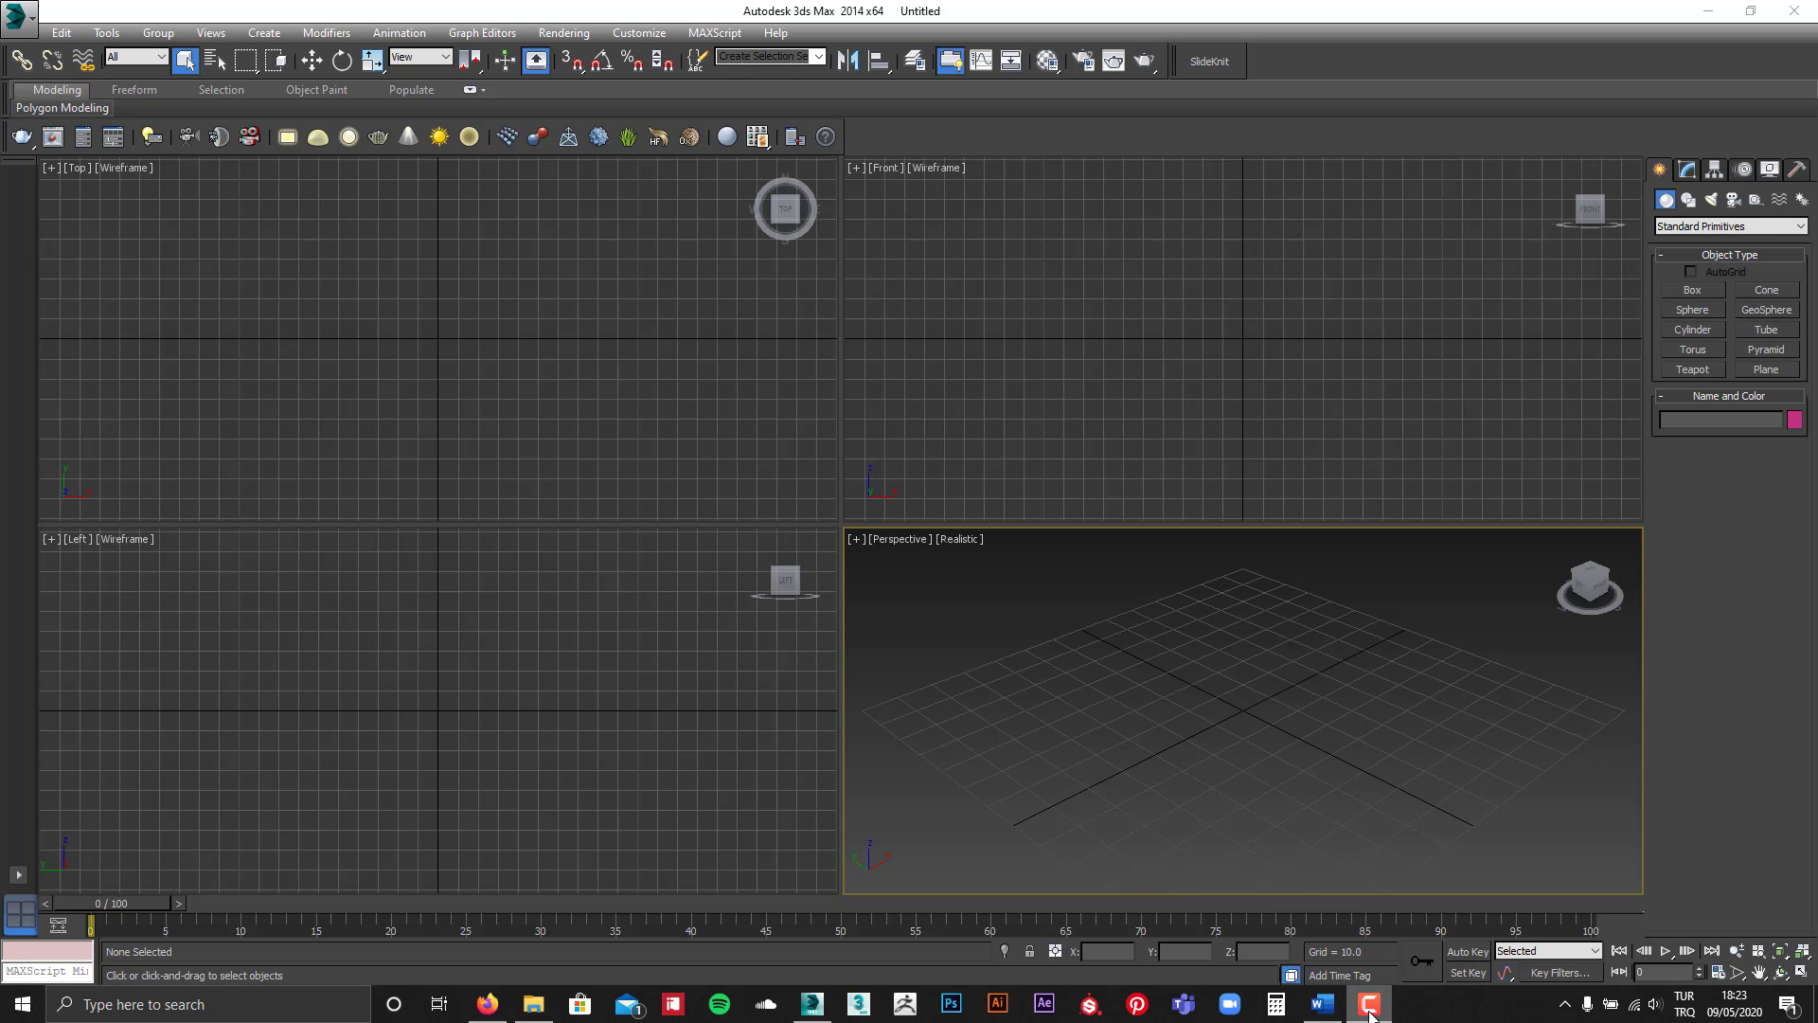
Step: Draw an orange box in the viewport using Standard Primitives
{"action": "left_click", "coordinate": [1370, 1014]}
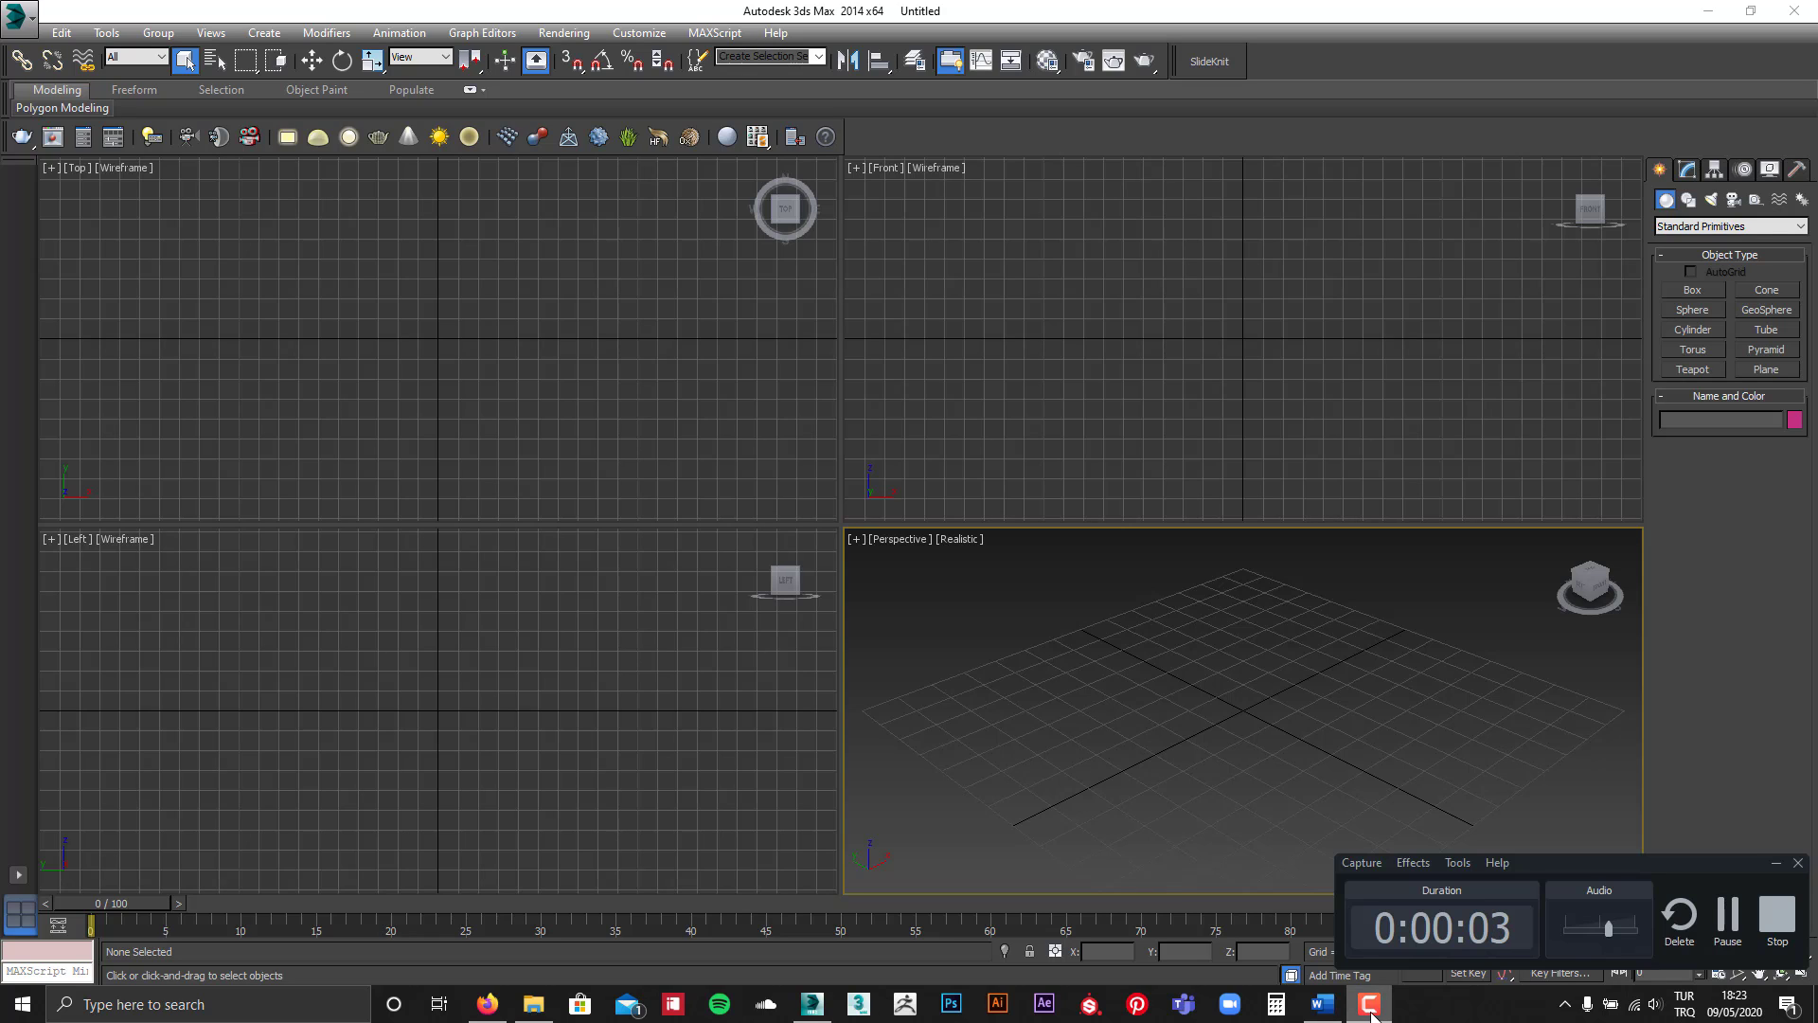
{"action": "left_click", "coordinate": [1370, 1015]}
{"action": "left_click", "coordinate": [957, 512]}
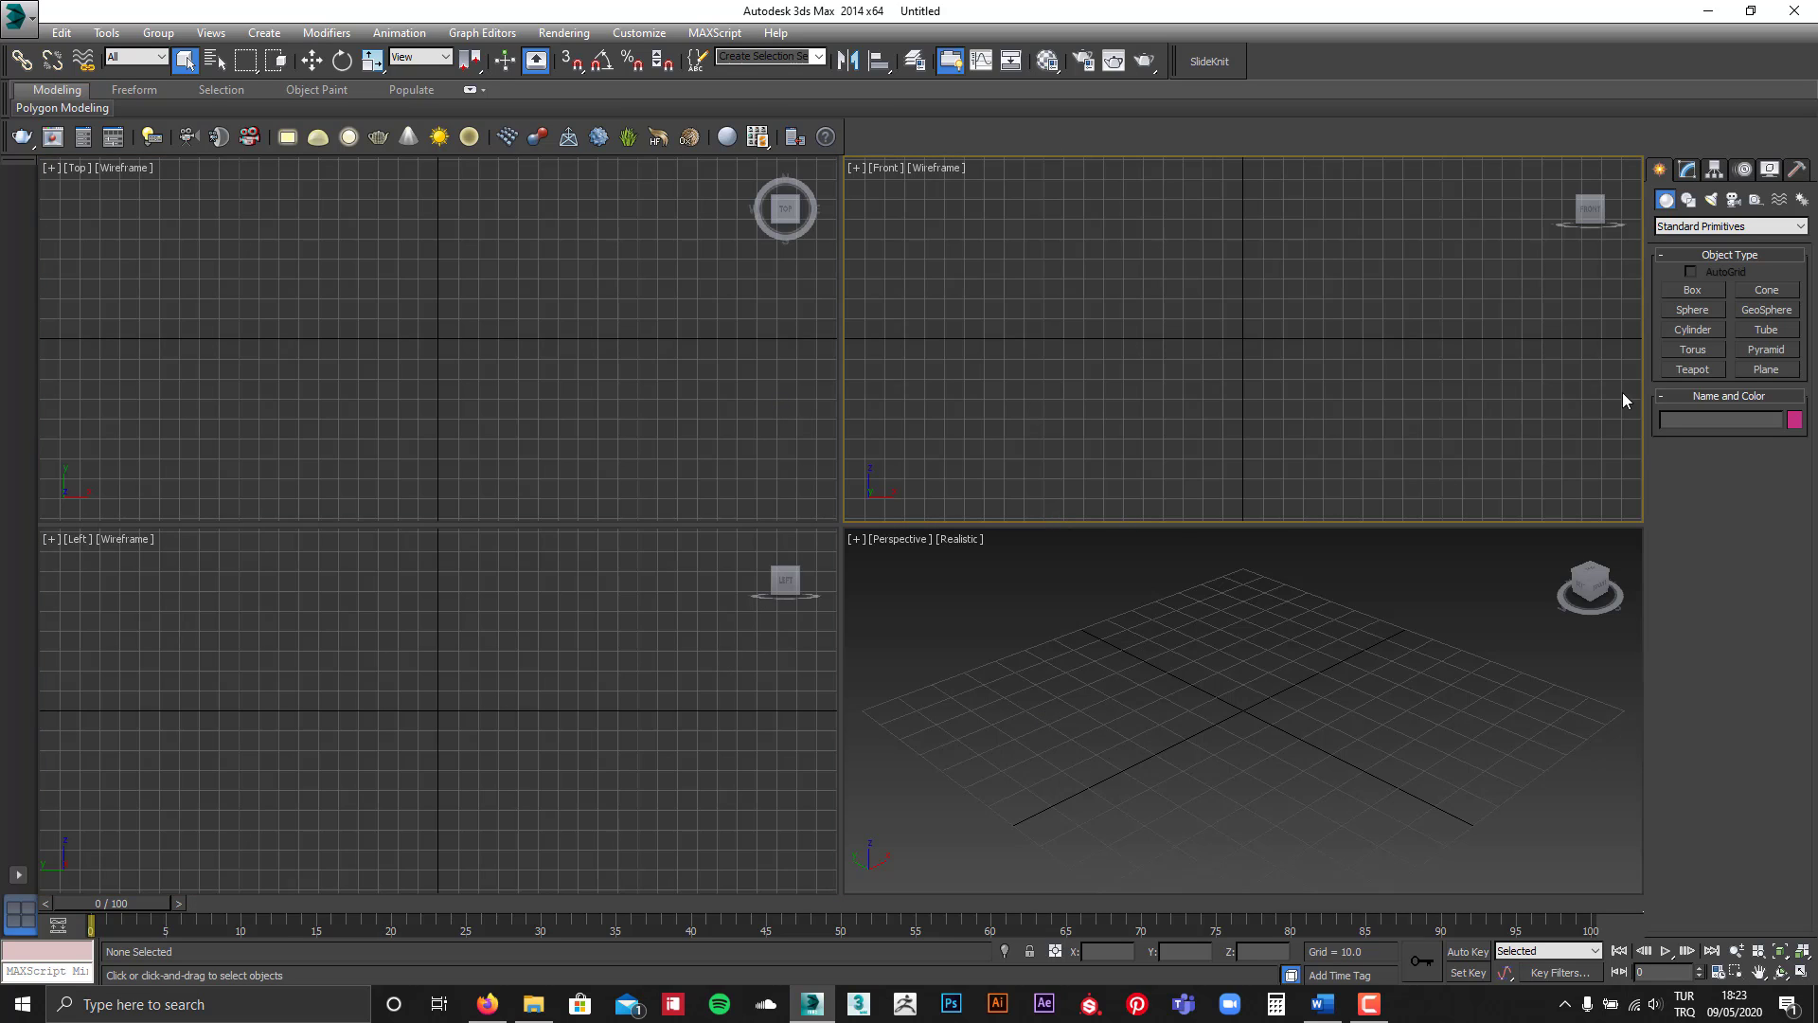
{"action": "left_click", "coordinate": [1704, 293]}
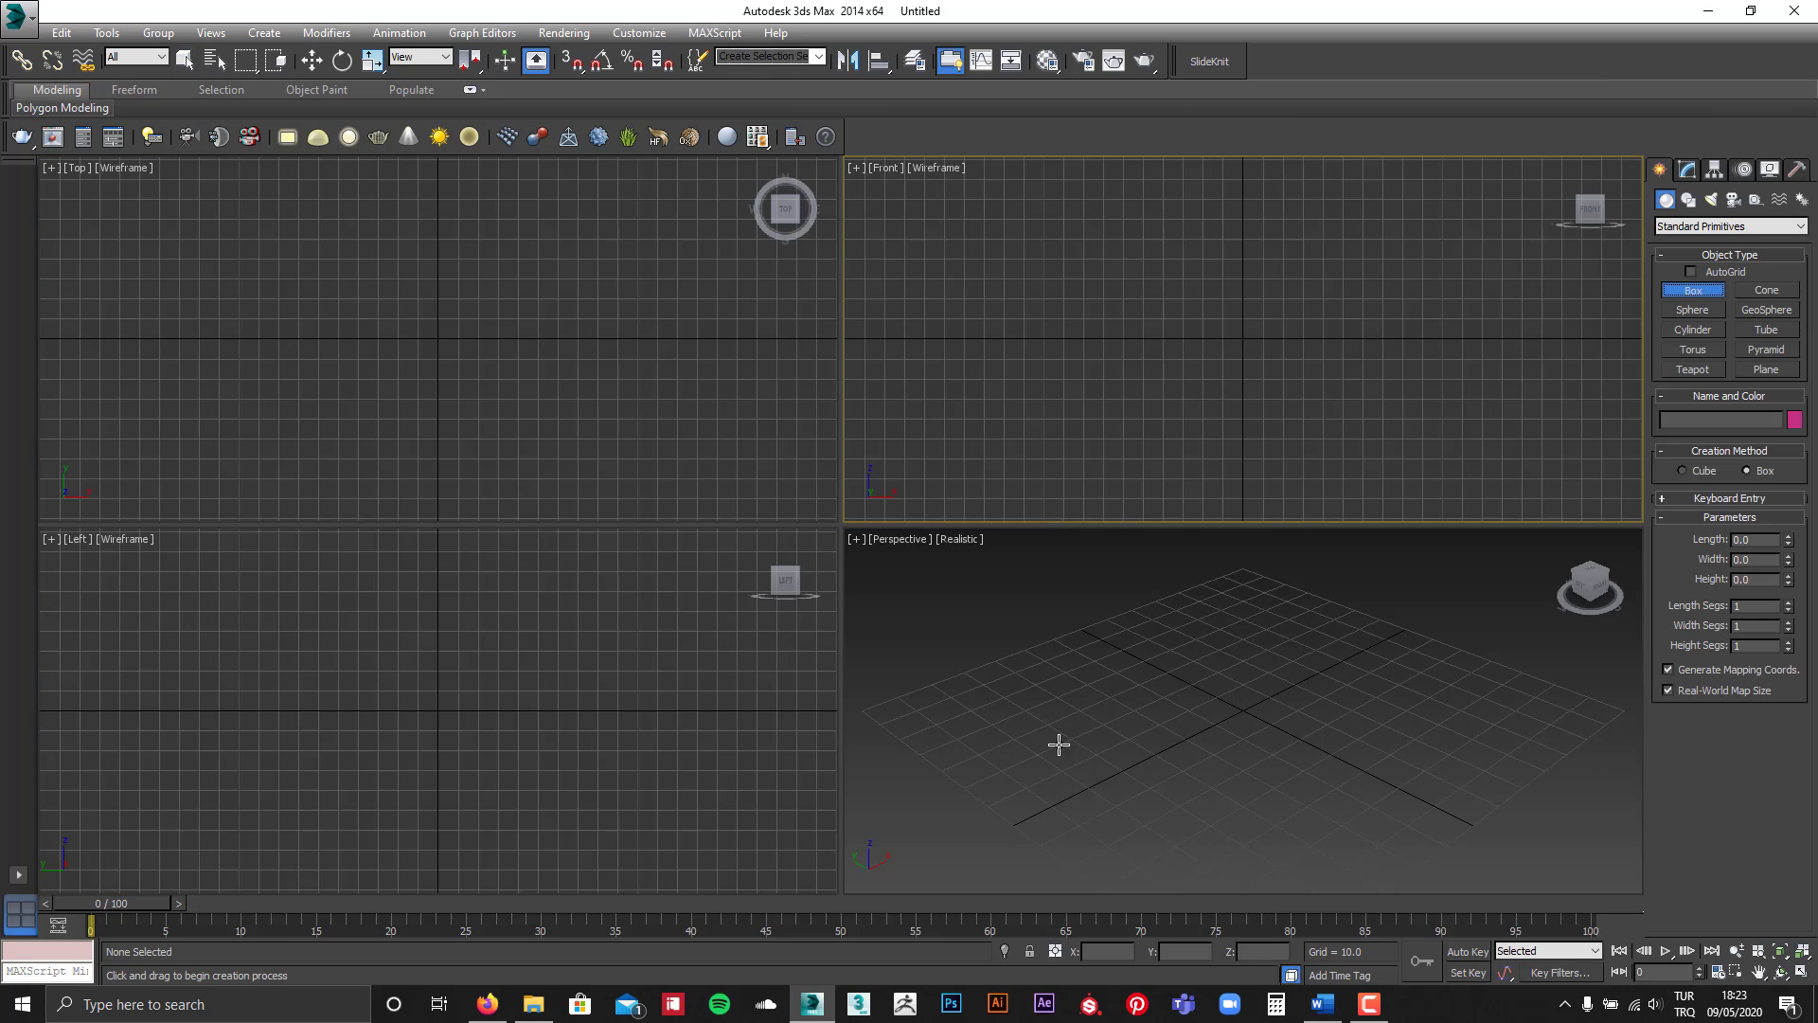
{"action": "mouse_move", "coordinate": [1056, 743]}
{"action": "left_mouse_down"}
{"action": "mouse_move", "coordinate": [1192, 663]}
{"action": "mouse_move", "coordinate": [1322, 698]}
{"action": "left_mouse_up"}
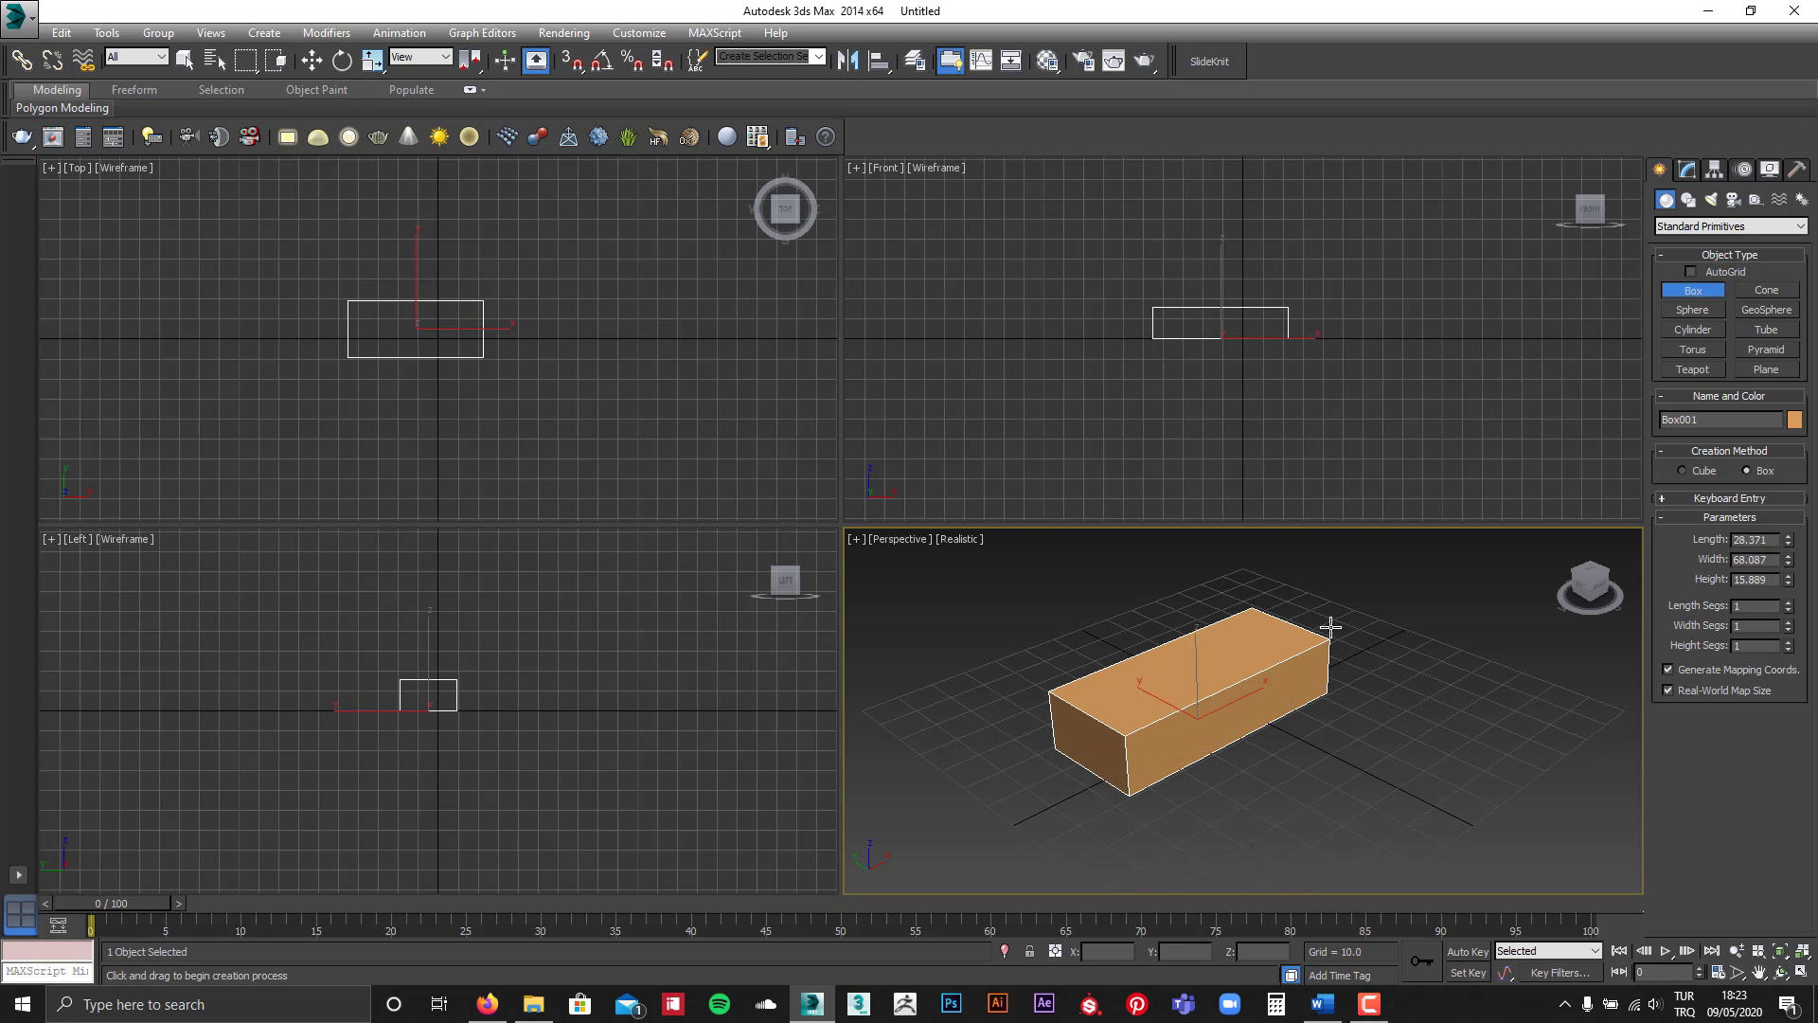
{"action": "left_click", "coordinate": [1314, 632]}
{"action": "right_click", "coordinate": [1315, 633]}
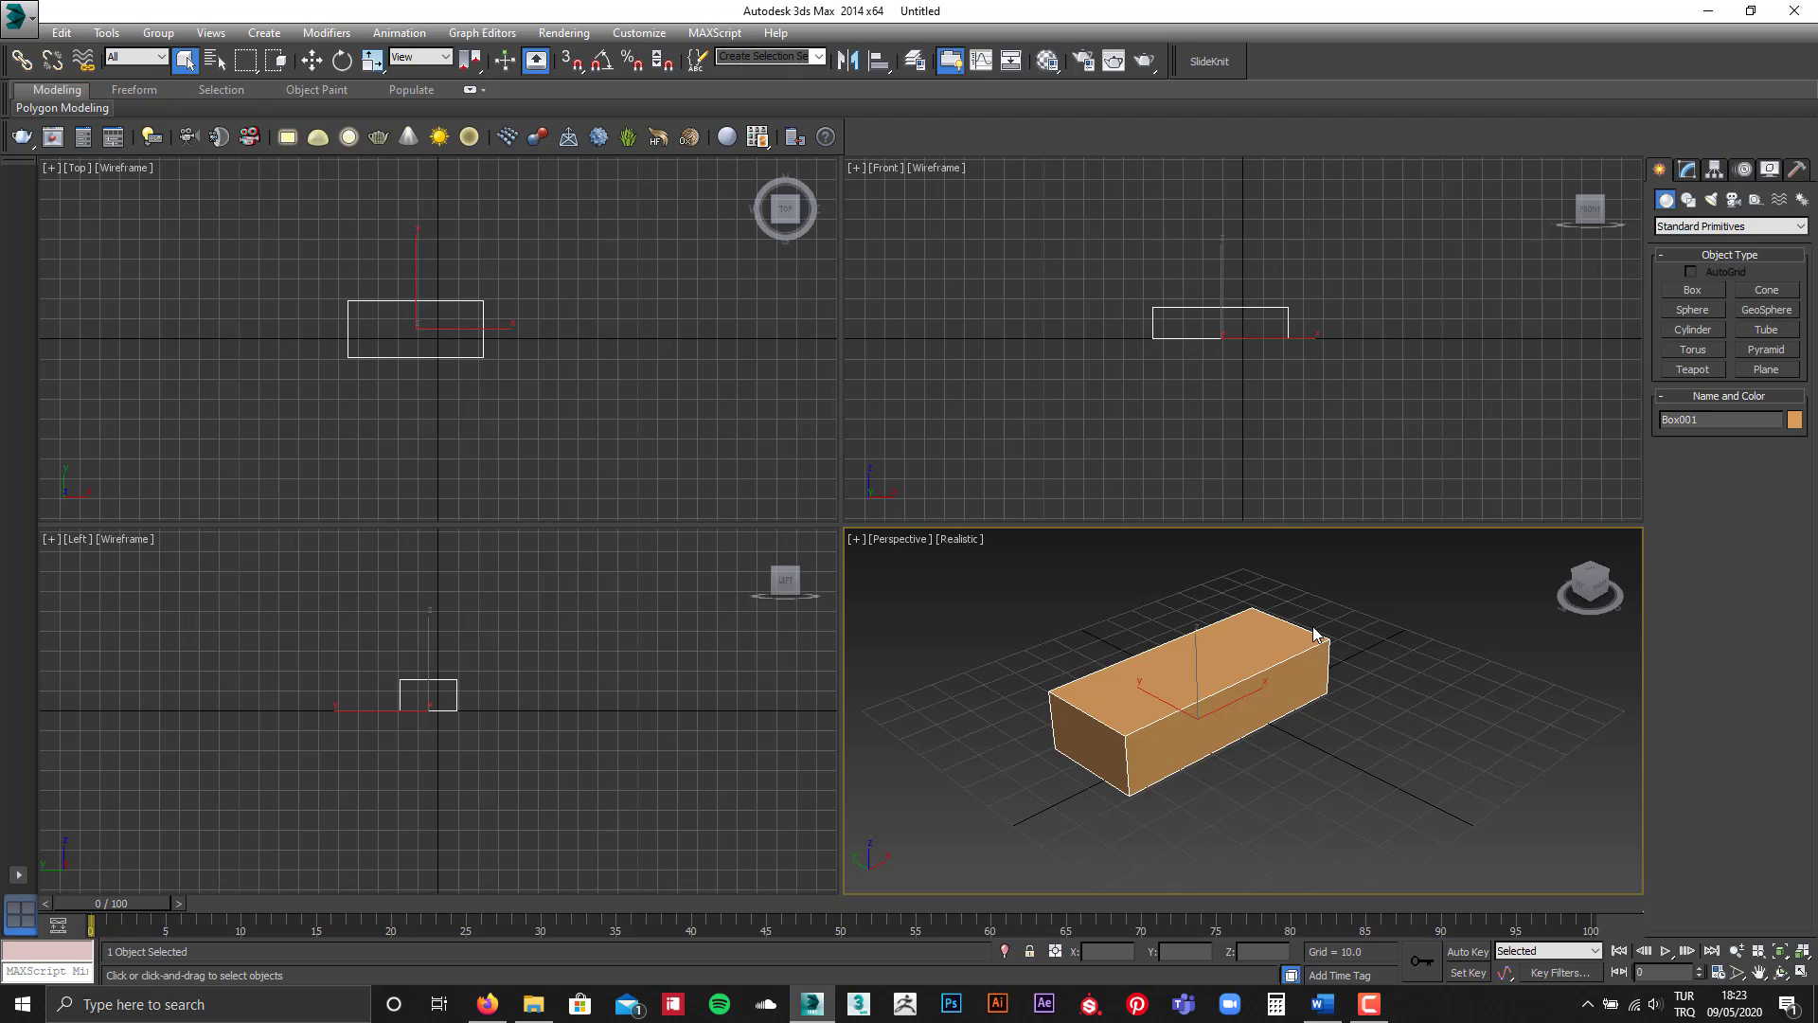
Step: Maximize the Perspective view and add a pale green truncated cone right of the box
{"action": "key", "text": "w"}
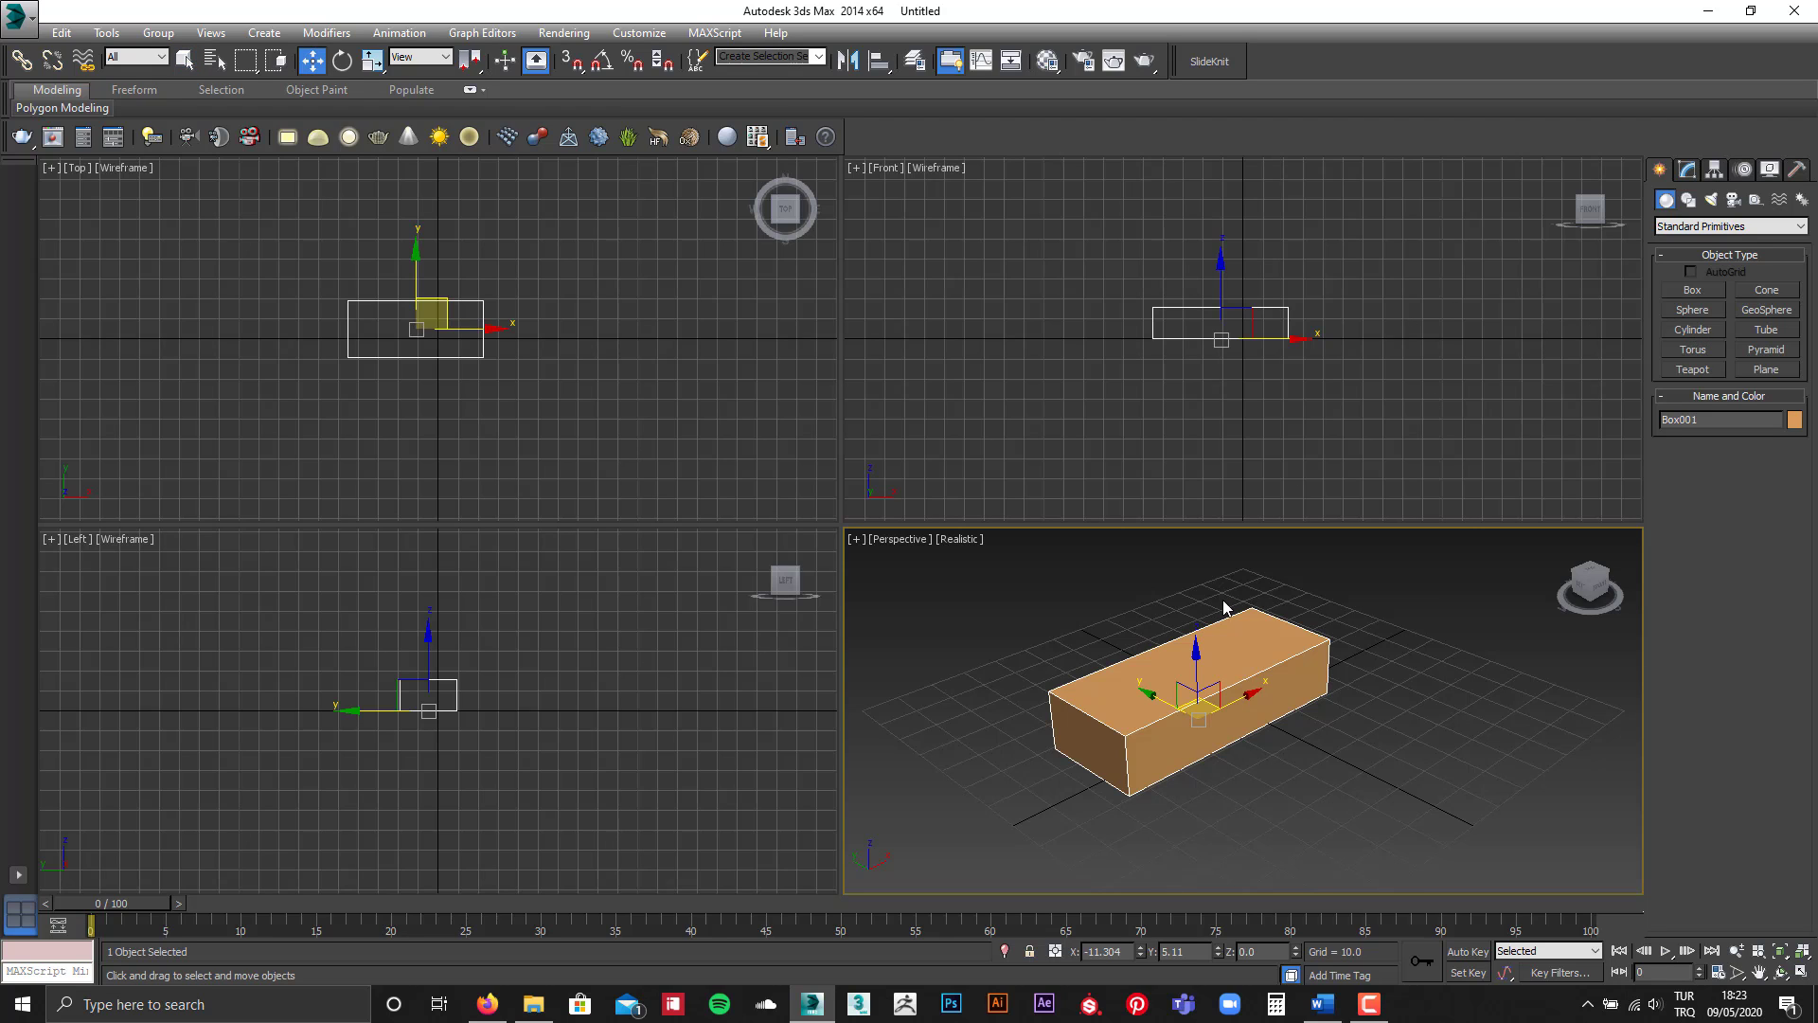
{"action": "key", "text": "alt+w"}
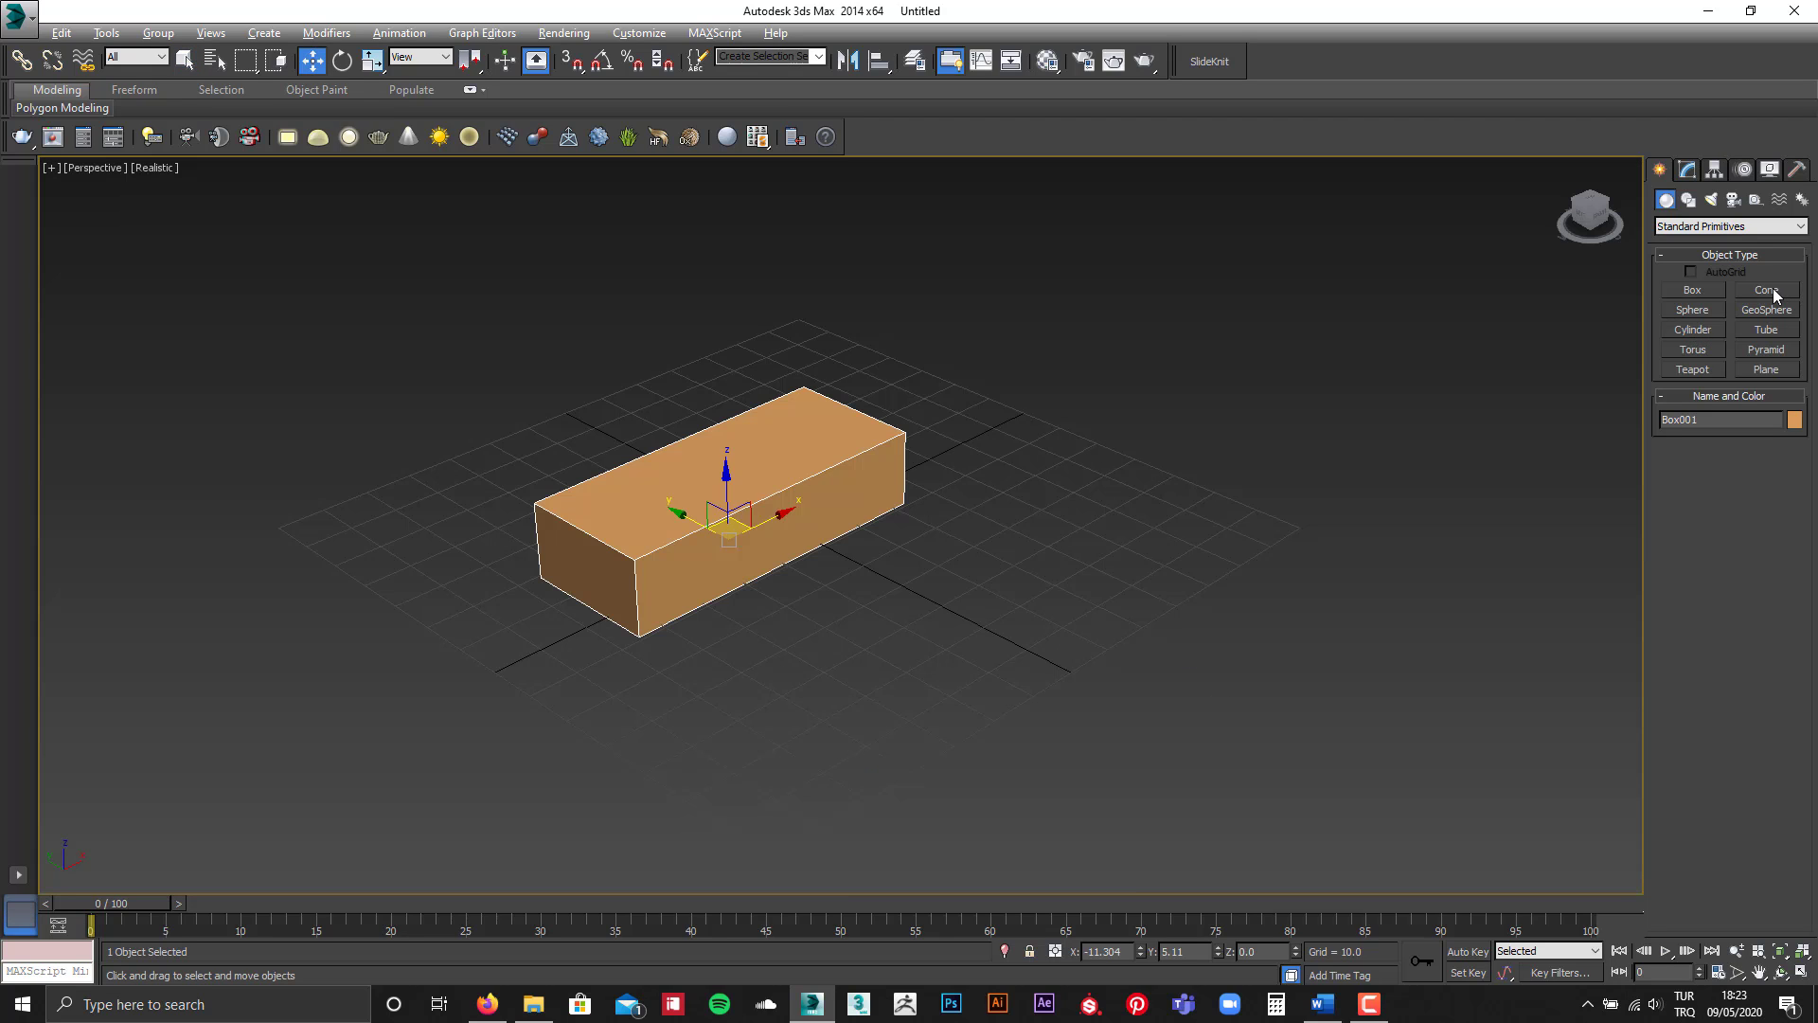
{"action": "left_click", "coordinate": [1776, 295]}
{"action": "left_click_drag", "start_coordinate": [1171, 521], "coordinate": [1278, 502]}
{"action": "left_click", "coordinate": [1133, 373]}
{"action": "left_click", "coordinate": [986, 442]}
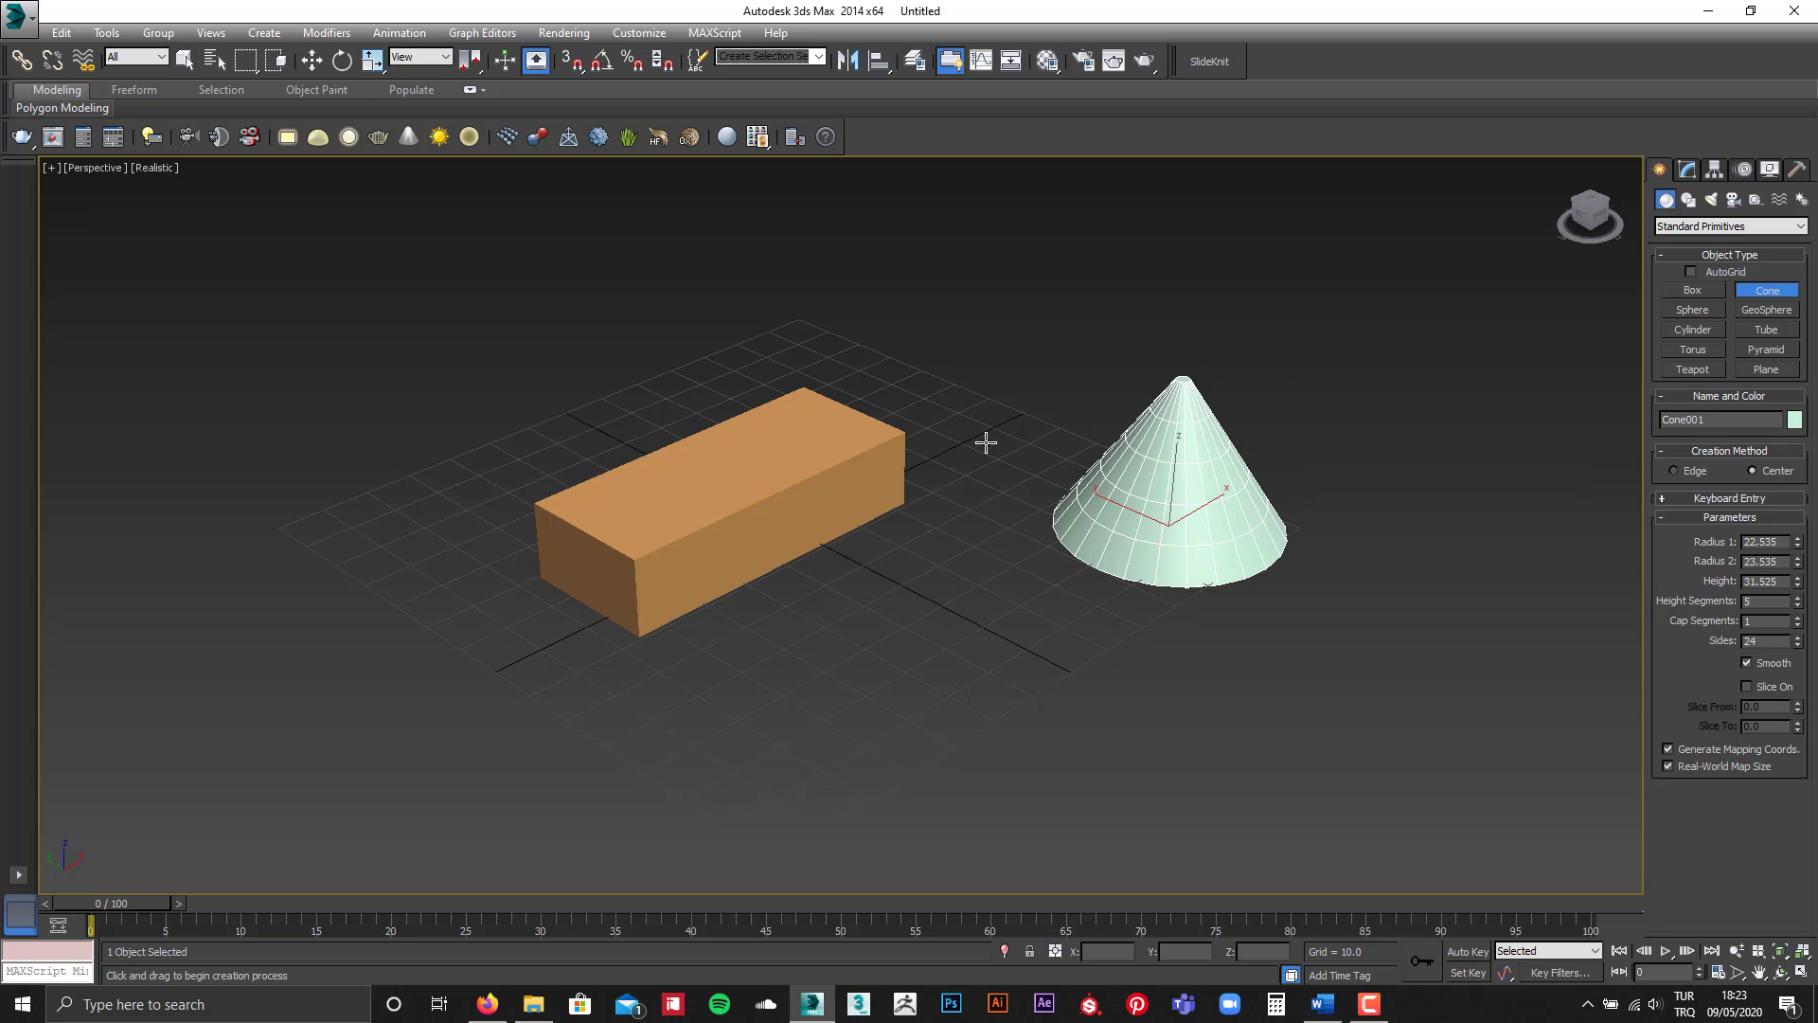
{"action": "left_click", "coordinate": [1051, 389]}
Step: Draw a large yellow sphere and Shift-drag a copy of it to the left
{"action": "left_click", "coordinate": [1692, 310]}
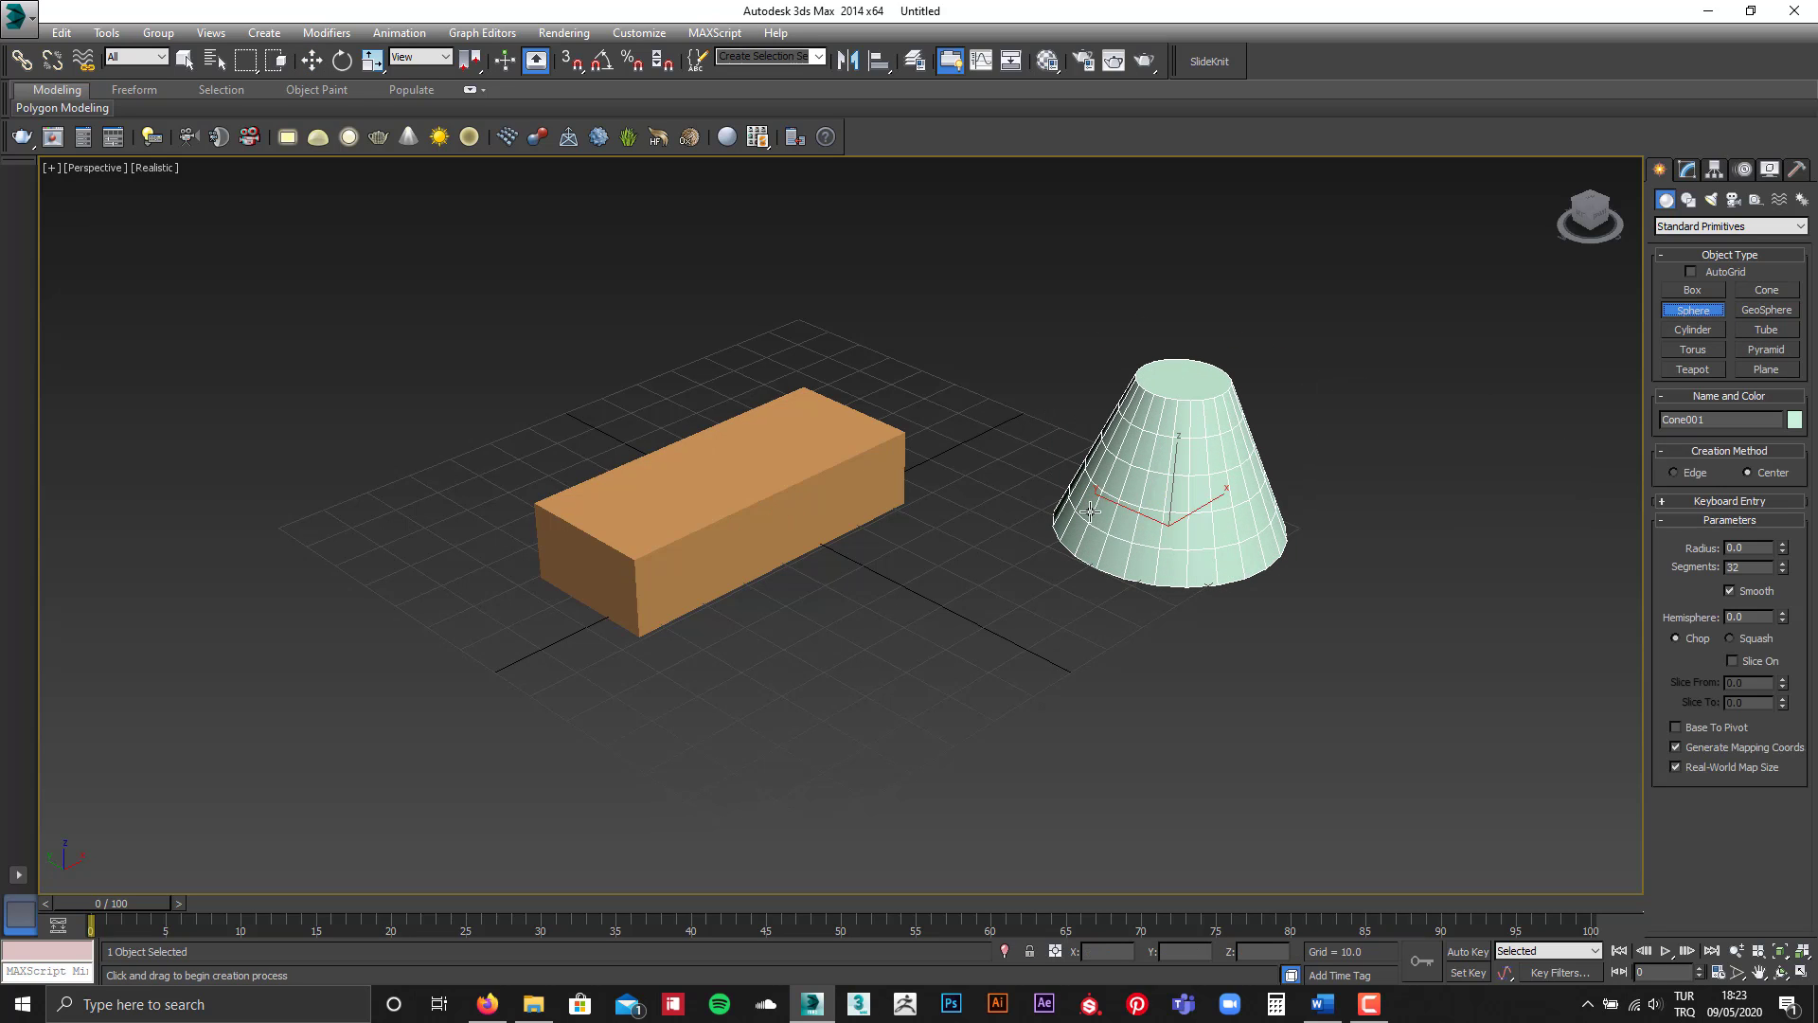
{"action": "left_click_drag", "start_coordinate": [952, 504], "coordinate": [1040, 633]}
{"action": "key", "text": "w"}
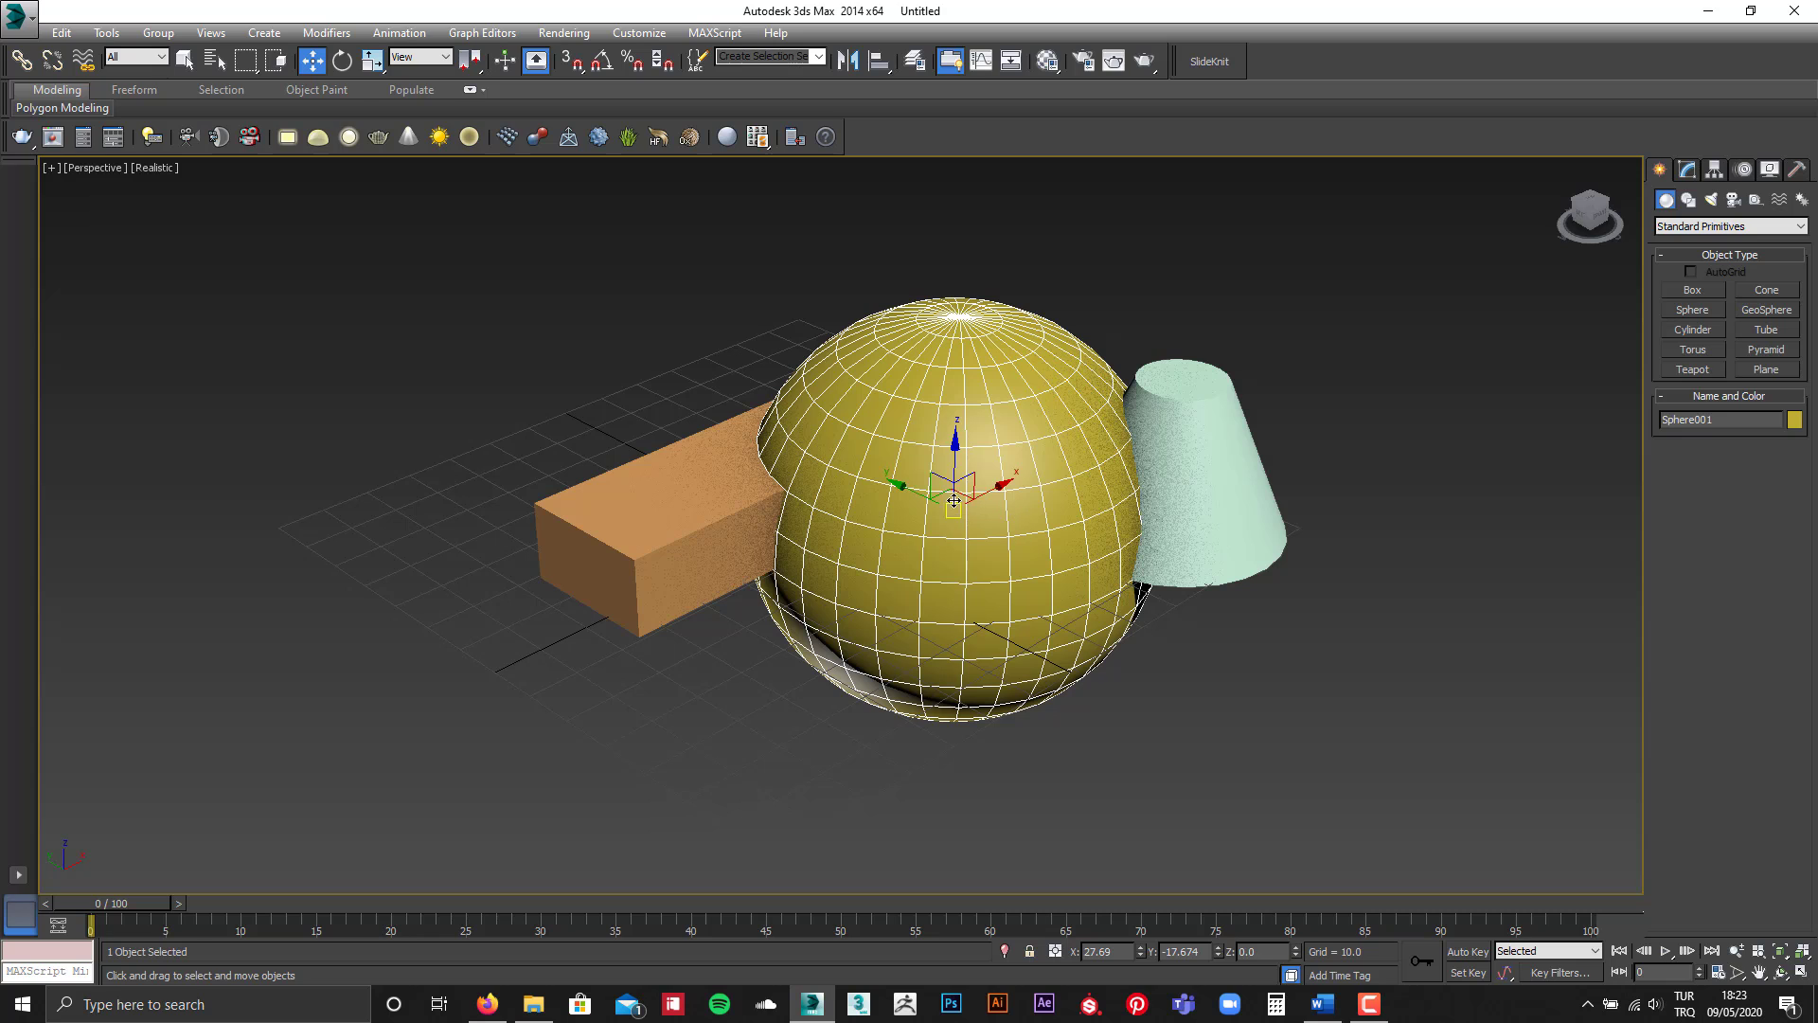
{"action": "left_click_drag", "start_coordinate": [938, 493], "coordinate": [527, 499], "text": "shift"}
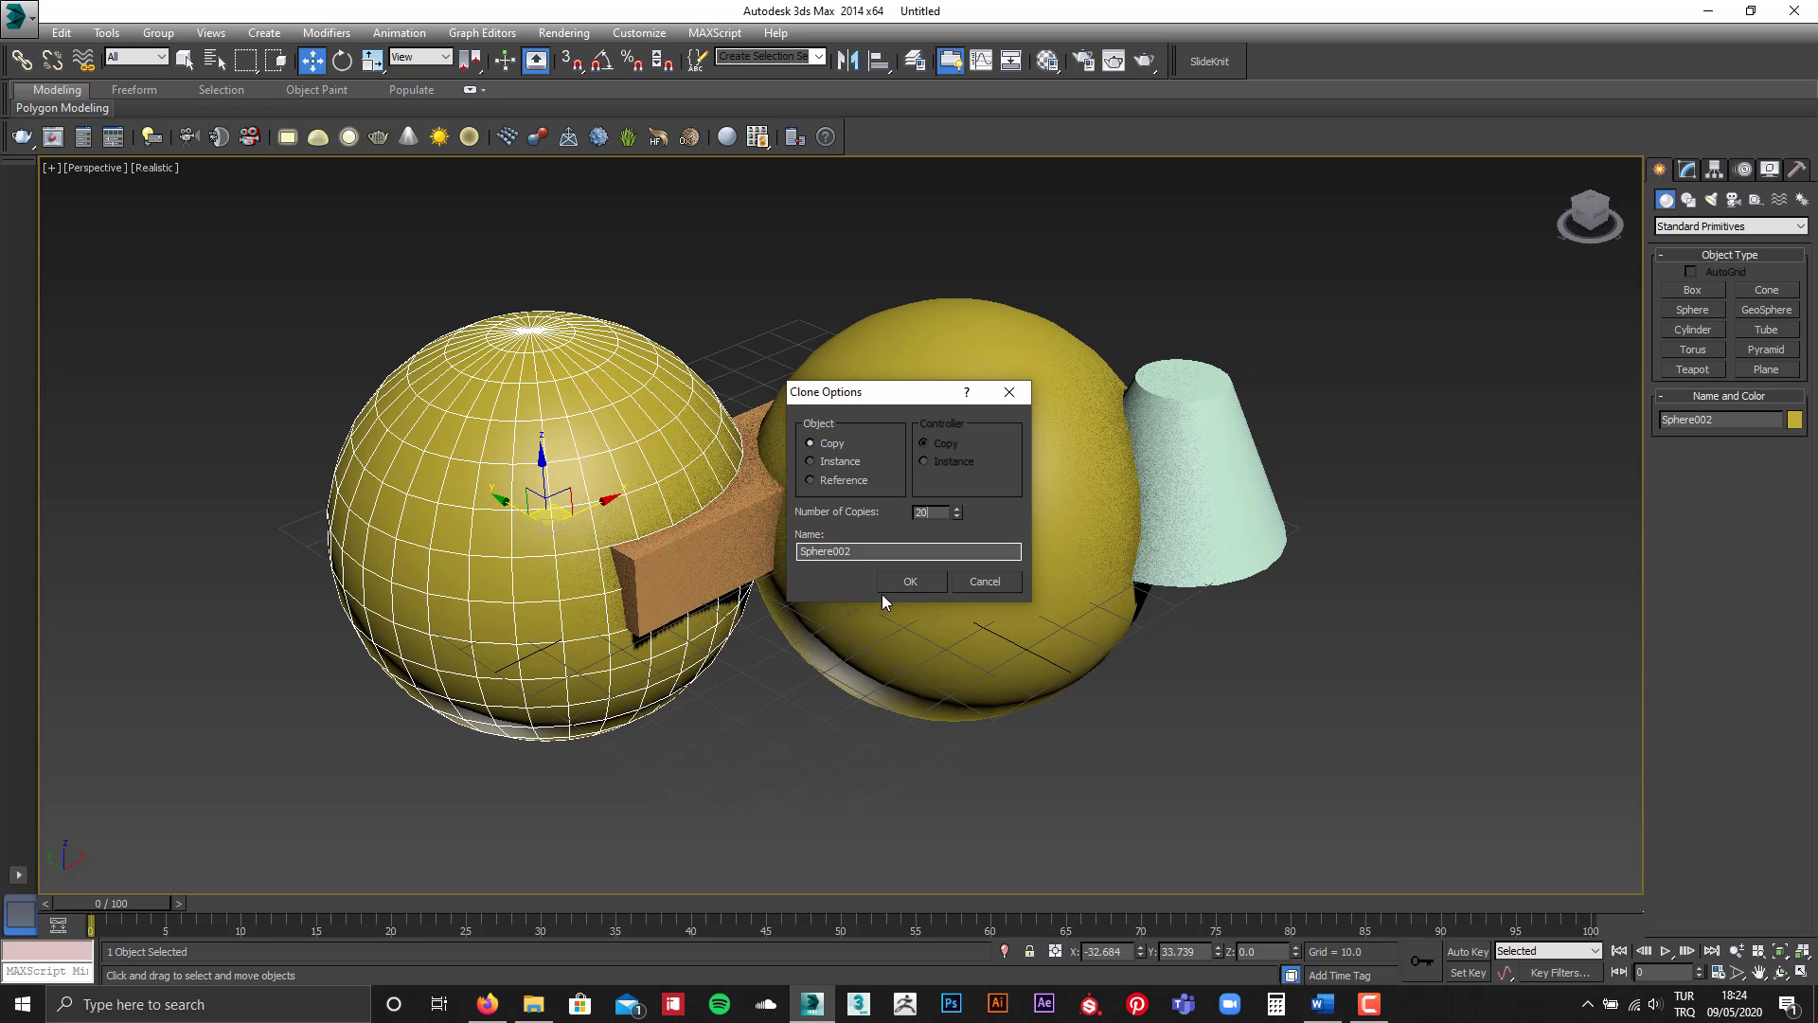
Step: Confirm 20 sphere copies in a row and pan to show the row
{"action": "left_click", "coordinate": [920, 582]}
{"action": "scroll", "coordinate": [1096, 663], "scroll_direction": "down", "scroll_amount": 6}
{"action": "middle_click_drag", "start_coordinate": [1096, 663], "coordinate": [1064, 572]}
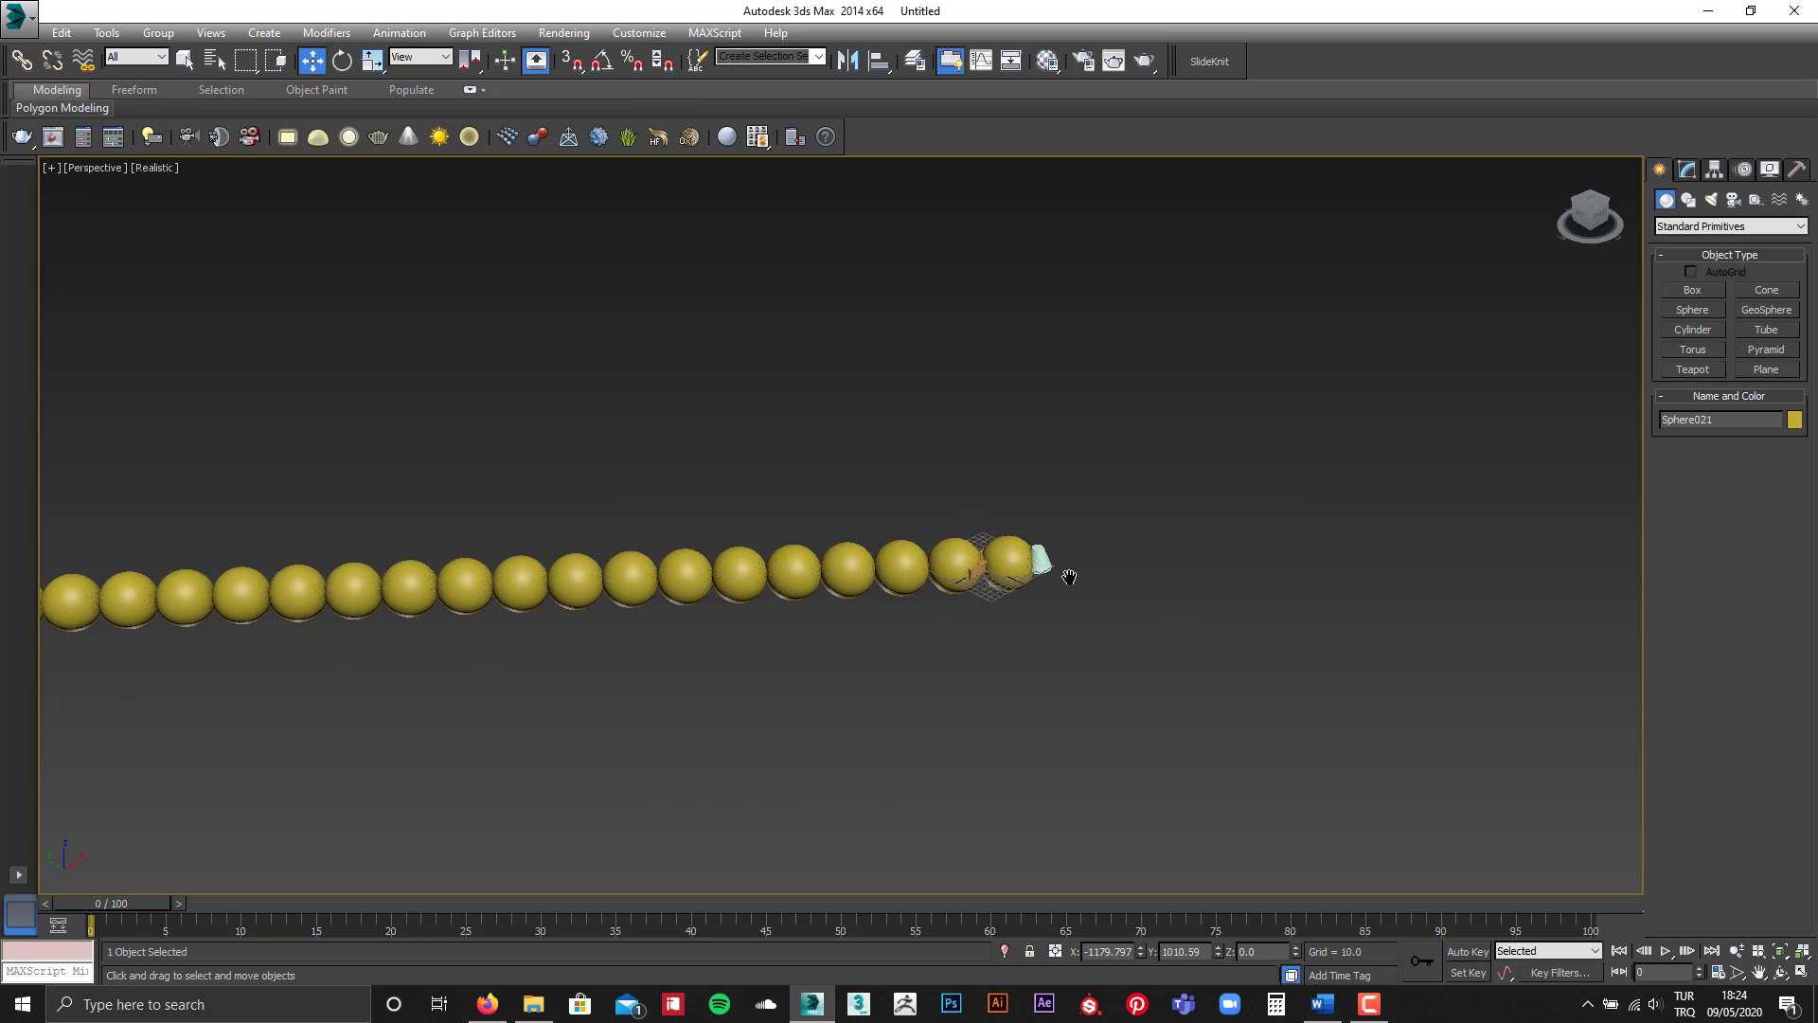
Step: Create a teapot and clone it into a stacked column of 20 copies
{"action": "left_click", "coordinate": [1694, 370]}
{"action": "mouse_move", "coordinate": [929, 698]}
{"action": "left_mouse_down"}
{"action": "mouse_move", "coordinate": [953, 697]}
{"action": "mouse_move", "coordinate": [944, 632]}
{"action": "left_mouse_up"}
{"action": "right_click", "coordinate": [954, 696]}
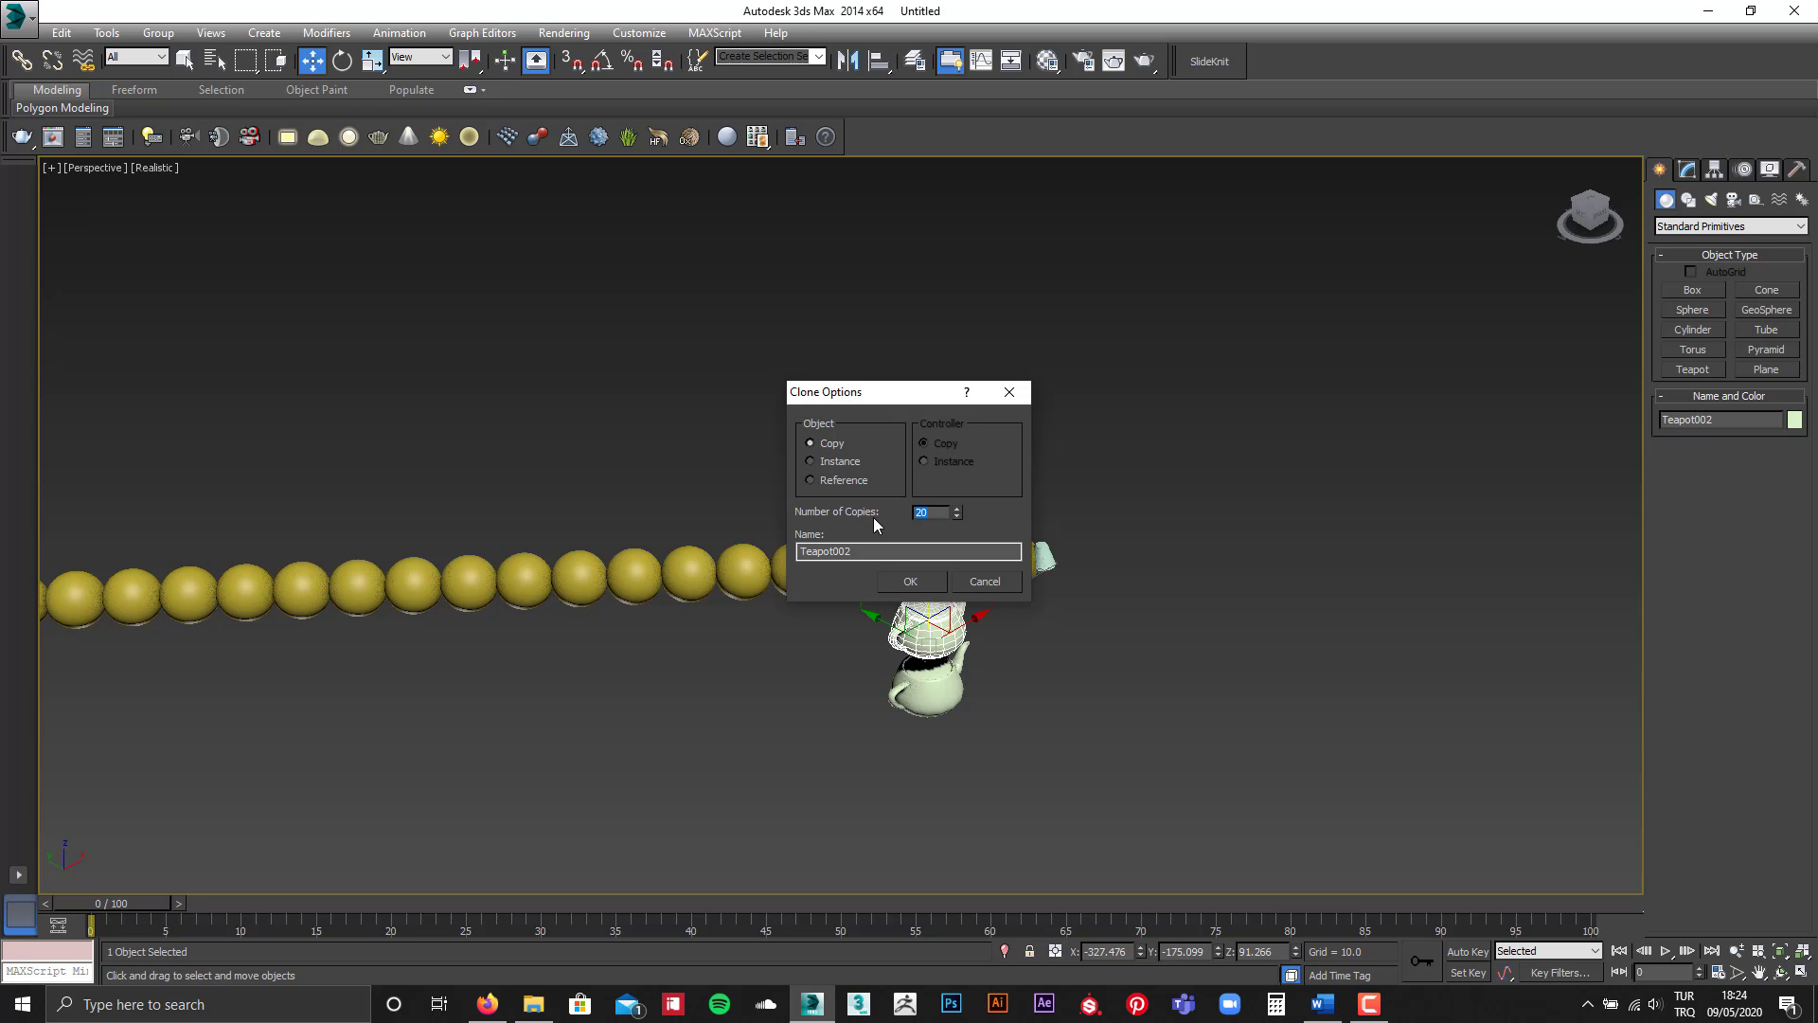
{"action": "left_click", "coordinate": [910, 581]}
Step: Move the top ten teapots of the column into a separate column
{"action": "scroll", "coordinate": [971, 622], "scroll_direction": "down", "scroll_amount": 5}
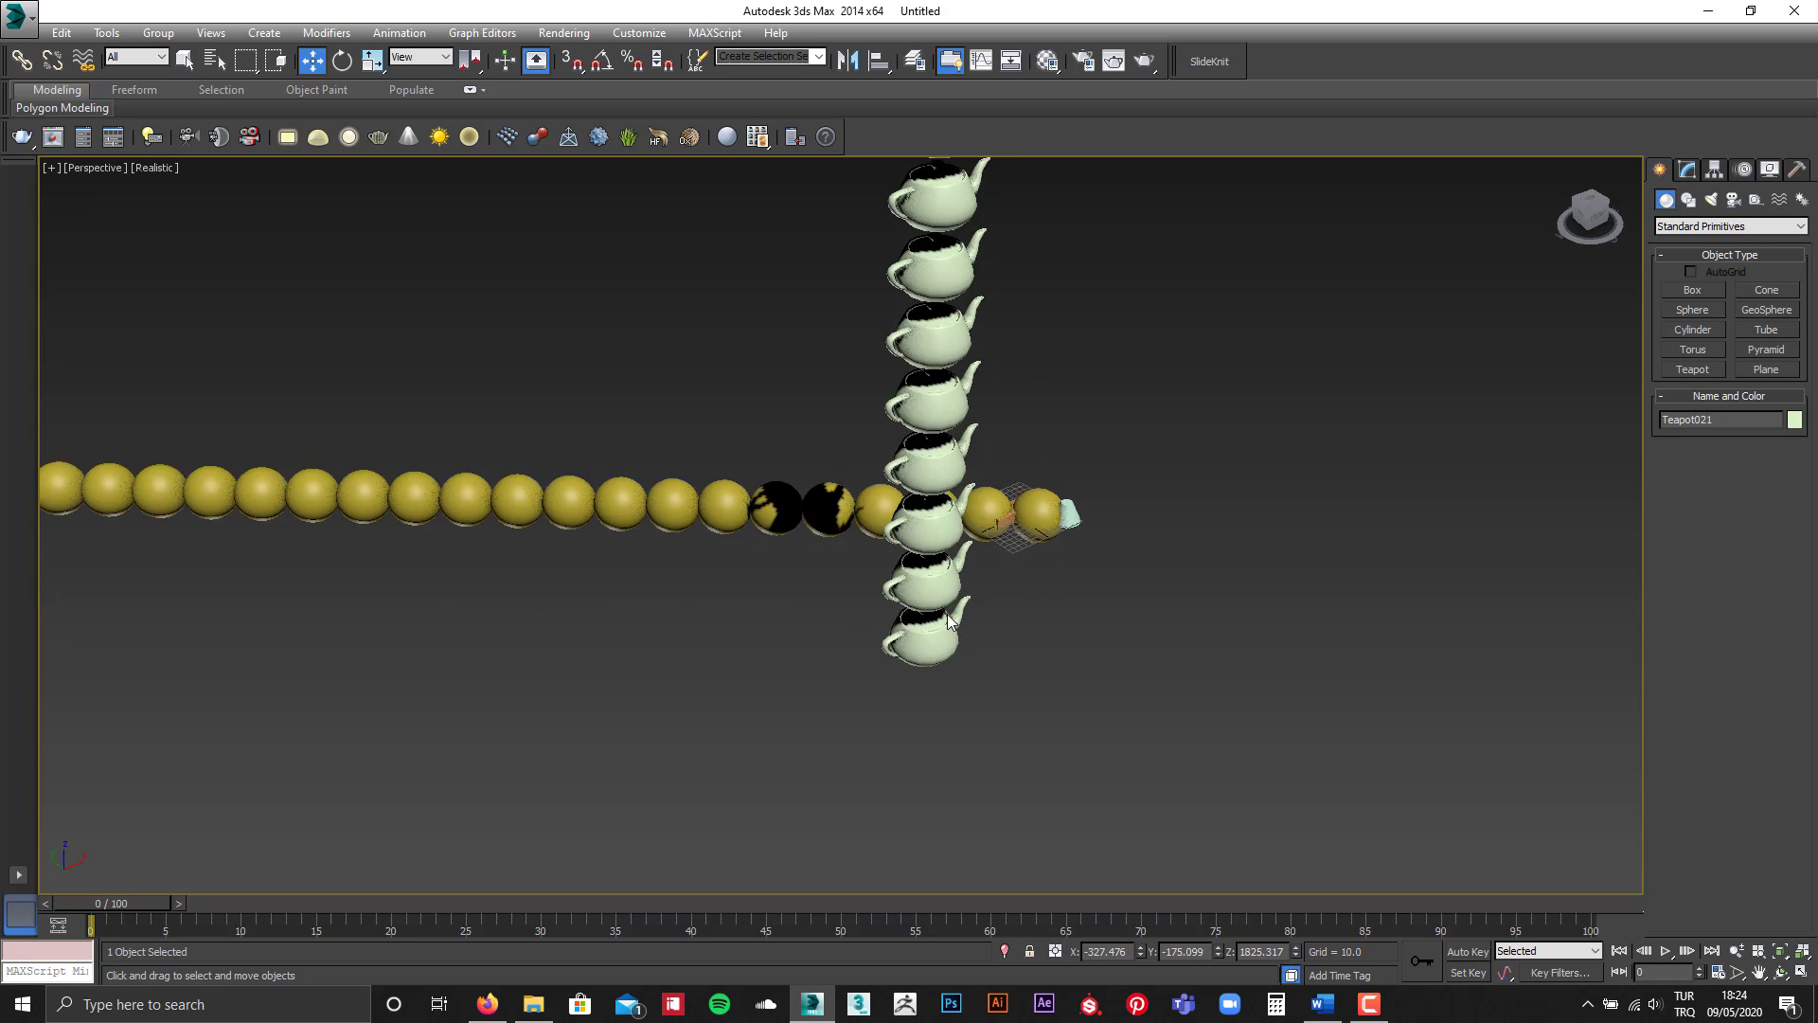
{"action": "mouse_move", "coordinate": [972, 621]}
{"action": "middle_mouse_down", "text": "alt"}
{"action": "mouse_move", "coordinate": [845, 609]}
{"action": "mouse_move", "coordinate": [841, 407]}
{"action": "middle_mouse_up", "text": "alt"}
{"action": "scroll", "coordinate": [843, 604], "scroll_direction": "down", "scroll_amount": 3}
{"action": "left_click_drag", "start_coordinate": [824, 237], "coordinate": [1037, 436]}
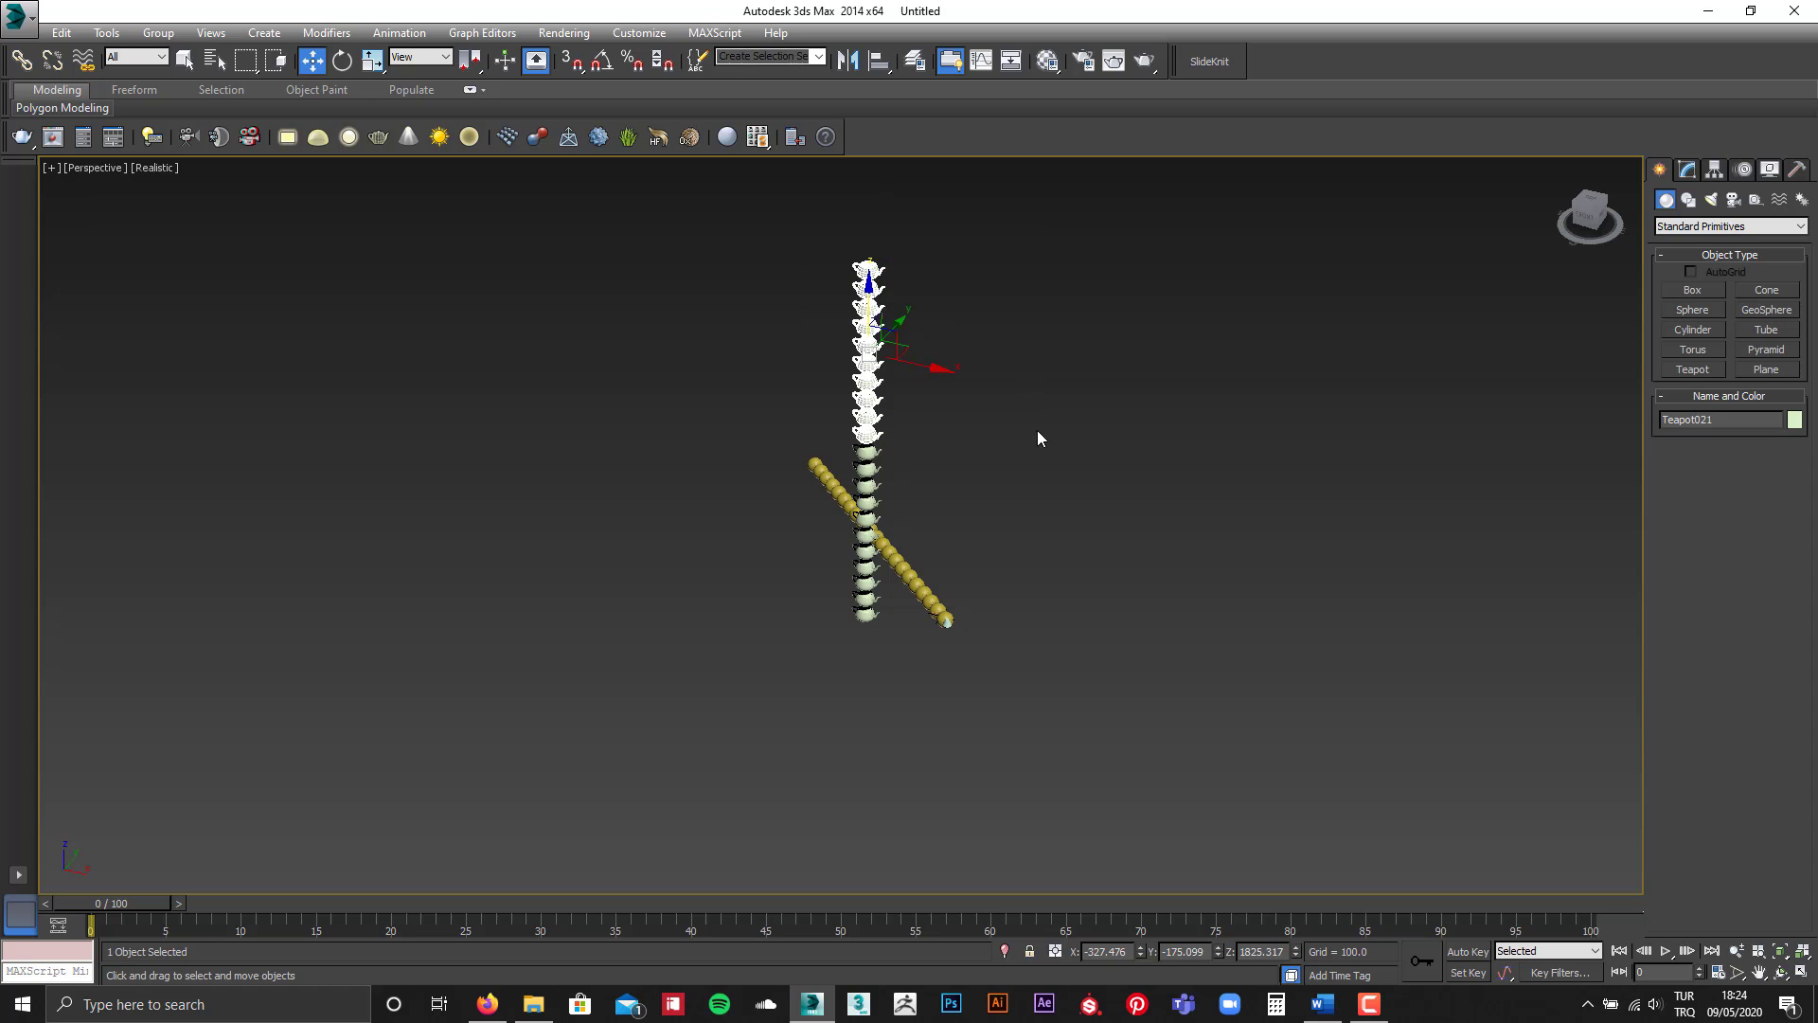
{"action": "left_click_drag", "start_coordinate": [910, 378], "coordinate": [990, 607]}
{"action": "middle_click_drag", "start_coordinate": [991, 607], "coordinate": [1035, 599], "text": "alt"}
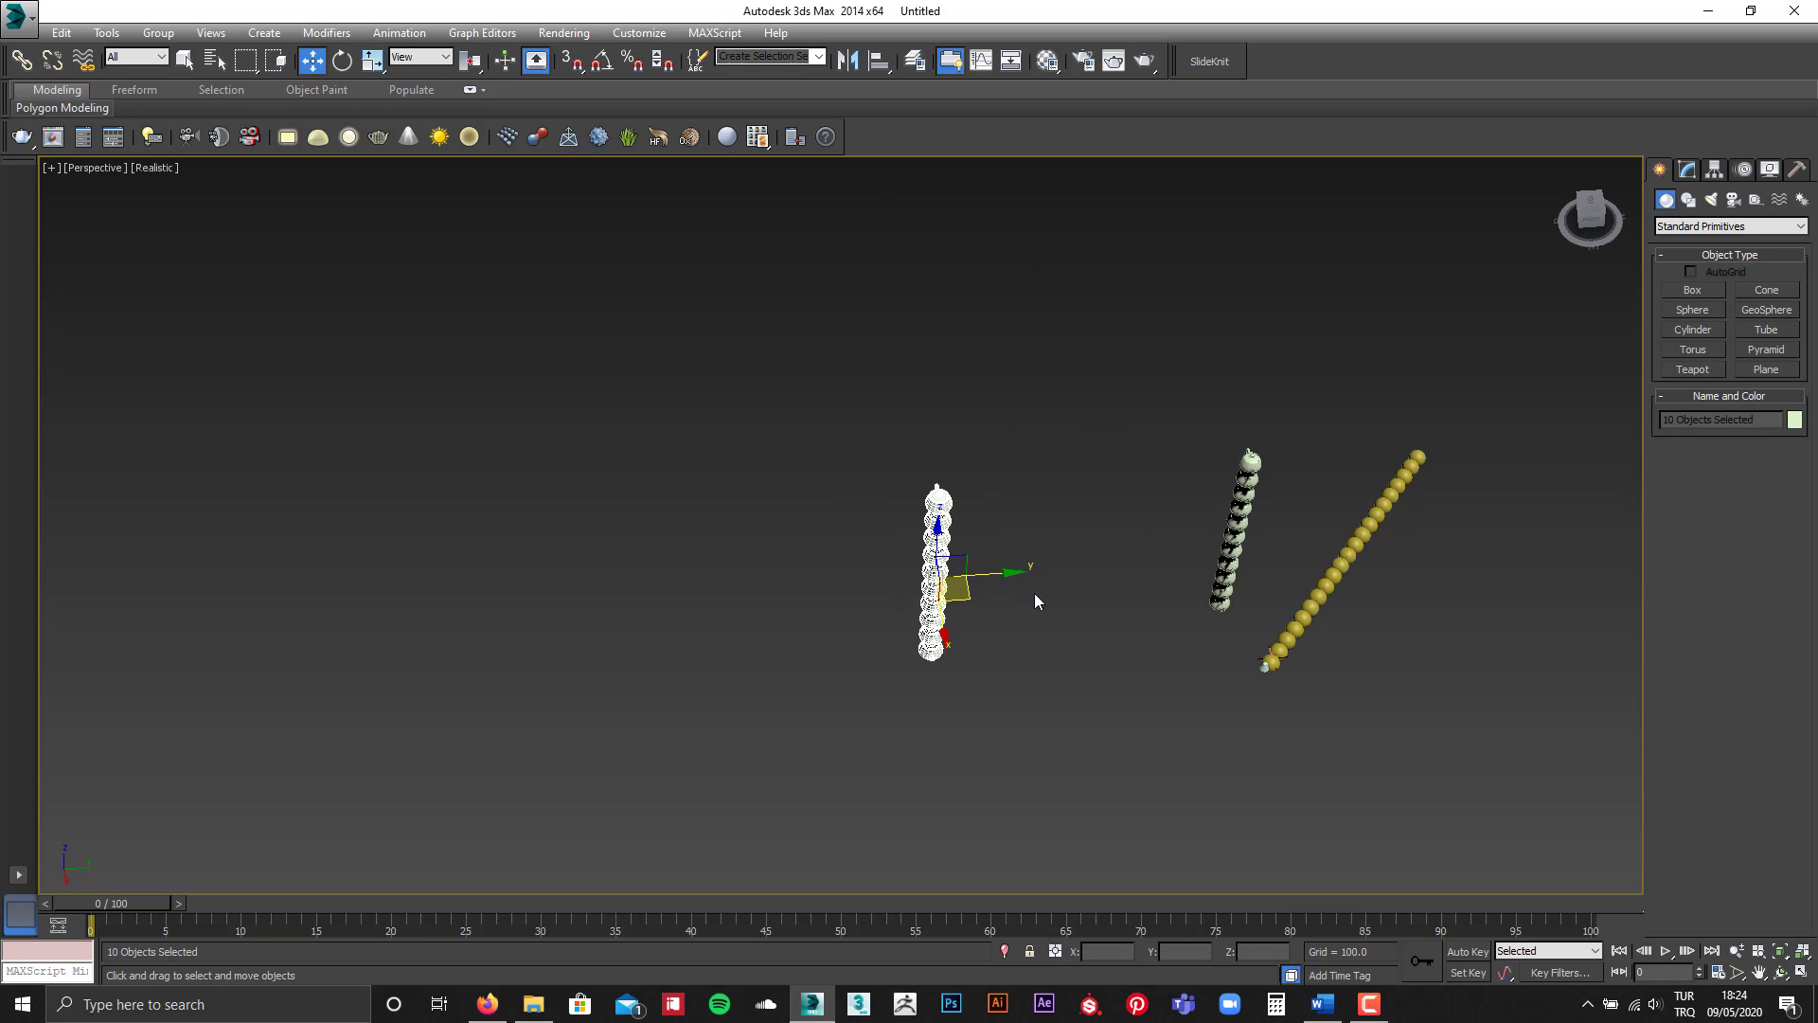
{"action": "left_click_drag", "start_coordinate": [969, 592], "coordinate": [1368, 641]}
{"action": "middle_click_drag", "start_coordinate": [1368, 641], "coordinate": [1372, 731], "text": "alt"}
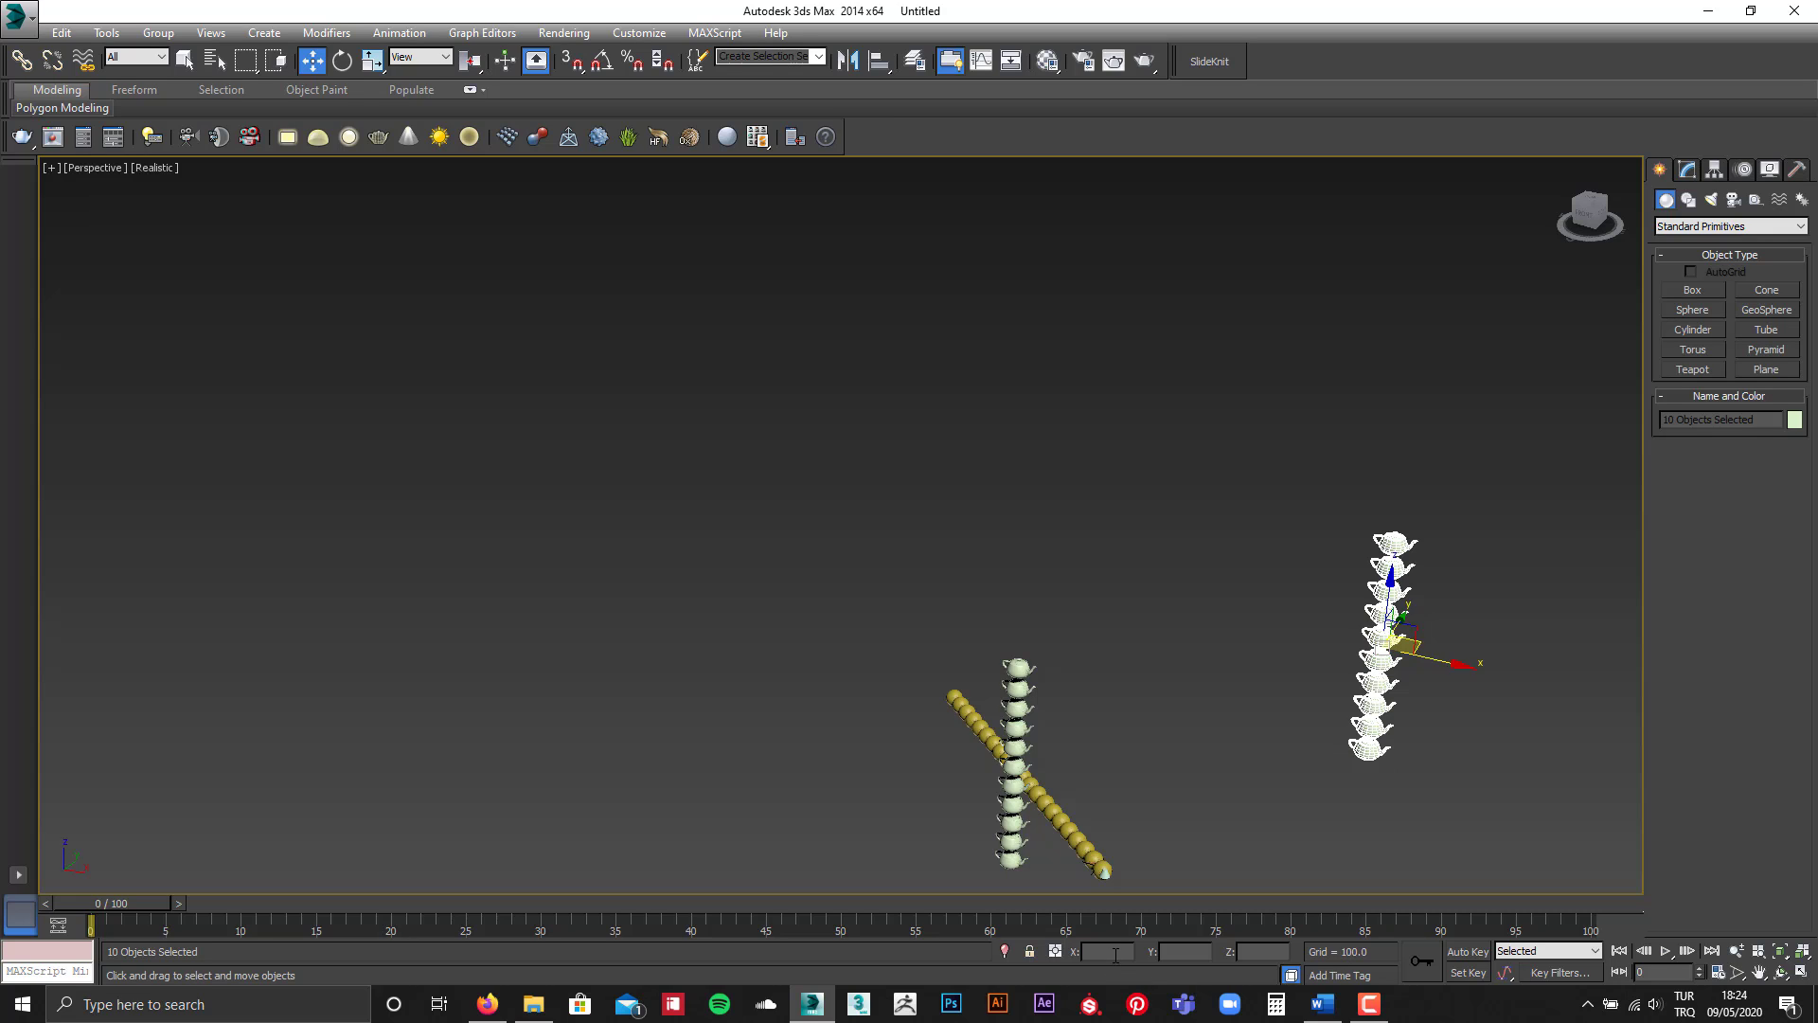
{"action": "key", "text": "ctrl+z"}
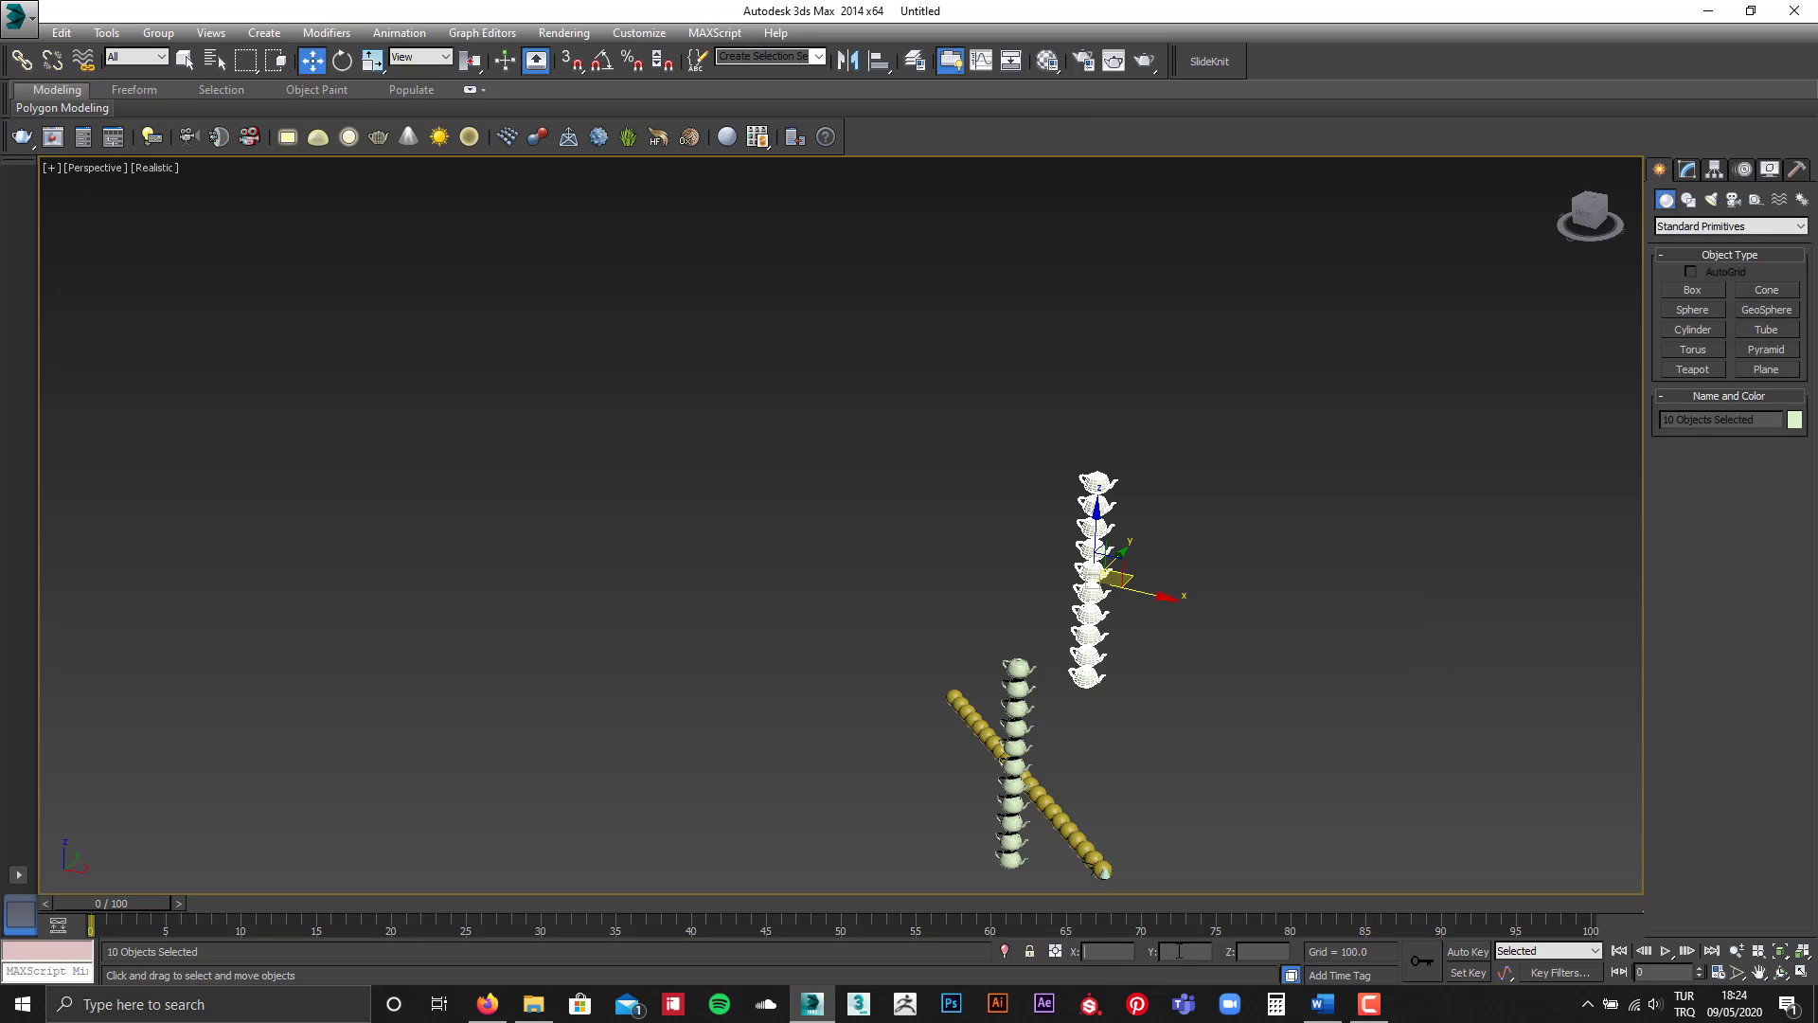
{"action": "type", "text": "0"}
{"action": "key", "text": "Return"}
{"action": "key", "text": "Return"}
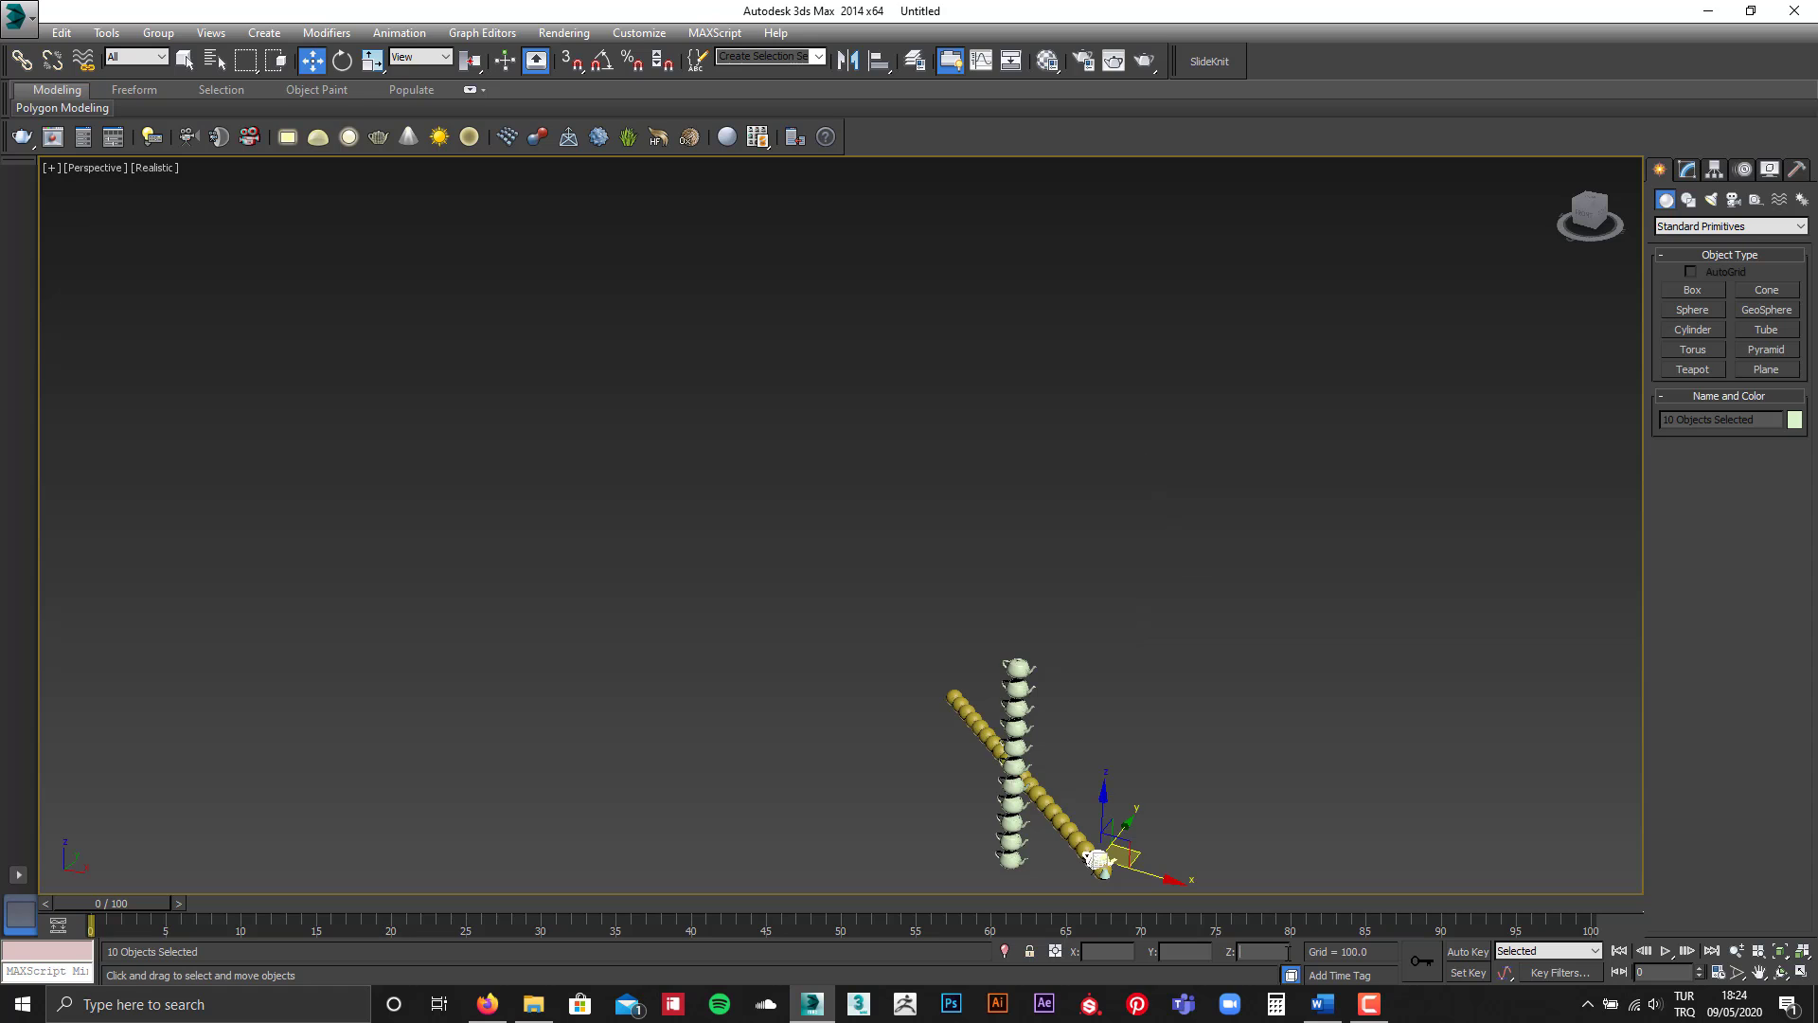
Step: Shift-drag four extra teapot copies to spots around the sphere row
{"action": "left_click", "coordinate": [1099, 857]}
{"action": "scroll", "coordinate": [1113, 848], "scroll_direction": "up", "scroll_amount": 10}
{"action": "middle_click_drag", "start_coordinate": [1127, 843], "coordinate": [1216, 521]}
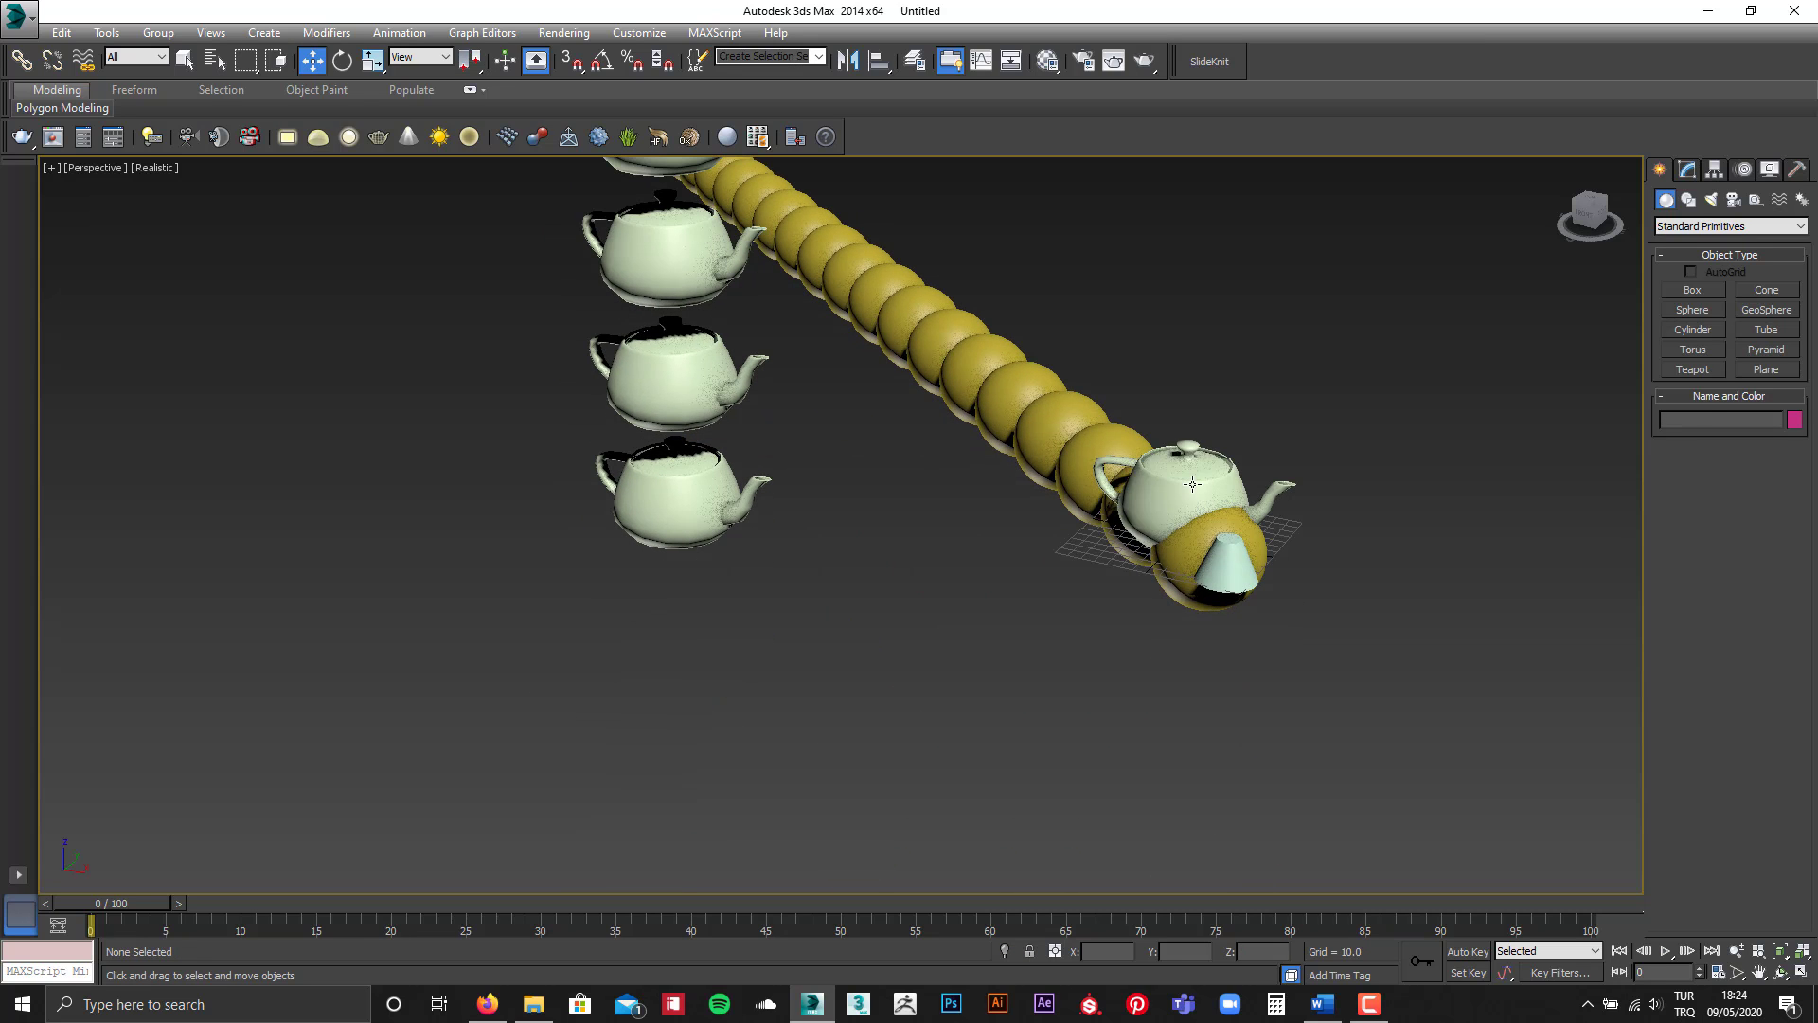
{"action": "left_click_drag", "start_coordinate": [1216, 521], "coordinate": [1432, 516], "text": "shift"}
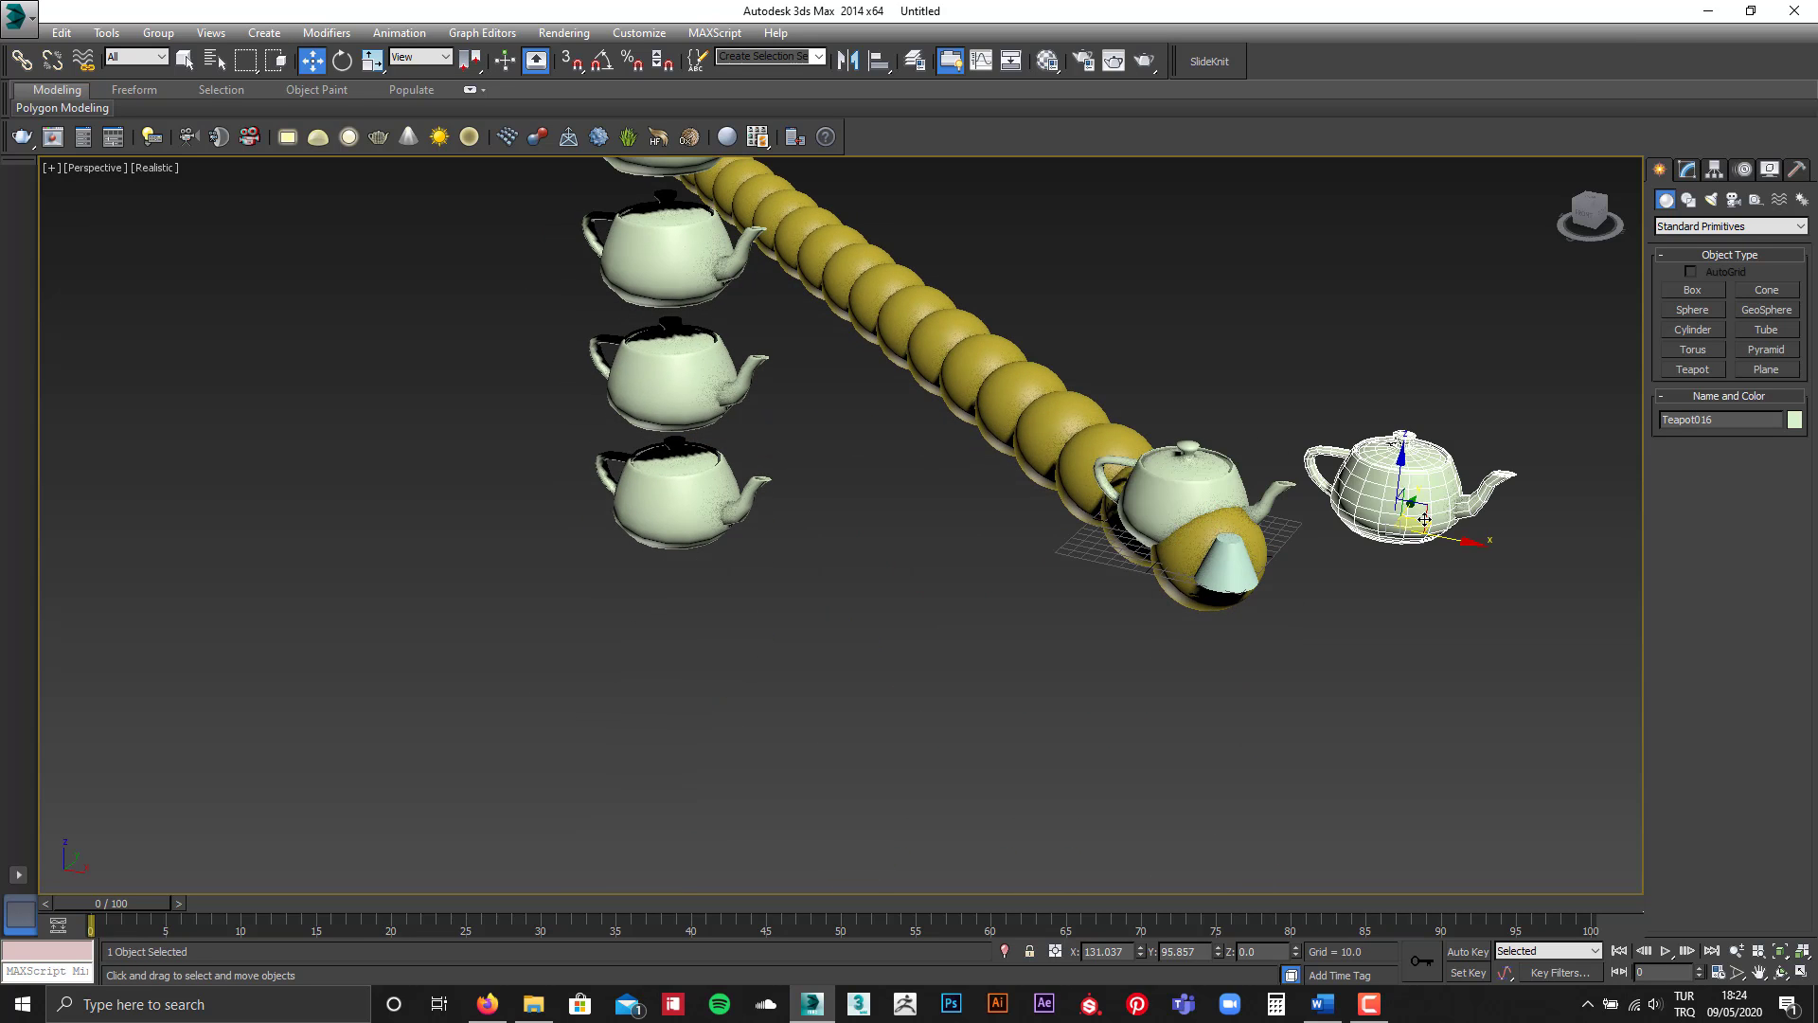
{"action": "left_click_drag", "start_coordinate": [1213, 531], "coordinate": [1037, 602], "text": "shift"}
{"action": "left_click", "coordinate": [1208, 526]}
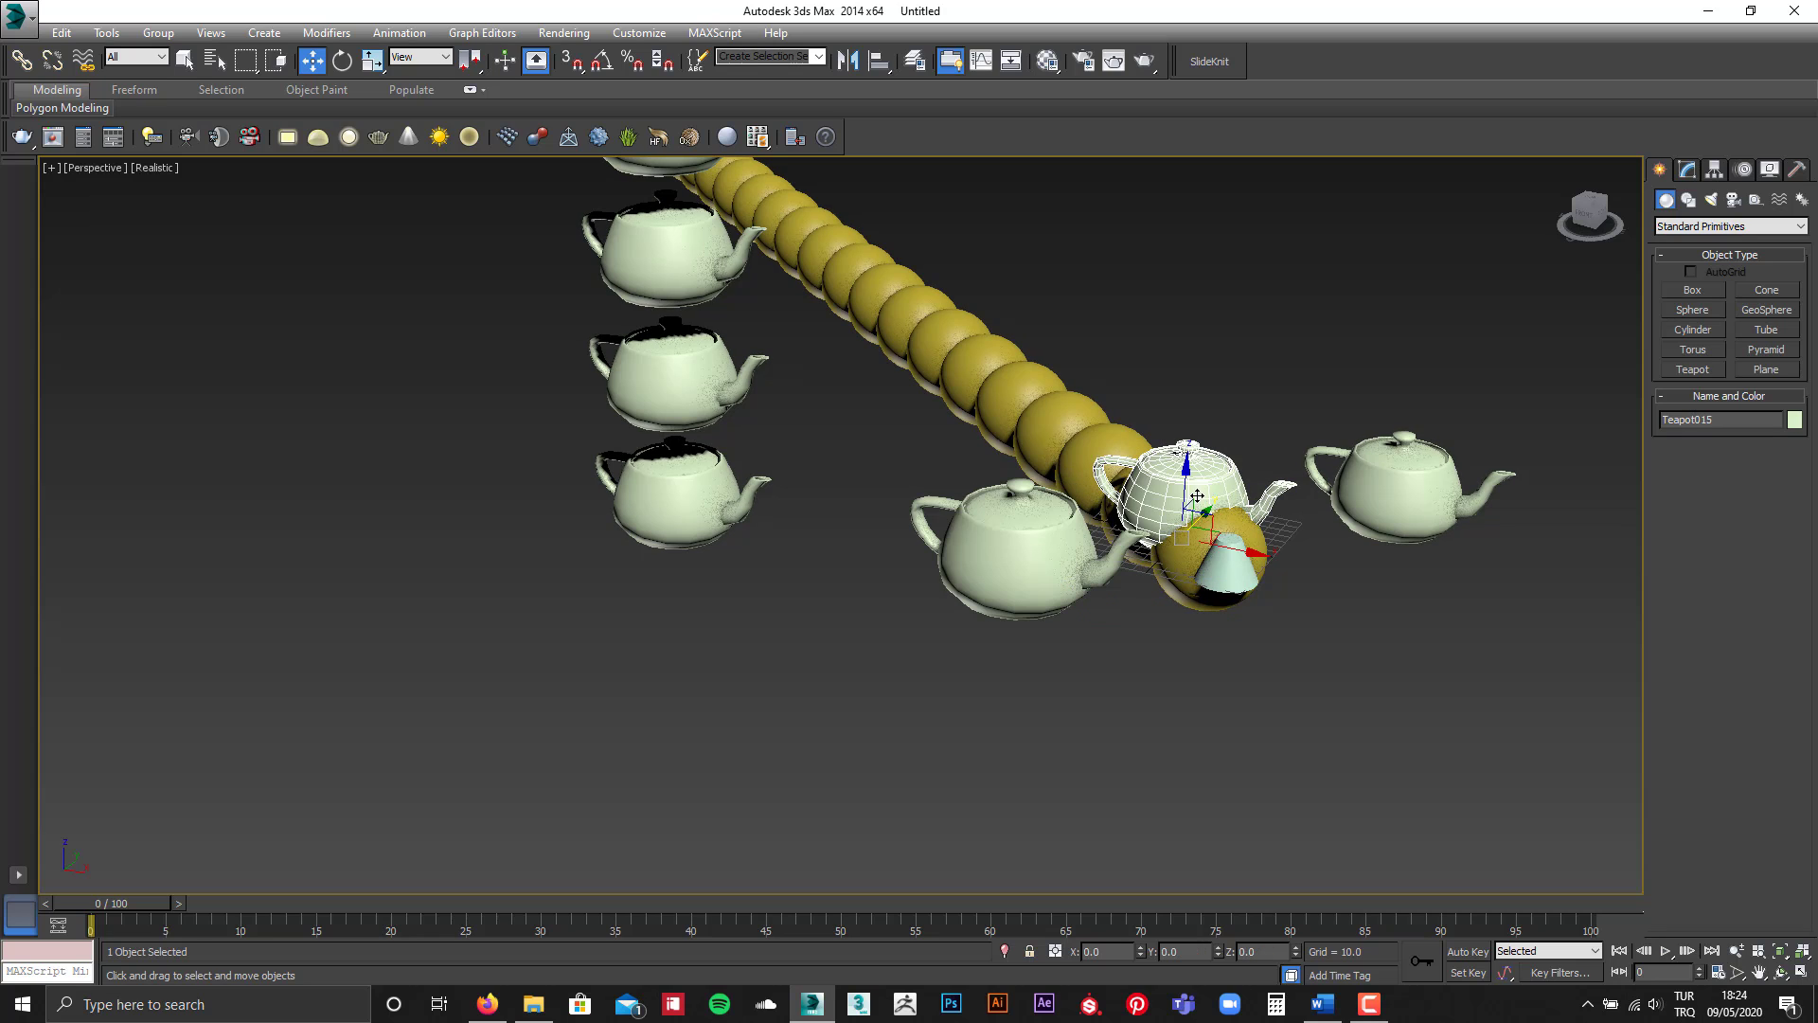
{"action": "left_click_drag", "start_coordinate": [1208, 526], "coordinate": [1293, 364], "text": "shift"}
{"action": "left_click", "coordinate": [1213, 528]}
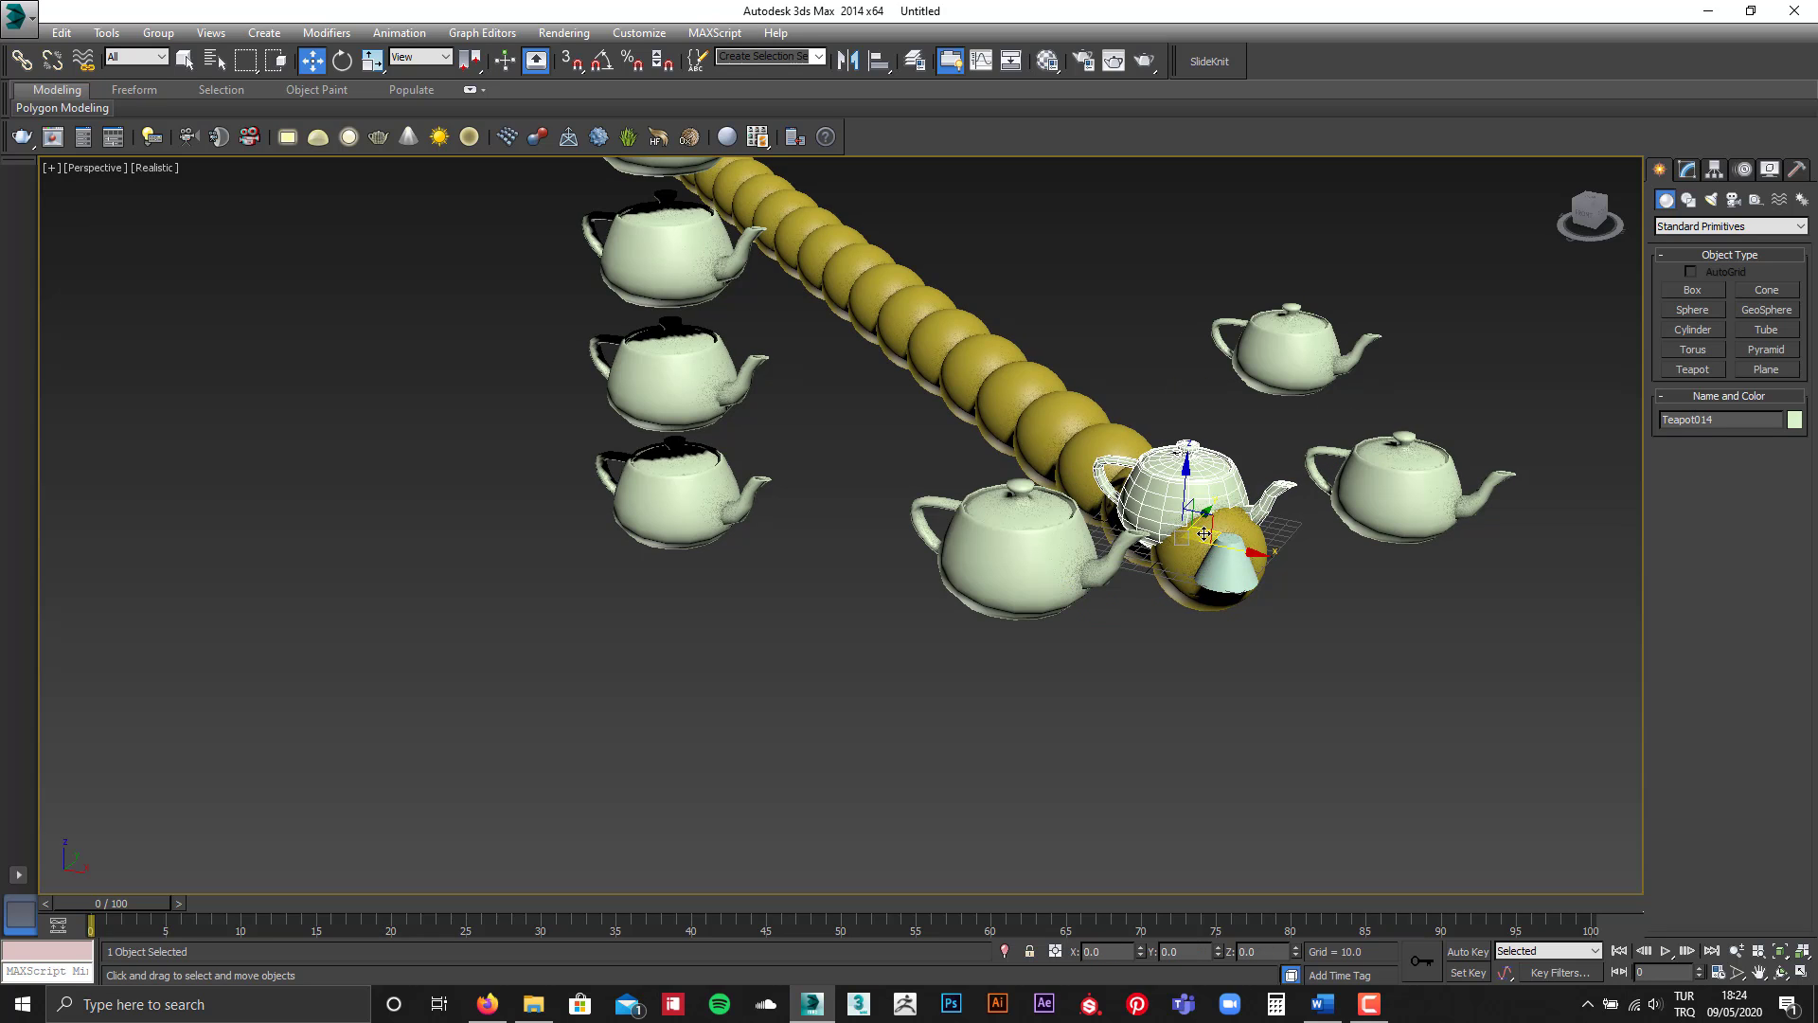
{"action": "left_click_drag", "start_coordinate": [1212, 528], "coordinate": [1179, 654], "text": "shift"}
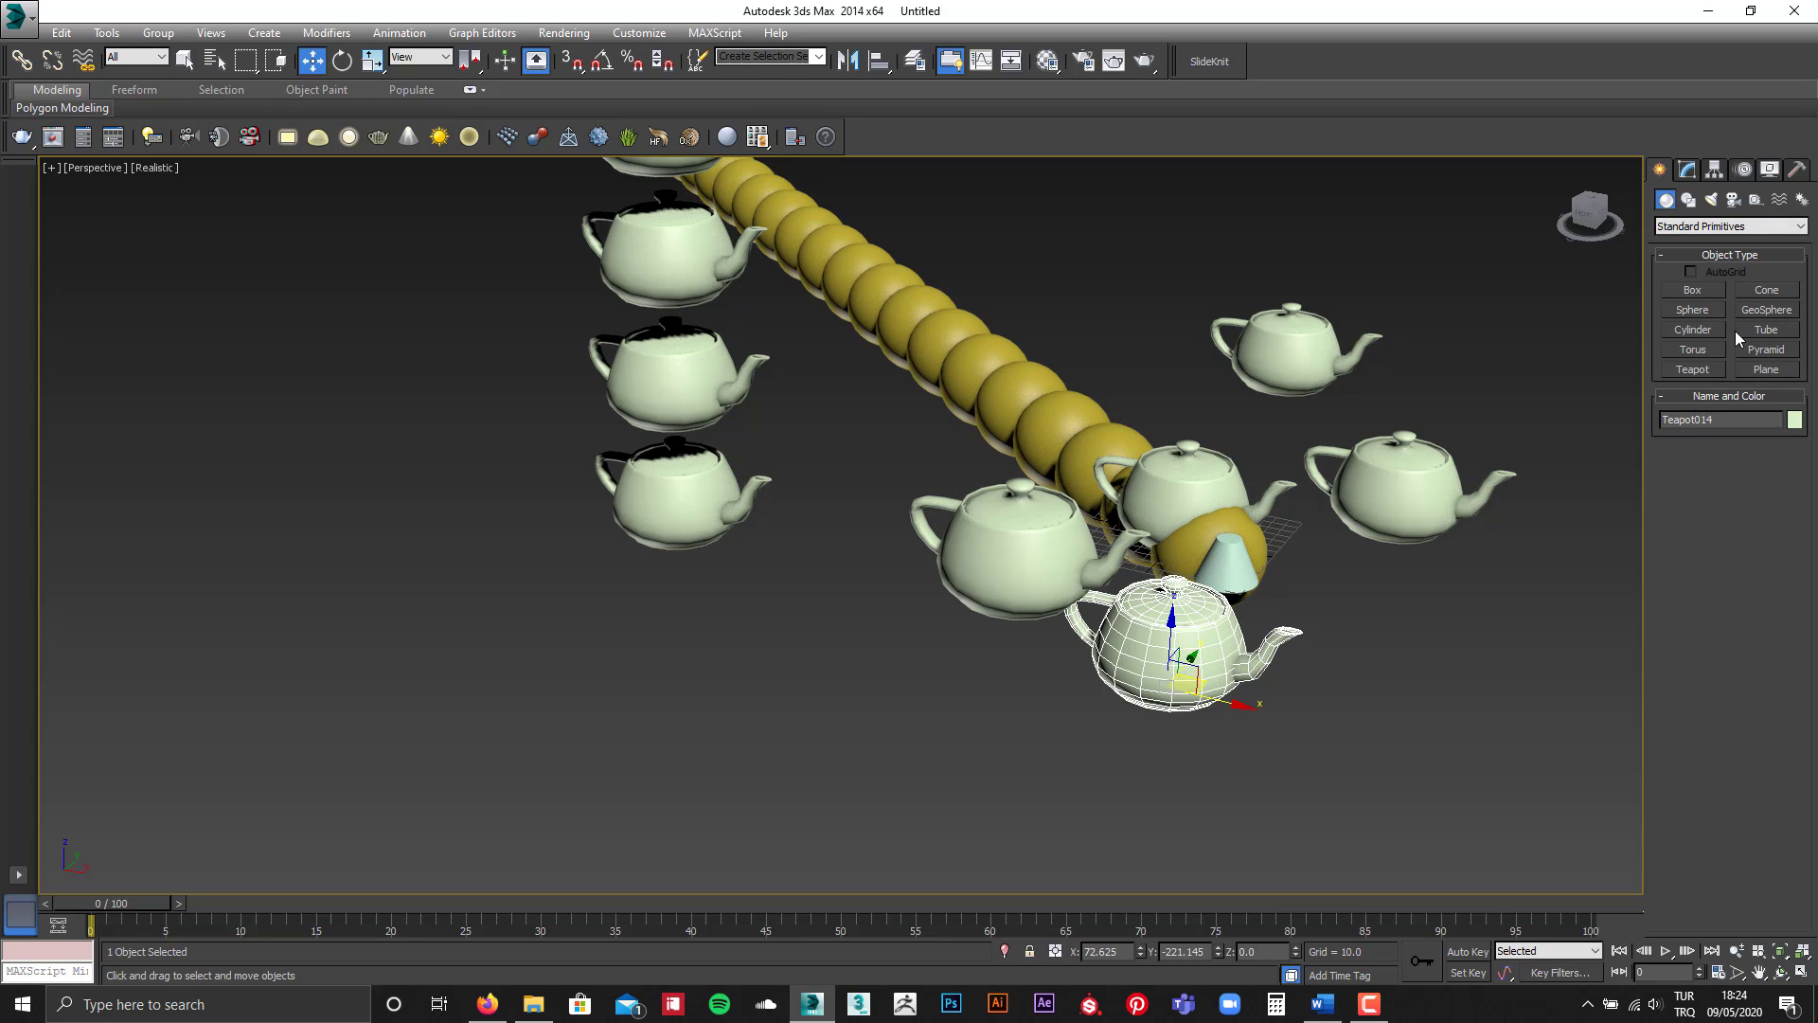
Step: Draw an arc spline across the top of the Perspective view
{"action": "left_click", "coordinate": [1689, 199]}
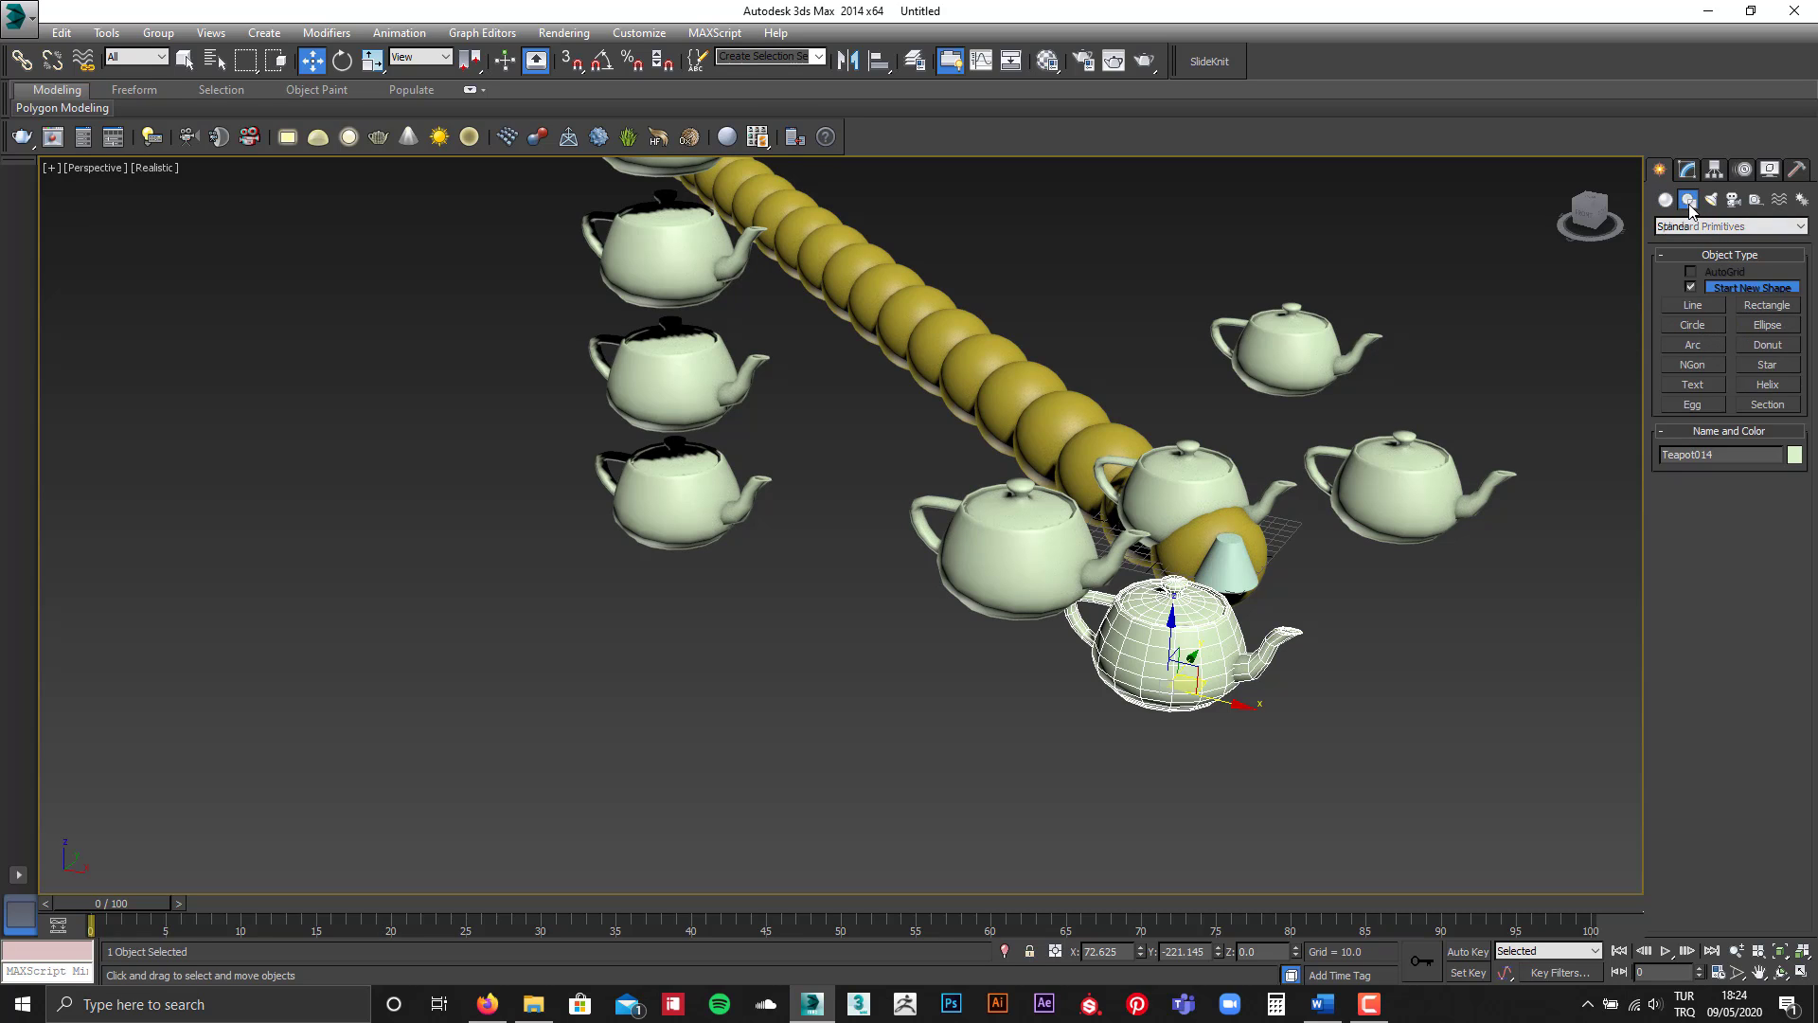
{"action": "left_click", "coordinate": [1693, 345]}
{"action": "left_click_drag", "start_coordinate": [1102, 320], "coordinate": [1228, 274]}
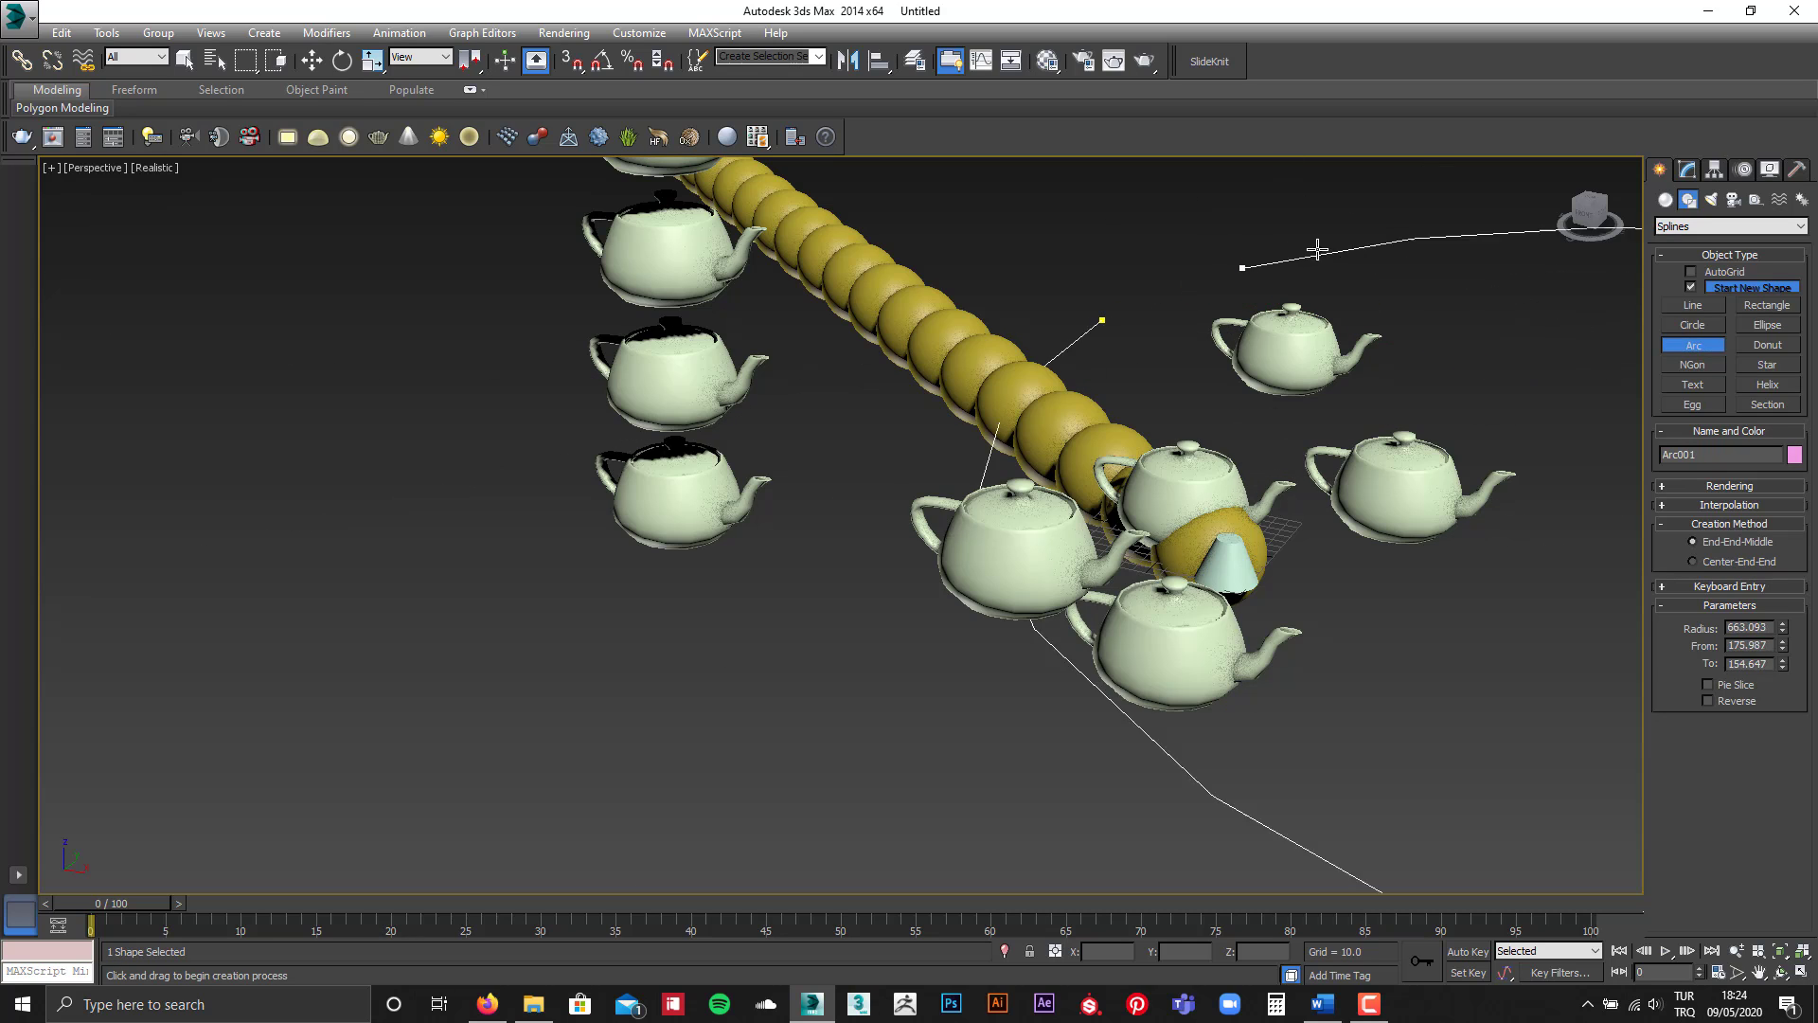
{"action": "left_click", "coordinate": [1334, 310]}
{"action": "key", "text": "w"}
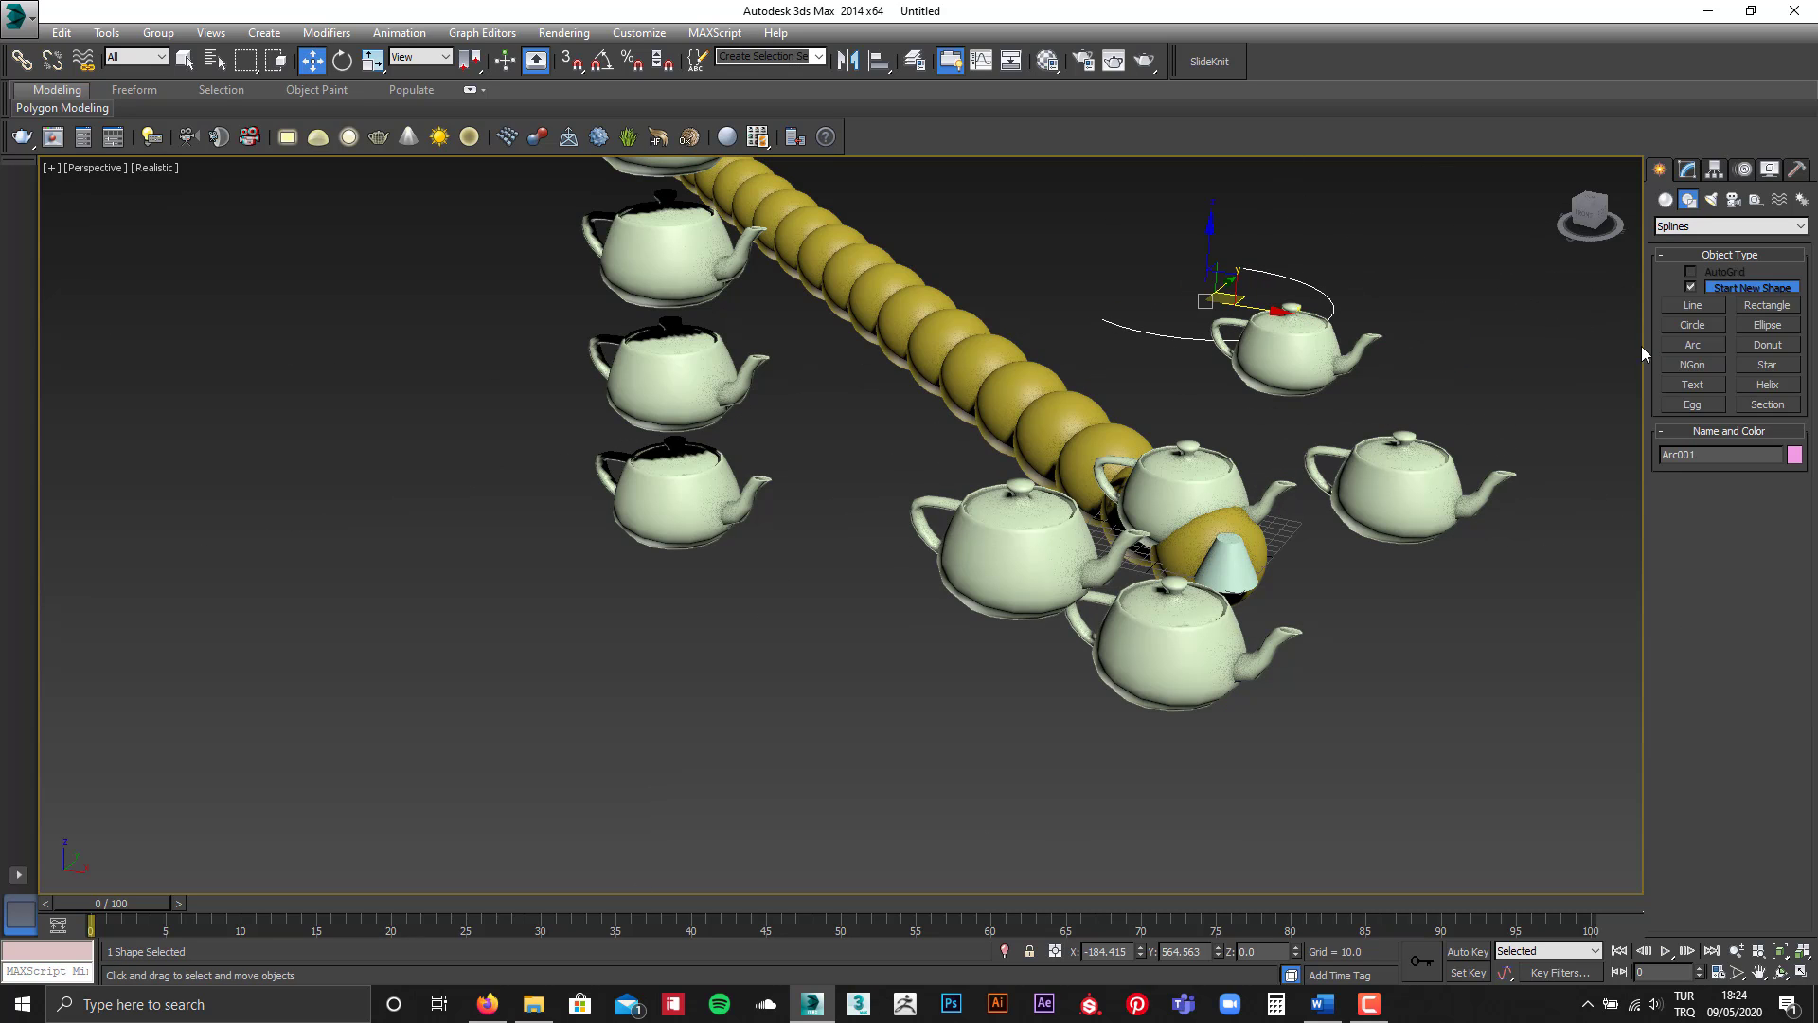
Step: Add a rectangle, a large circle and a MAX Text spline to the scene
{"action": "left_click", "coordinate": [1787, 305]}
{"action": "left_click_drag", "start_coordinate": [742, 684], "coordinate": [909, 594]}
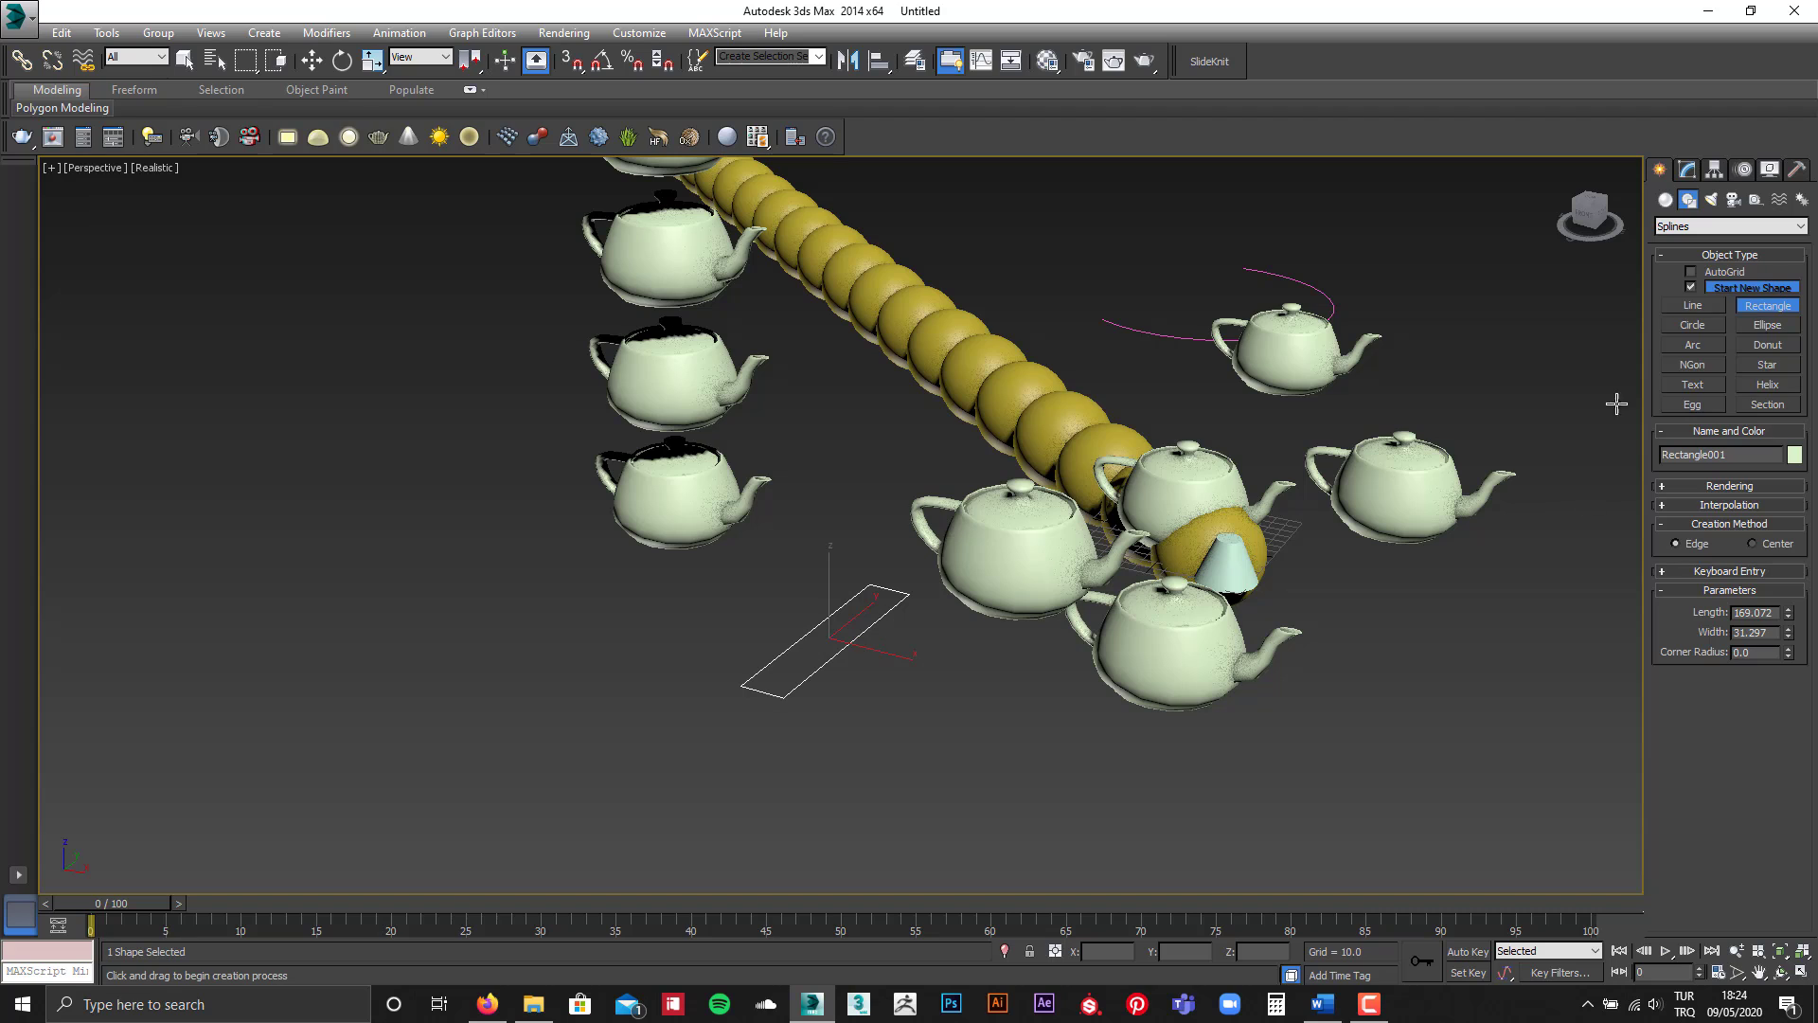
{"action": "left_click", "coordinate": [1696, 326]}
{"action": "left_click_drag", "start_coordinate": [424, 592], "coordinate": [621, 530]}
{"action": "left_click", "coordinate": [1691, 384]}
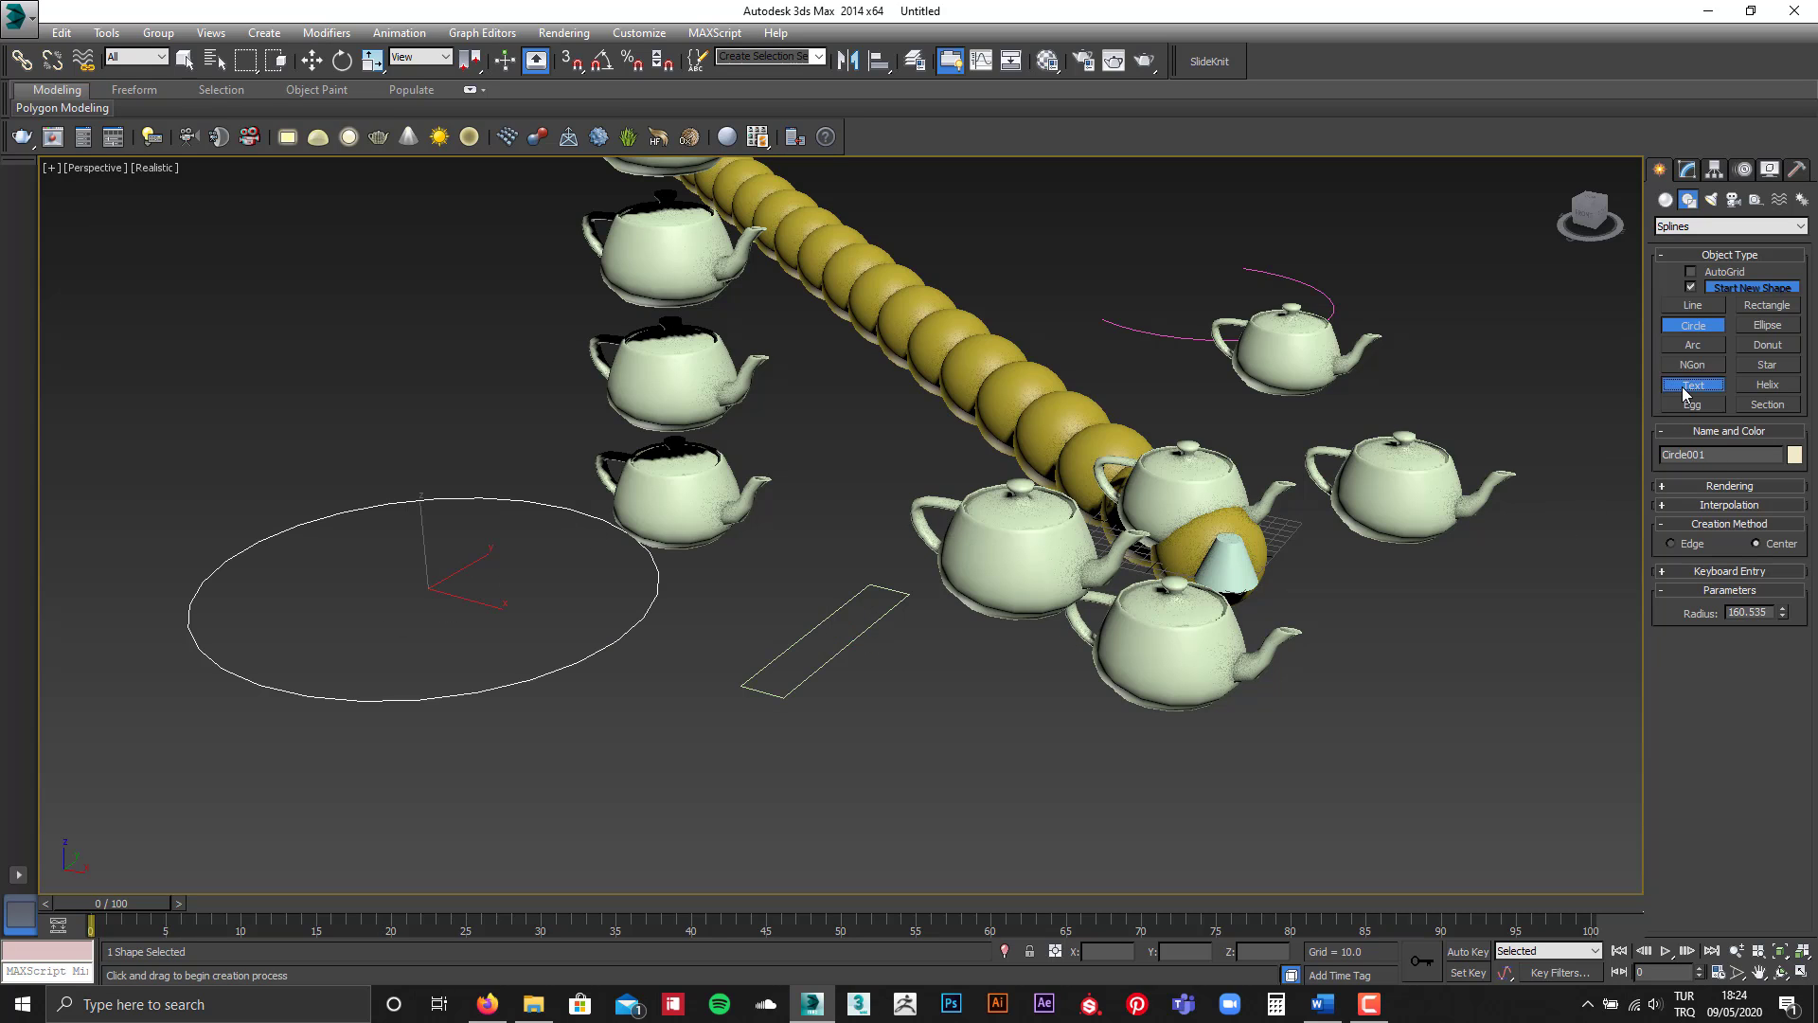
{"action": "left_click", "coordinate": [1234, 770]}
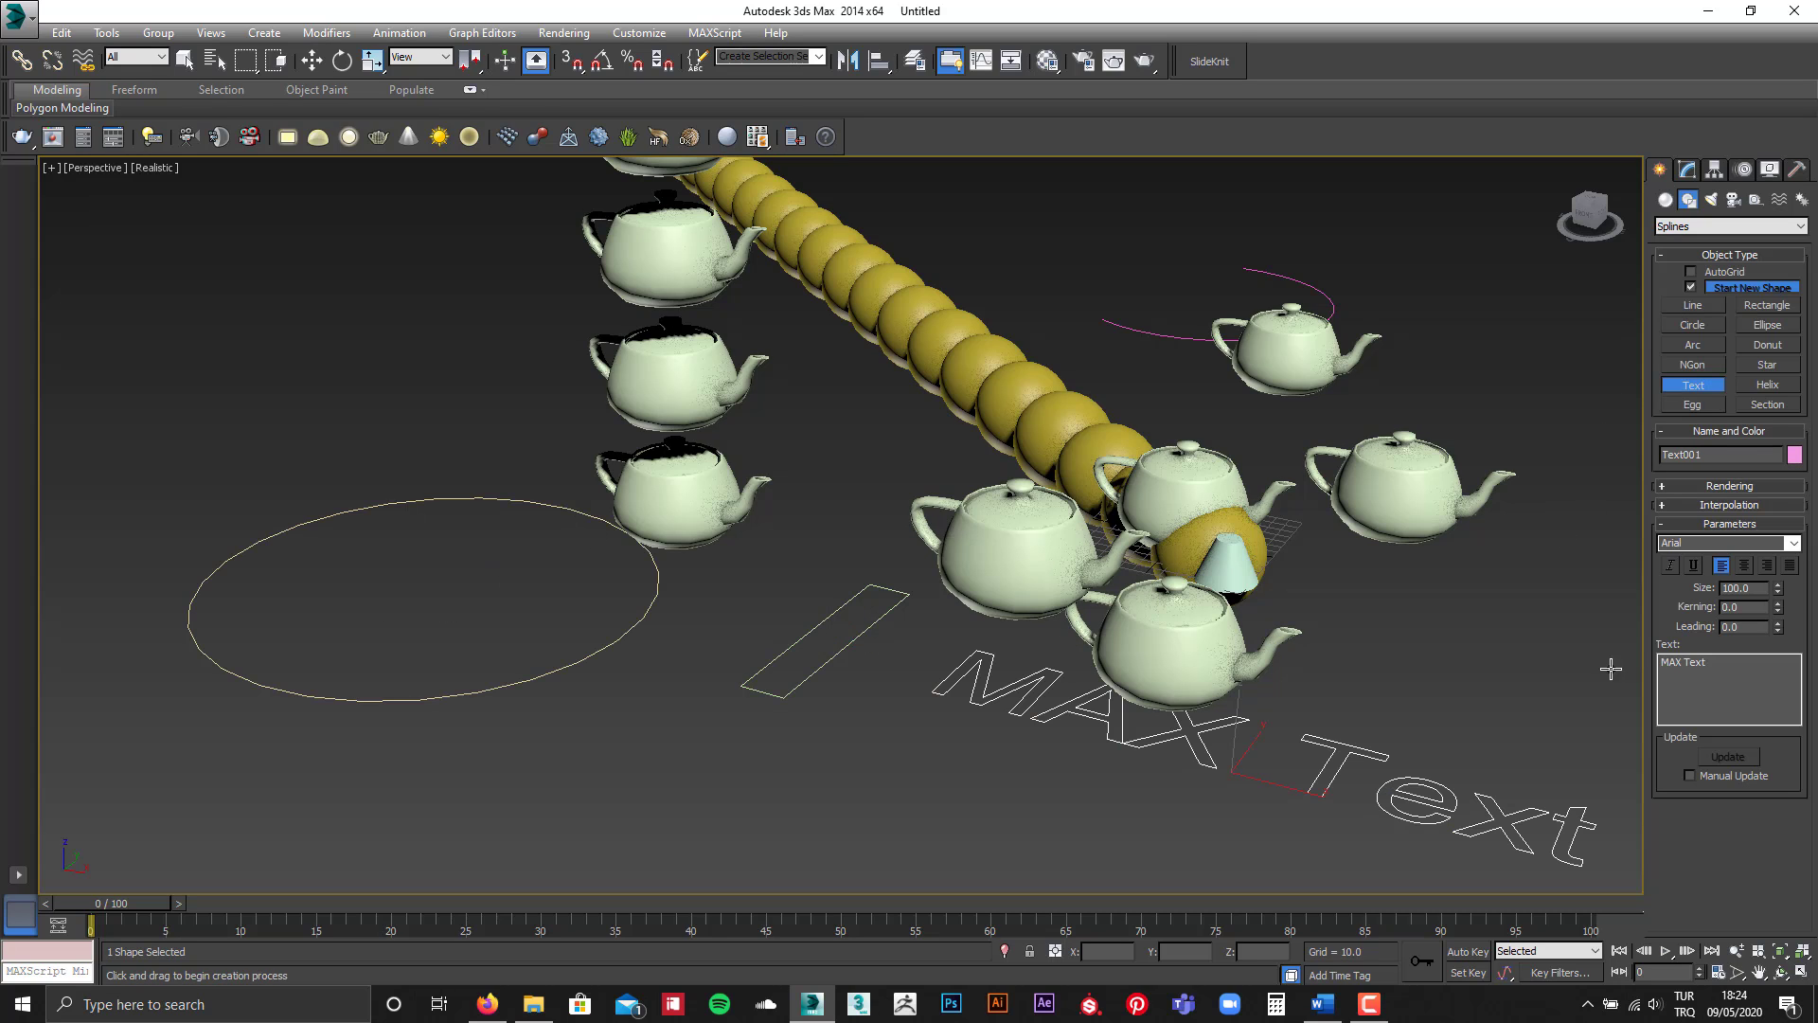
Step: Draw a six-point star among the teapots
{"action": "left_click", "coordinate": [1767, 364]}
{"action": "left_click_drag", "start_coordinate": [827, 485], "coordinate": [951, 485]}
{"action": "left_click", "coordinate": [864, 470]}
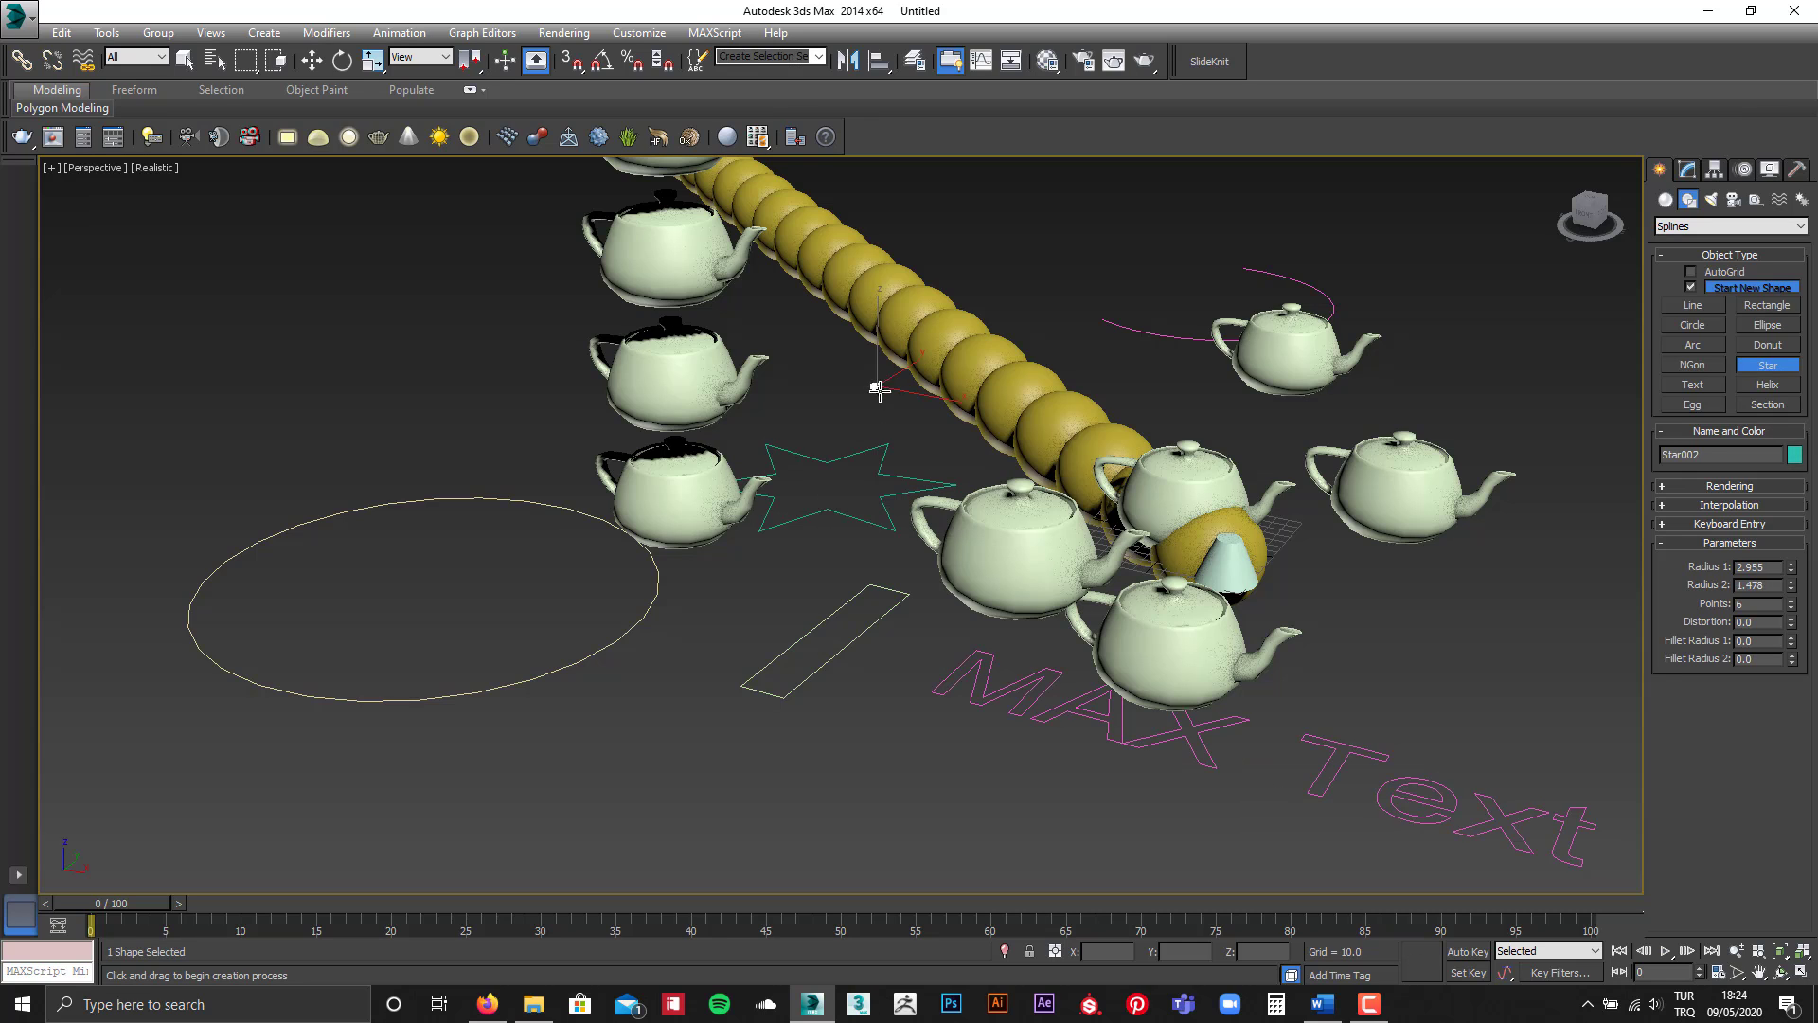
{"action": "right_click", "coordinate": [1057, 433]}
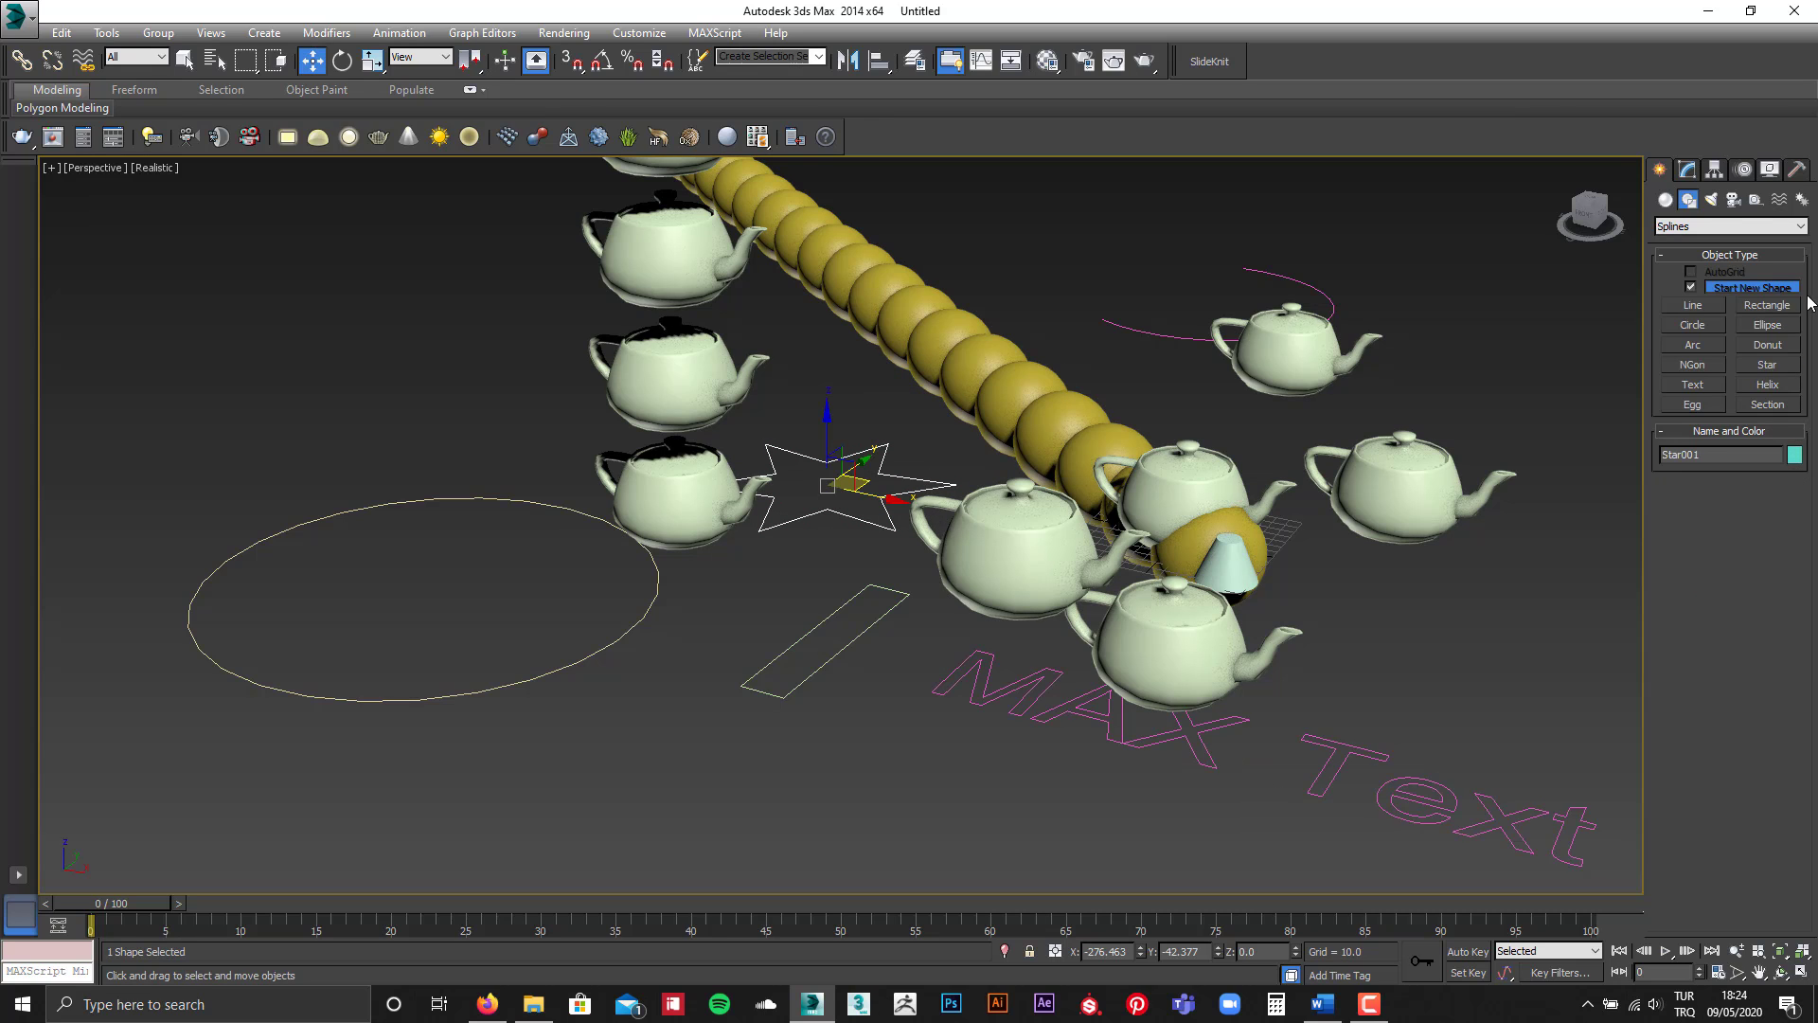
Step: Add two photometric target lights and switch the viewport to Shaded display
{"action": "left_click", "coordinate": [1713, 199]}
{"action": "left_click", "coordinate": [1693, 290]}
{"action": "left_click_drag", "start_coordinate": [1082, 274], "coordinate": [1126, 246]}
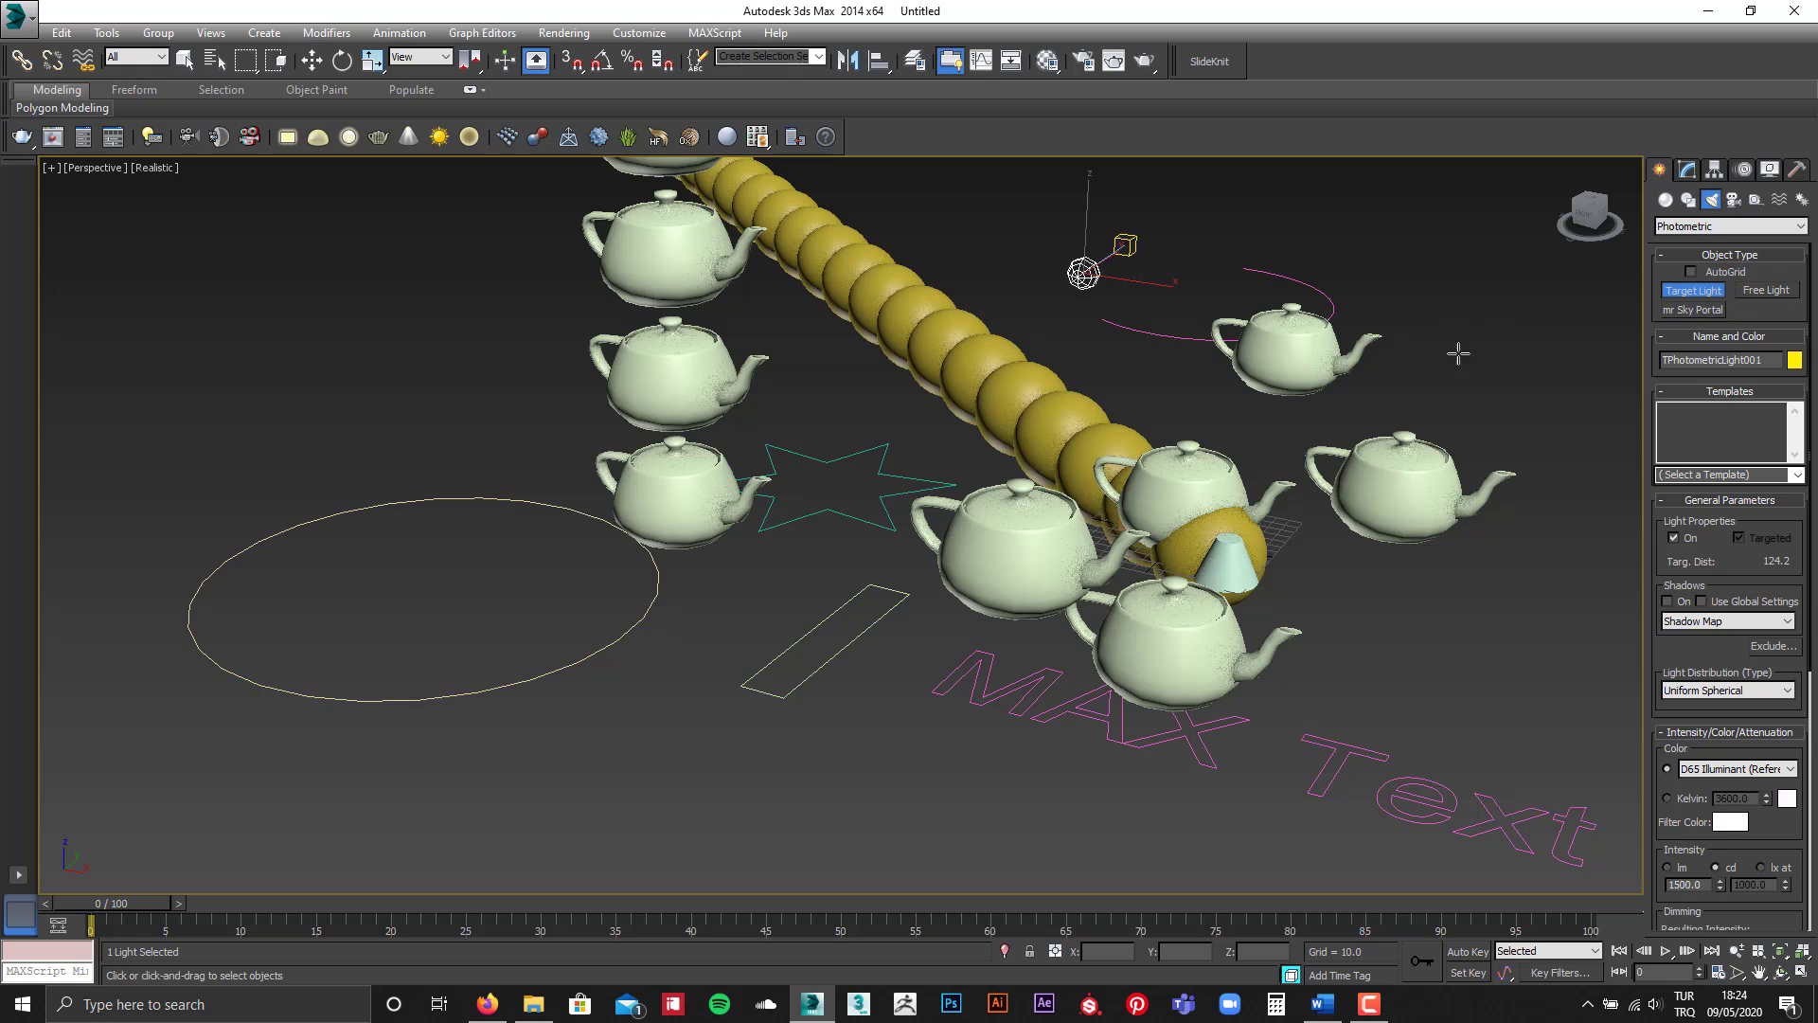
{"action": "left_click_drag", "start_coordinate": [1414, 375], "coordinate": [1466, 338]}
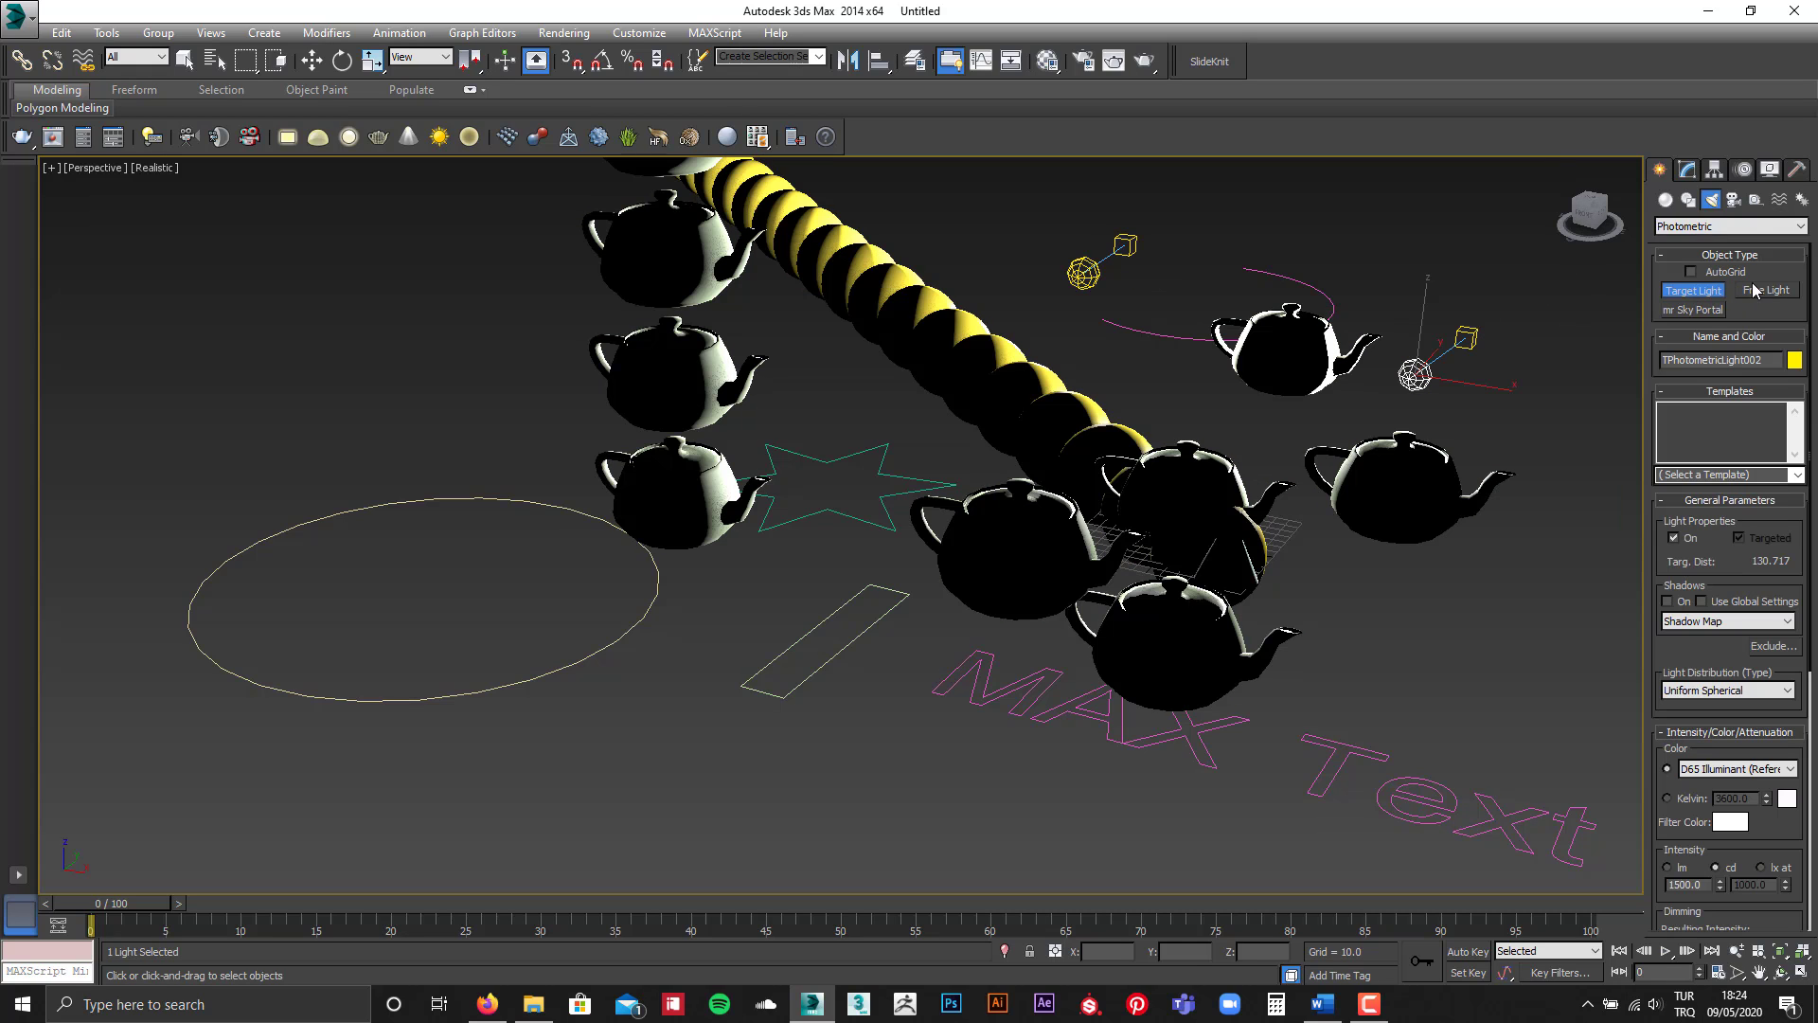
{"action": "right_click", "coordinate": [1353, 202]}
{"action": "left_click", "coordinate": [154, 168]}
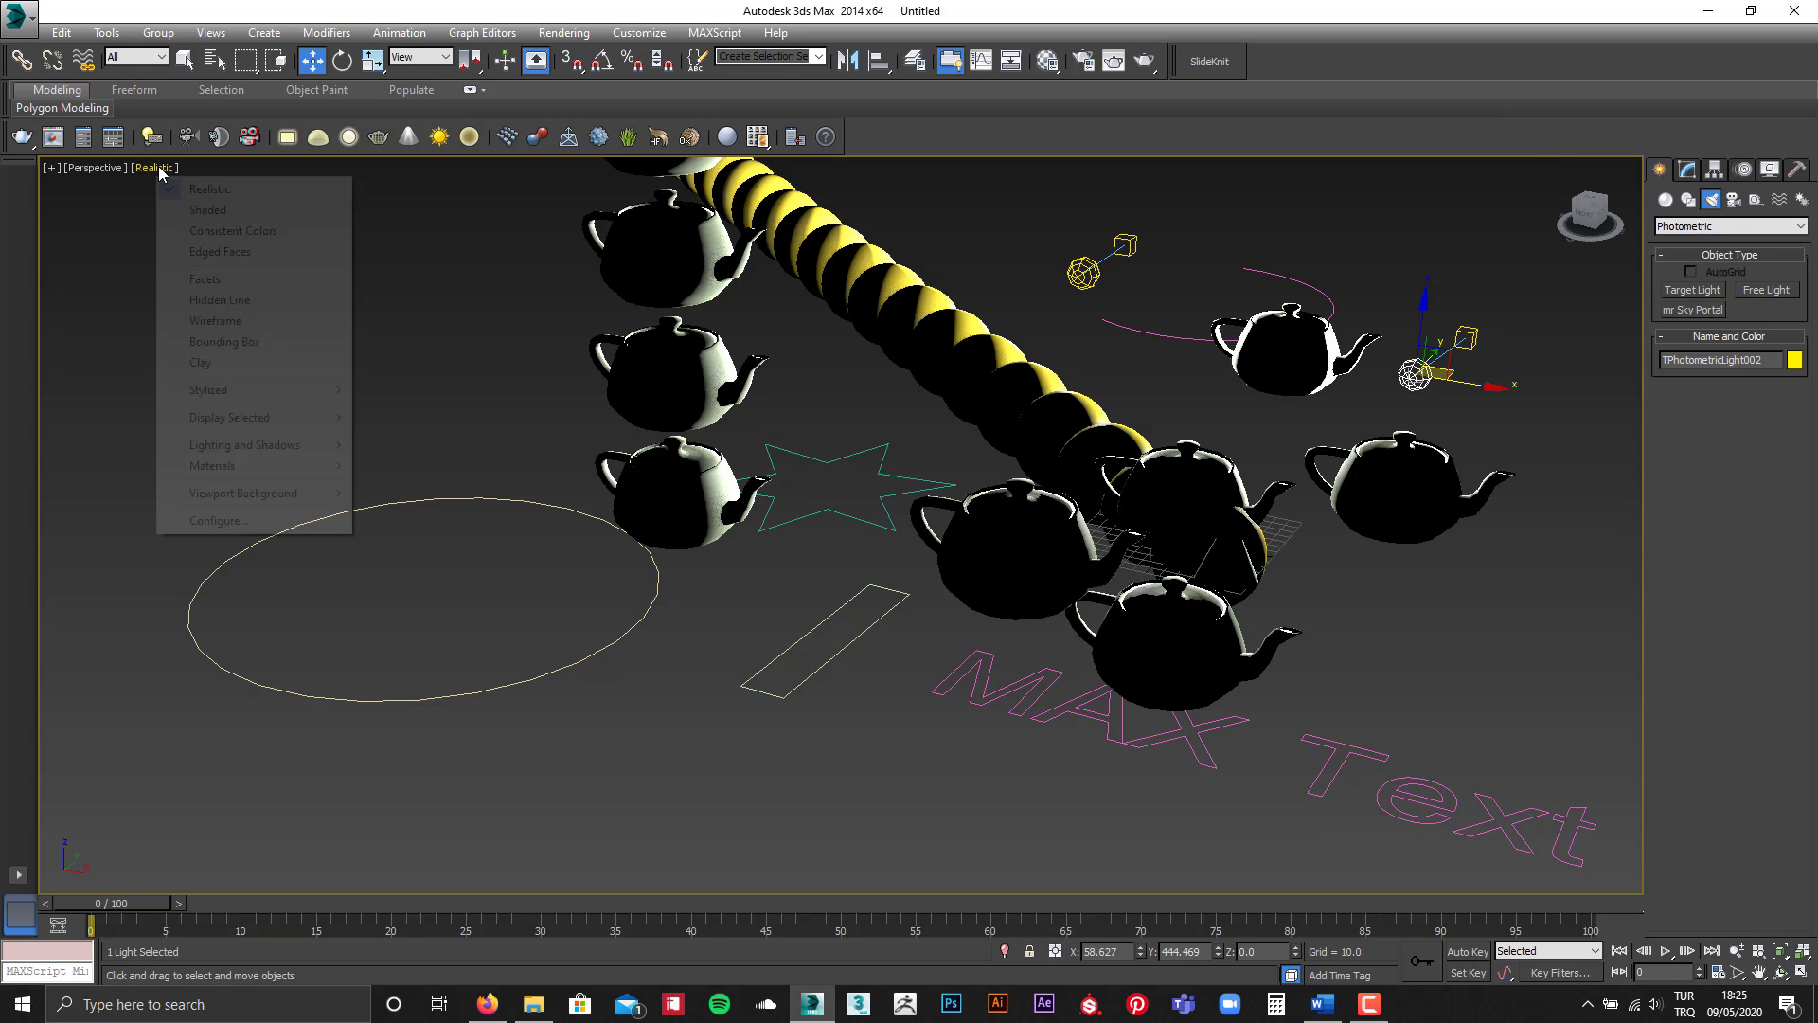
{"action": "left_click", "coordinate": [199, 210]}
Step: Place a target camera on the left side of the scene
{"action": "left_click", "coordinate": [1733, 200]}
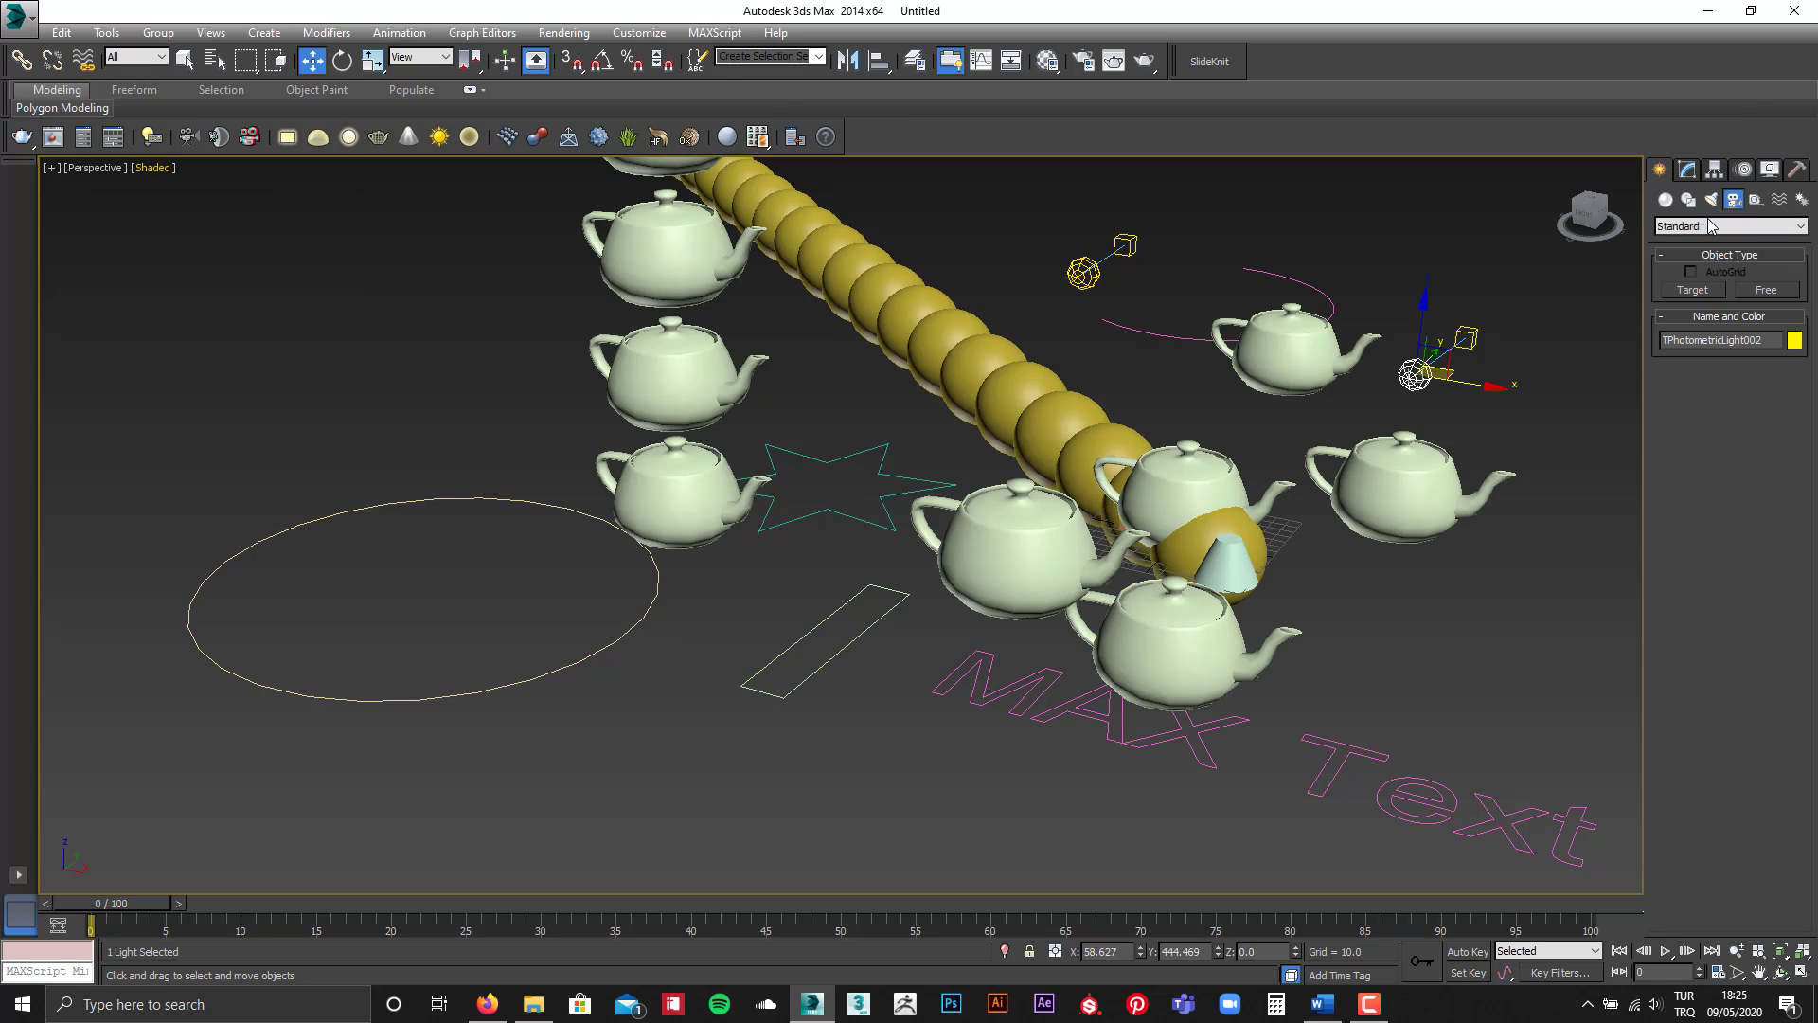
{"action": "left_click_drag", "start_coordinate": [479, 379], "coordinate": [480, 379]}
{"action": "left_click", "coordinate": [1693, 290]}
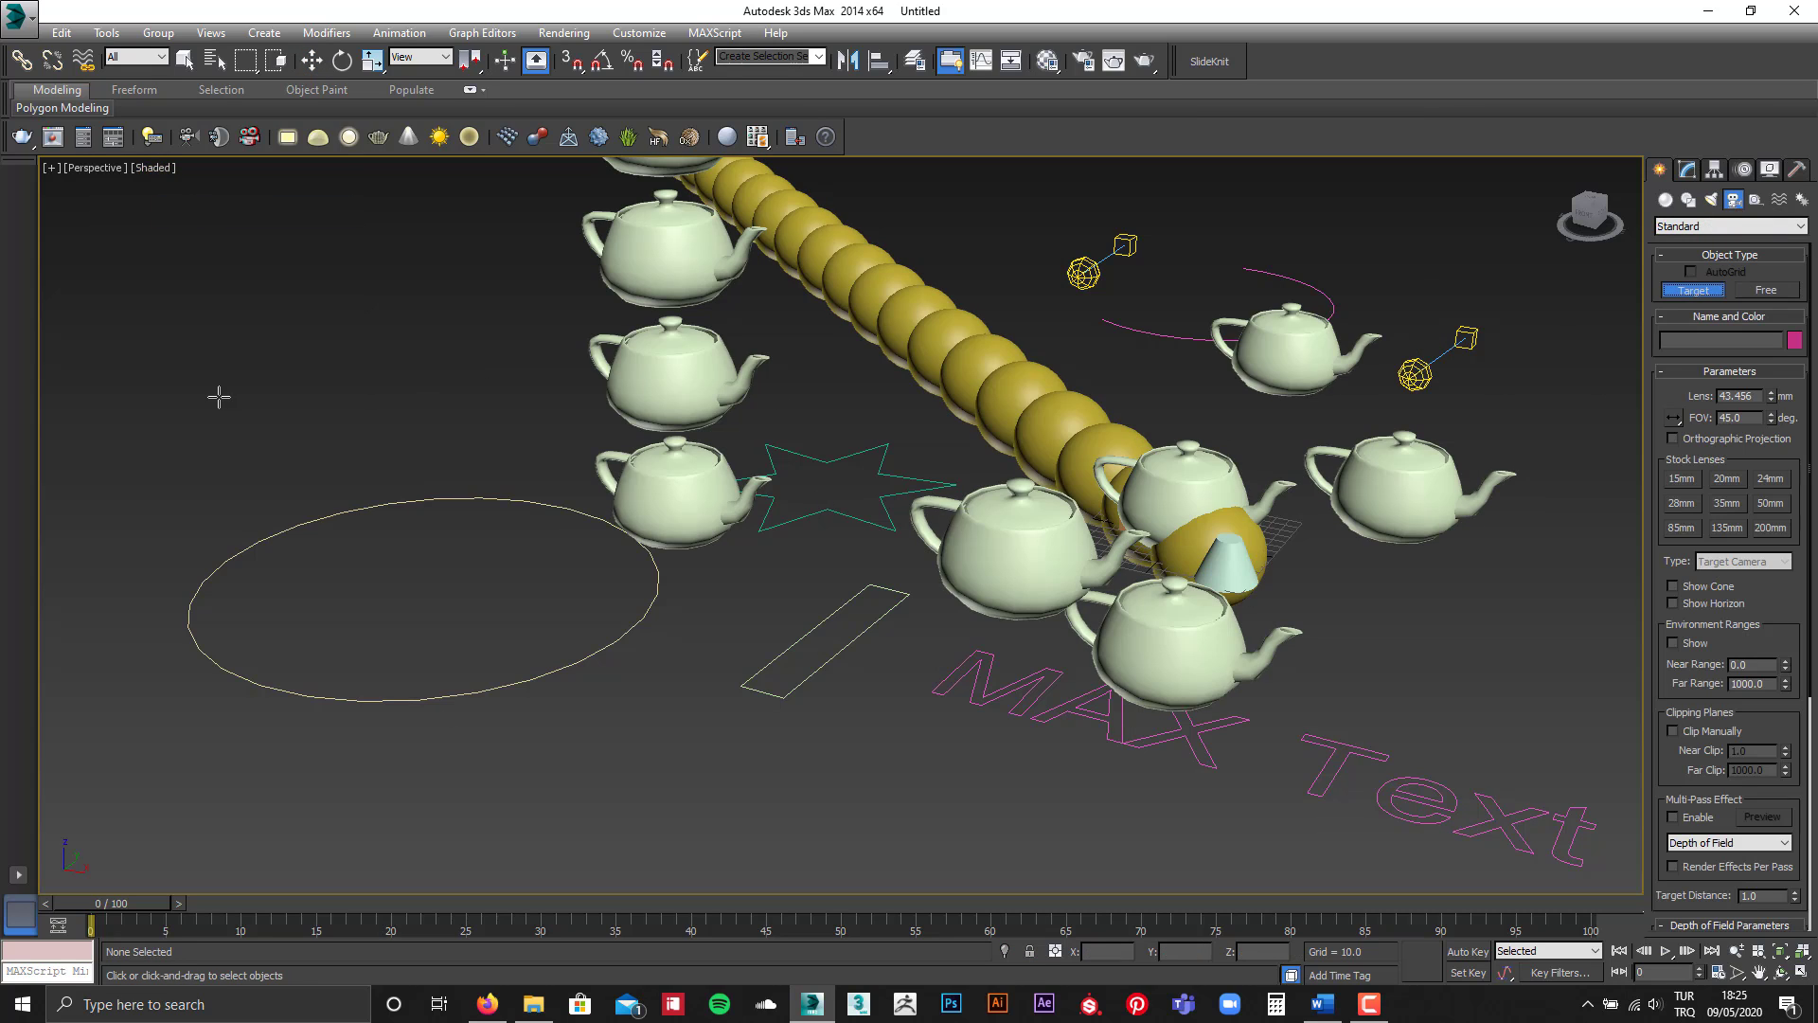
{"action": "left_click_drag", "start_coordinate": [222, 390], "coordinate": [488, 396]}
{"action": "key", "text": "w"}
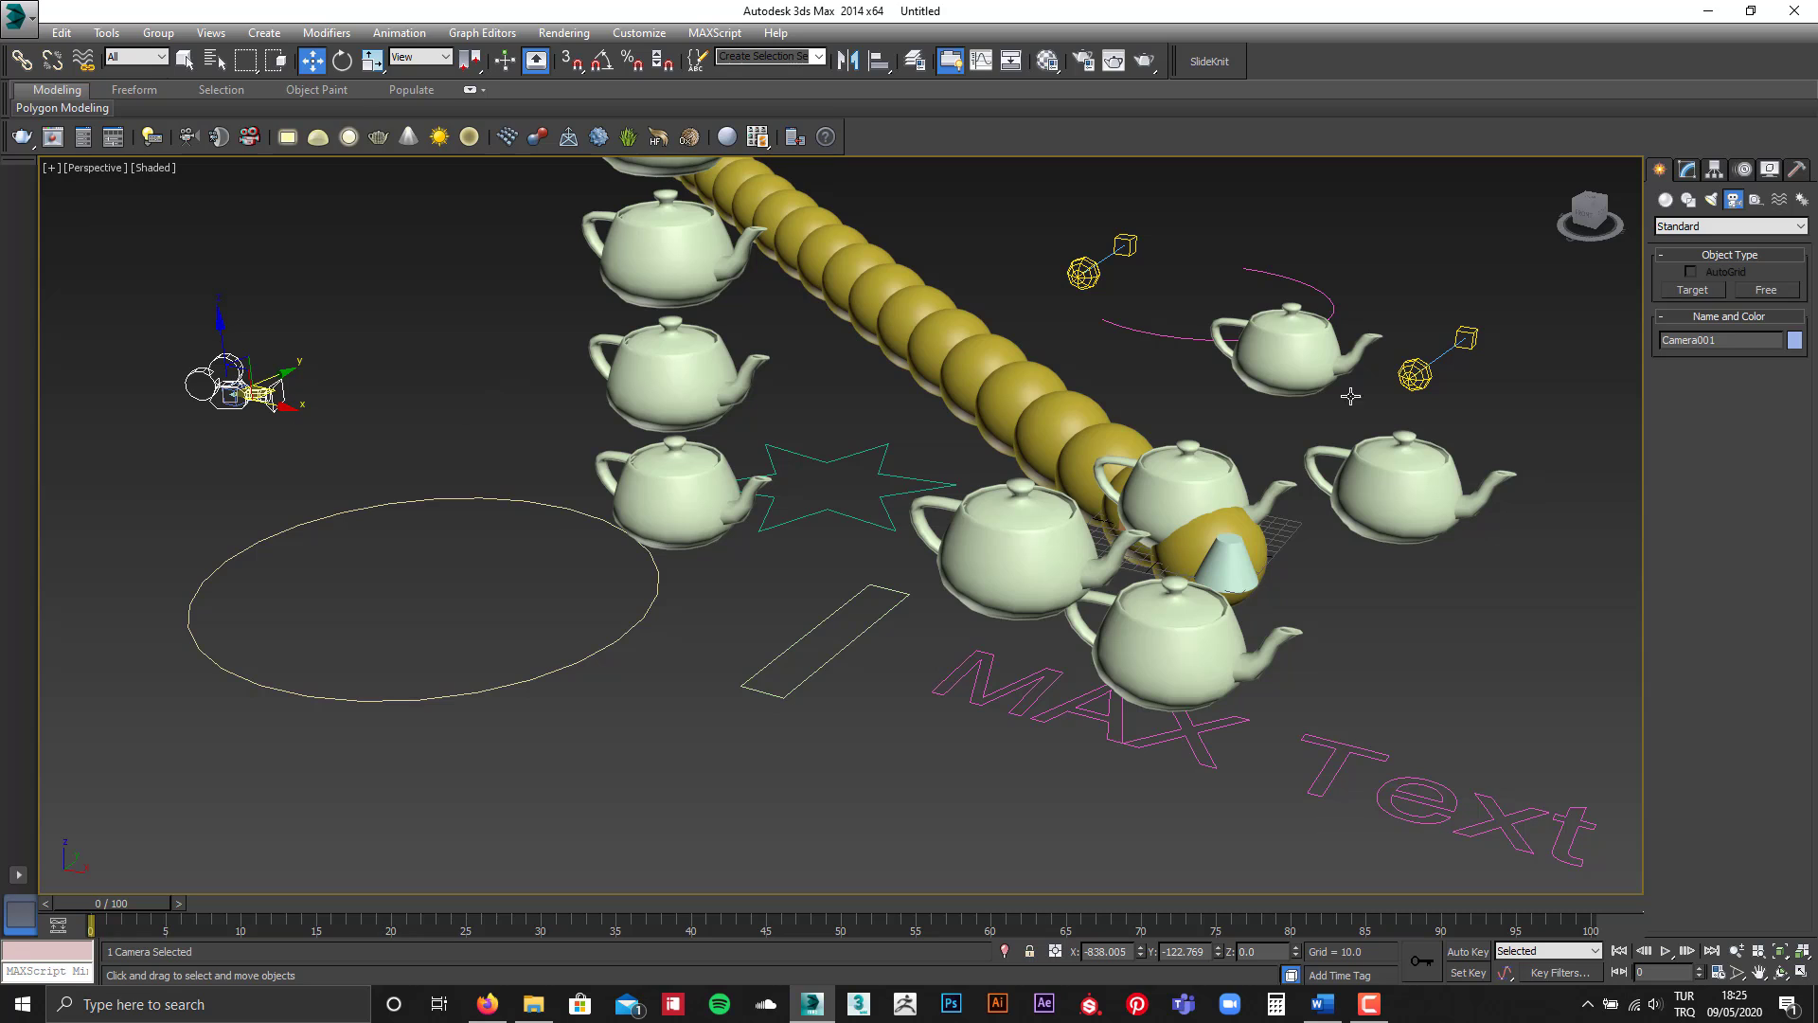
Step: Scatter nine free cameras around the scene
{"action": "left_click", "coordinate": [1767, 290]}
{"action": "left_click", "coordinate": [722, 790]}
{"action": "left_click", "coordinate": [478, 409]}
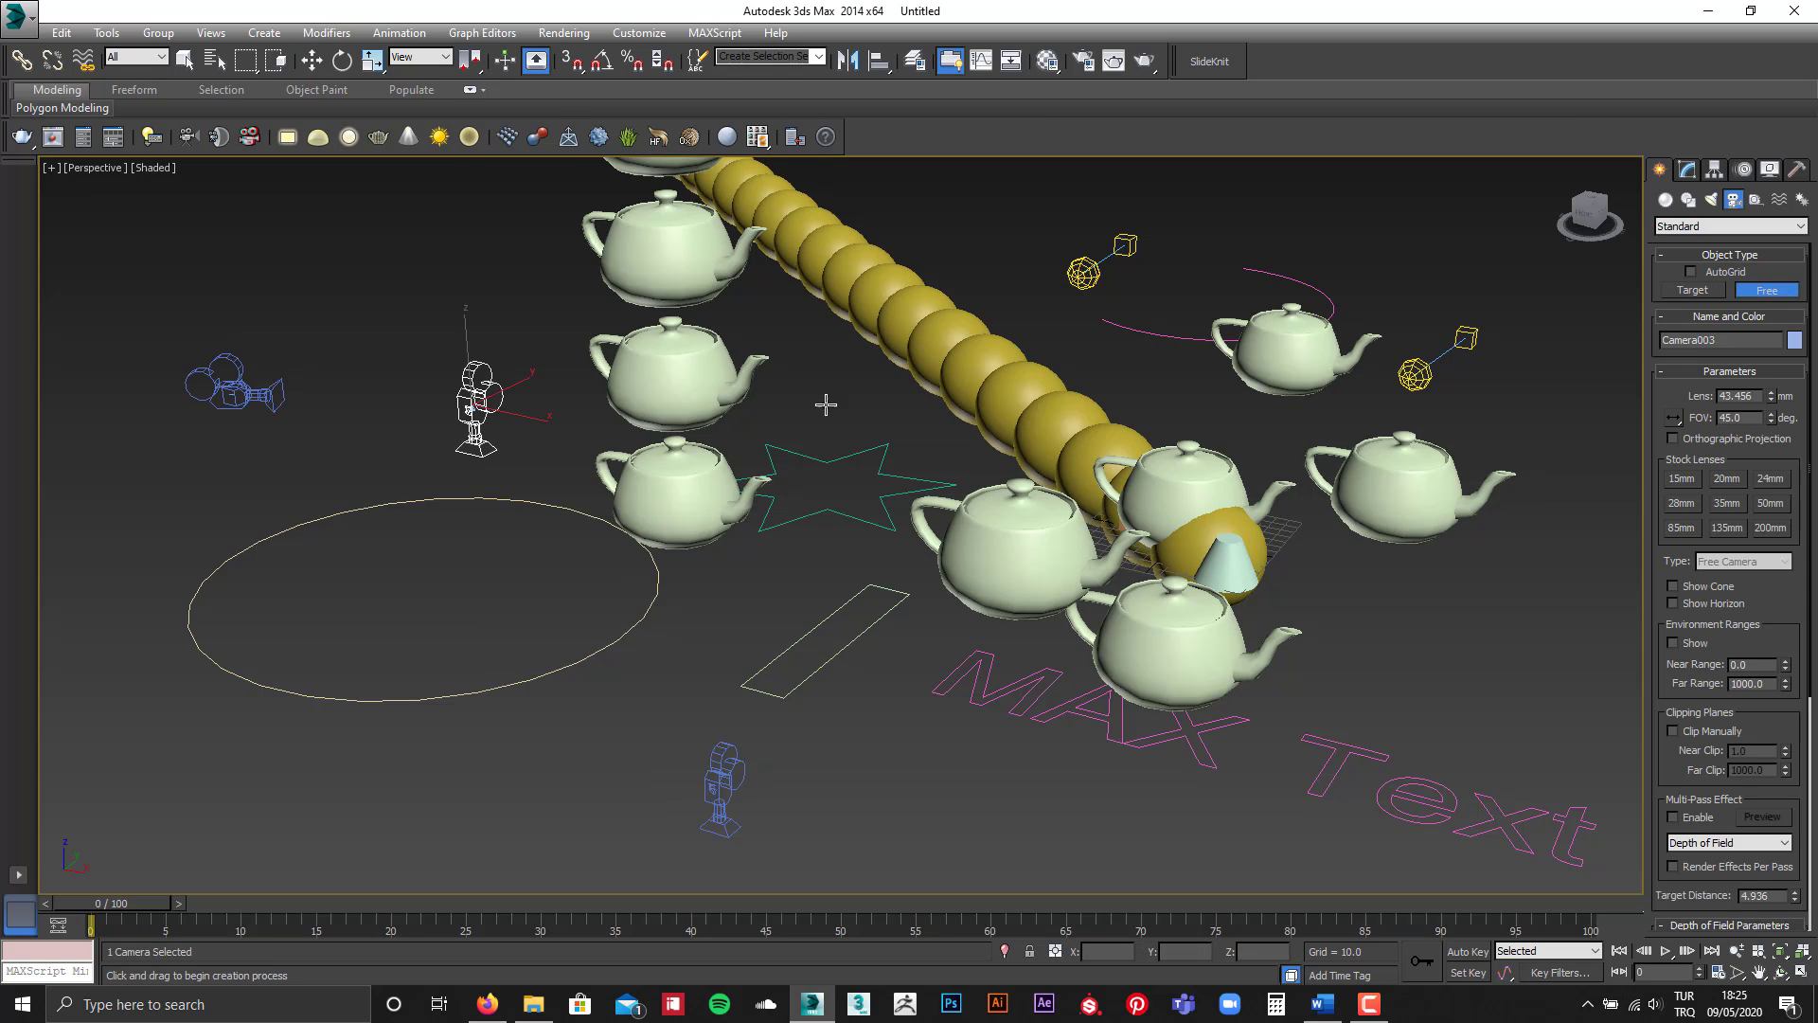
{"action": "left_click", "coordinate": [1012, 409]}
{"action": "left_click", "coordinate": [1192, 311]}
{"action": "left_click", "coordinate": [1413, 222]}
{"action": "left_click", "coordinate": [1422, 583]}
{"action": "left_click", "coordinate": [878, 701]}
{"action": "left_click", "coordinate": [818, 368]}
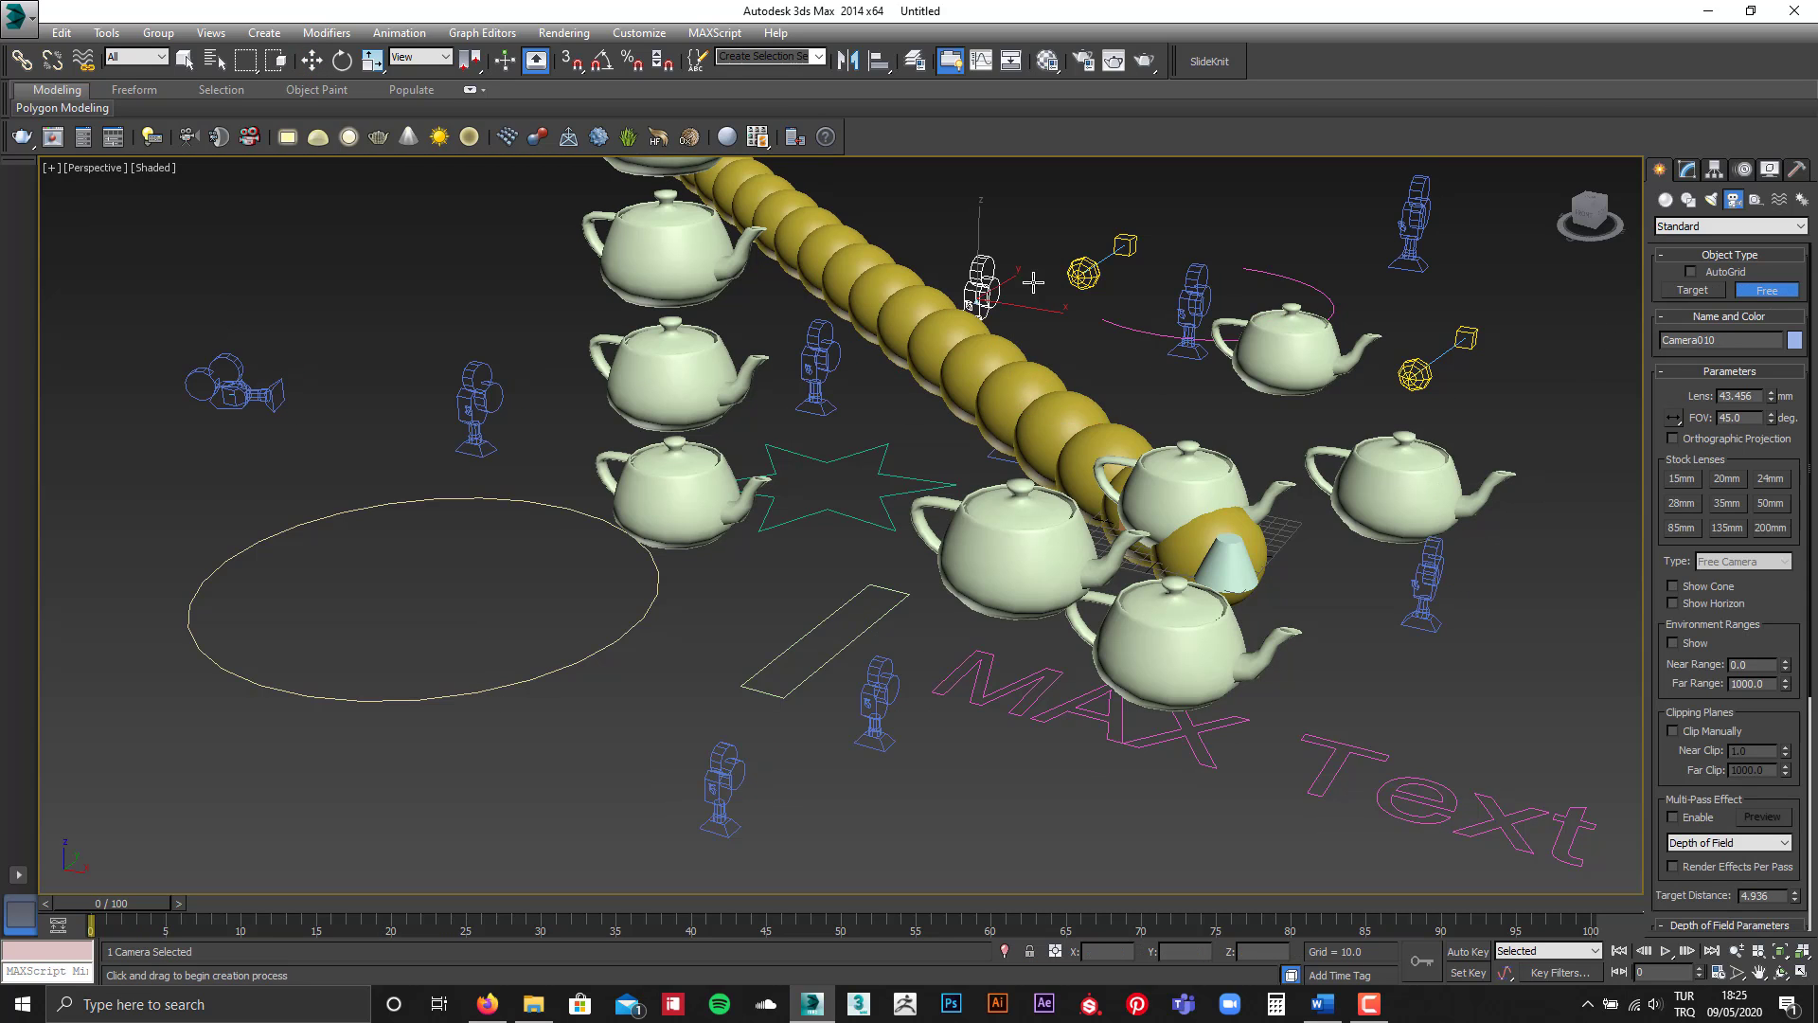
{"action": "left_click", "coordinate": [1046, 280]}
{"action": "left_click", "coordinate": [1755, 200]}
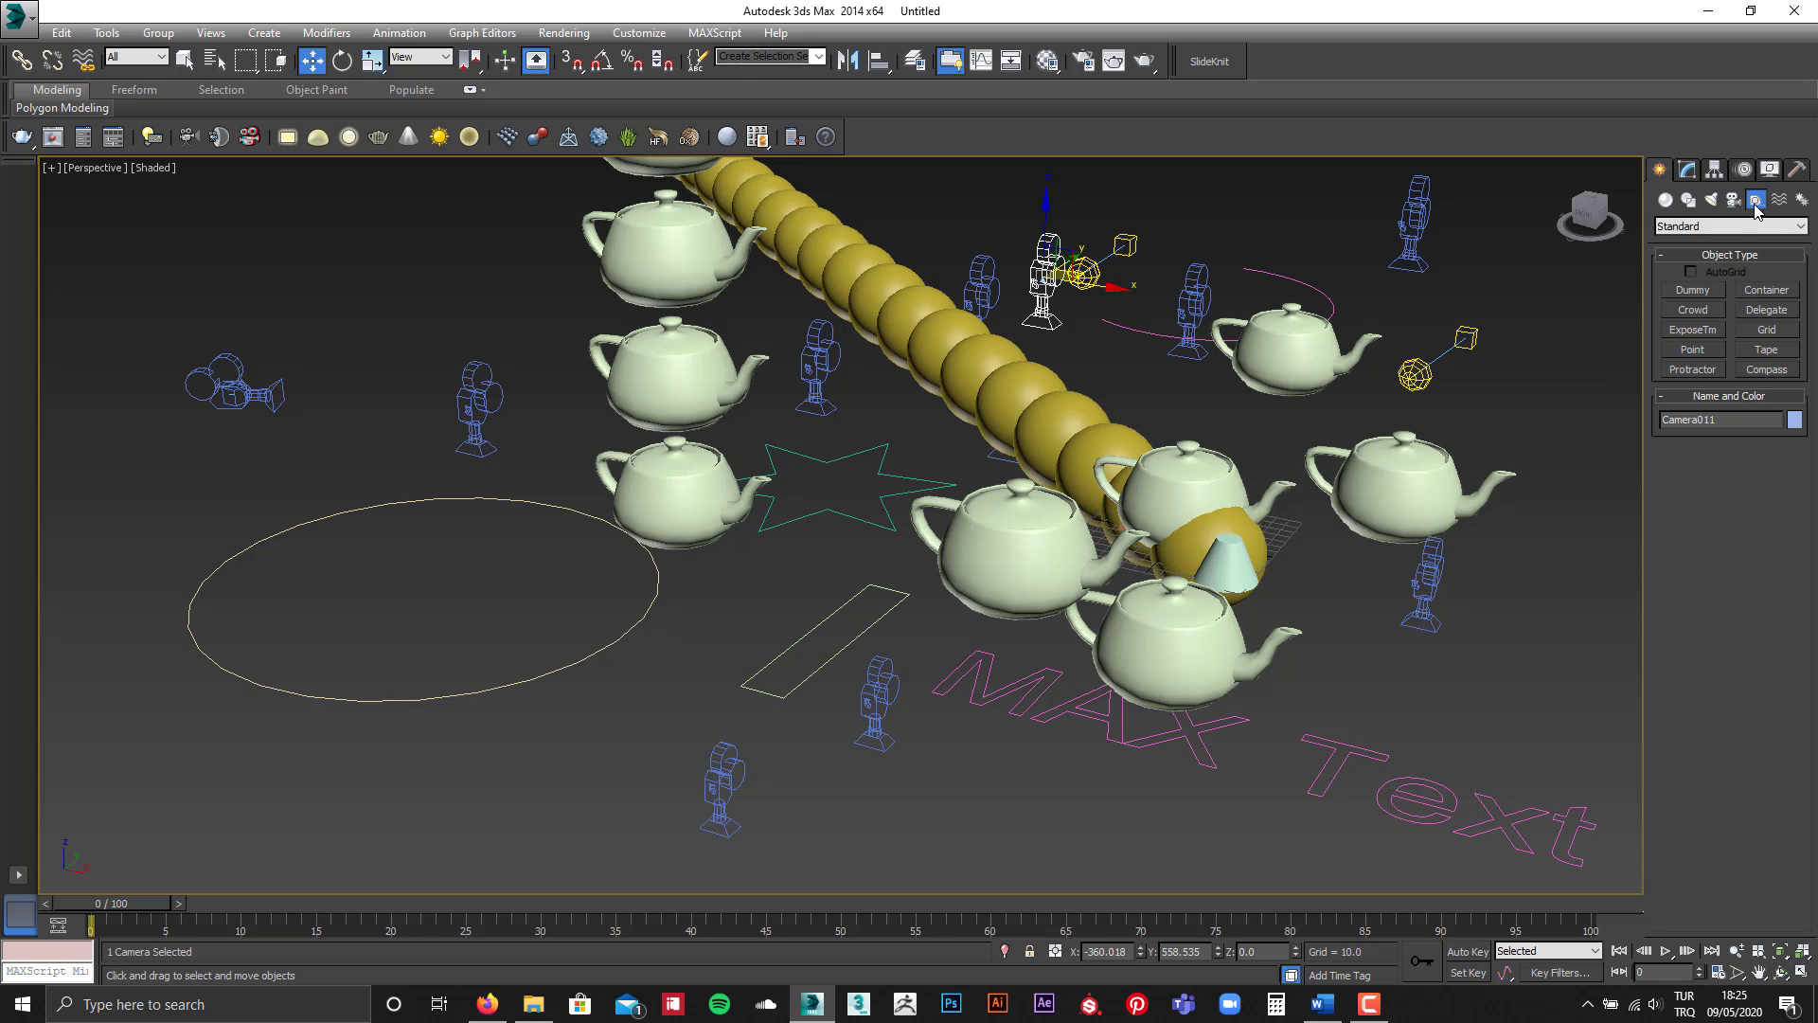
Step: Create a blue OilTank from Extended Primitives on the right of the scene
{"action": "left_click", "coordinate": [1687, 201]}
{"action": "left_click", "coordinate": [1666, 200]}
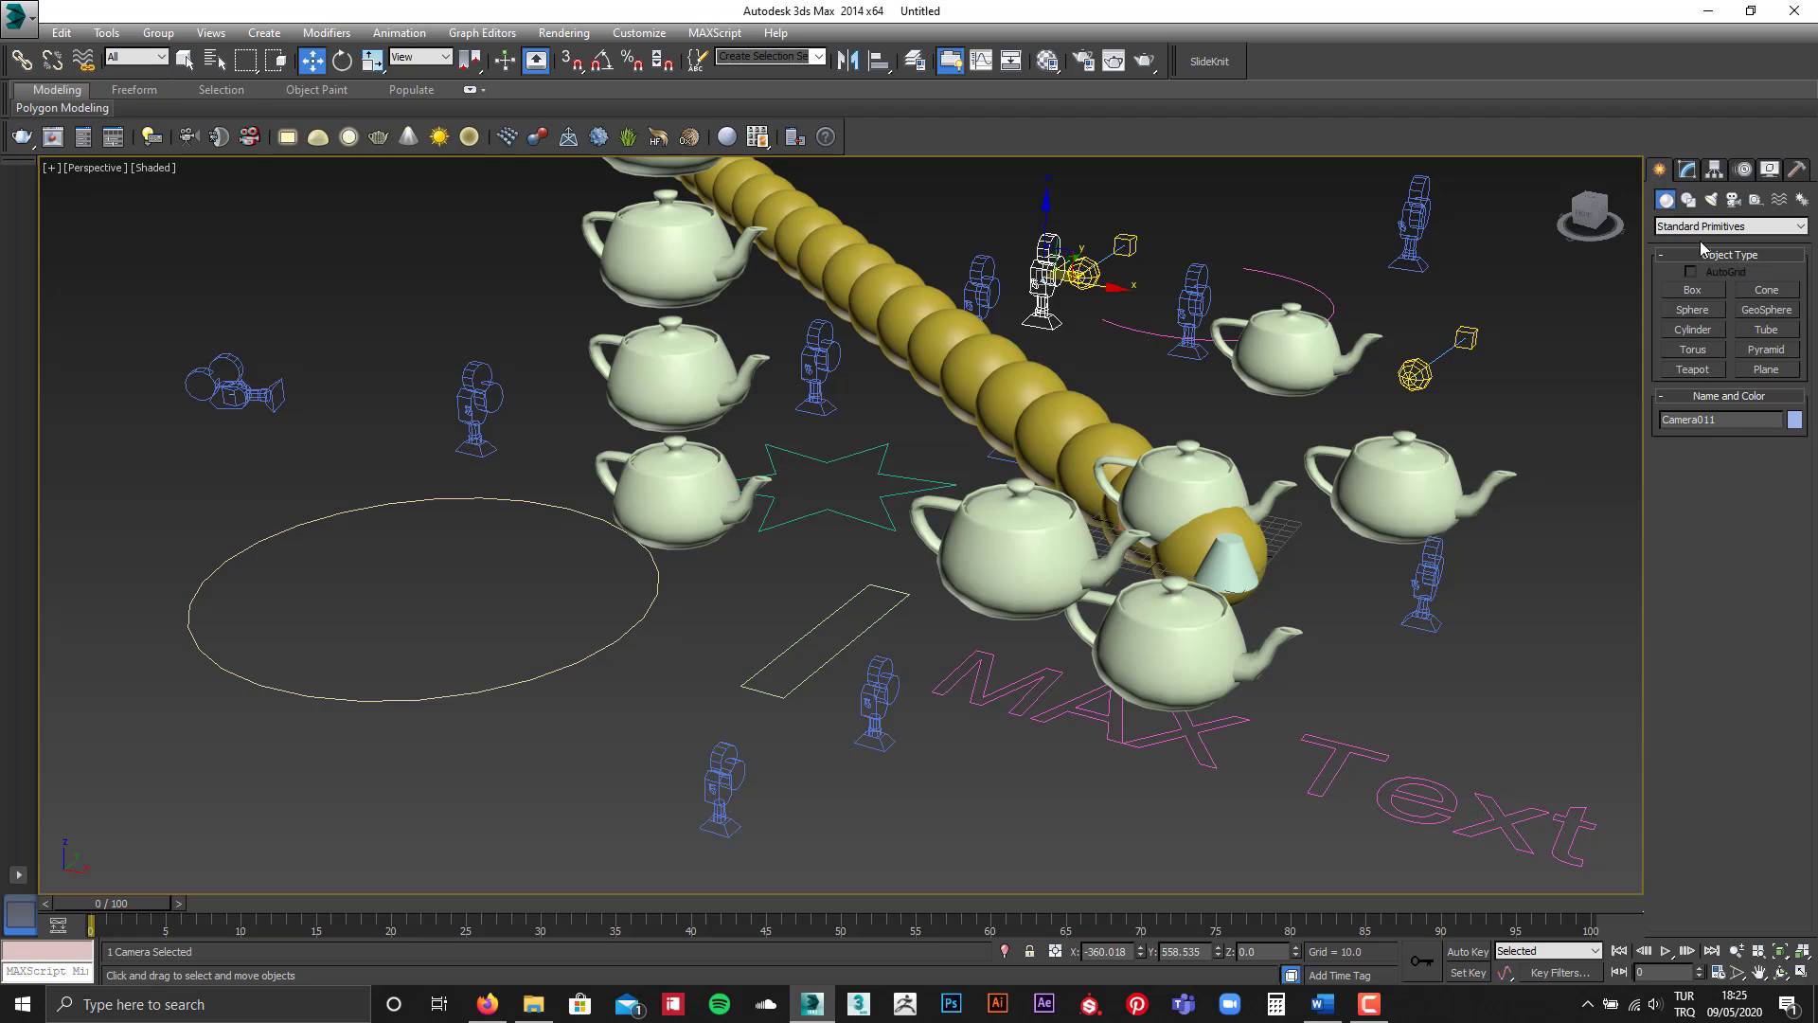
{"action": "left_click", "coordinate": [1704, 226]}
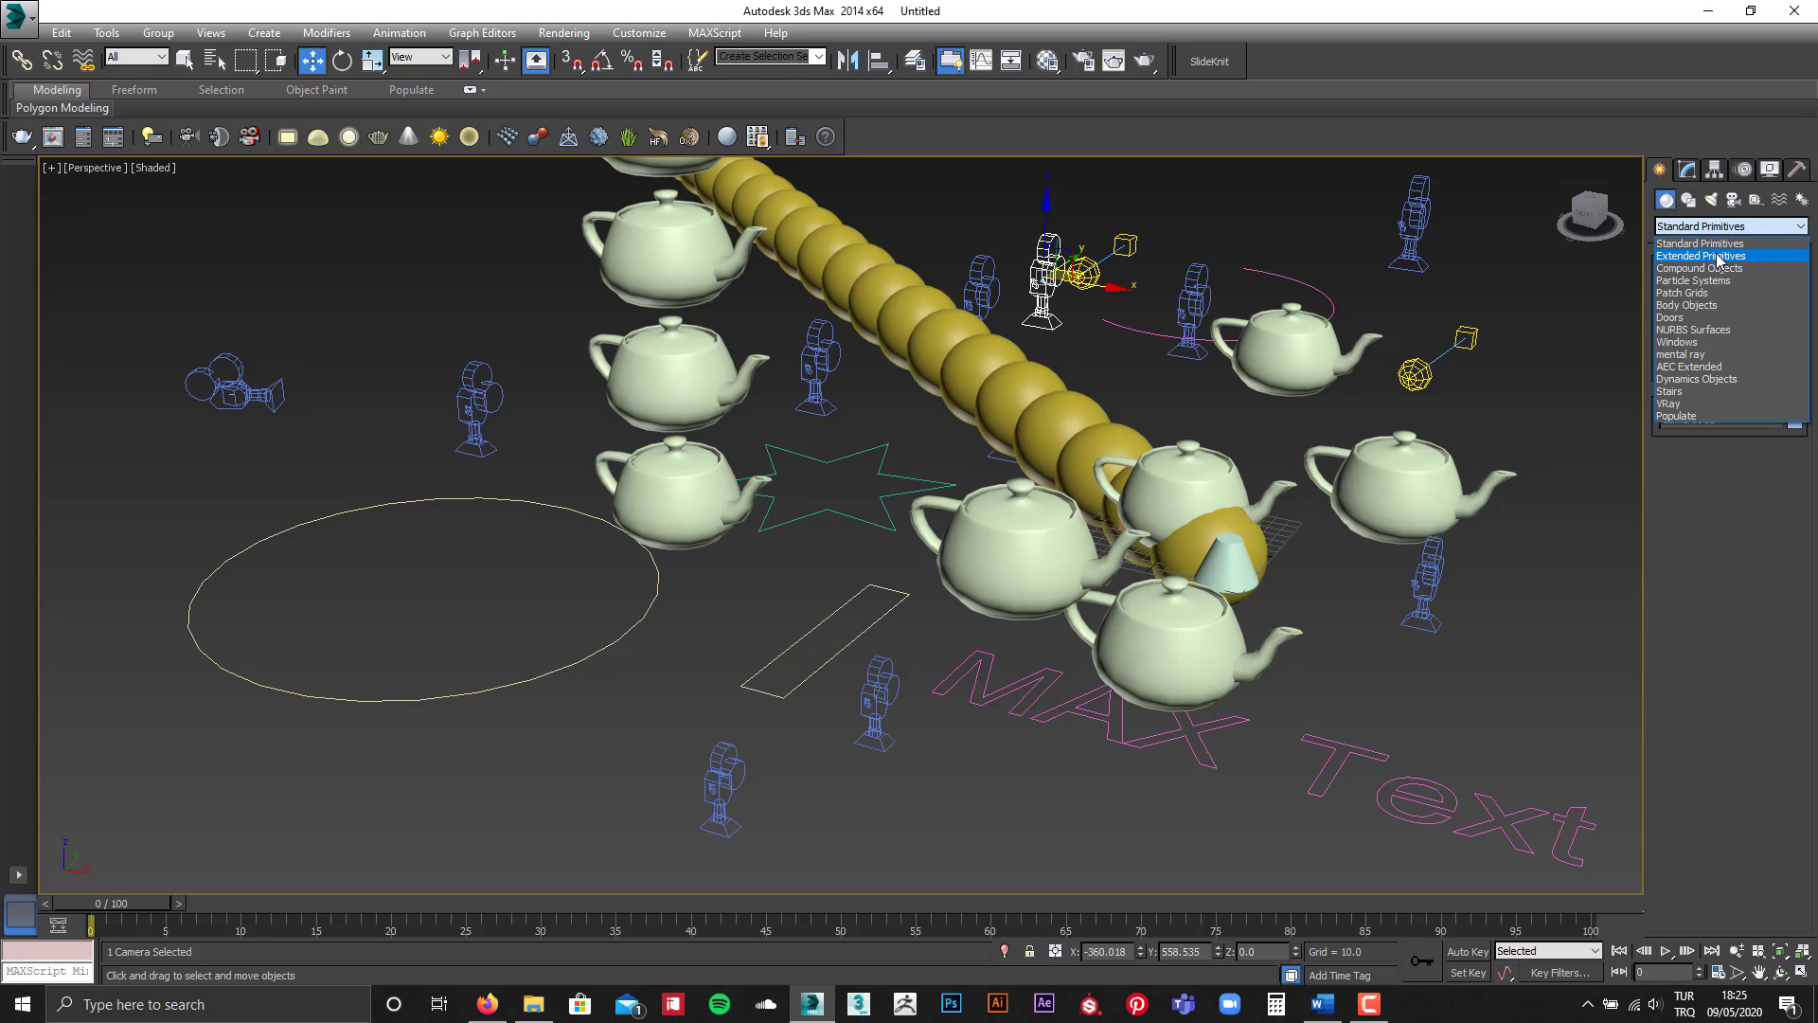
{"action": "left_click", "coordinate": [1716, 256]}
{"action": "left_click", "coordinate": [1685, 333]}
{"action": "left_click_drag", "start_coordinate": [1558, 594], "coordinate": [1610, 587]}
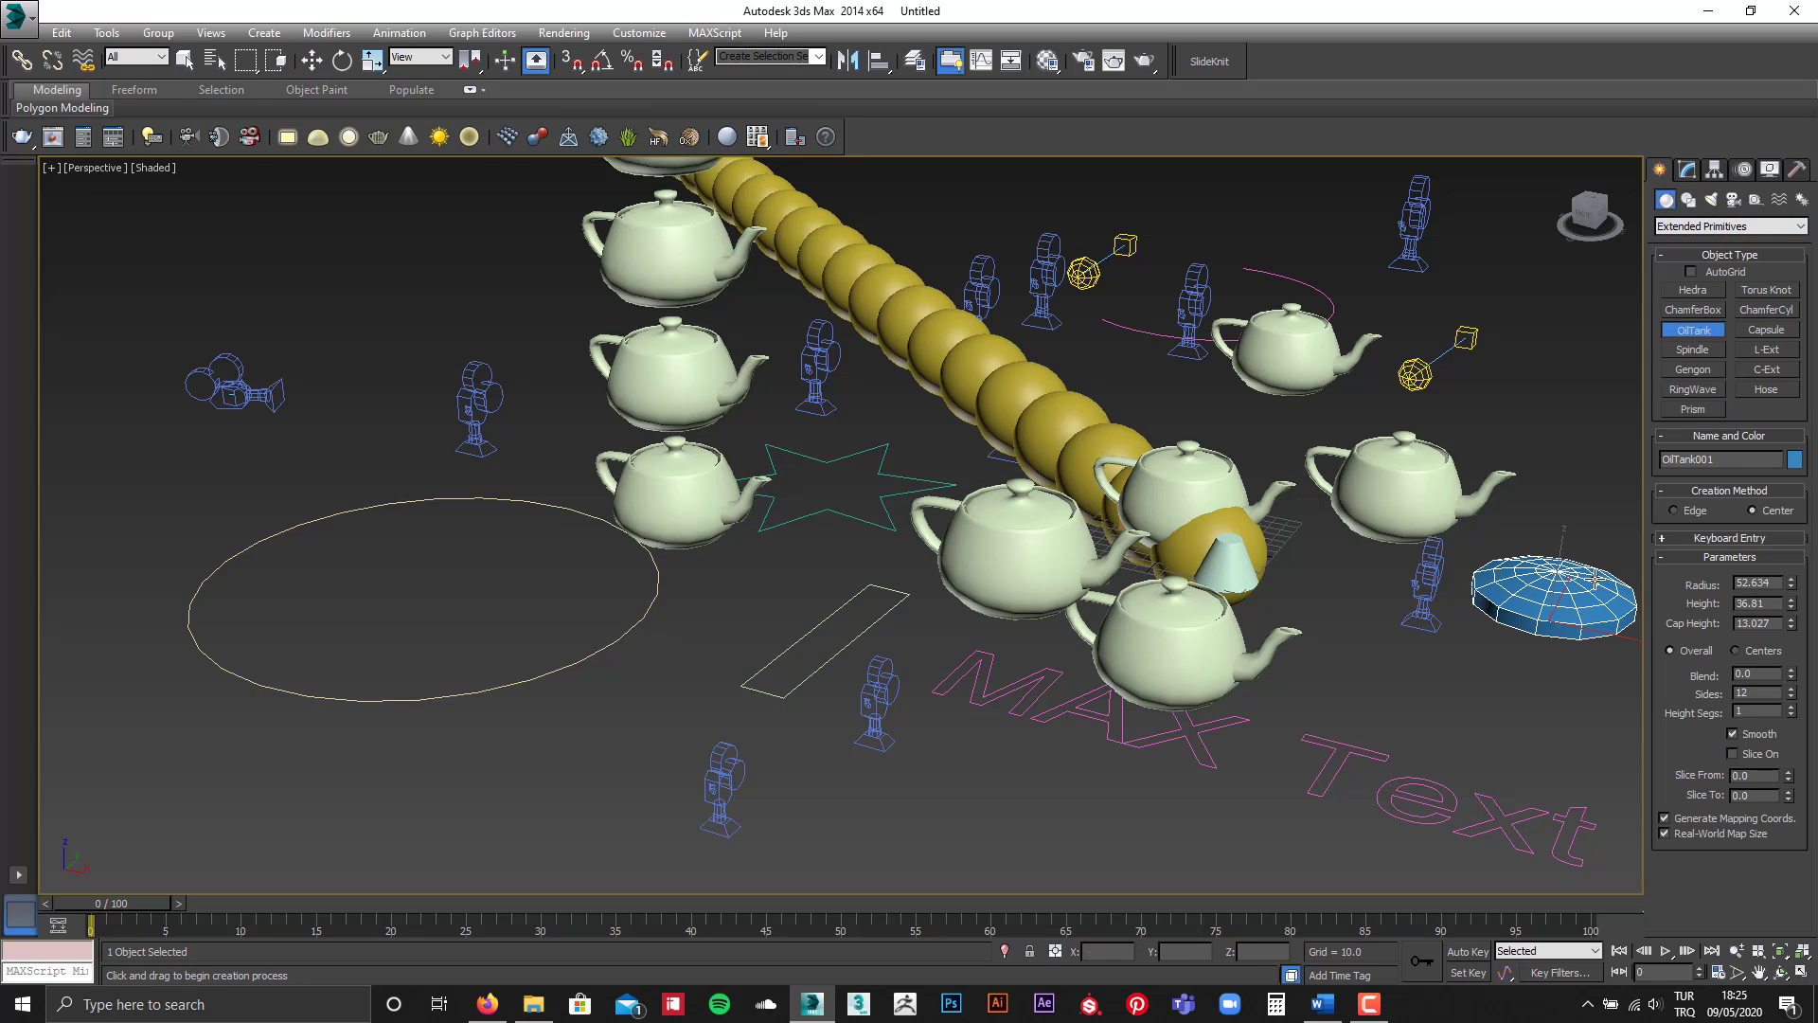
{"action": "left_click", "coordinate": [1553, 568]}
{"action": "left_click", "coordinate": [1536, 606]}
Step: Add a beige Spindle above the oil tank and a purple Capsule near top centre
{"action": "left_click", "coordinate": [1693, 349]}
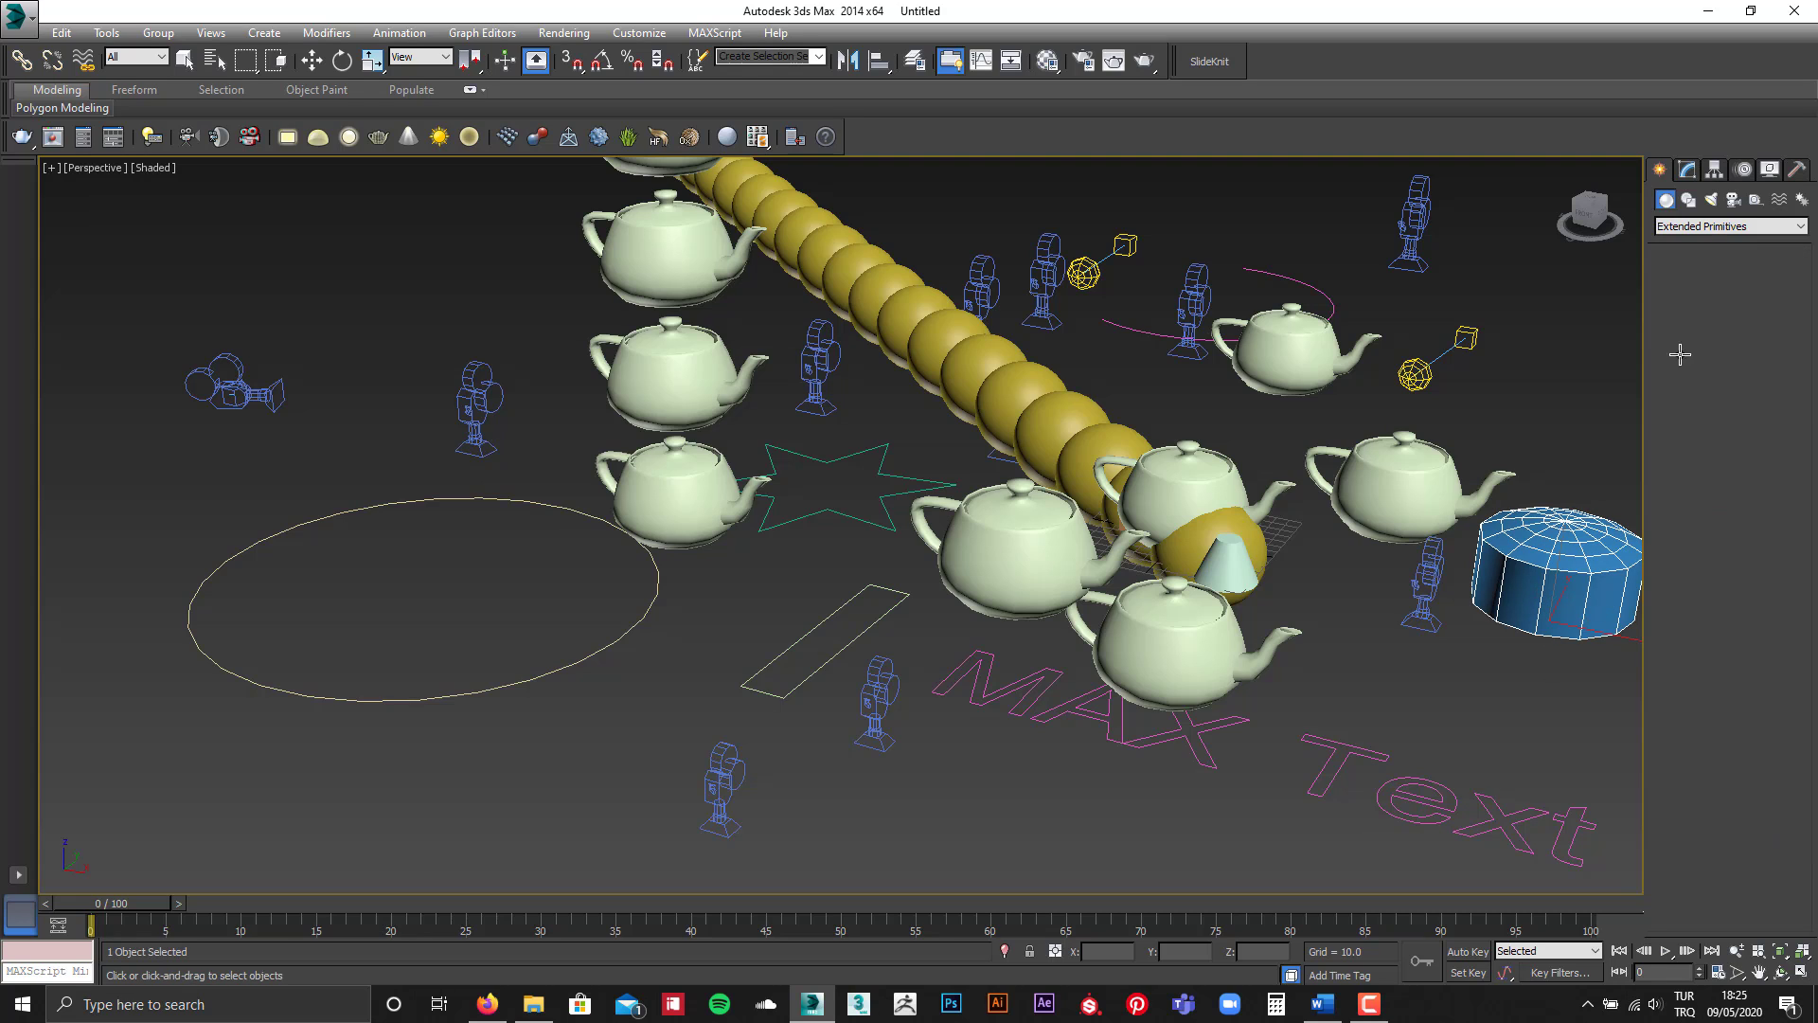
{"action": "left_click_drag", "start_coordinate": [1516, 391], "coordinate": [1577, 417]}
{"action": "left_click", "coordinate": [1521, 398]}
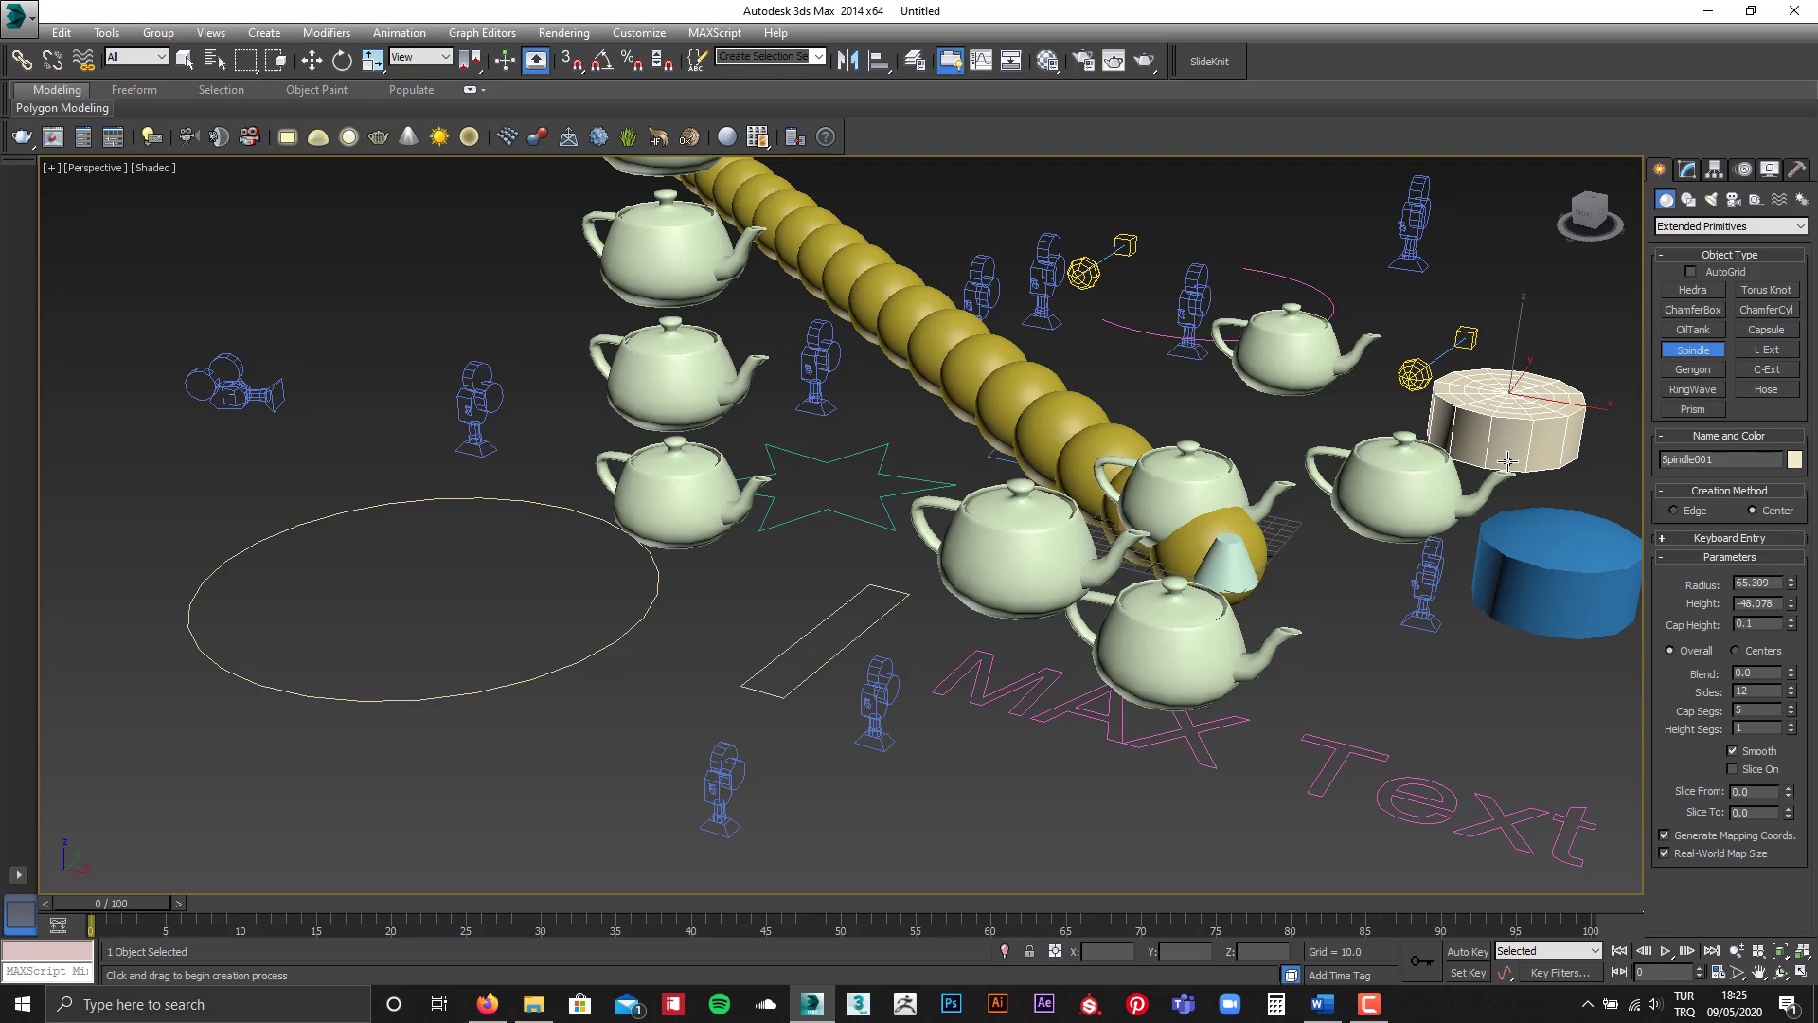
{"action": "key", "text": "w"}
{"action": "left_click", "coordinate": [1767, 330]}
{"action": "left_click_drag", "start_coordinate": [1165, 204], "coordinate": [1226, 199]}
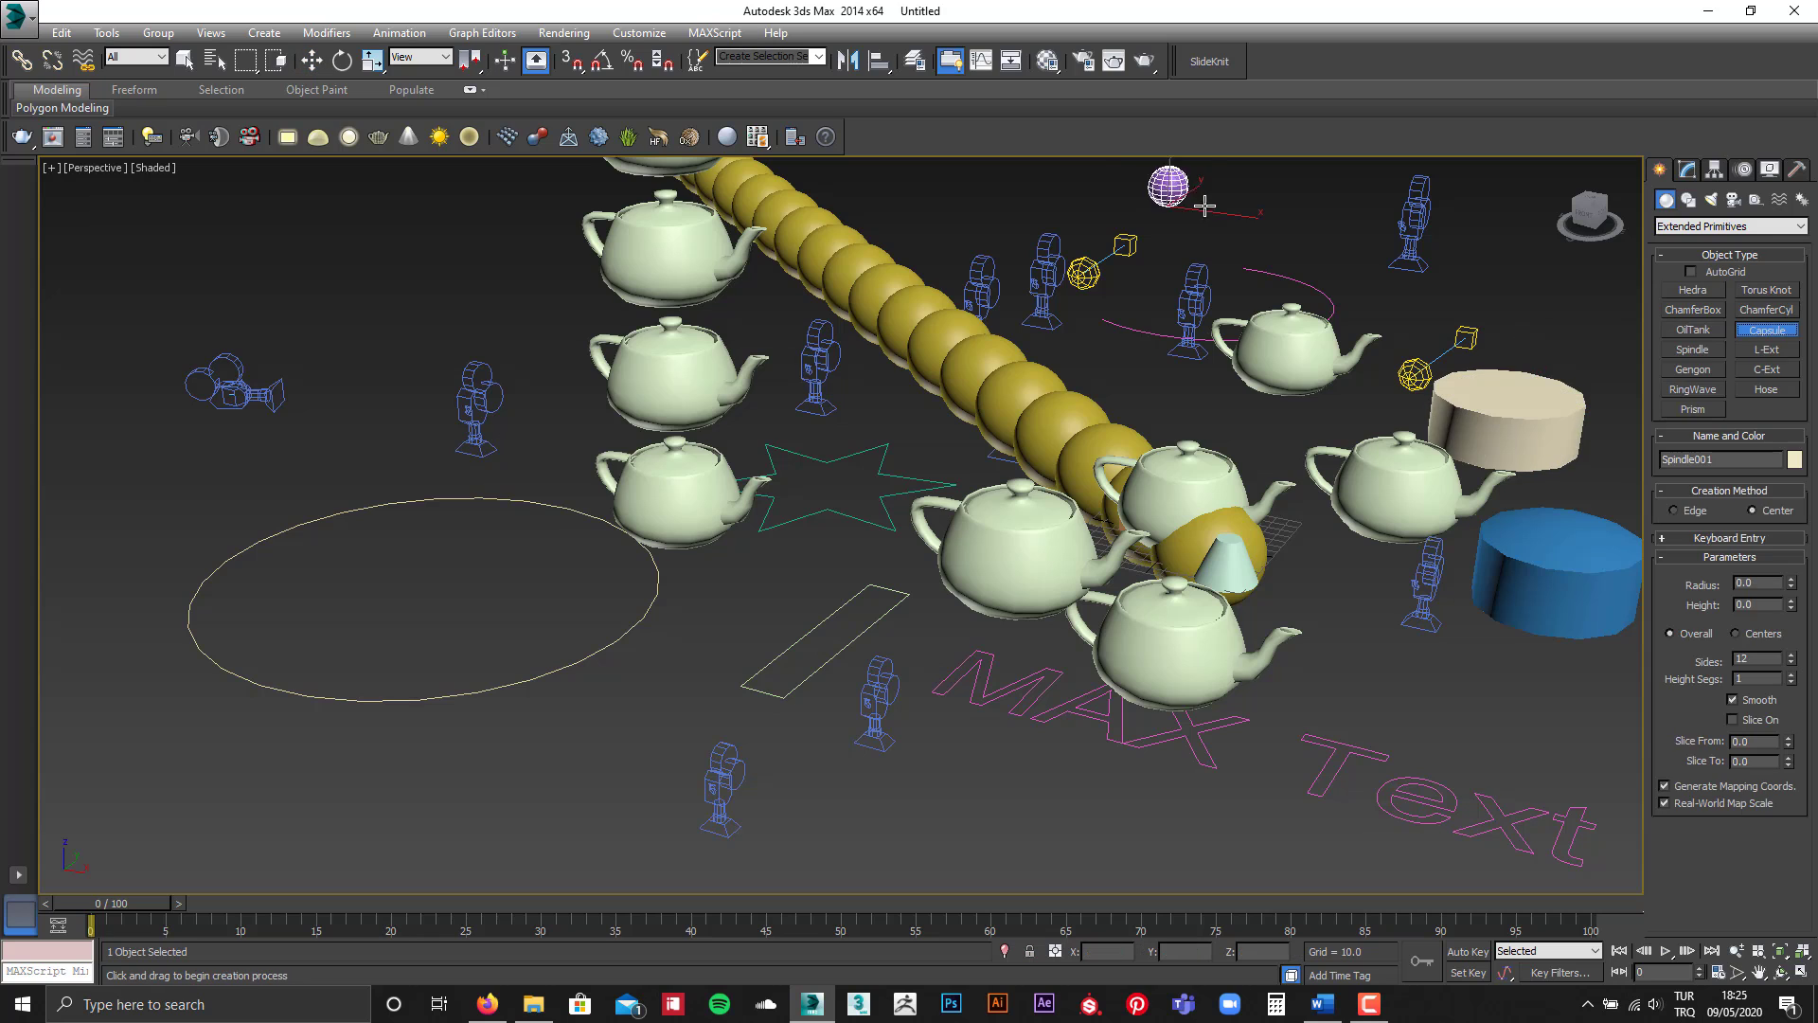
{"action": "left_click", "coordinate": [1222, 272]}
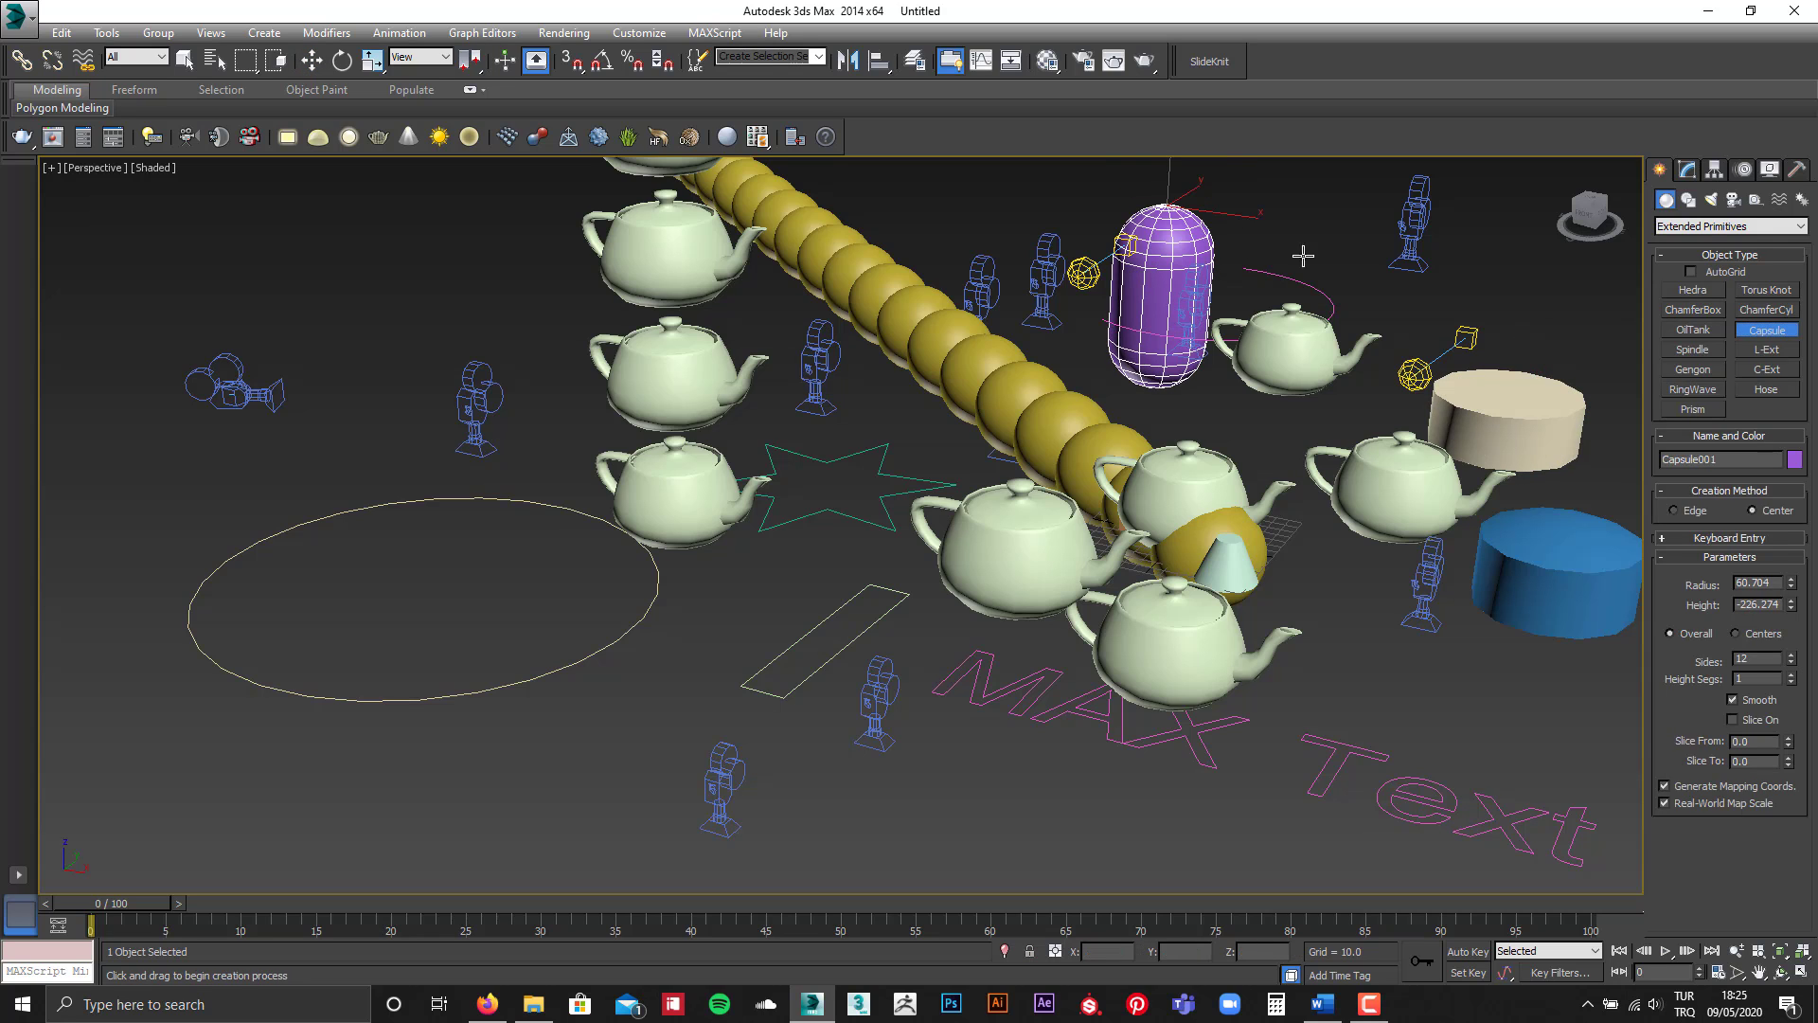
{"action": "key", "text": "w"}
Step: Zoom, pan and orbit the Perspective view around the capsule
{"action": "scroll", "coordinate": [1298, 418], "scroll_direction": "down", "scroll_amount": 10}
{"action": "middle_click_drag", "start_coordinate": [1335, 483], "coordinate": [1113, 454]}
{"action": "scroll", "coordinate": [930, 453], "scroll_direction": "up", "scroll_amount": 5}
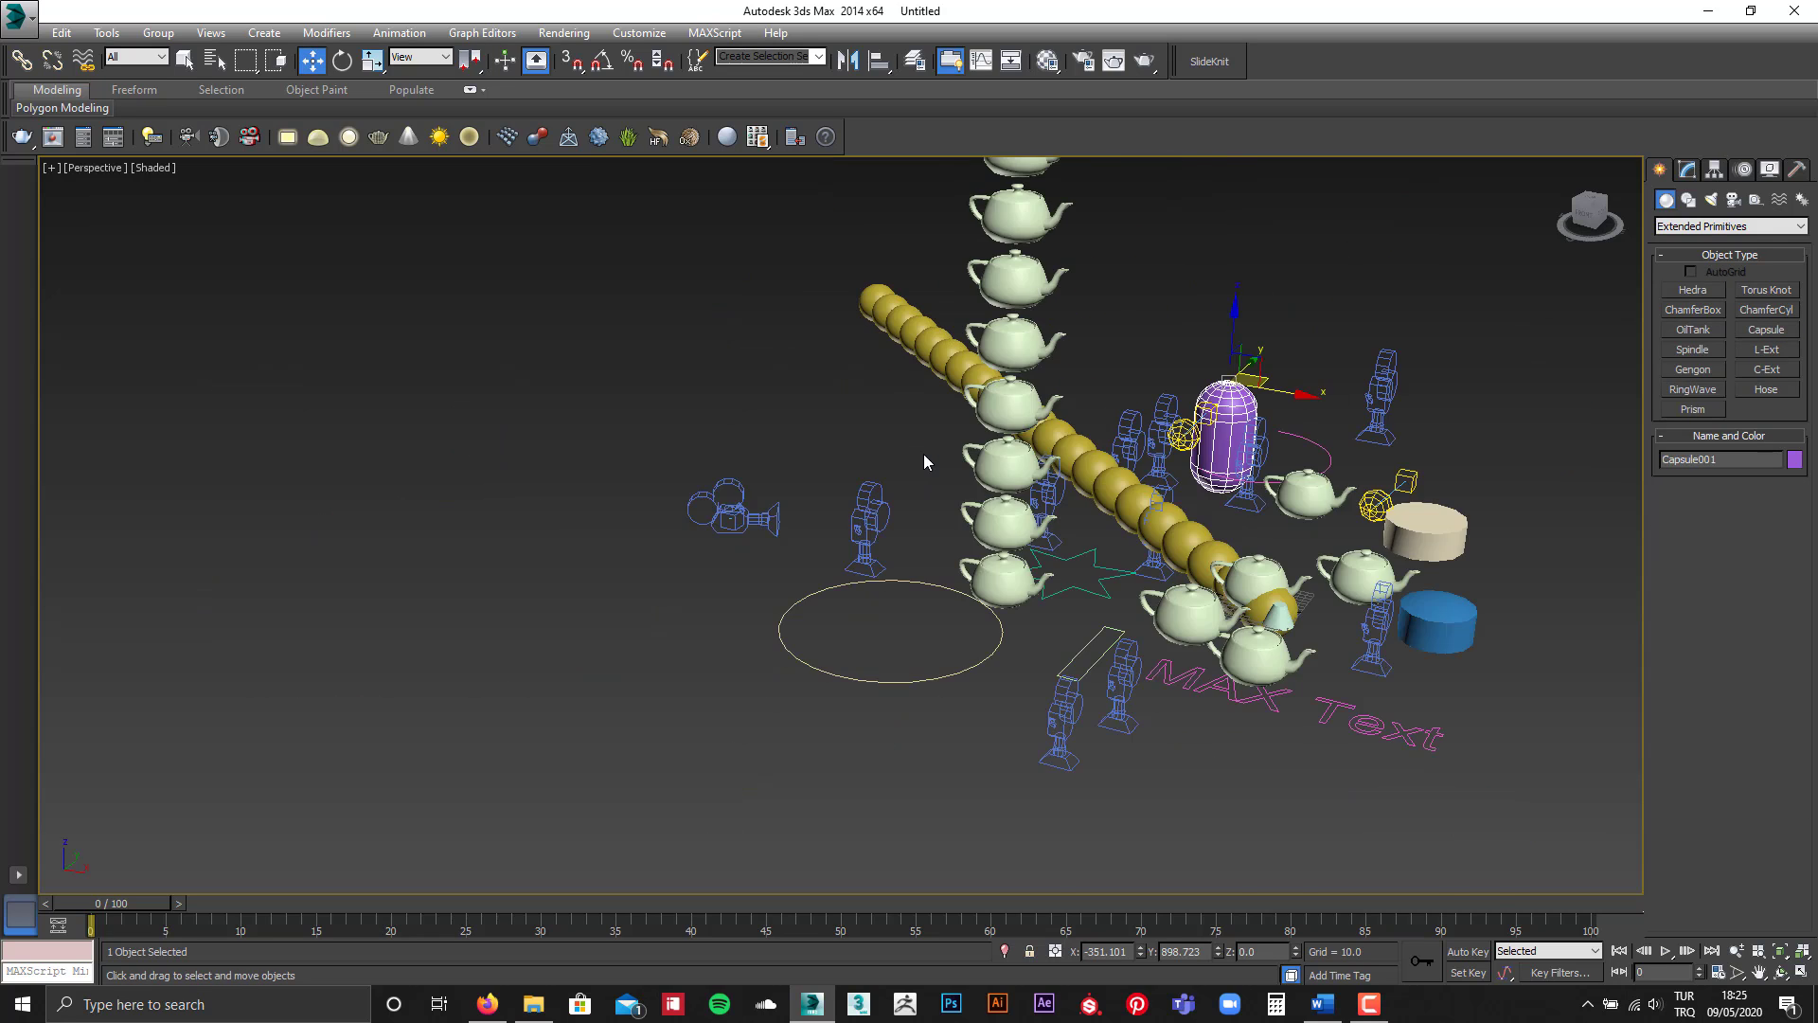
{"action": "scroll", "coordinate": [929, 452], "scroll_direction": "up", "scroll_amount": 3}
{"action": "scroll", "coordinate": [1030, 535], "scroll_direction": "down", "scroll_amount": 3}
{"action": "scroll", "coordinate": [1029, 535], "scroll_direction": "down", "scroll_amount": 1}
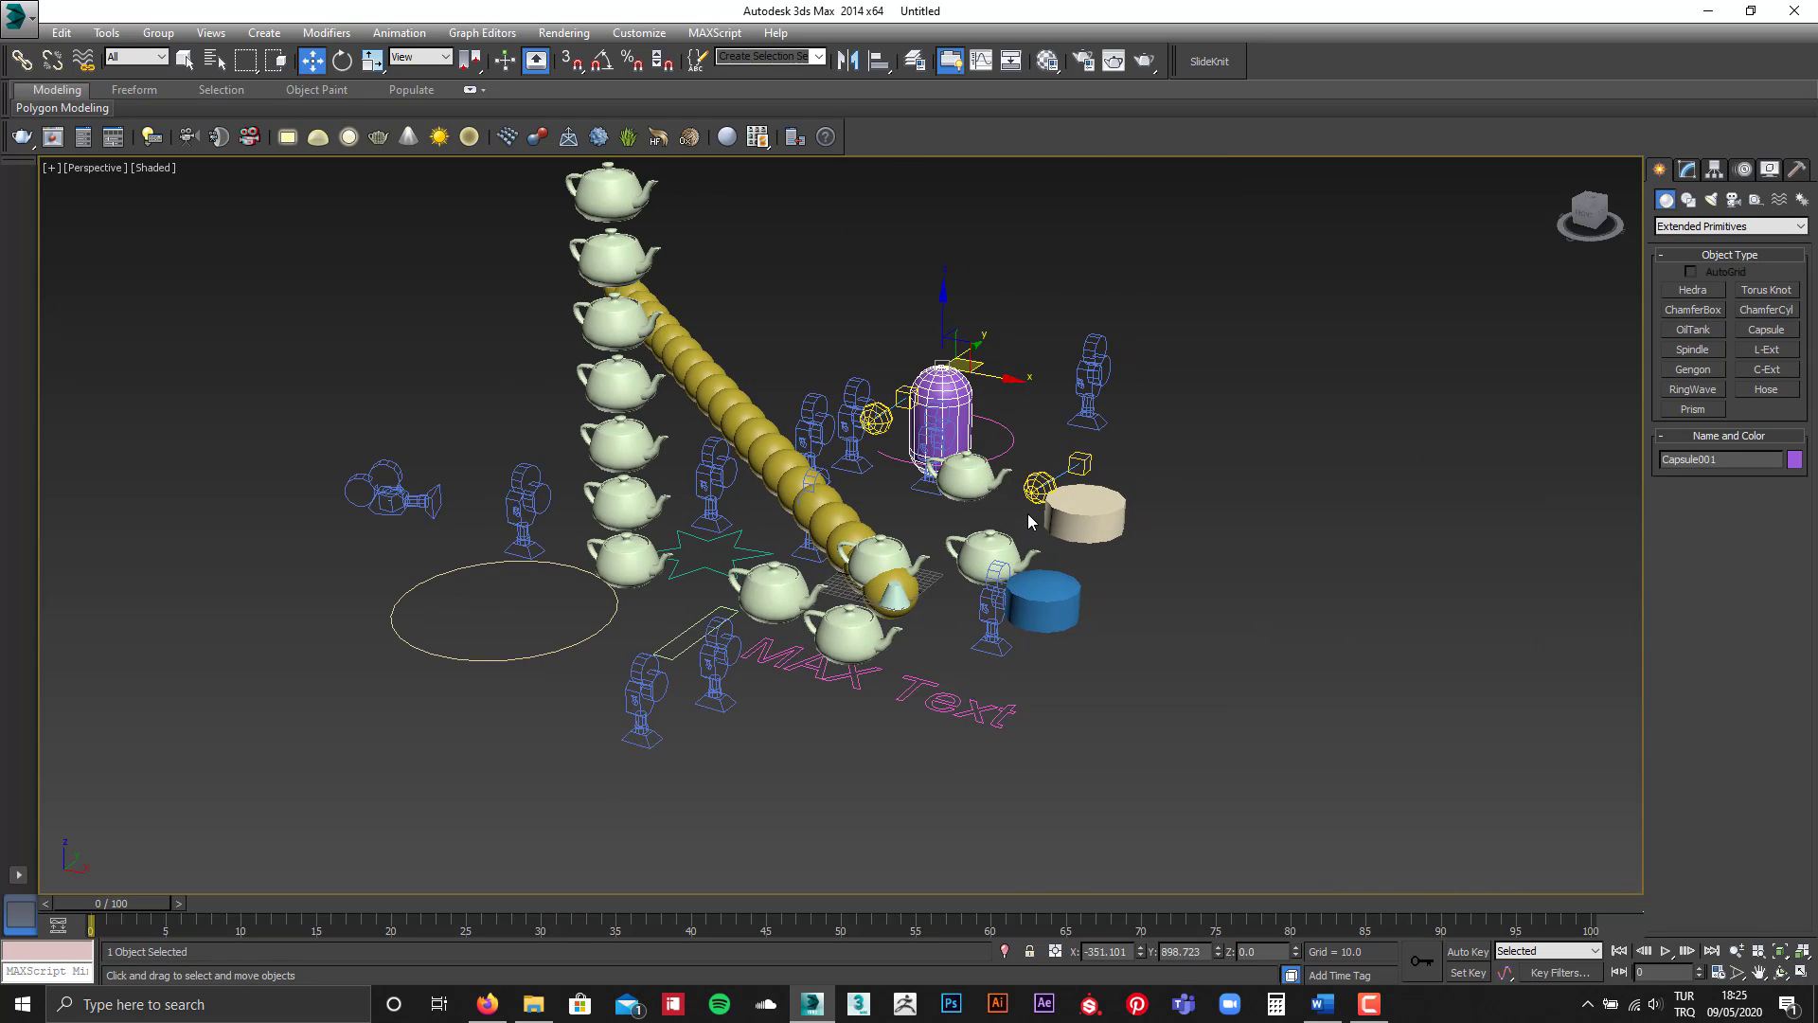
{"action": "scroll", "coordinate": [1037, 516], "scroll_direction": "up", "scroll_amount": 5}
{"action": "scroll", "coordinate": [1037, 516], "scroll_direction": "down", "scroll_amount": 3}
{"action": "scroll", "coordinate": [1037, 516], "scroll_direction": "down", "scroll_amount": 3}
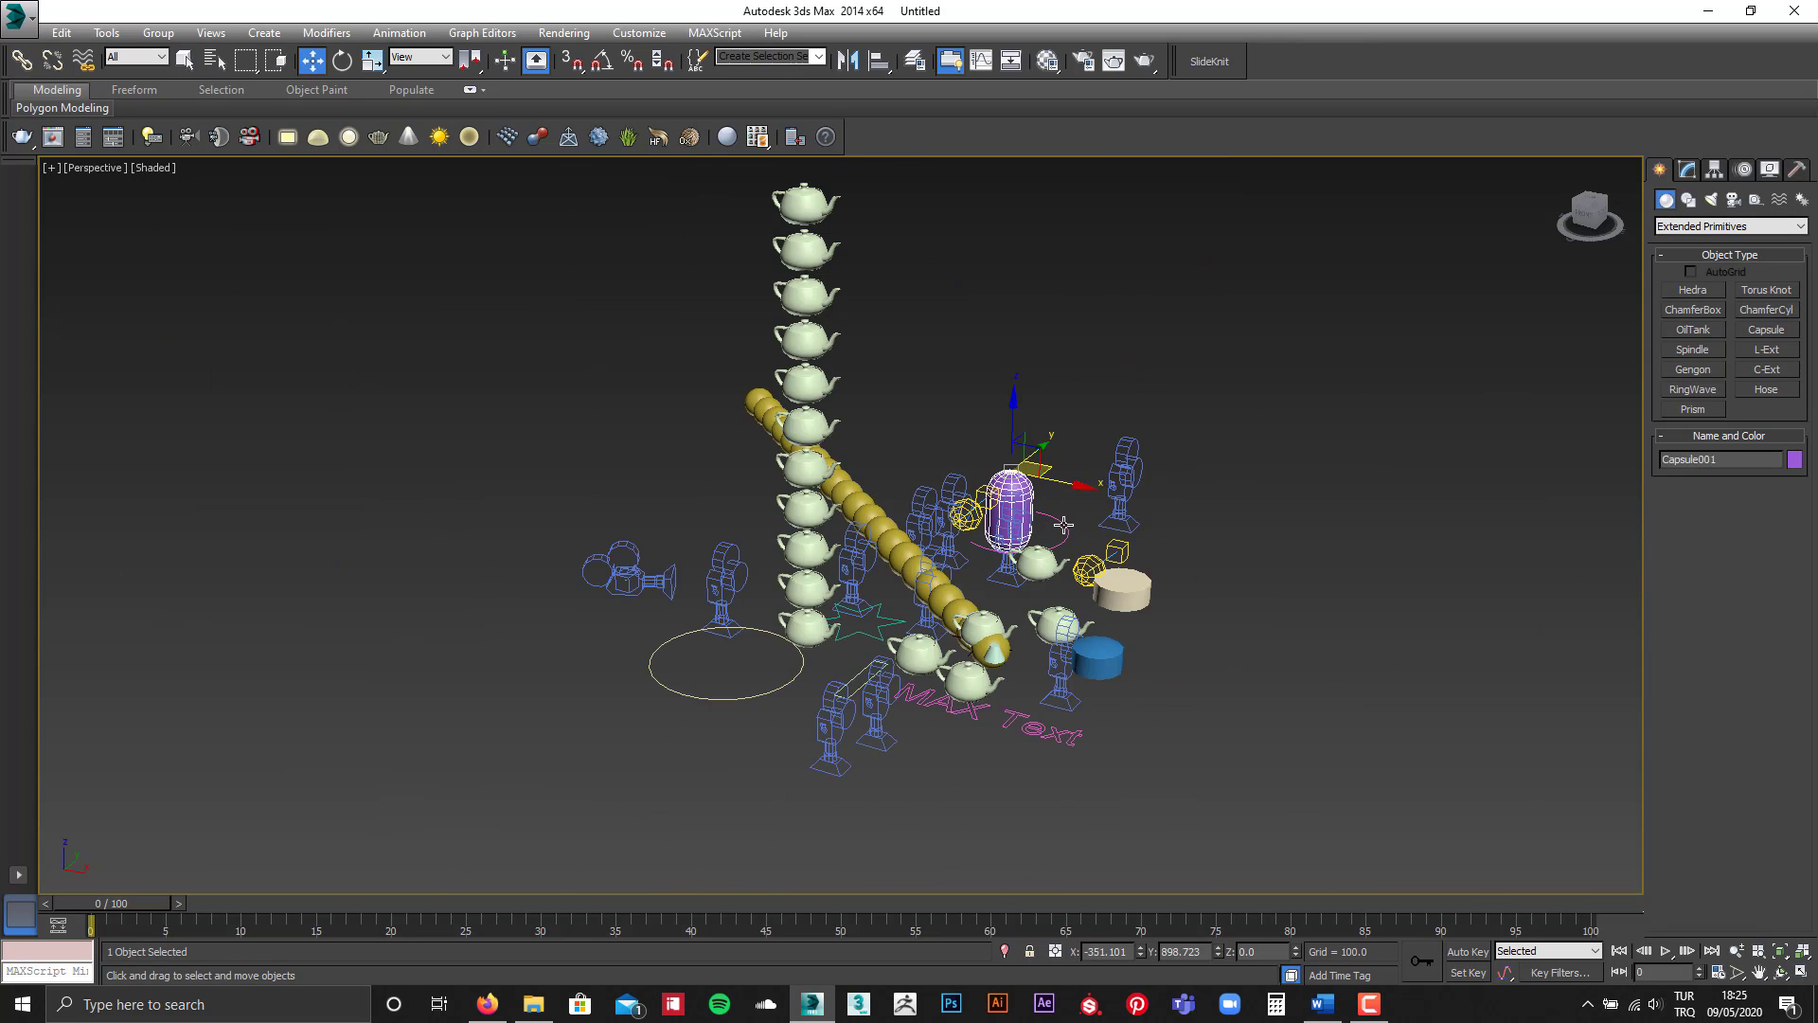
{"action": "mouse_move", "coordinate": [1037, 516]}
{"action": "middle_mouse_down", "text": "alt"}
{"action": "mouse_move", "coordinate": [1146, 583]}
{"action": "mouse_move", "coordinate": [1085, 581]}
{"action": "middle_mouse_up", "text": "alt"}
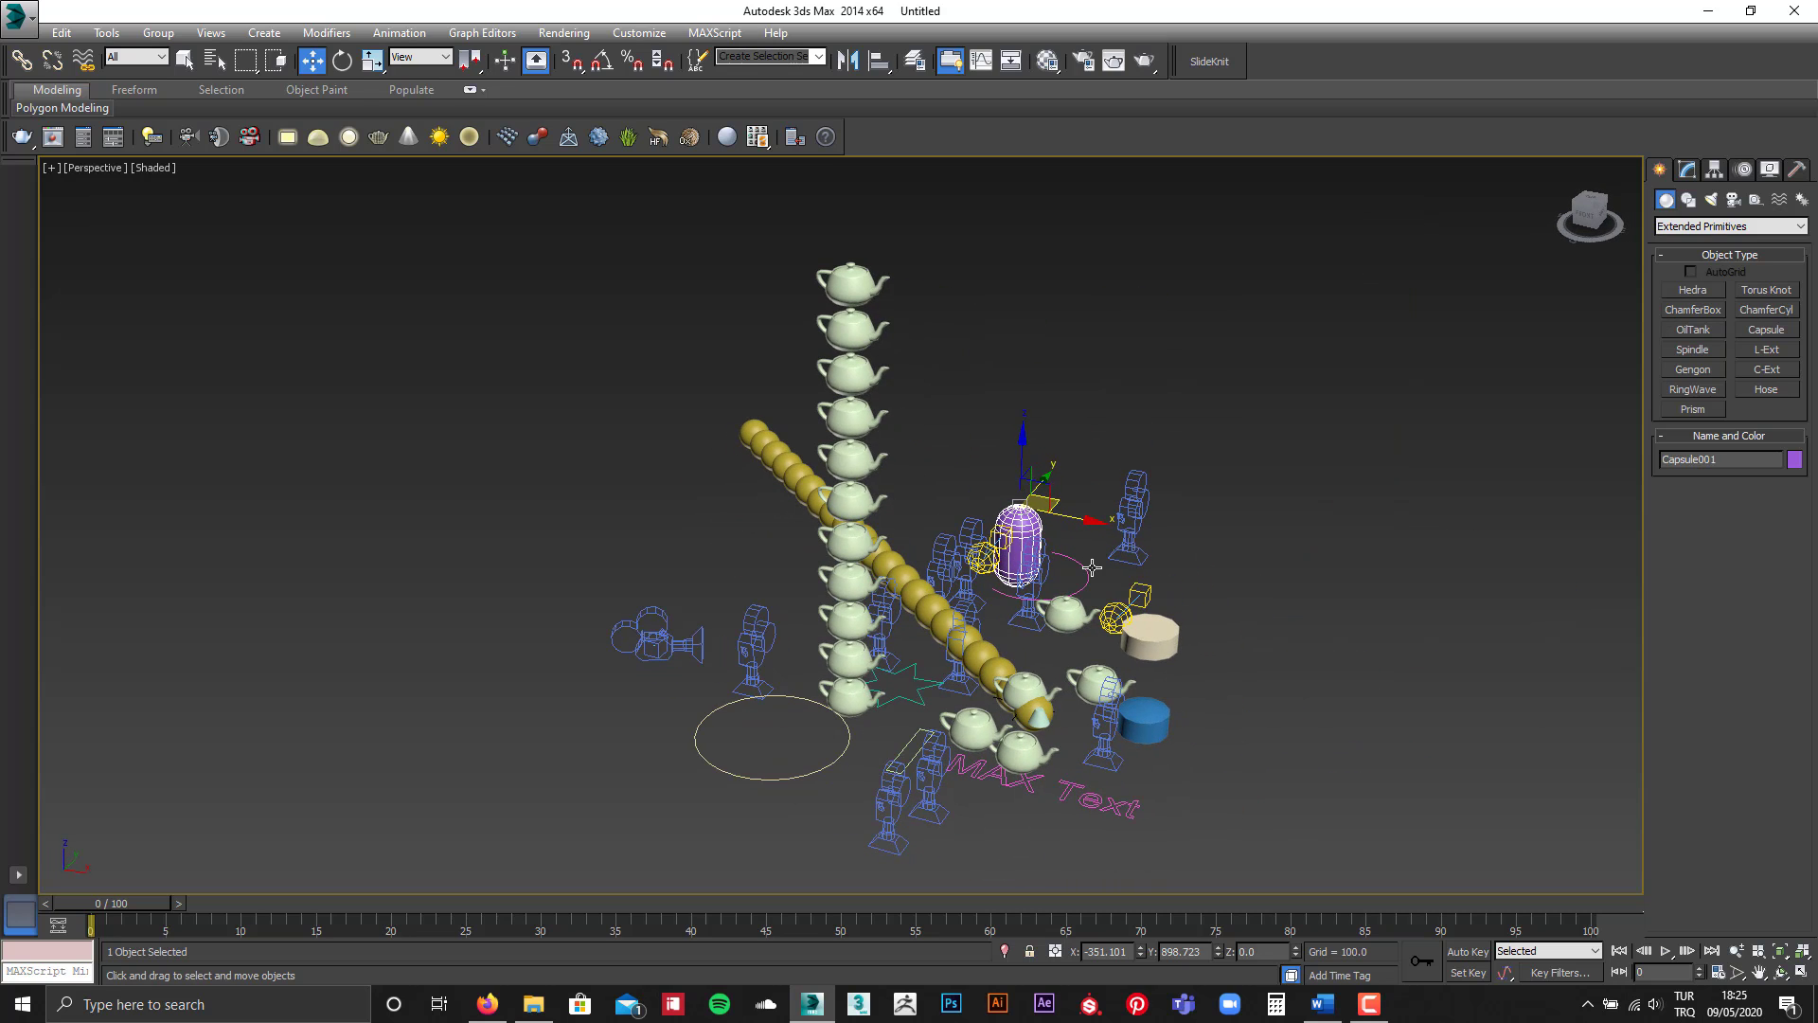
{"action": "middle_click_drag", "start_coordinate": [1139, 557], "coordinate": [863, 396], "text": "alt"}
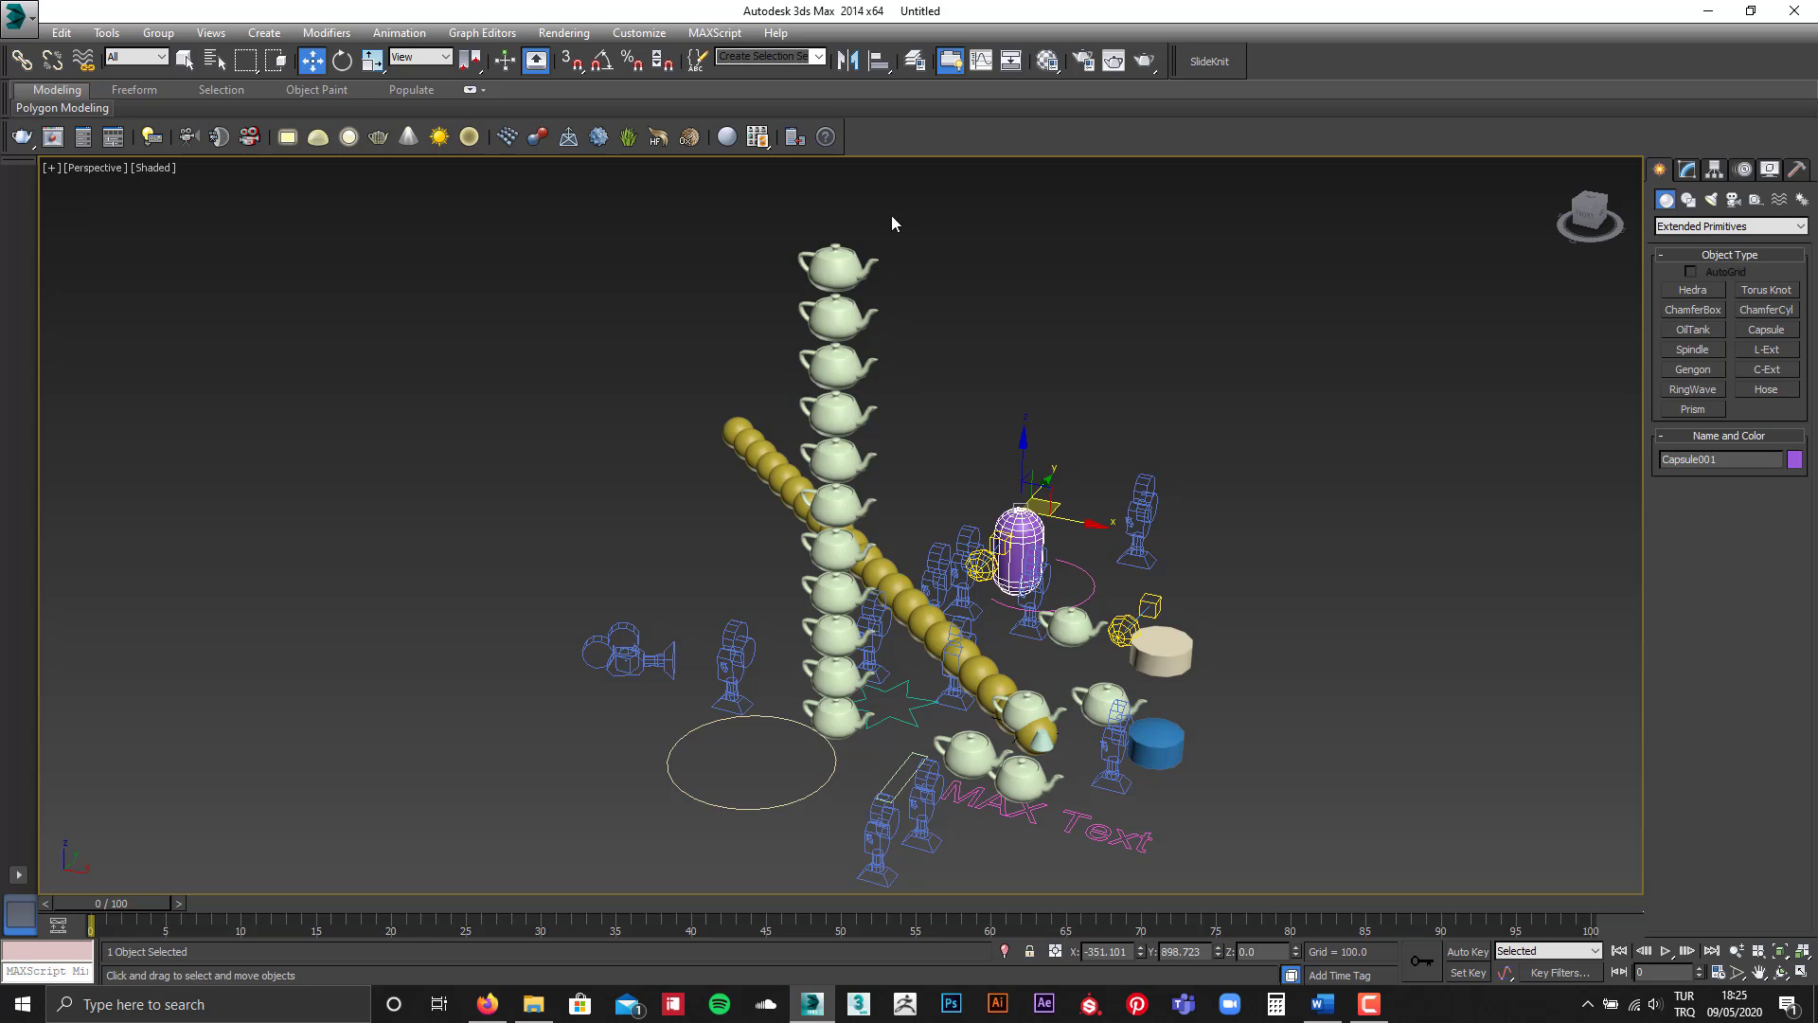
Step: Delete the top three column teapots and Ctrl-select the remaining column teapots
{"action": "left_click_drag", "start_coordinate": [780, 375], "coordinate": [782, 369]}
{"action": "key", "text": "Delete"}
{"action": "left_click", "coordinate": [826, 417]}
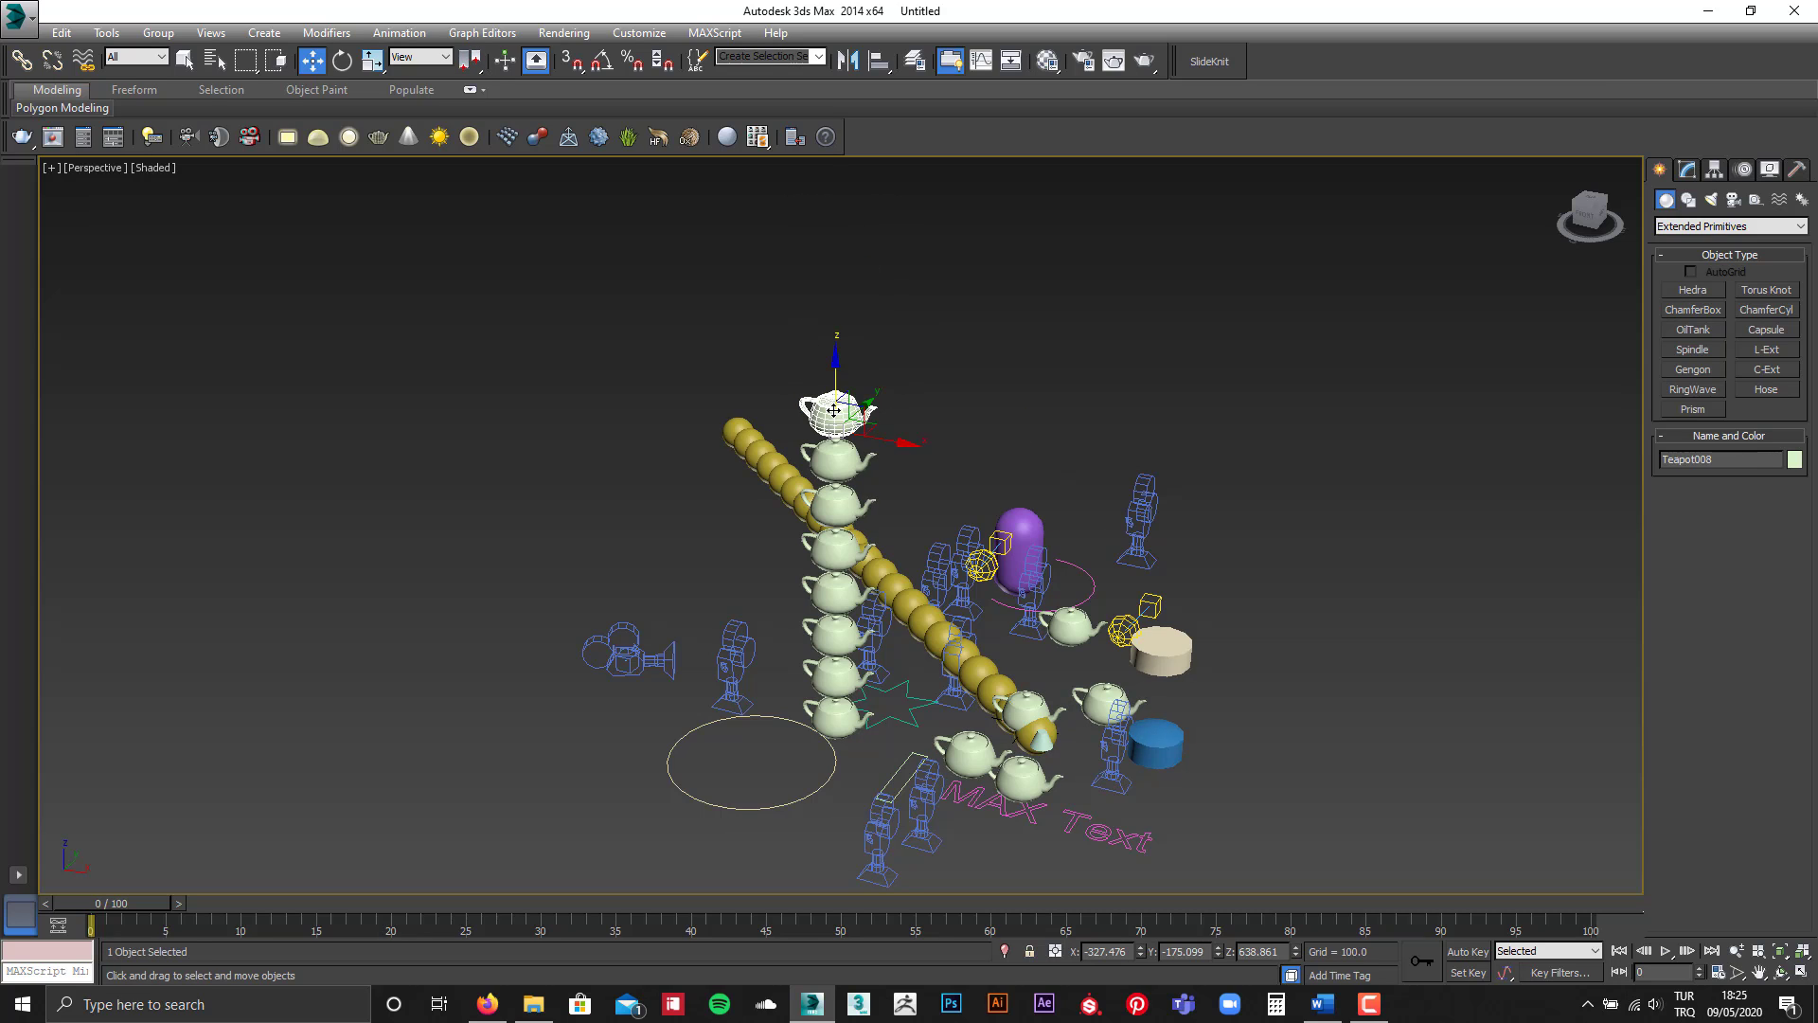
{"action": "left_click", "coordinate": [826, 464], "text": "ctrl"}
{"action": "left_click", "coordinate": [834, 507], "text": "ctrl"}
{"action": "left_click", "coordinate": [835, 551], "text": "ctrl"}
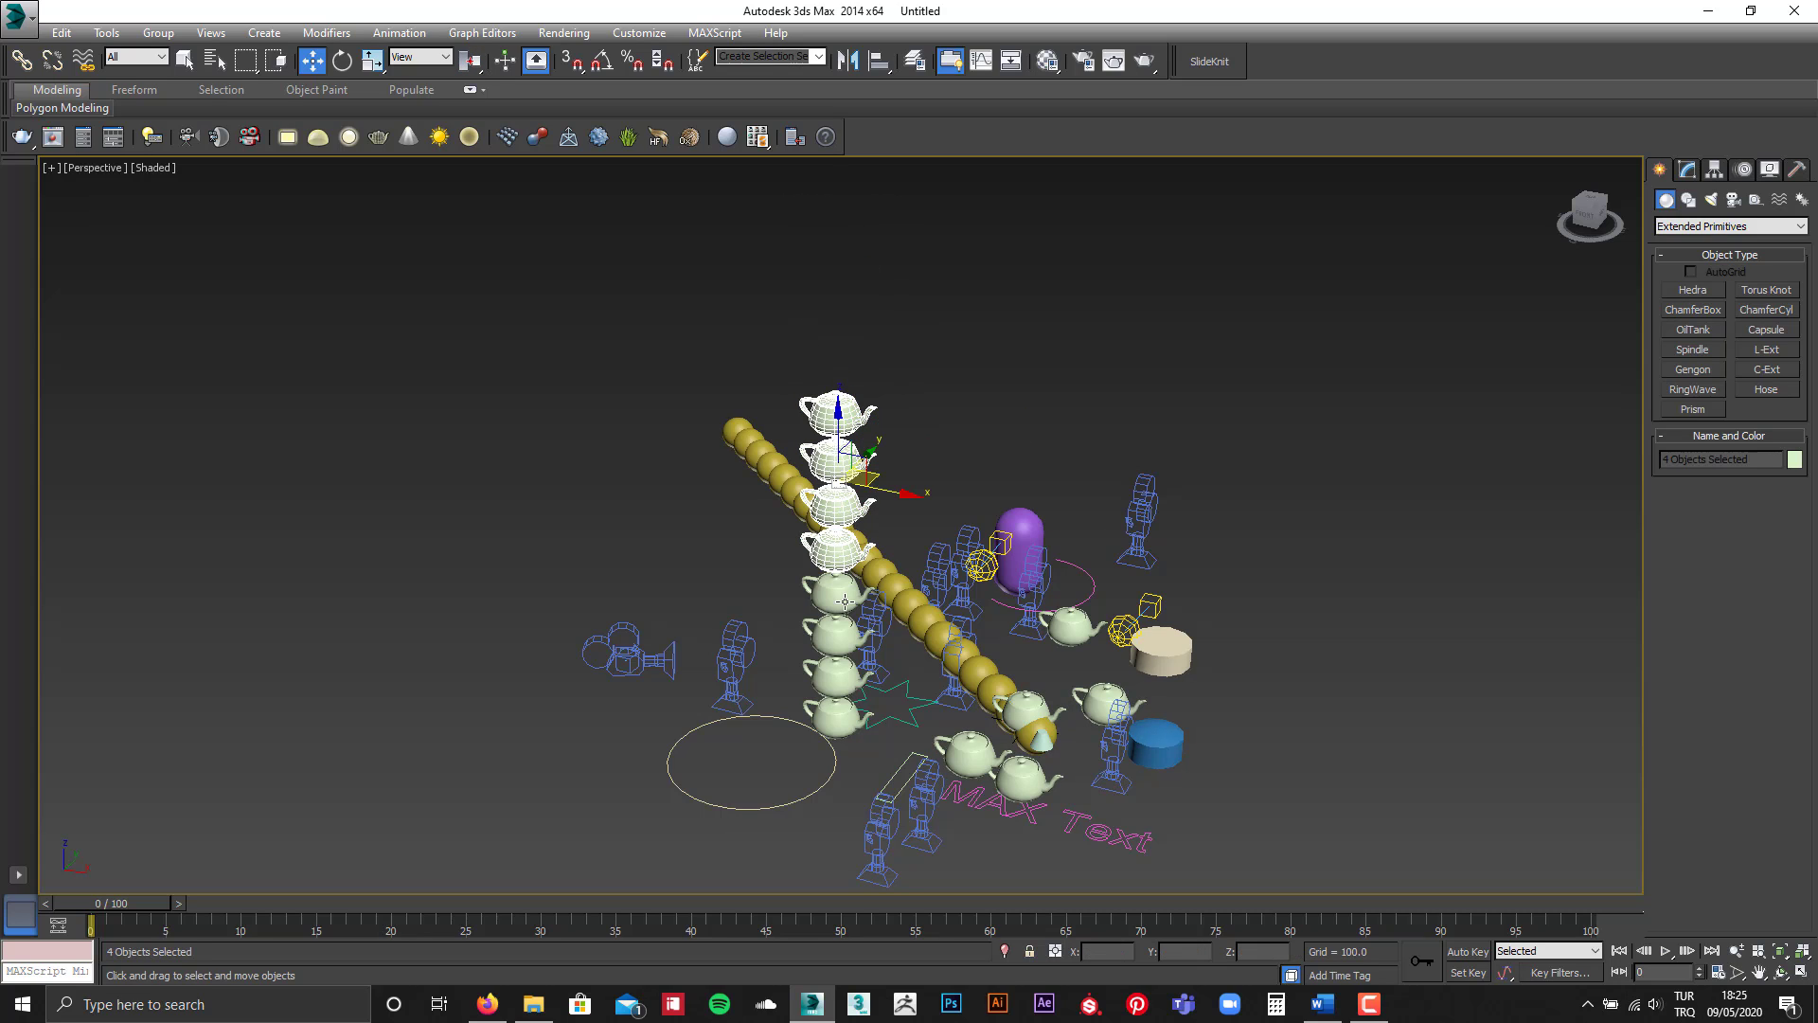
{"action": "left_click", "coordinate": [836, 595], "text": "ctrl"}
{"action": "left_click", "coordinate": [839, 642], "text": "ctrl"}
{"action": "left_click", "coordinate": [838, 679], "text": "ctrl"}
{"action": "left_click", "coordinate": [854, 713], "text": "ctrl"}
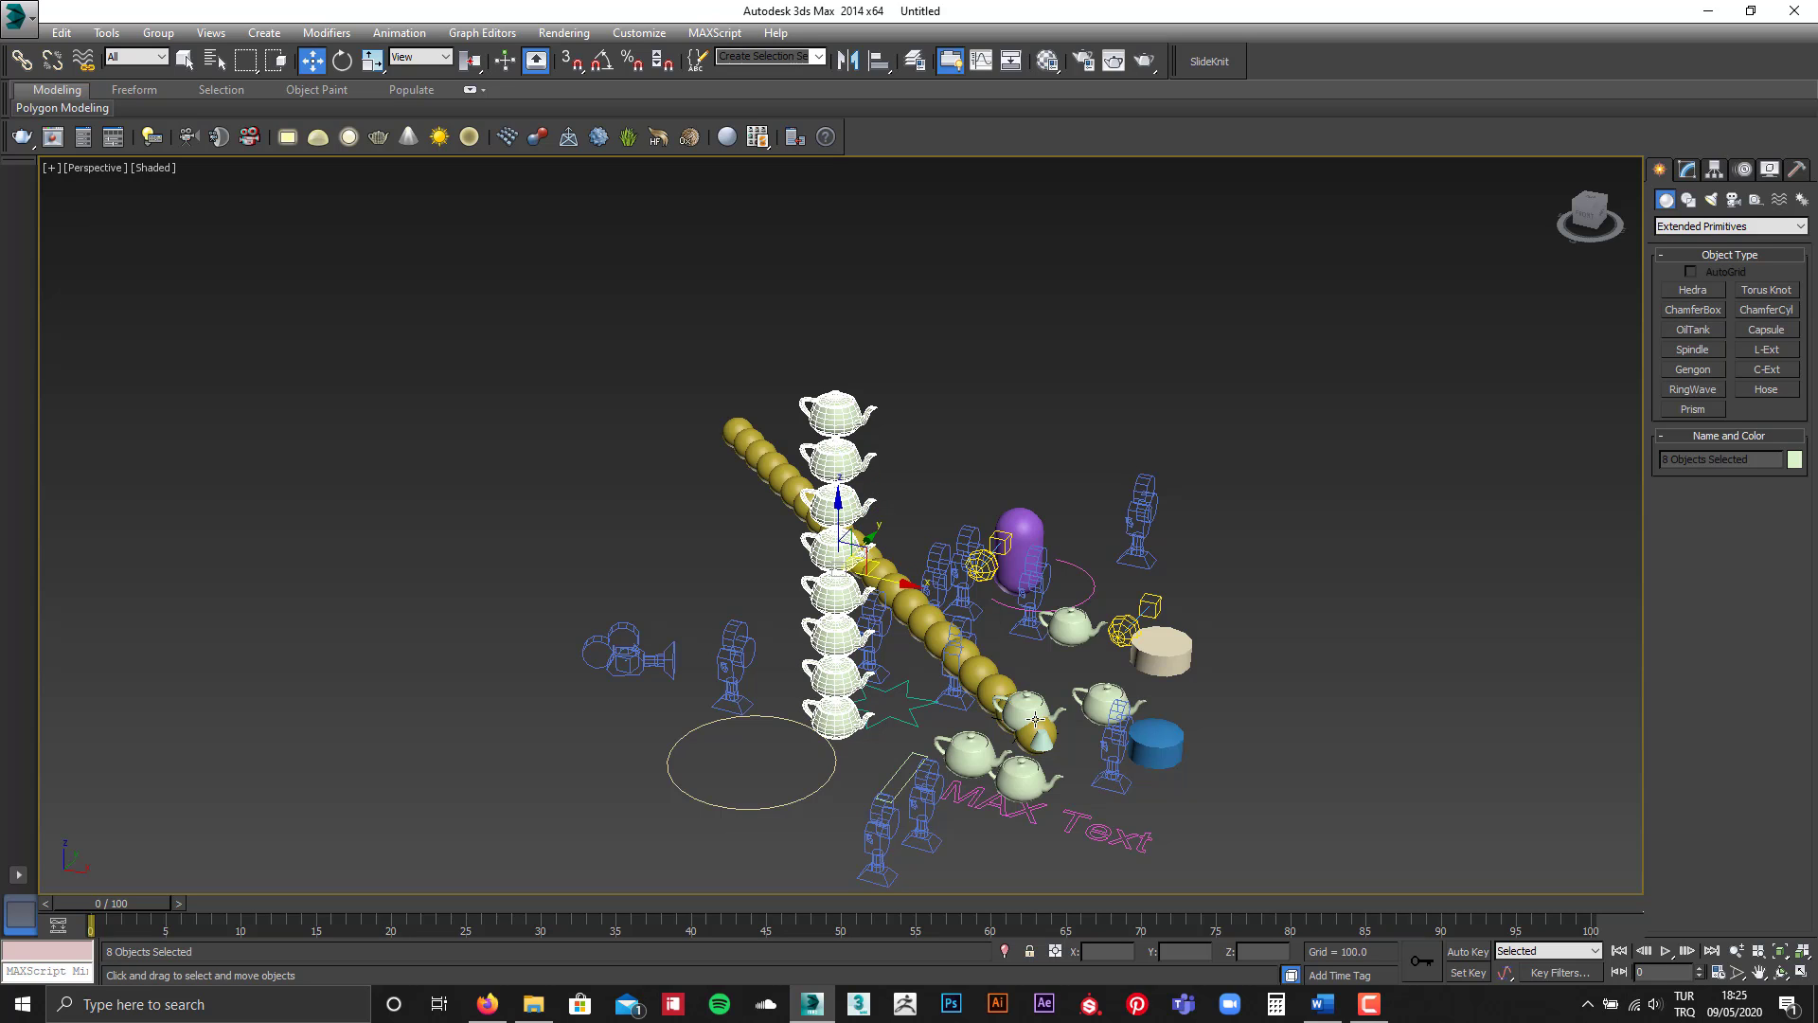
Step: Add the floor teapots to the selection, dropping a stray sphere, for 20 objects
{"action": "scroll", "coordinate": [1061, 715], "scroll_direction": "up", "scroll_amount": 1}
{"action": "scroll", "coordinate": [1049, 698], "scroll_direction": "up", "scroll_amount": 1}
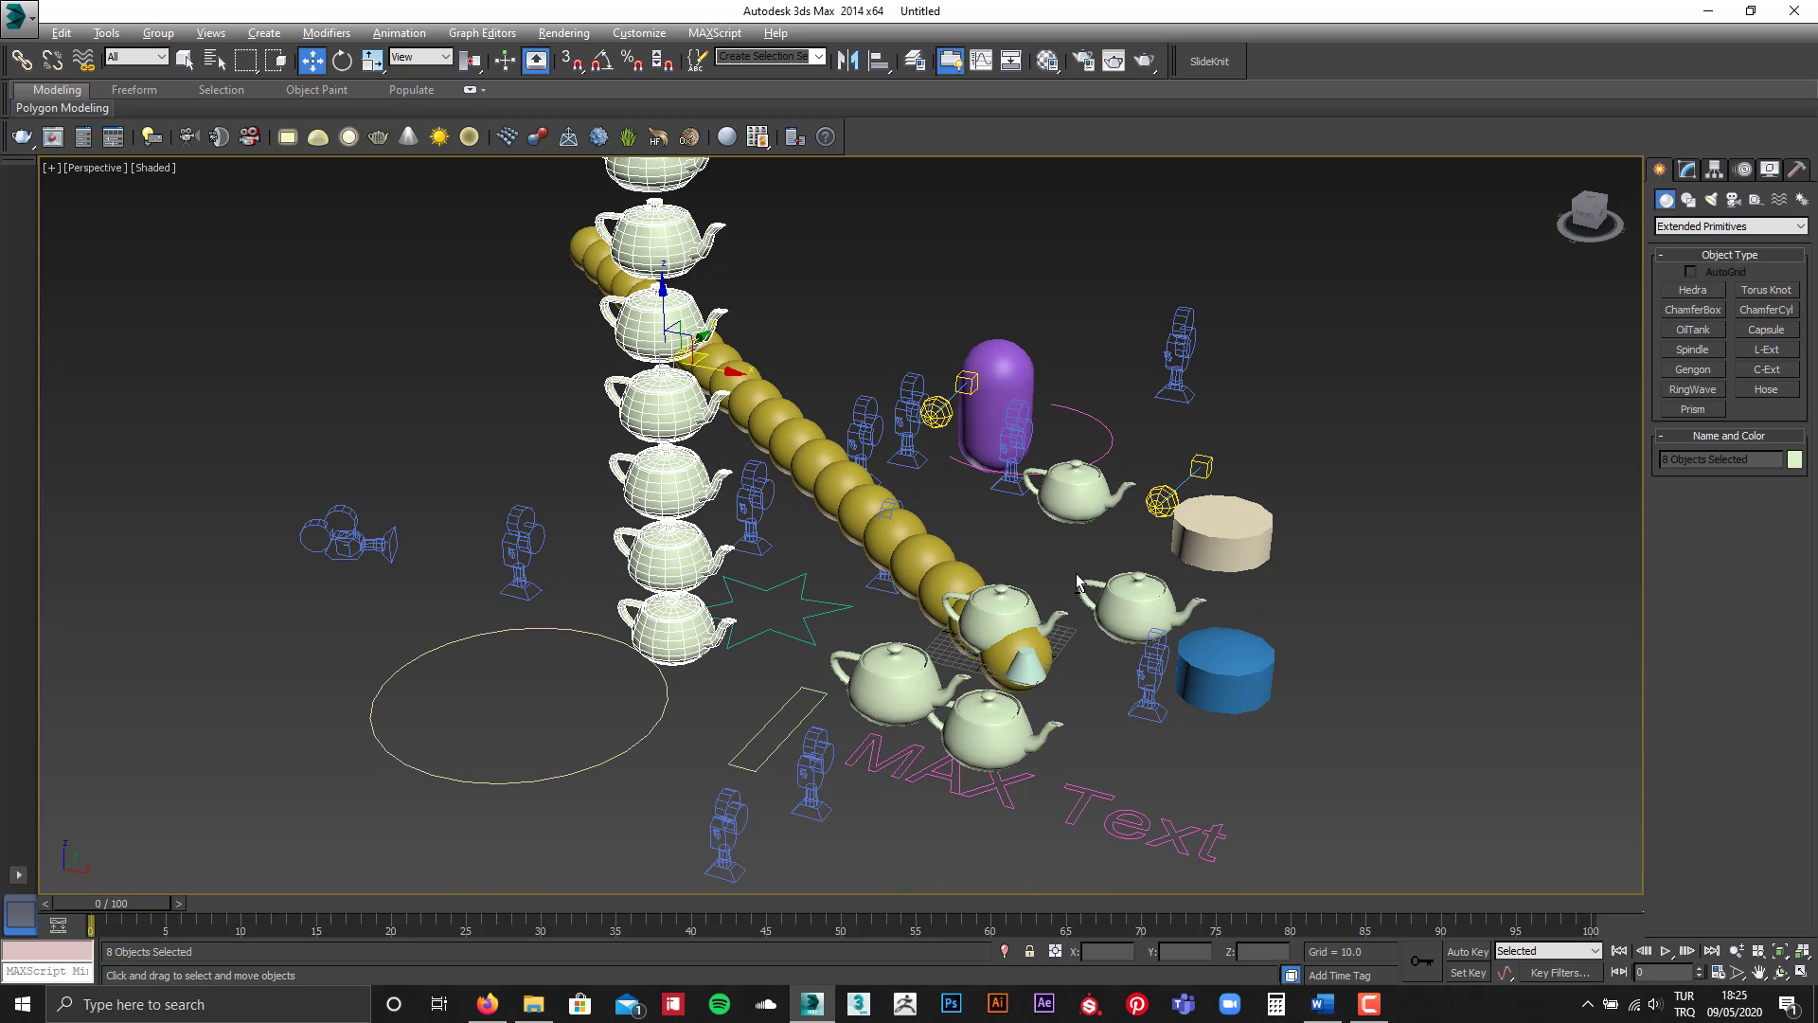
{"action": "left_click", "coordinate": [955, 667], "text": "ctrl"}
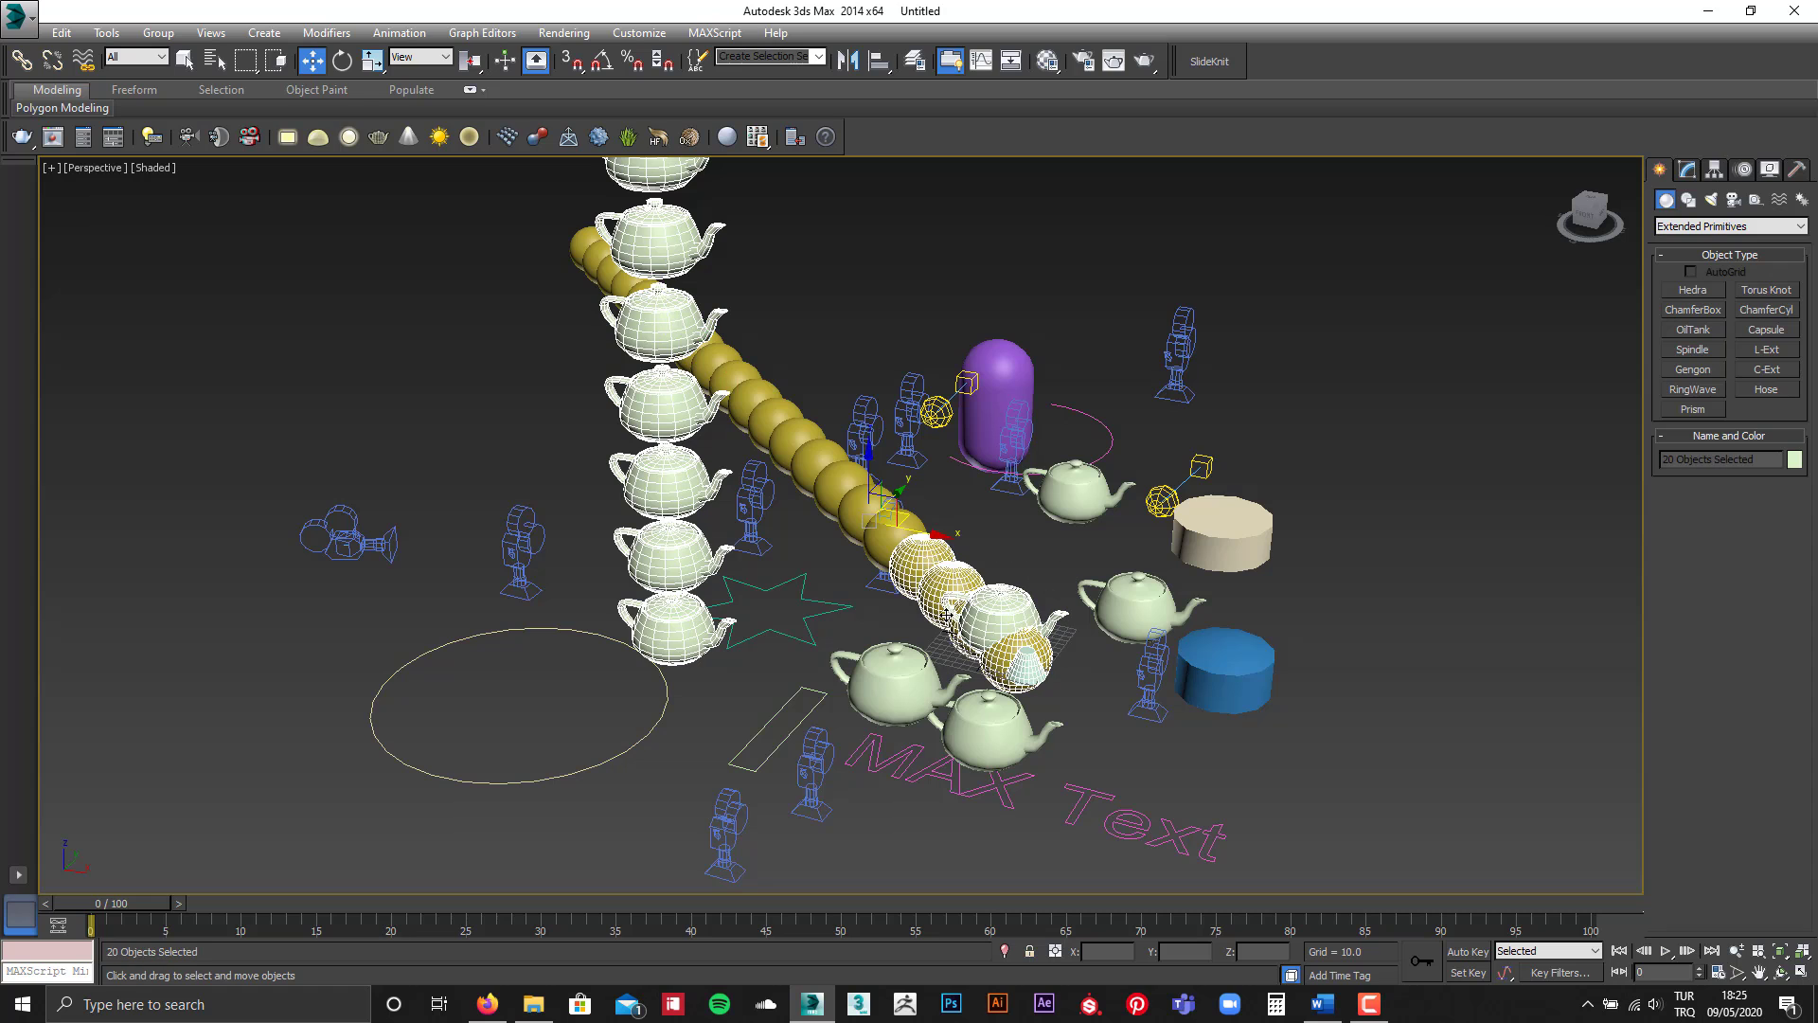
{"action": "left_click", "coordinate": [1011, 646], "text": "alt"}
{"action": "middle_click_drag", "start_coordinate": [1011, 646], "coordinate": [905, 634], "text": "alt"}
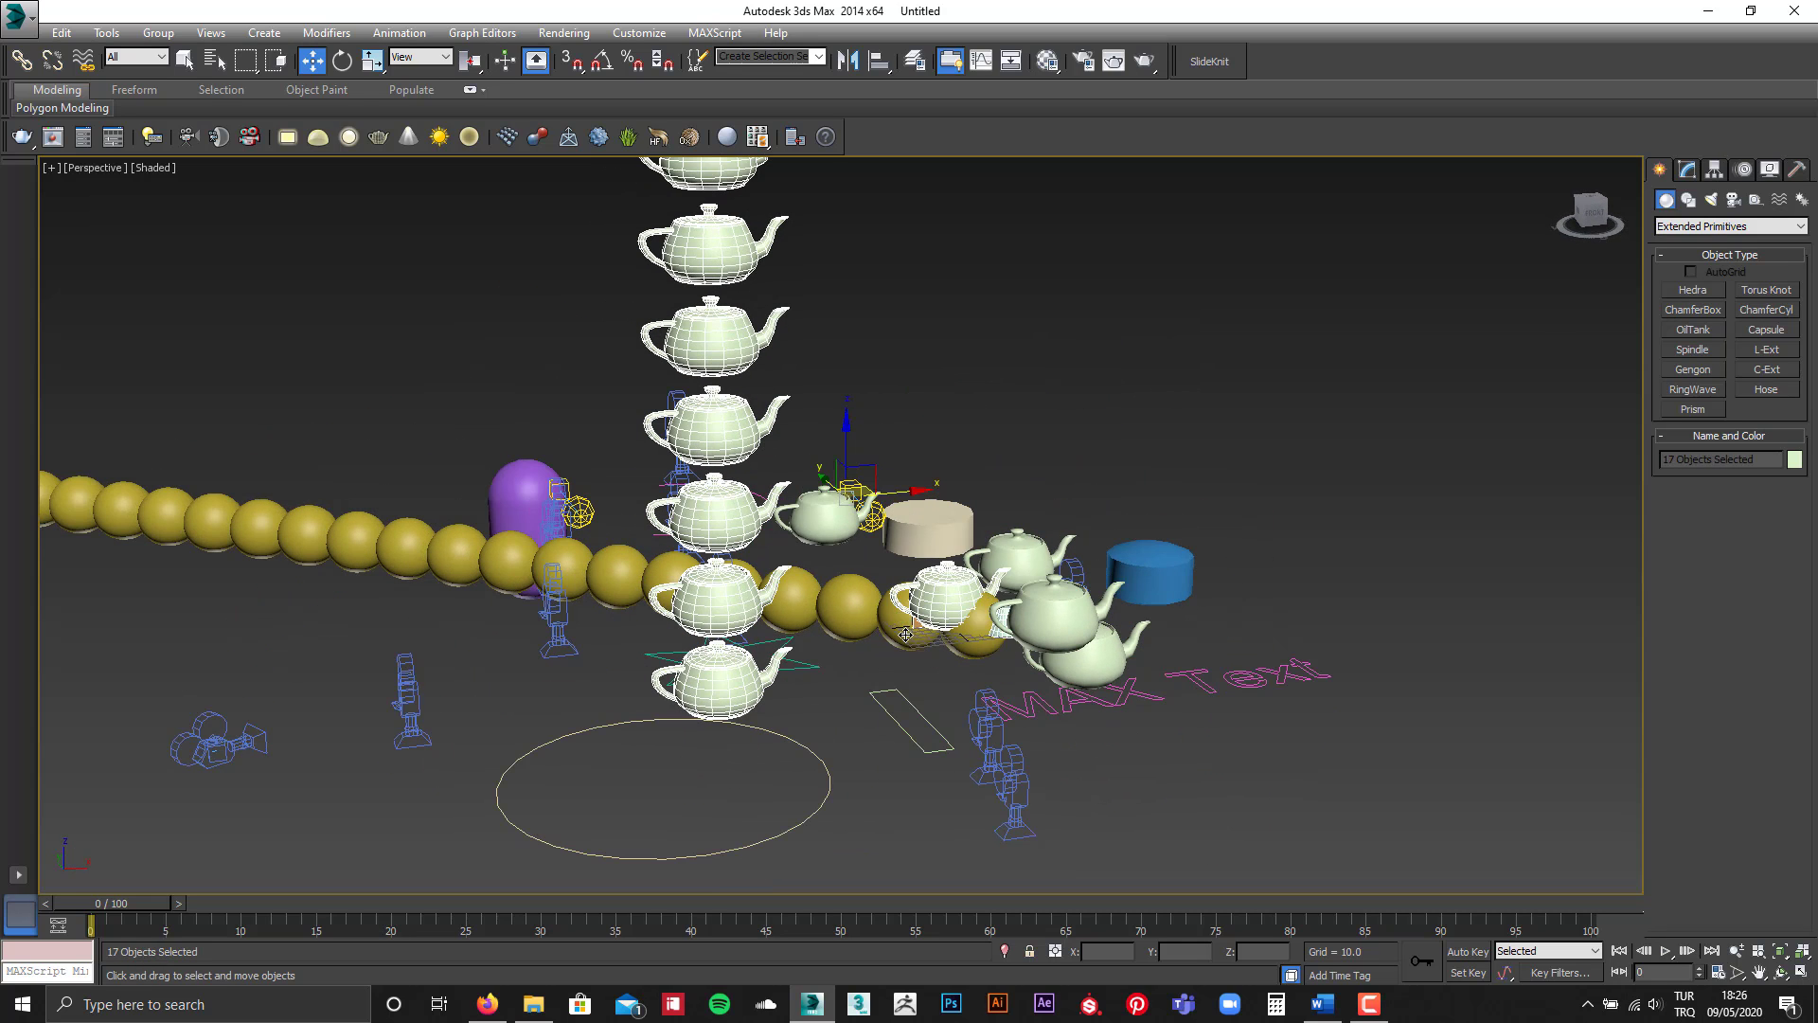
{"action": "scroll", "coordinate": [1006, 604], "scroll_direction": "up", "scroll_amount": 2}
{"action": "left_click", "coordinate": [1097, 625], "text": "ctrl"}
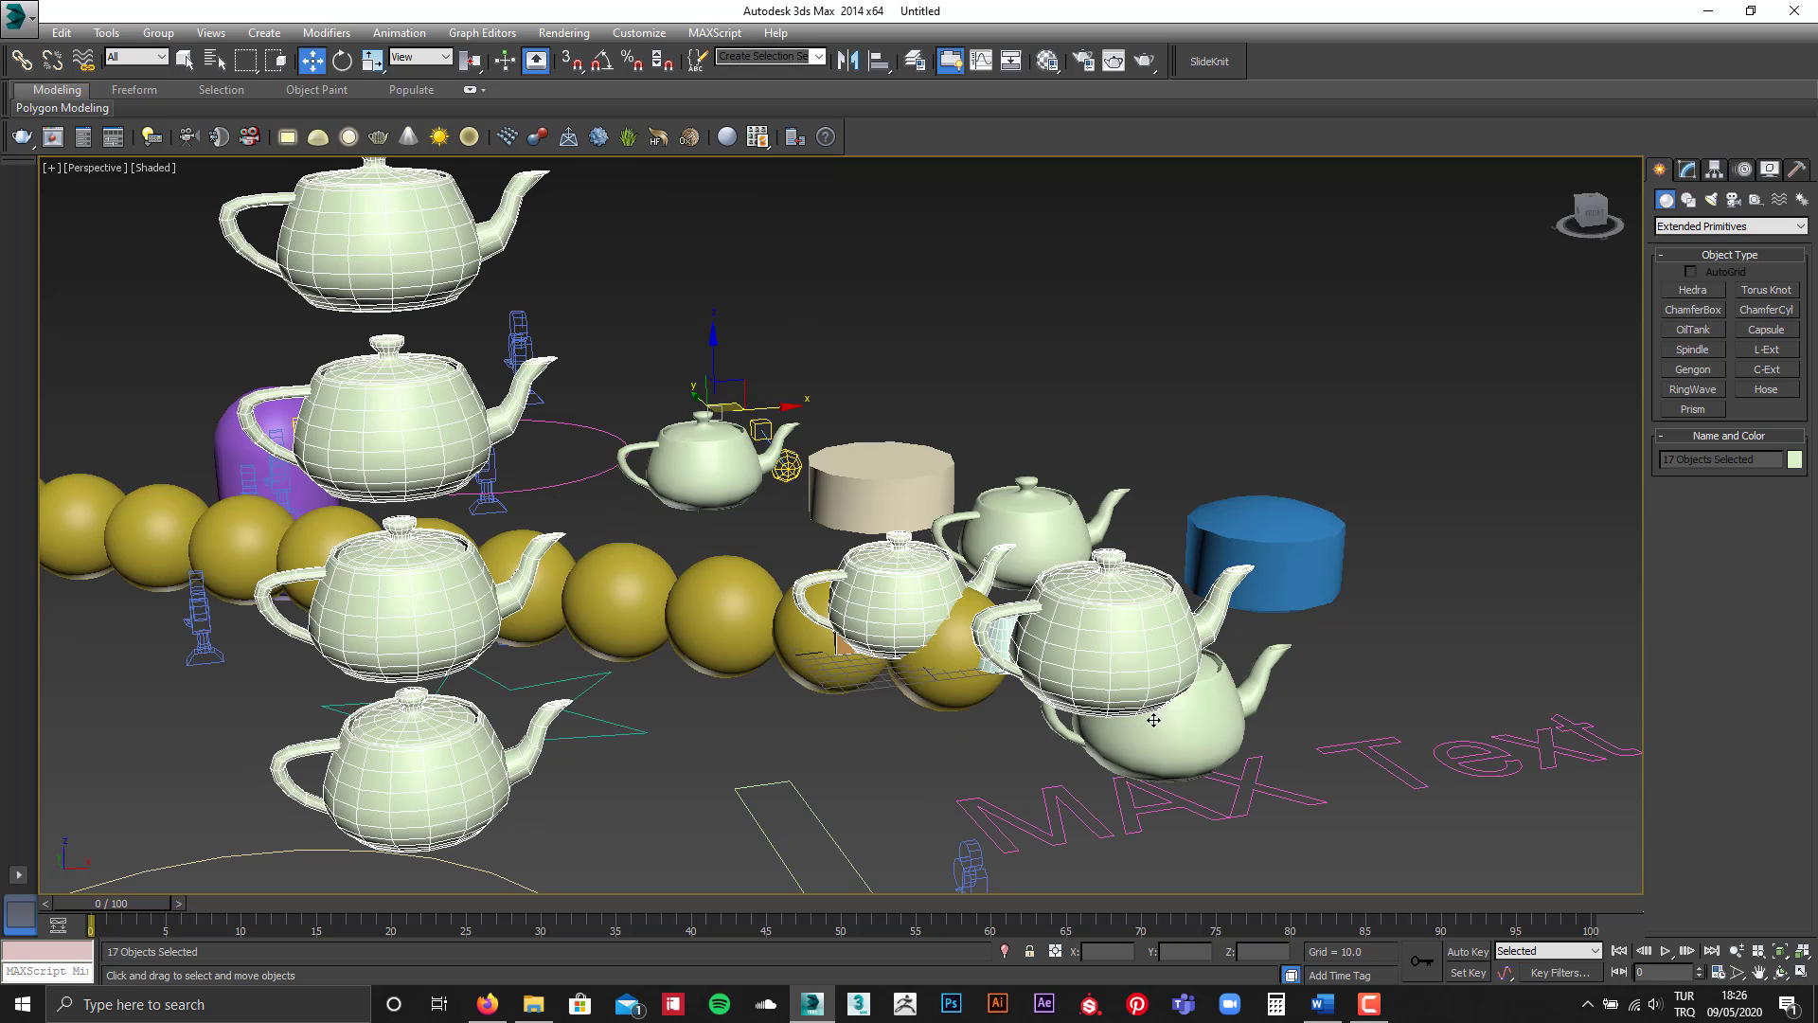
{"action": "left_click", "coordinate": [1154, 720], "text": "ctrl"}
{"action": "left_click", "coordinate": [1038, 551], "text": "ctrl"}
{"action": "left_click", "coordinate": [701, 463], "text": "ctrl"}
{"action": "scroll", "coordinate": [701, 462], "scroll_direction": "down", "scroll_amount": 5}
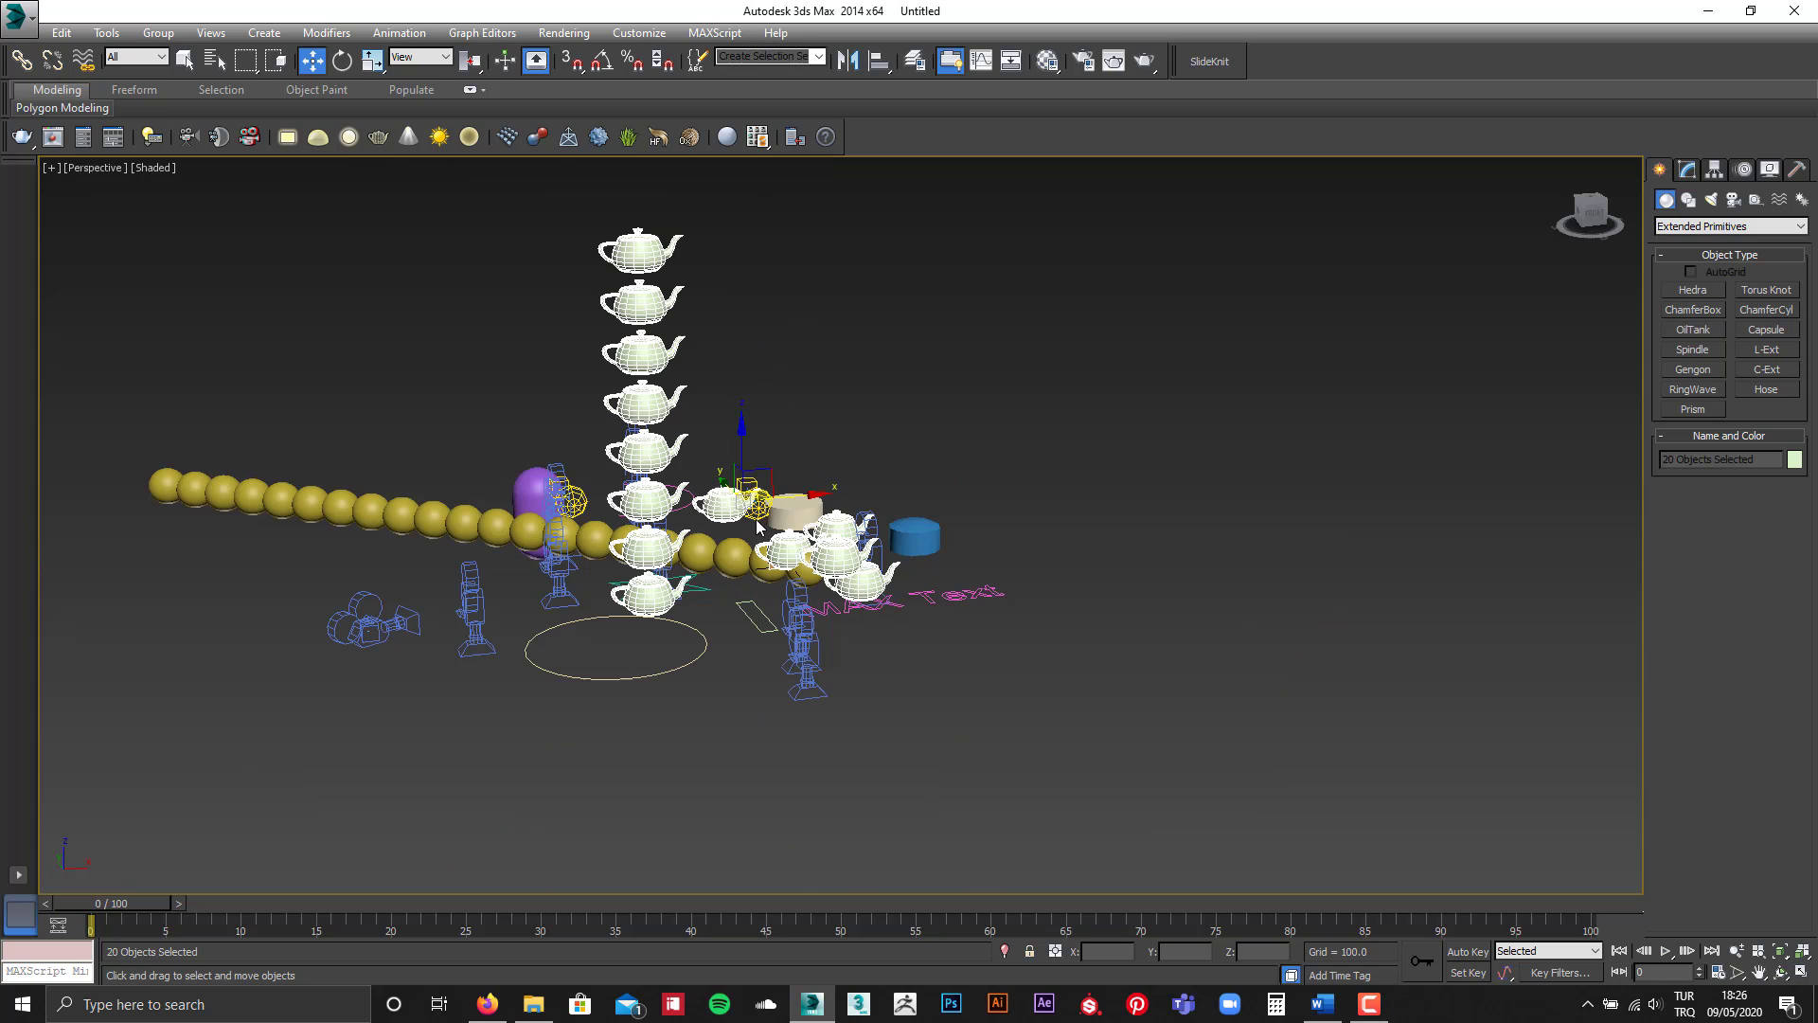
{"action": "left_click_drag", "start_coordinate": [1028, 285], "coordinate": [751, 480]}
Step: Group the selected teapots into a group named caydanlik
{"action": "left_click", "coordinate": [157, 32]}
{"action": "left_click", "coordinate": [186, 57]}
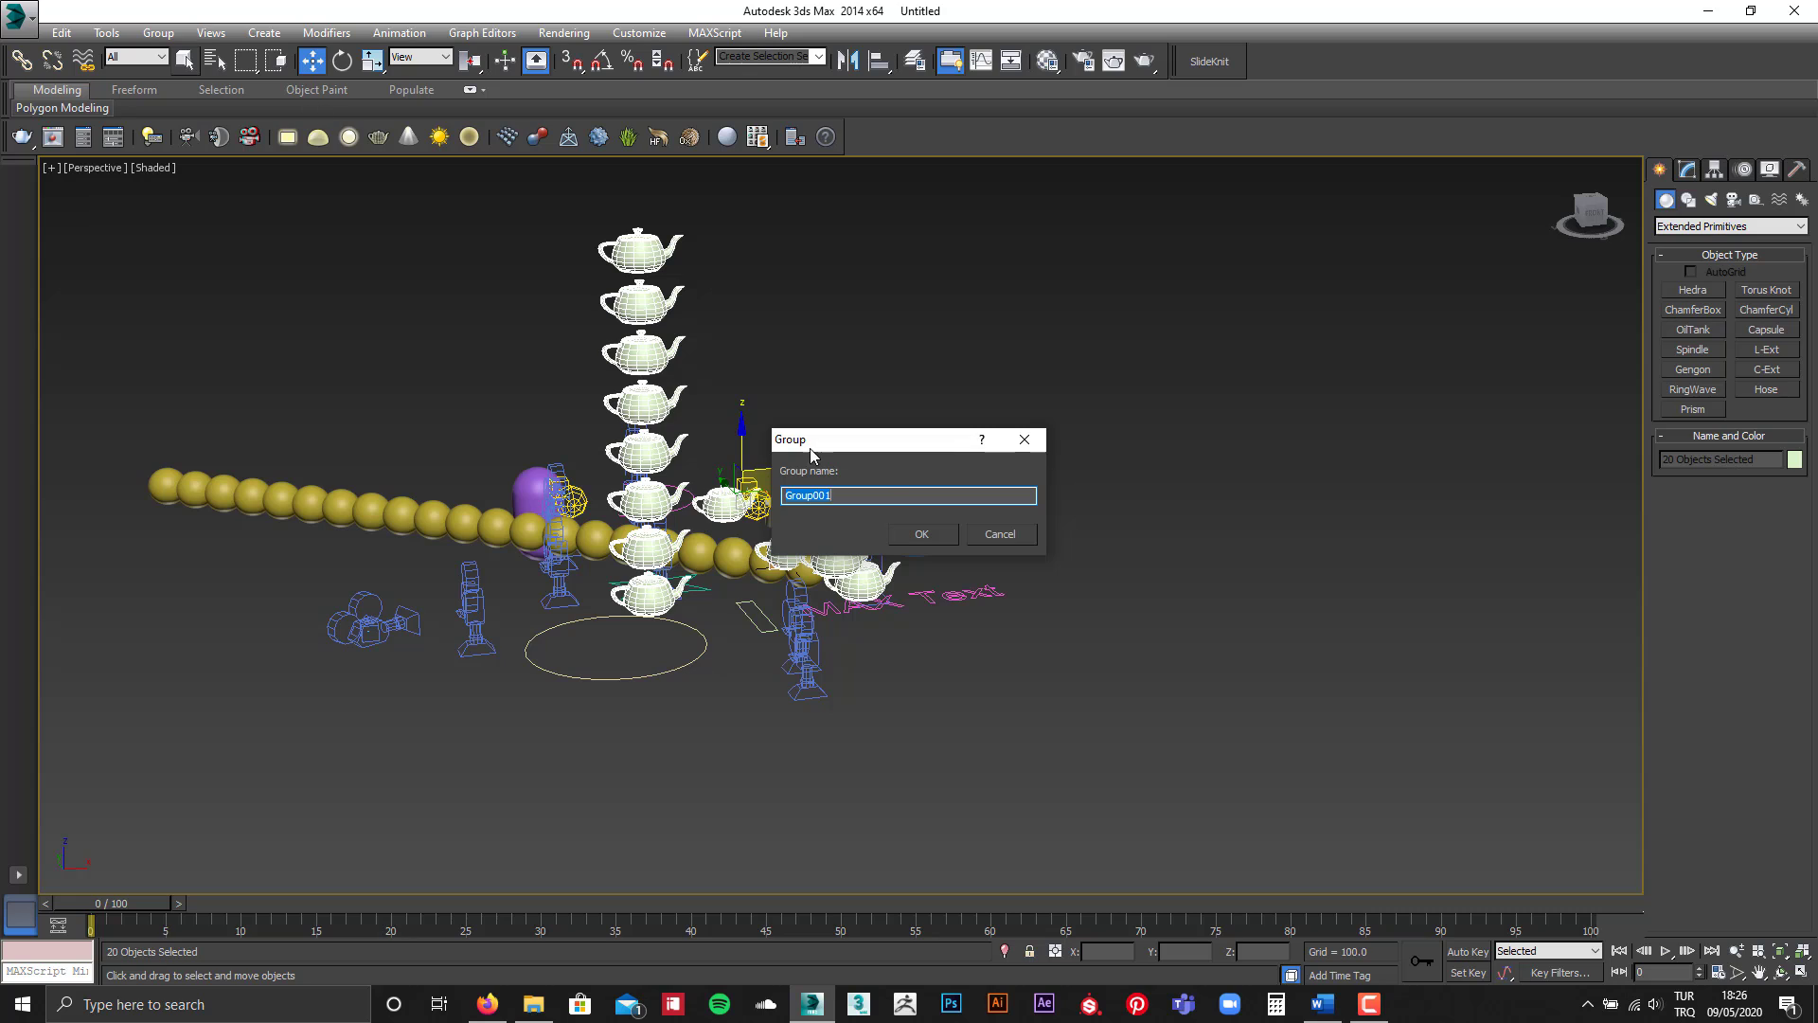
{"action": "type", "text": "caydanlık"}
{"action": "key", "text": "Return"}
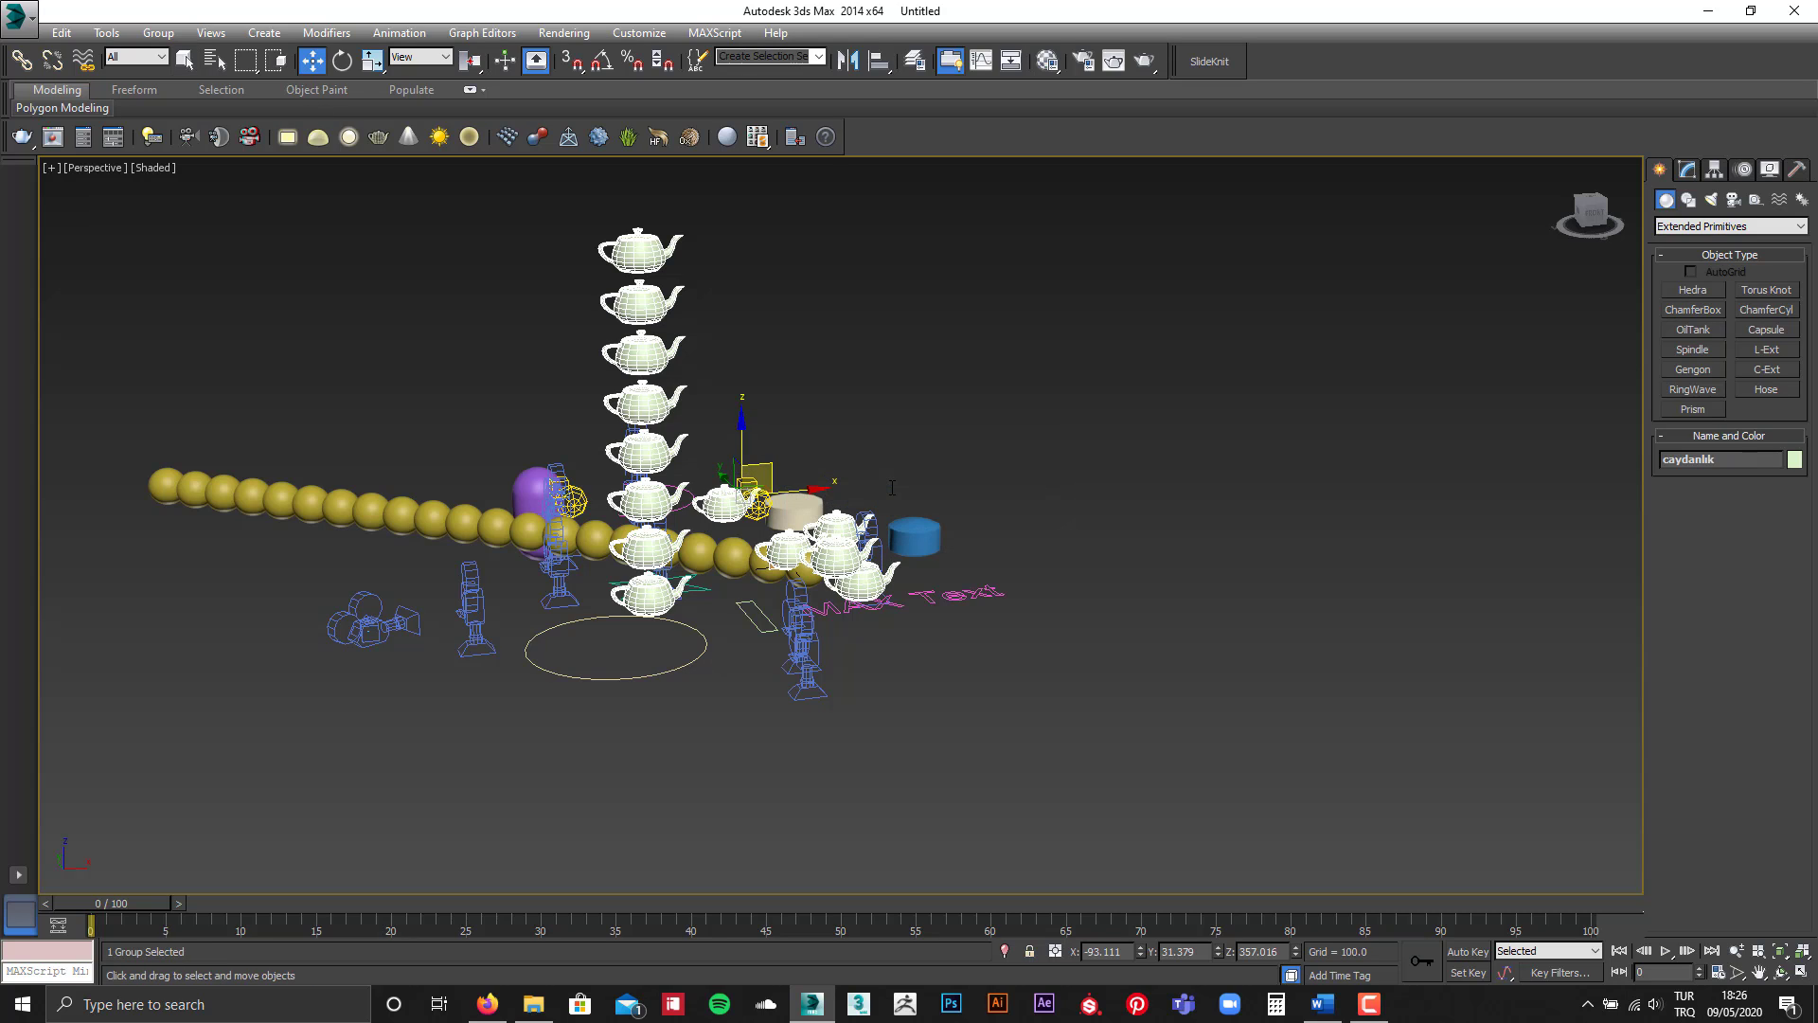
Step: Reselect the caydanlik group, try a short move right, then undo it
{"action": "left_click", "coordinate": [1161, 594]}
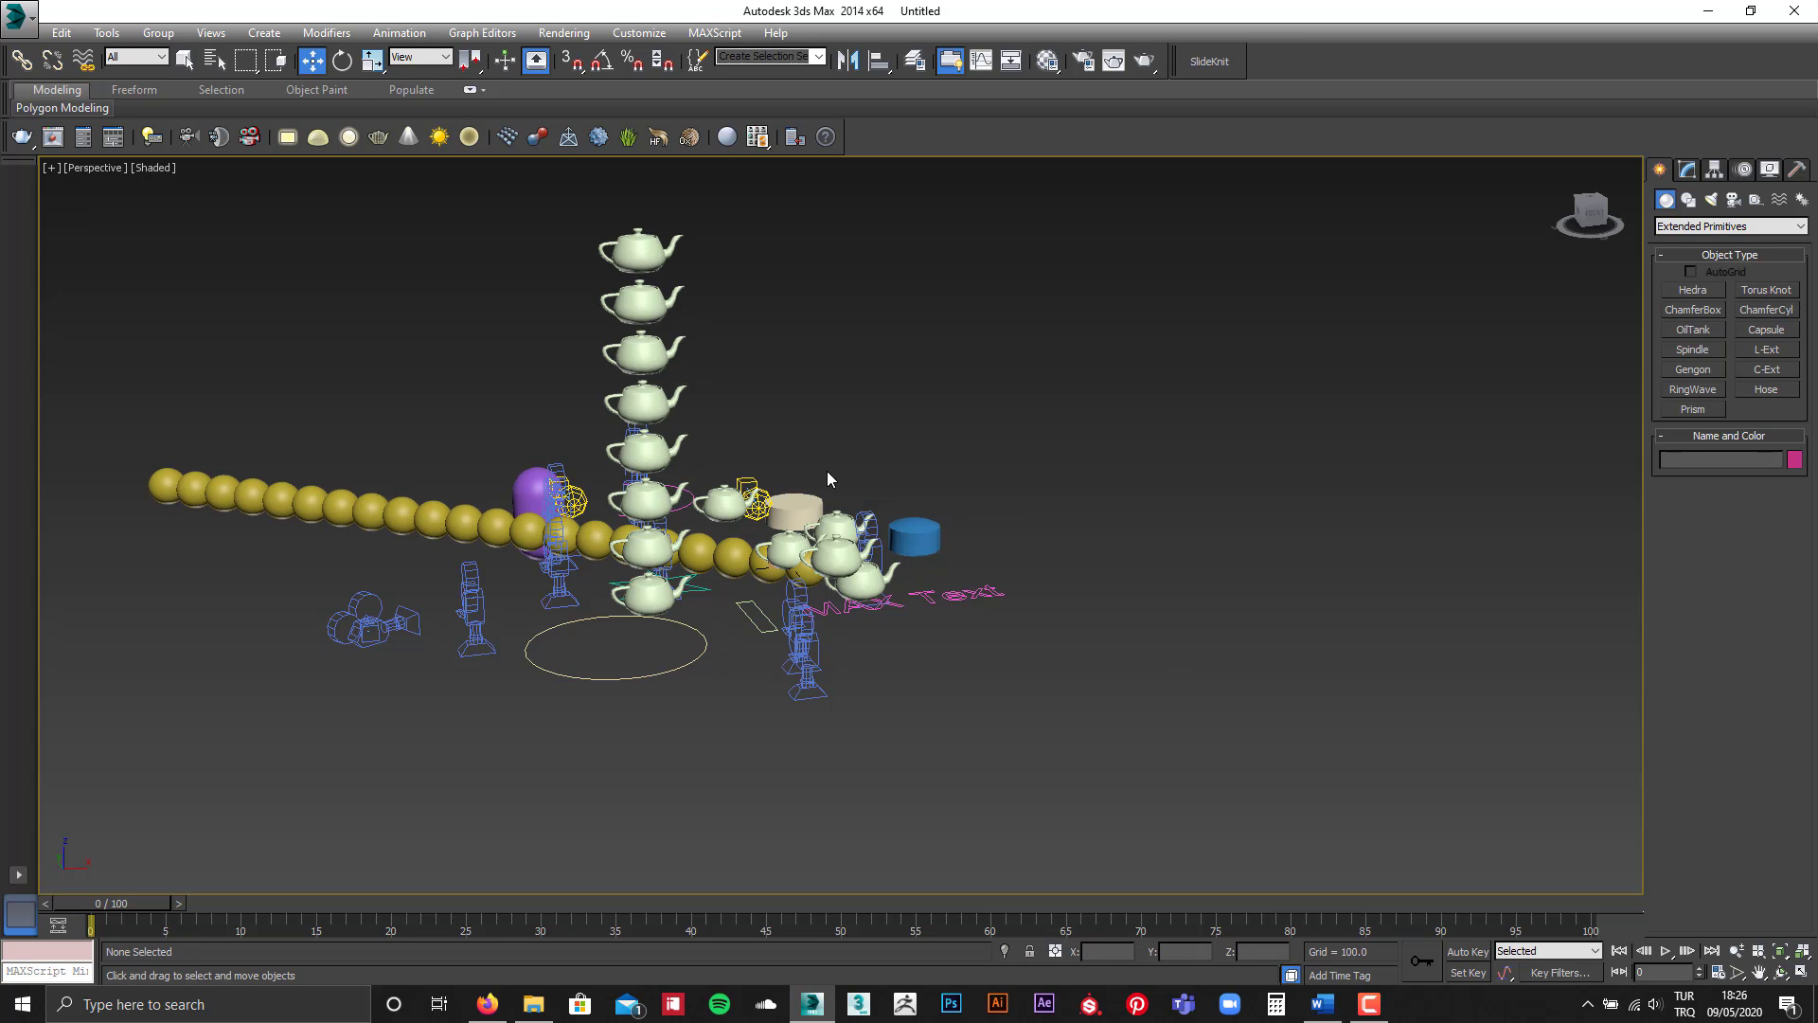
{"action": "left_click", "coordinate": [644, 256]}
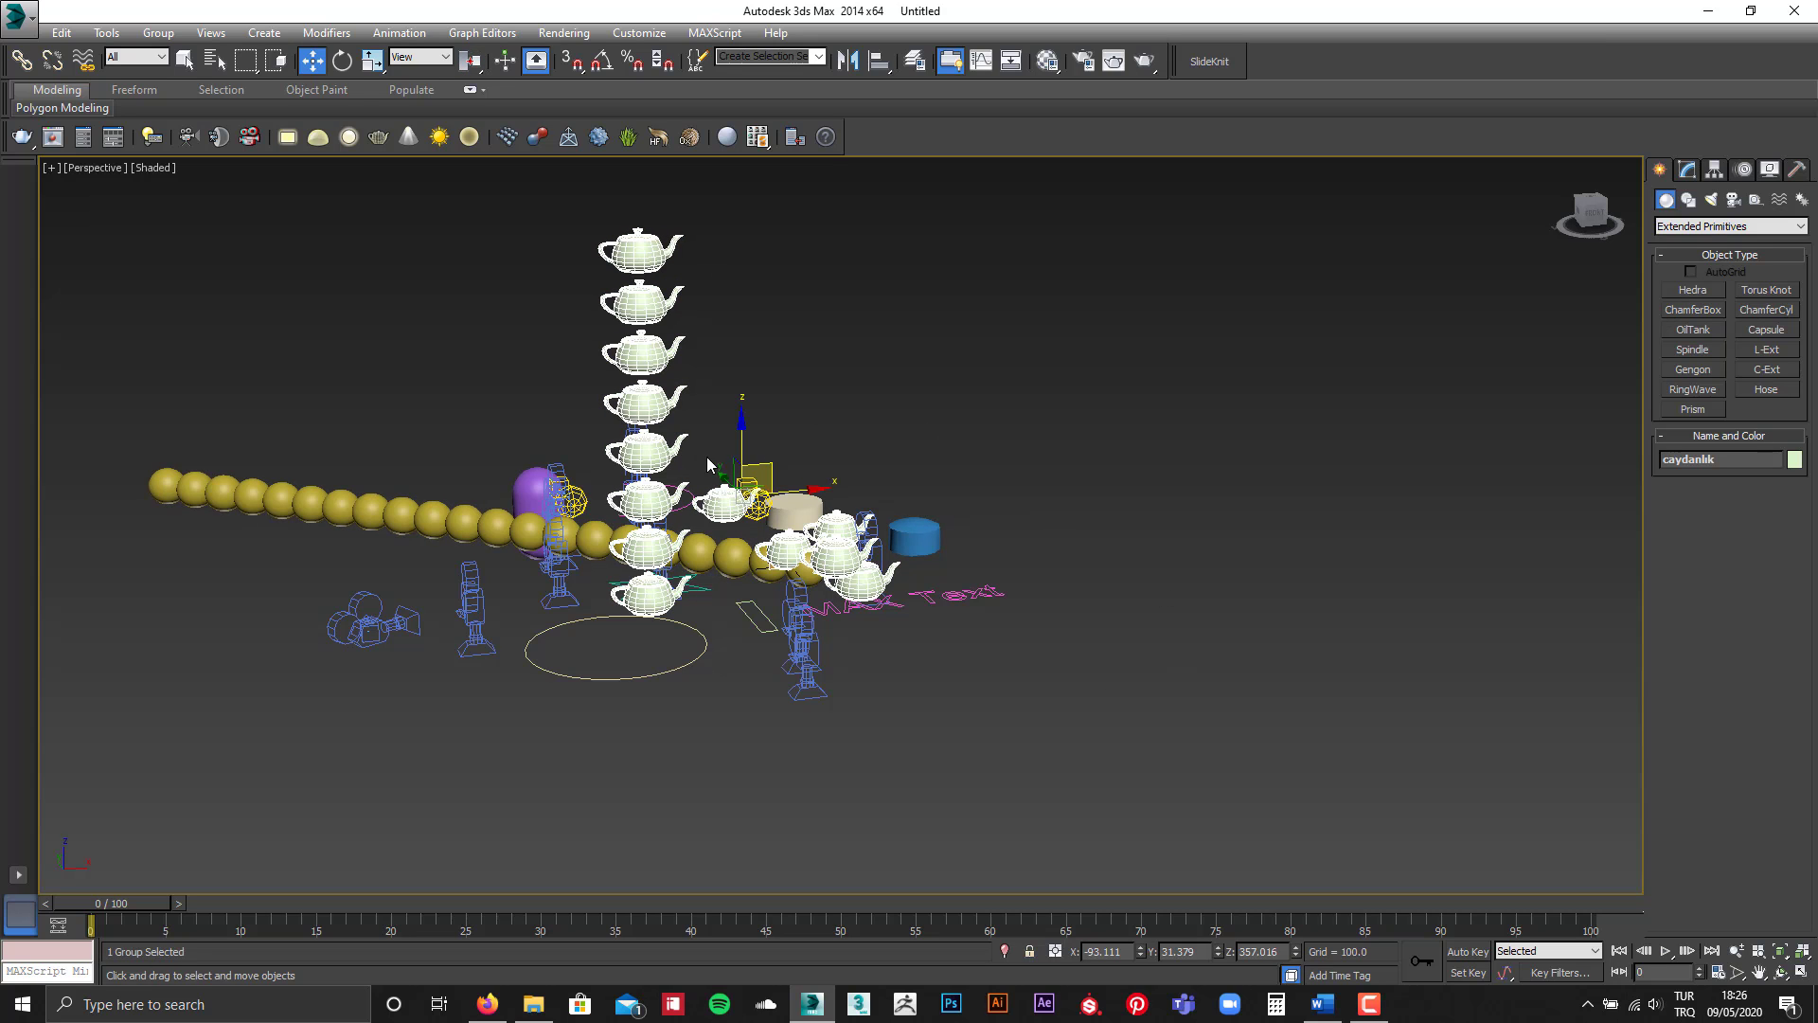
{"action": "middle_click_drag", "start_coordinate": [643, 440], "coordinate": [758, 492], "text": "alt"}
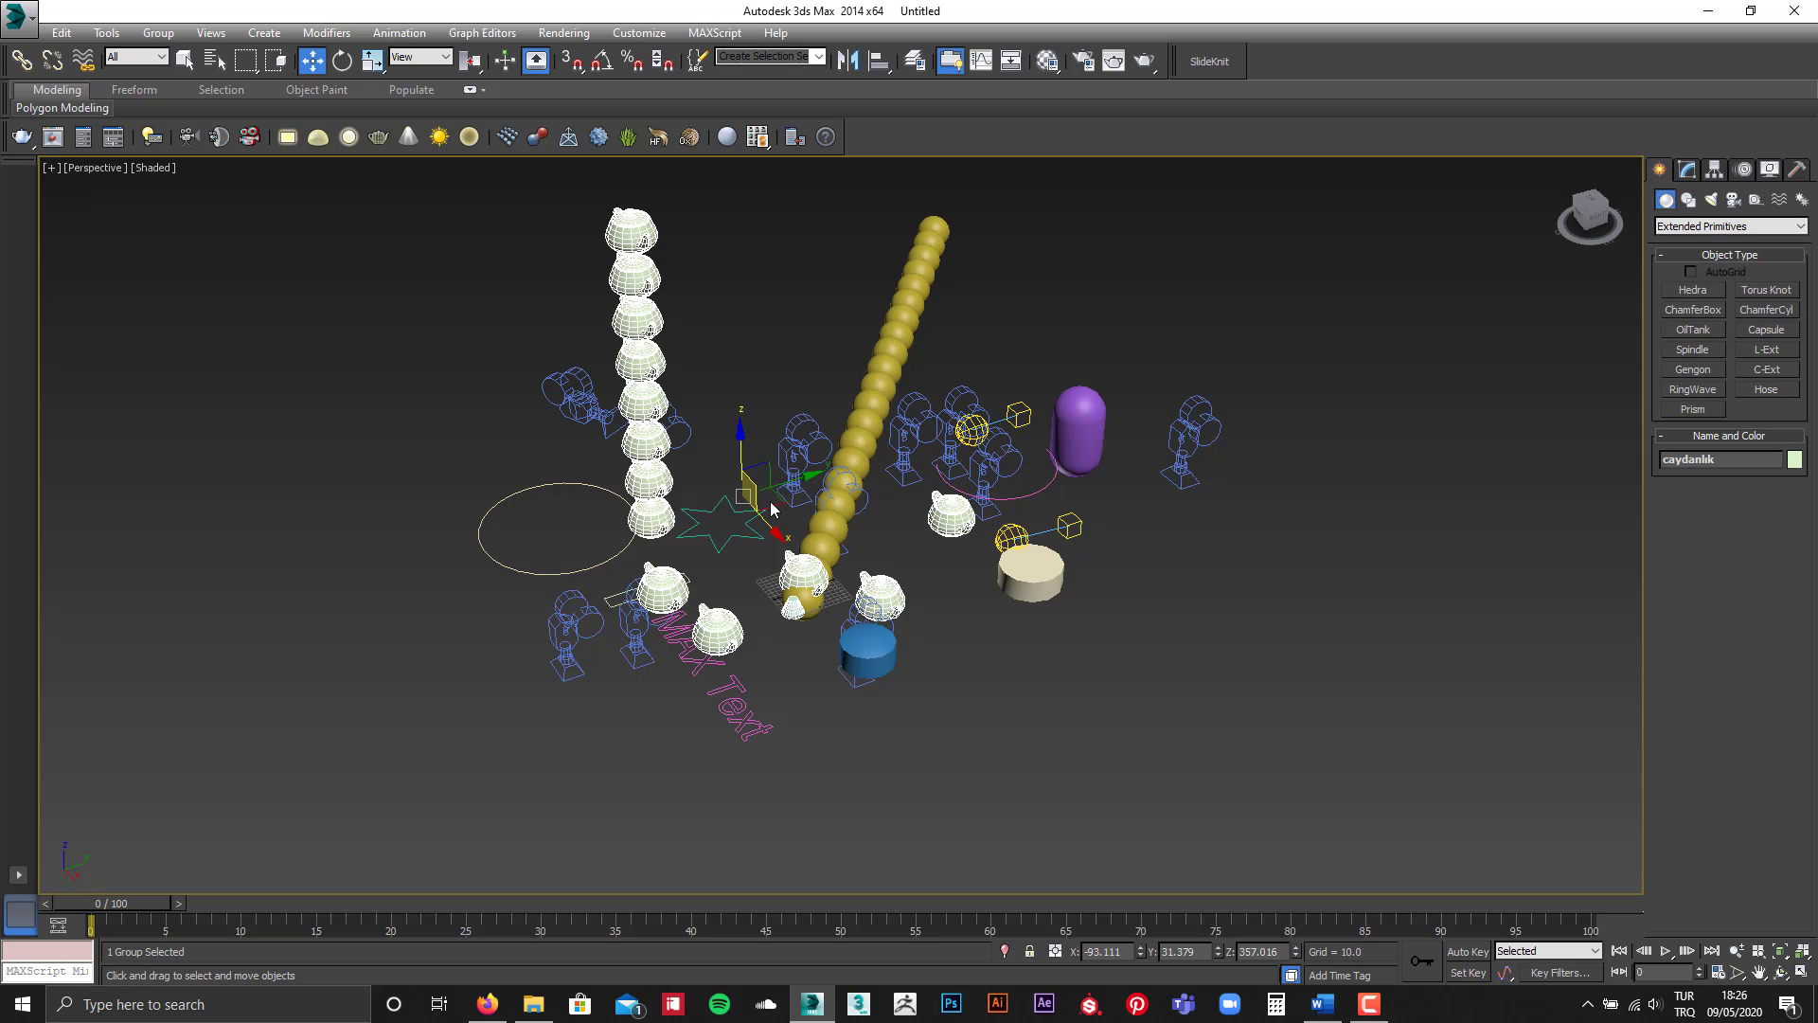
{"action": "left_click", "coordinate": [791, 469]}
{"action": "left_click", "coordinate": [628, 213]}
{"action": "left_click_drag", "start_coordinate": [808, 500], "coordinate": [1021, 487]}
{"action": "key", "text": "ctrl+z"}
Step: Move the caydanlik group far to the right and reframe the view around the scene
{"action": "left_click_drag", "start_coordinate": [788, 503], "coordinate": [1471, 540]}
{"action": "scroll", "coordinate": [1180, 537], "scroll_direction": "down", "scroll_amount": 3}
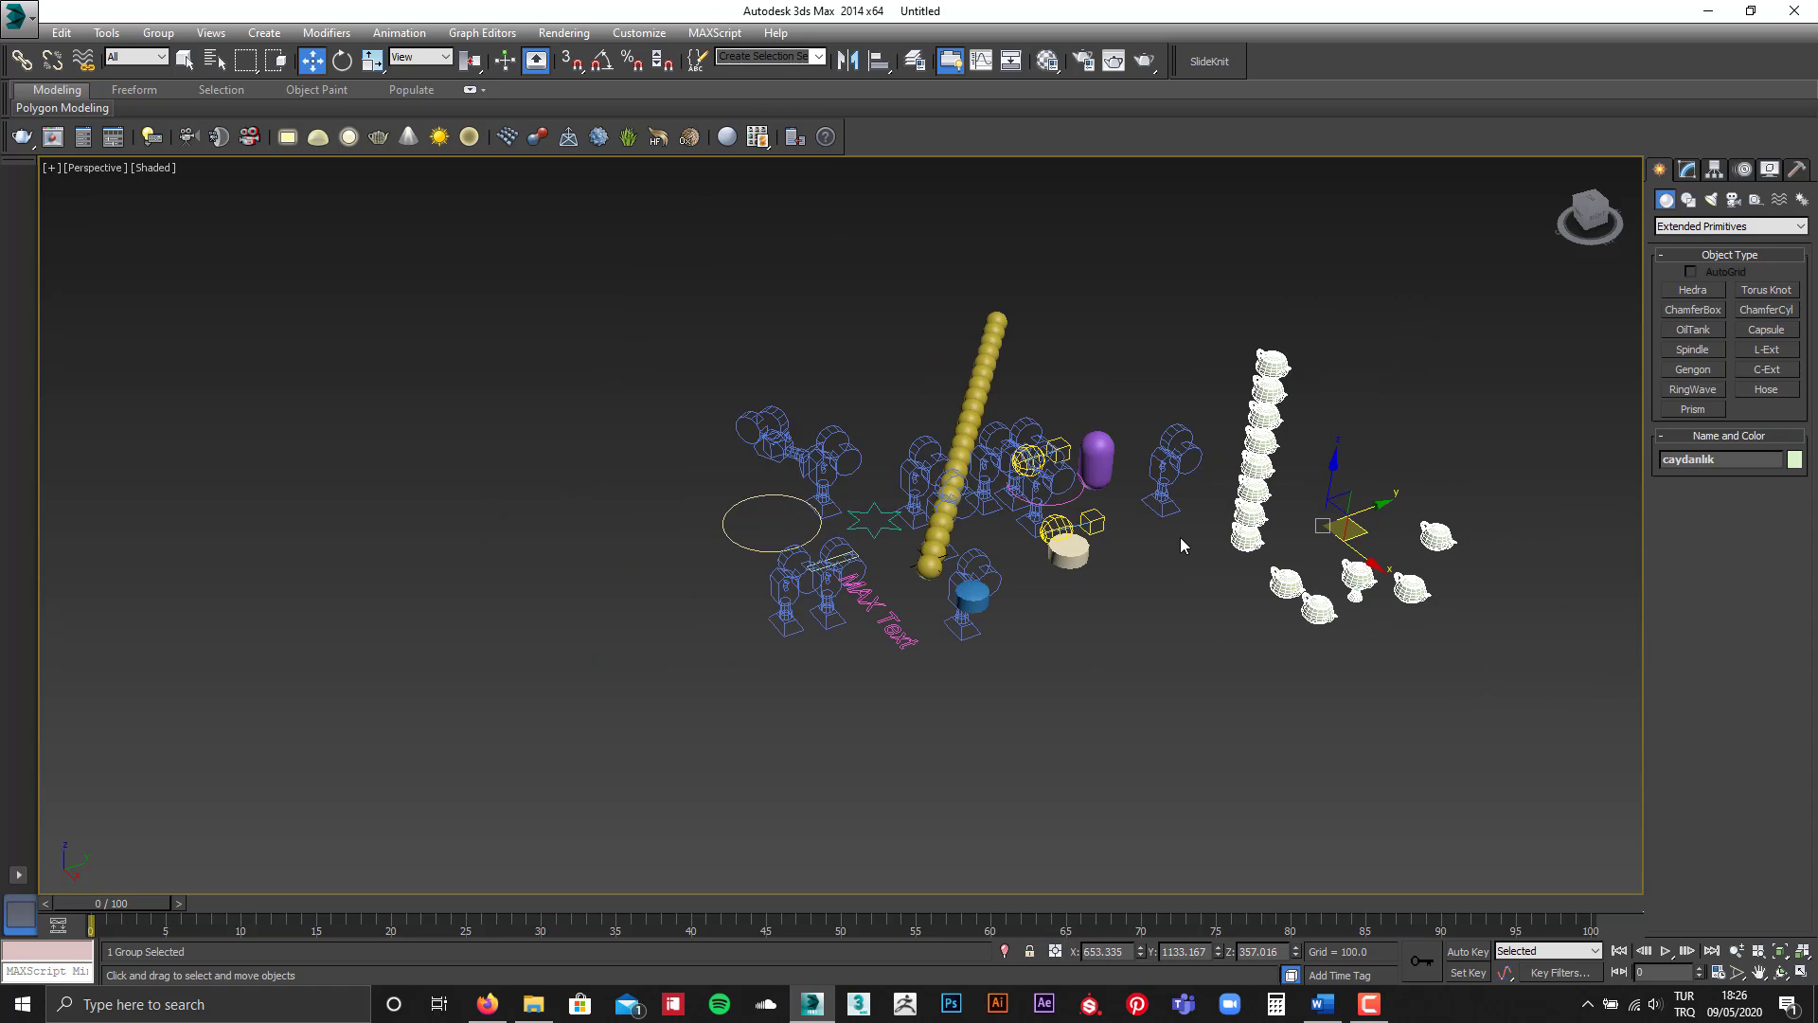
{"action": "middle_click_drag", "start_coordinate": [1478, 464], "coordinate": [1185, 410]}
{"action": "scroll", "coordinate": [1011, 303], "scroll_direction": "up", "scroll_amount": 4}
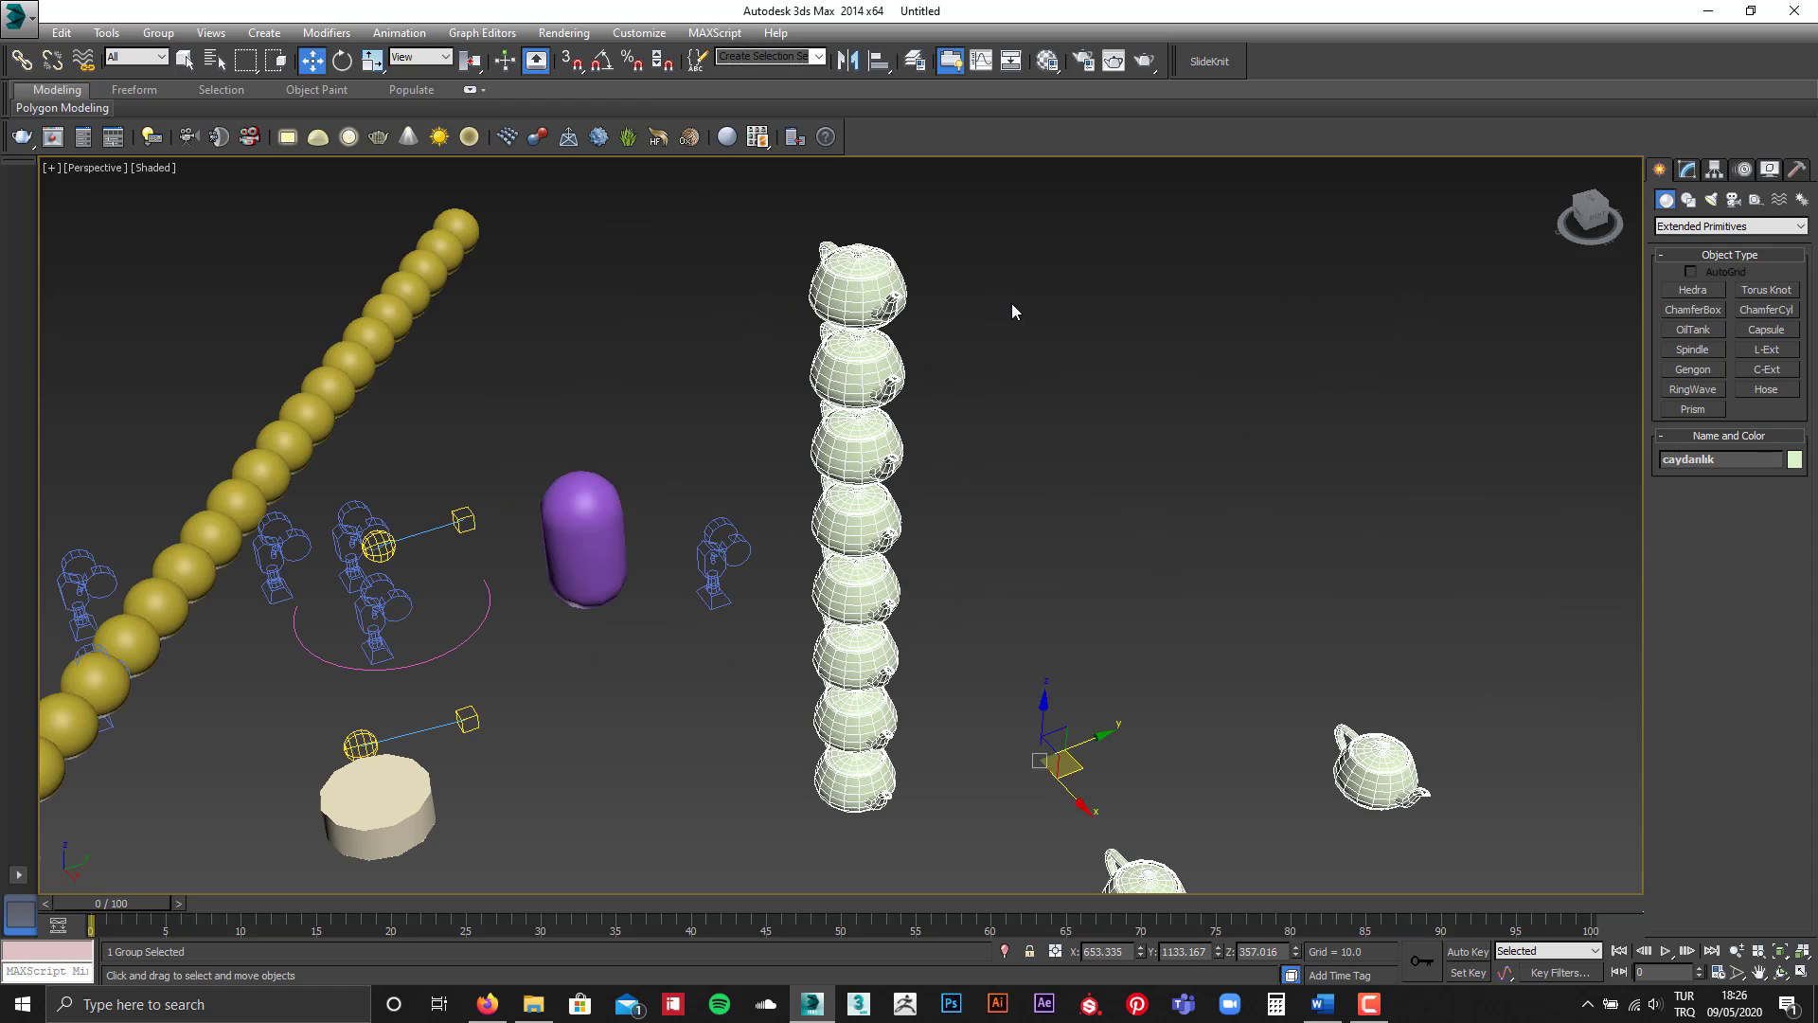
{"action": "scroll", "coordinate": [1068, 431], "scroll_direction": "down", "scroll_amount": 3}
{"action": "scroll", "coordinate": [1015, 398], "scroll_direction": "up", "scroll_amount": 1}
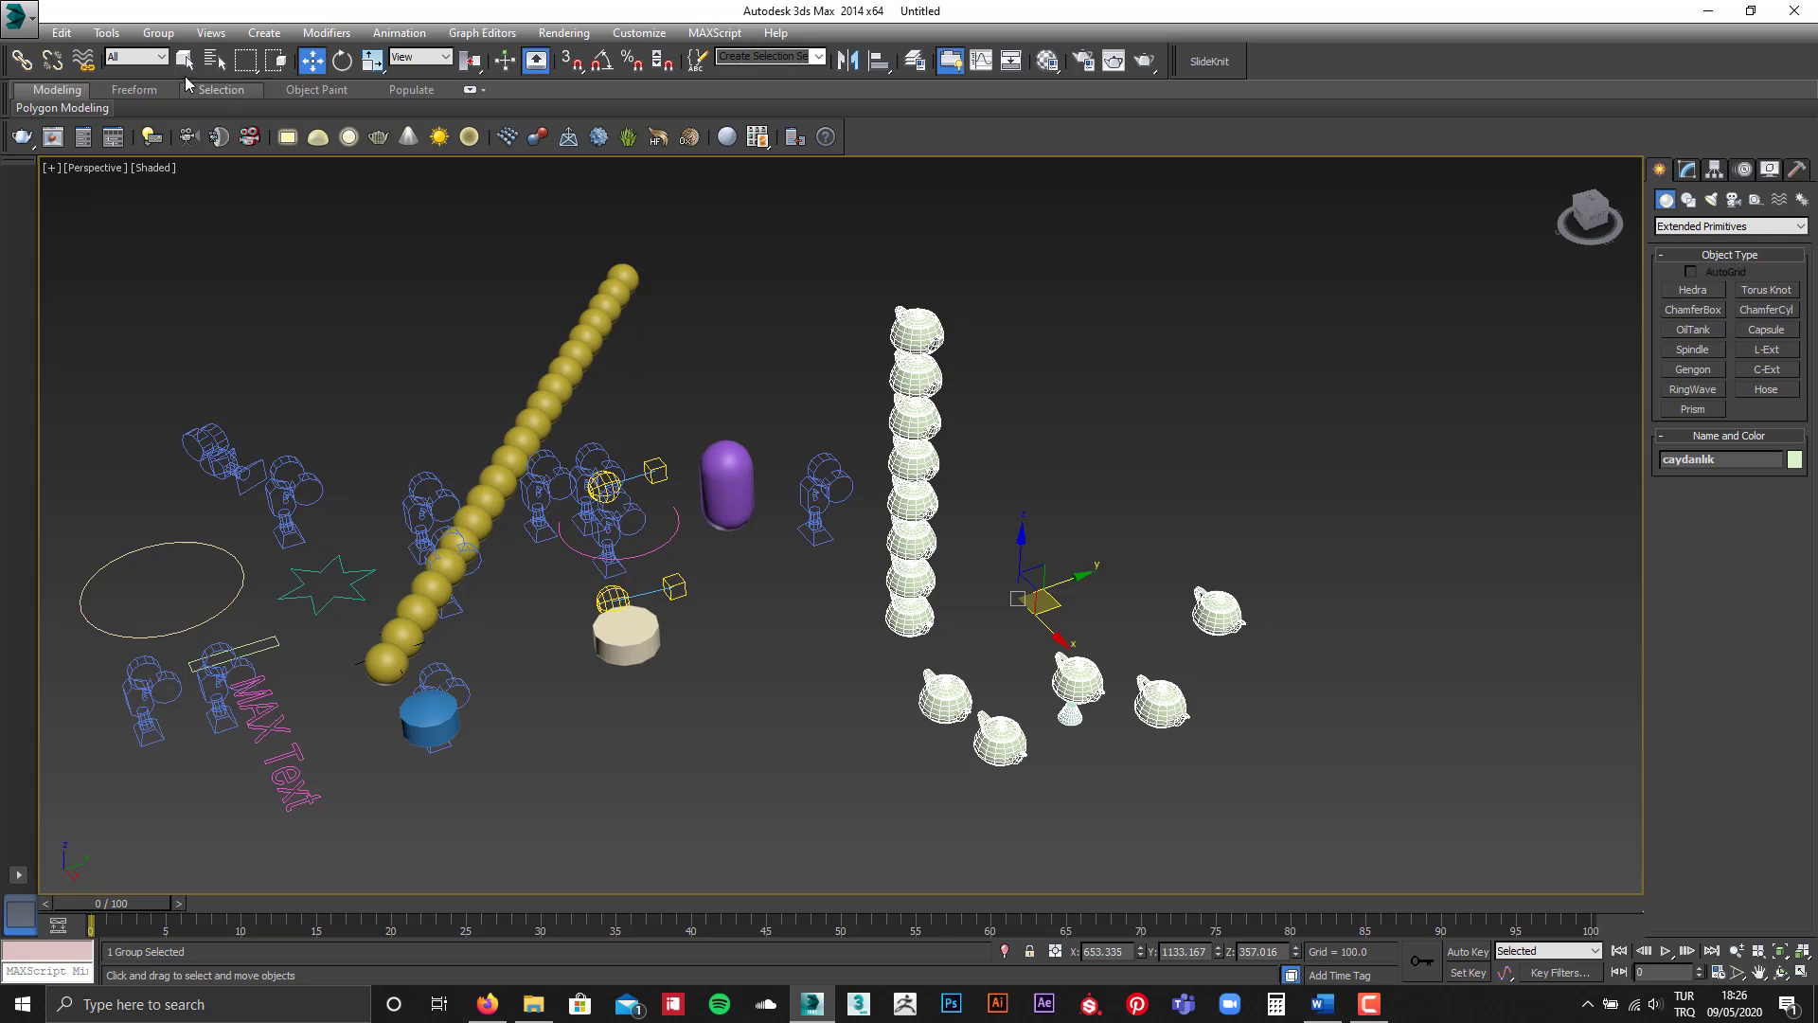
{"action": "left_click", "coordinate": [167, 34]}
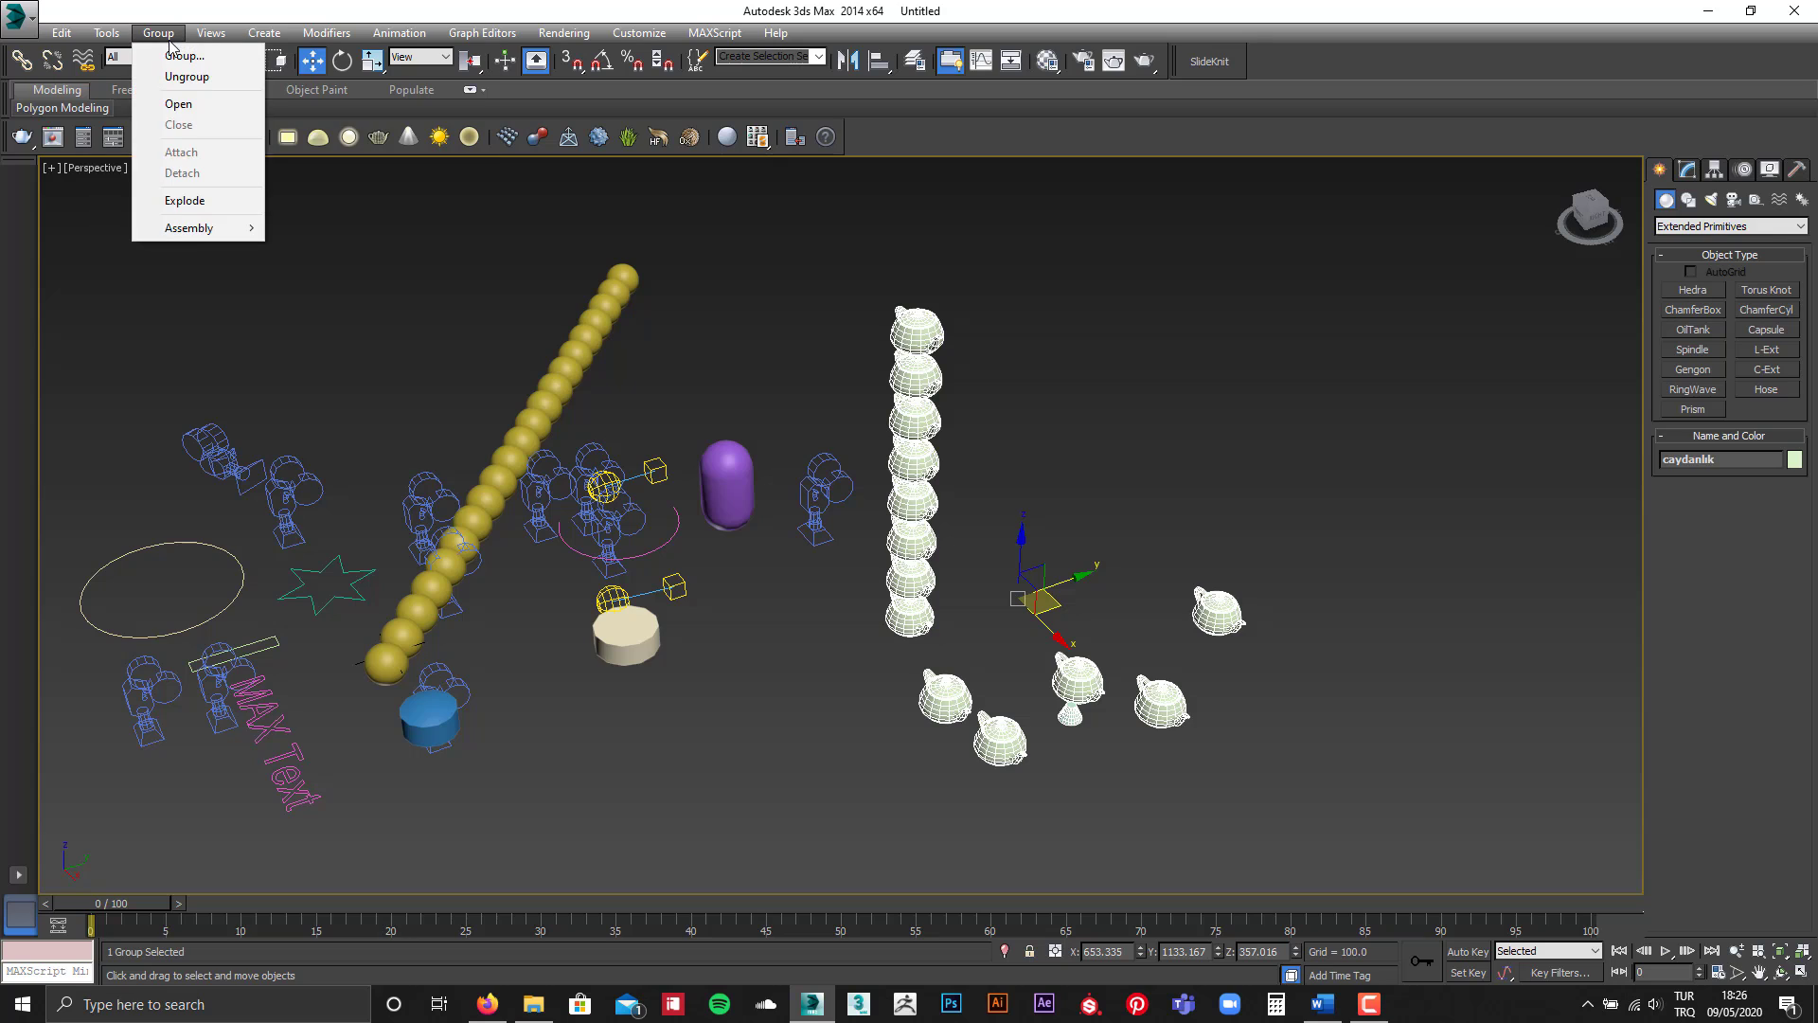
Step: Open the caydanlik group and shift three spheres along the chain
{"action": "left_click", "coordinate": [180, 104]}
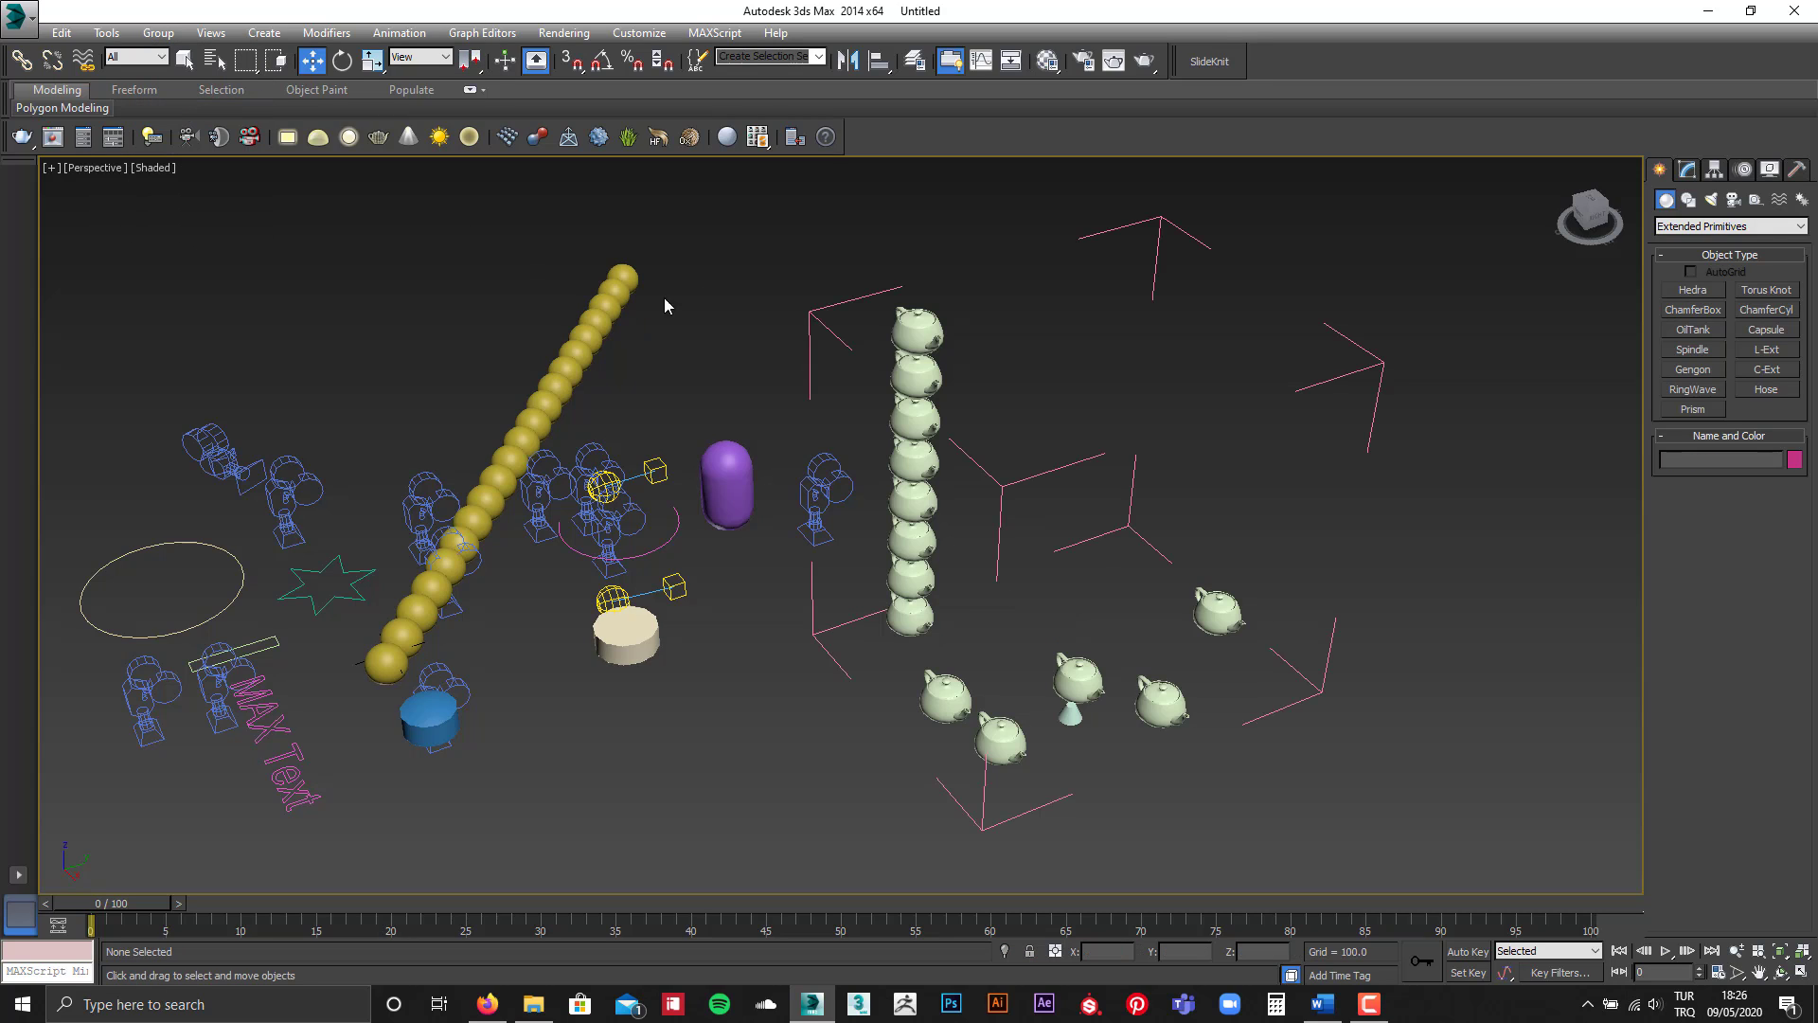
{"action": "left_click_drag", "start_coordinate": [562, 333], "coordinate": [580, 344]}
{"action": "left_click_drag", "start_coordinate": [556, 380], "coordinate": [625, 343]}
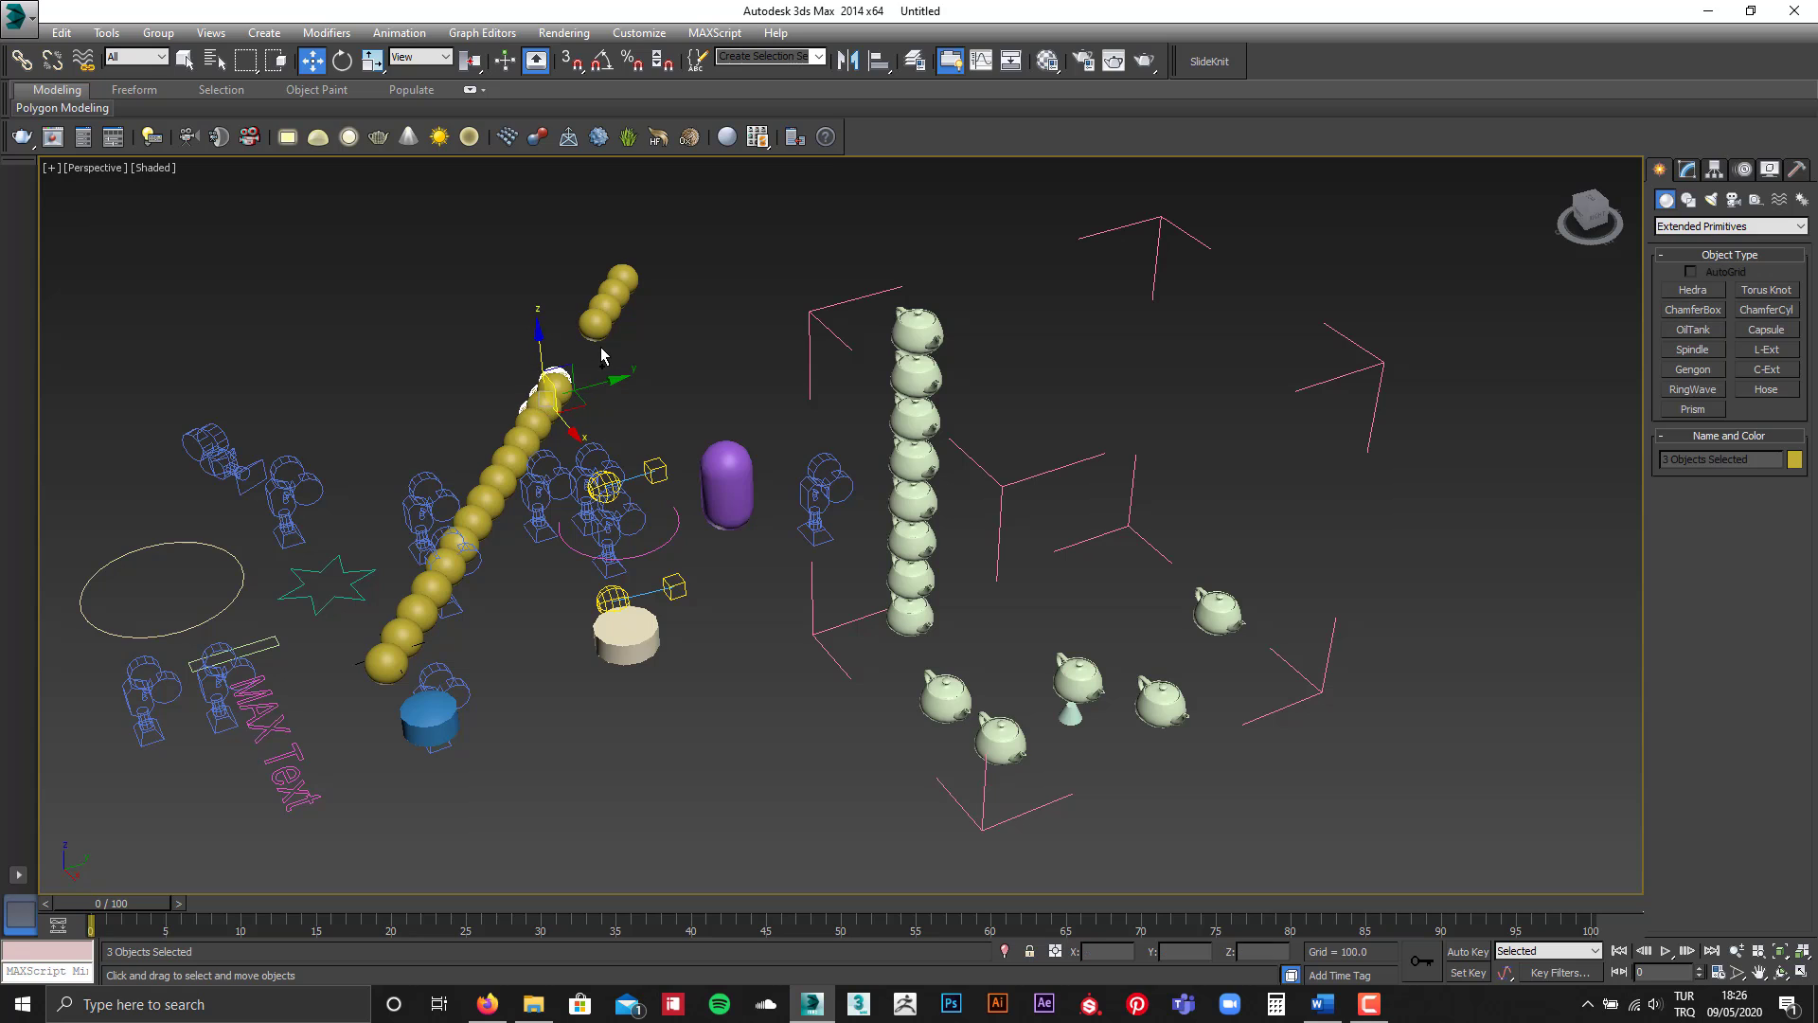
Step: Select each teapot down the column, ending on the floor teapot standing on the cone
{"action": "left_click", "coordinate": [901, 329]}
{"action": "scroll", "coordinate": [828, 318], "scroll_direction": "up", "scroll_amount": 5}
{"action": "scroll", "coordinate": [828, 318], "scroll_direction": "up", "scroll_amount": 4}
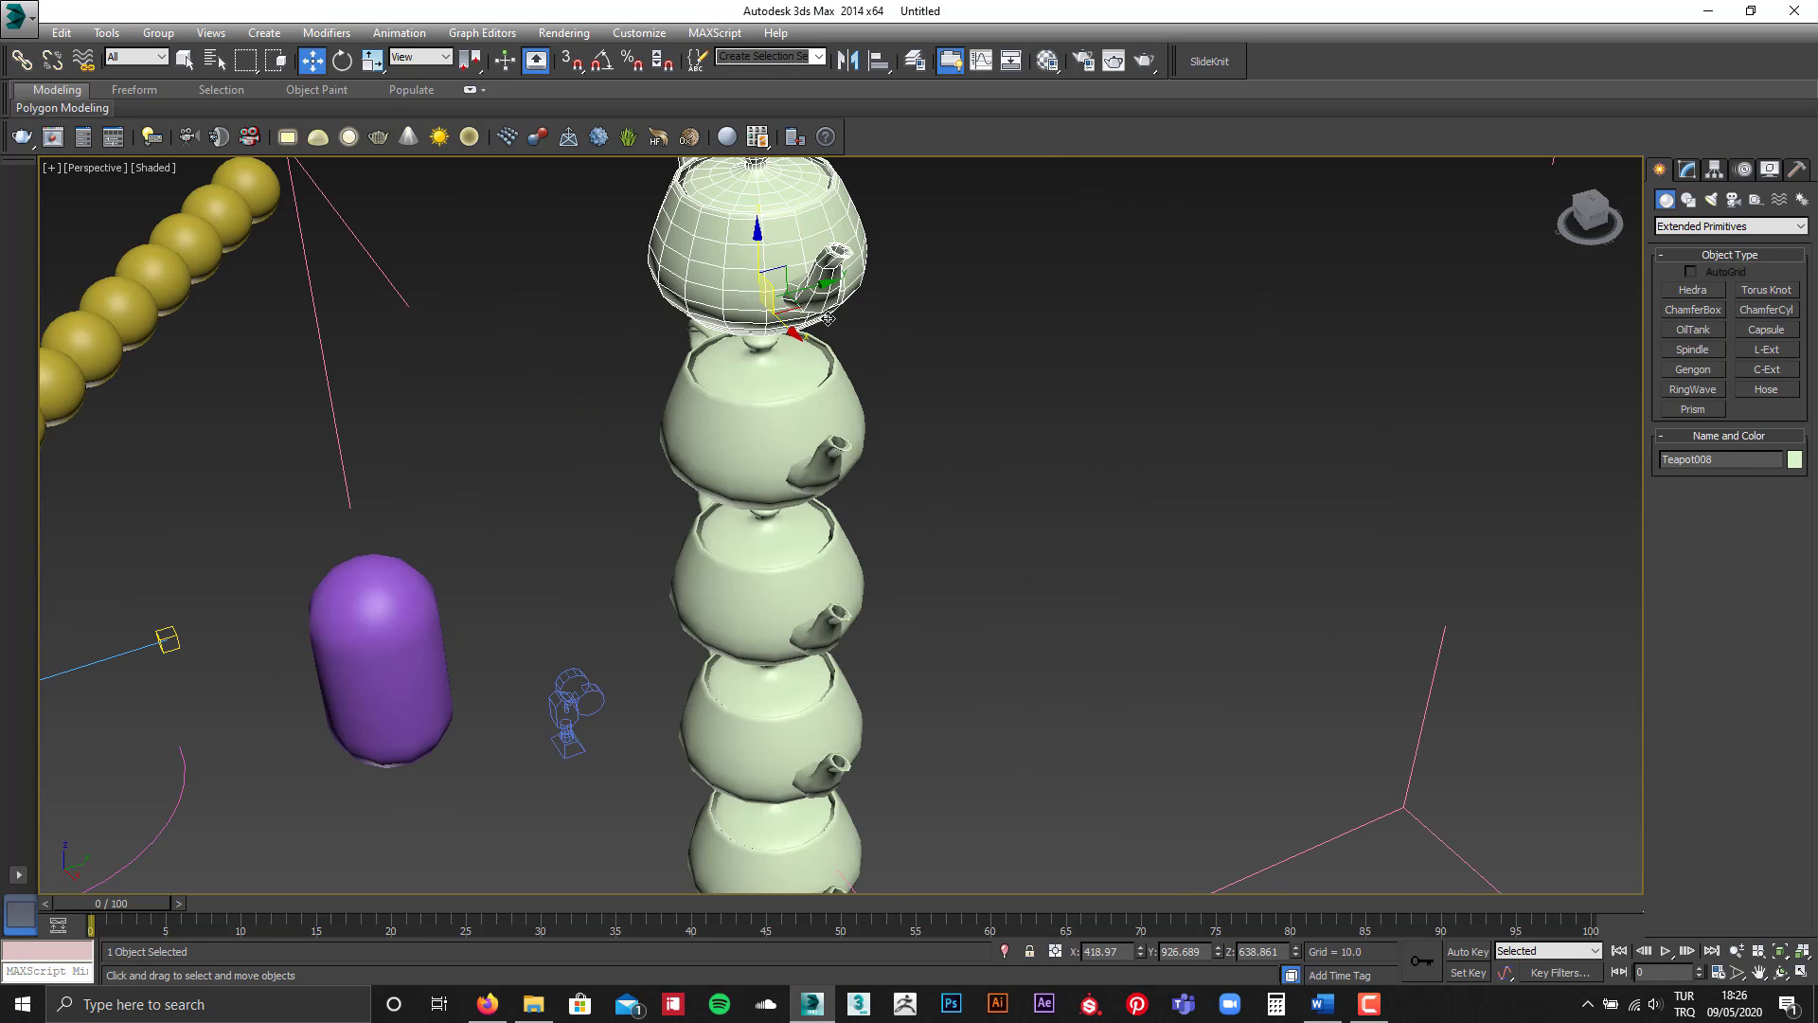
{"action": "left_click", "coordinate": [833, 417]}
{"action": "left_click", "coordinate": [819, 557]}
{"action": "scroll", "coordinate": [819, 557], "scroll_direction": "down", "scroll_amount": 5}
{"action": "left_click", "coordinate": [796, 455]}
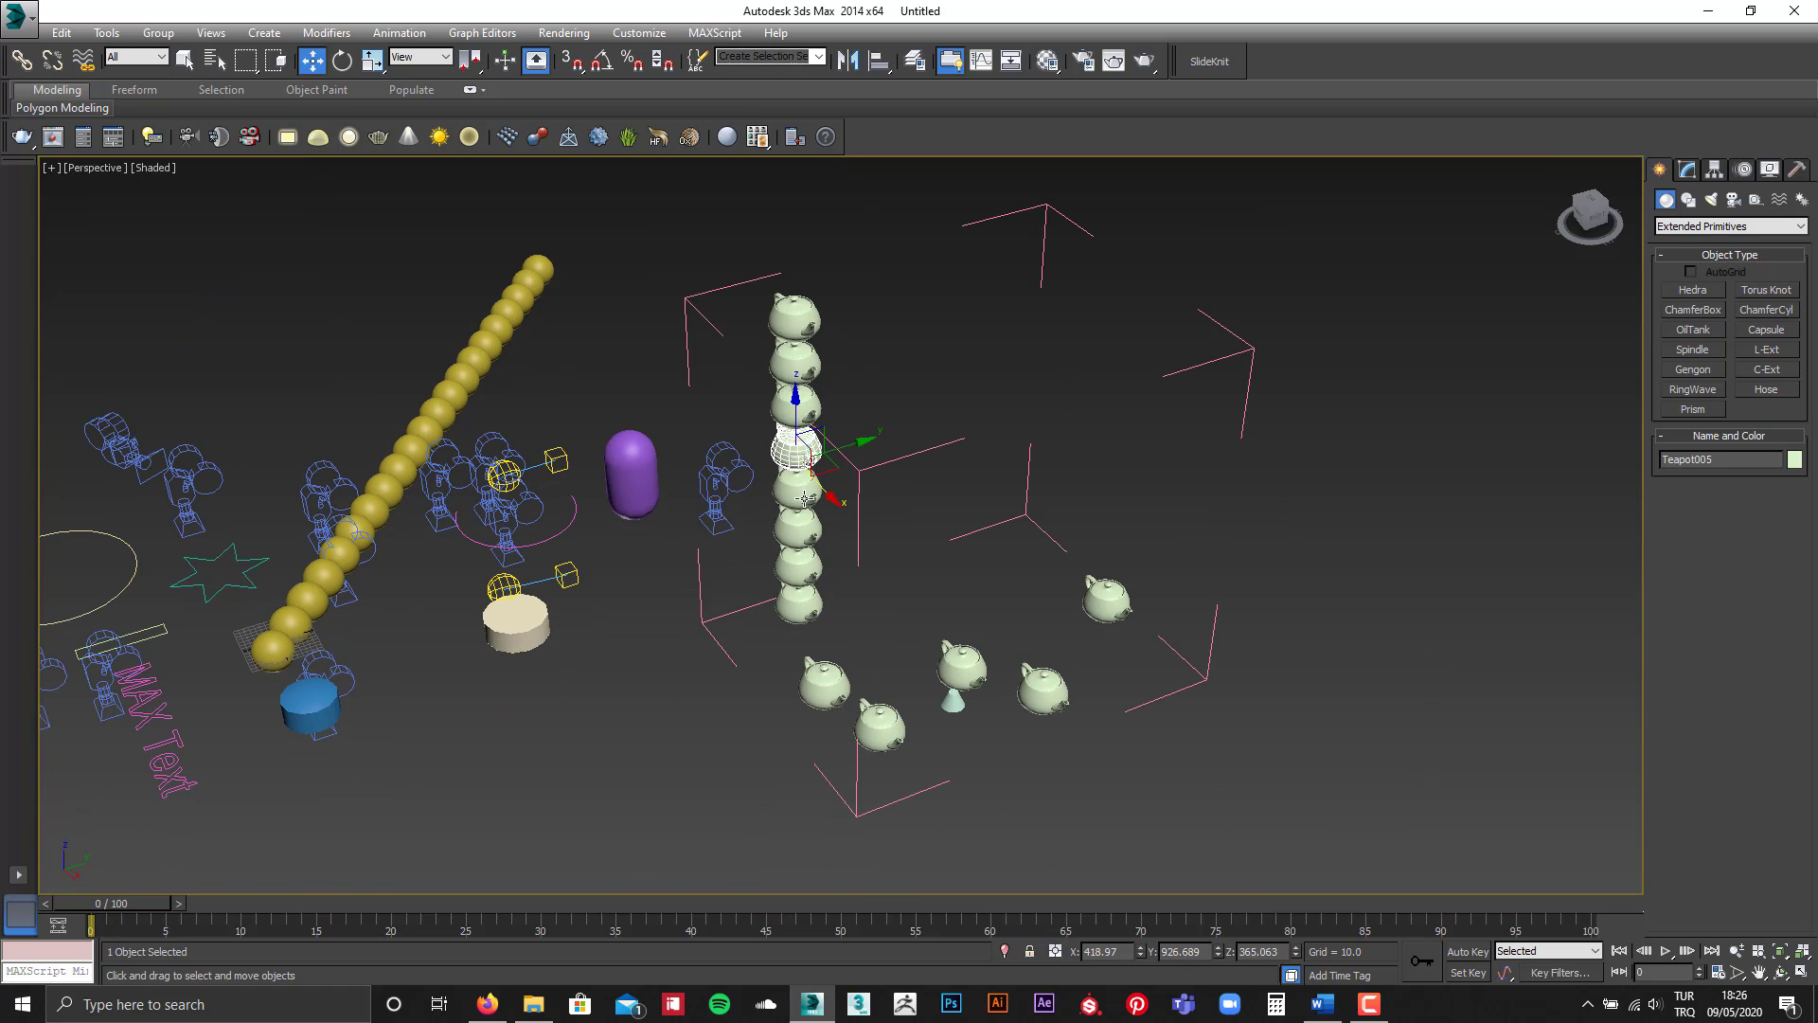
{"action": "left_click", "coordinate": [805, 491]}
{"action": "left_click", "coordinate": [802, 529]}
{"action": "left_click", "coordinate": [801, 568]}
{"action": "left_click", "coordinate": [801, 606]}
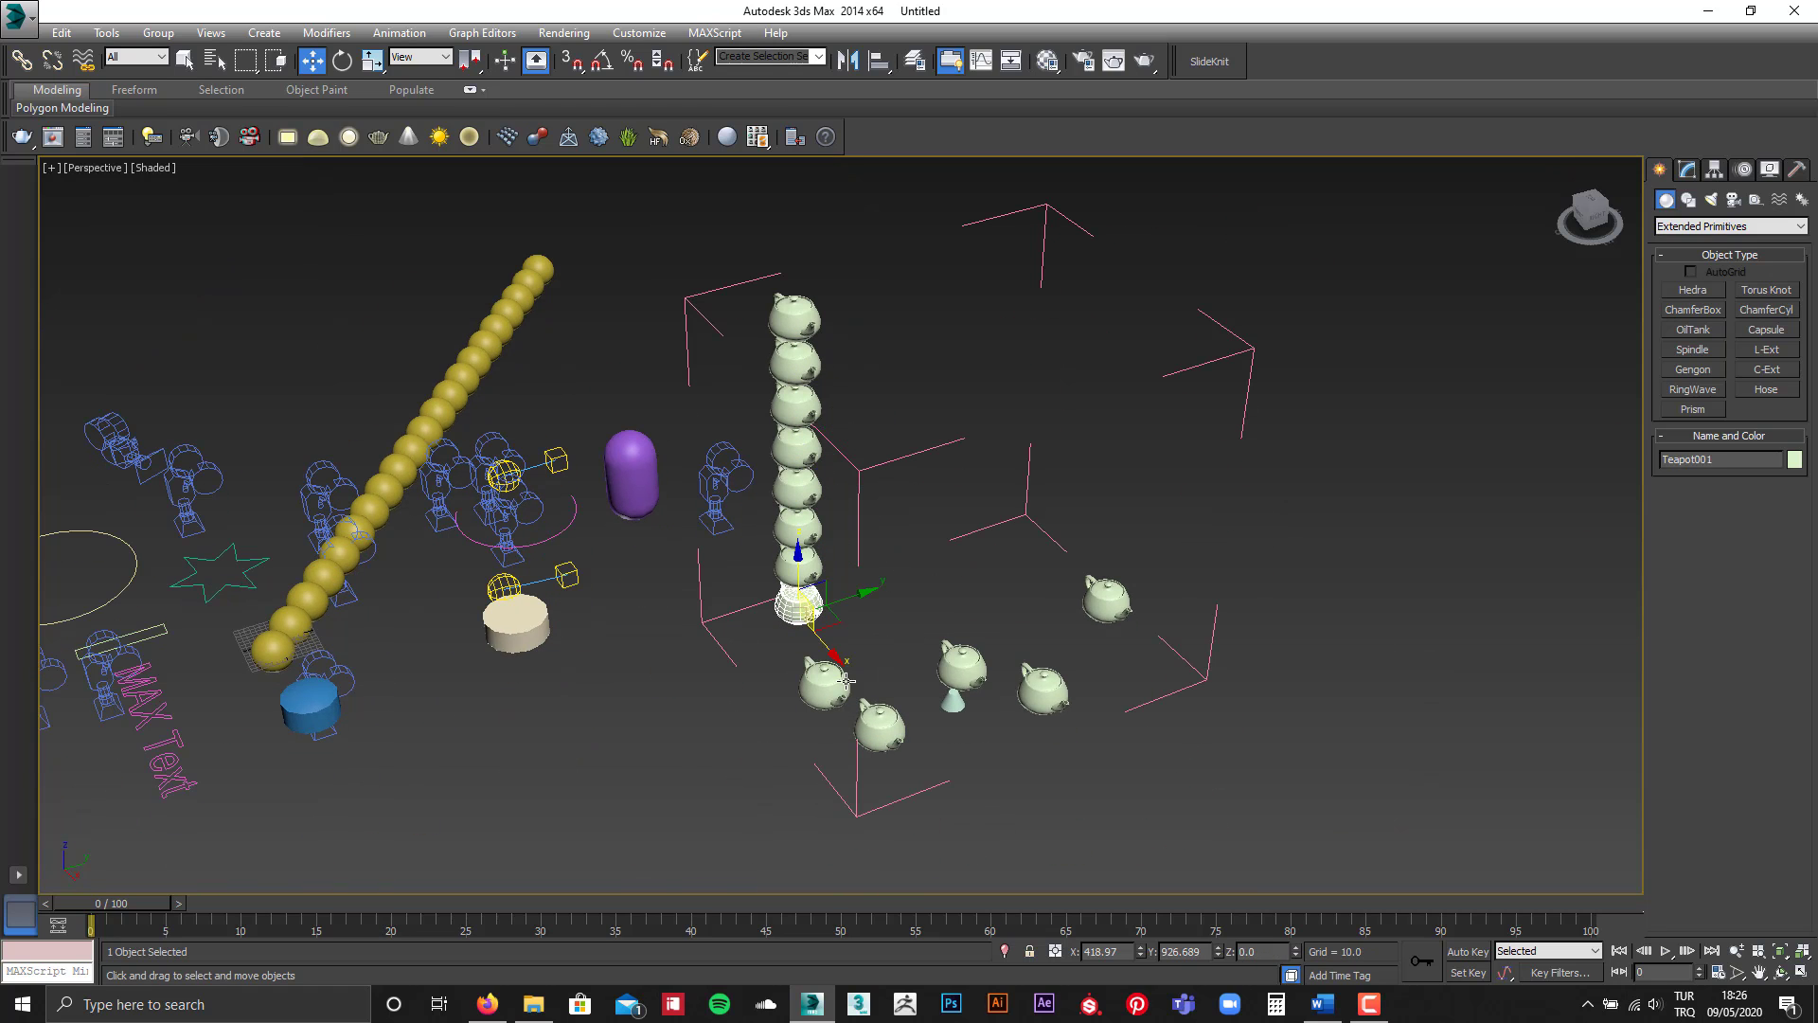
{"action": "left_click", "coordinate": [879, 725]}
{"action": "left_click", "coordinate": [962, 668]}
{"action": "scroll", "coordinate": [980, 682], "scroll_direction": "up", "scroll_amount": 3}
Step: Scale the floor teapot about 2.5 times larger and rotate it around its vertical axis
{"action": "key", "text": "r"}
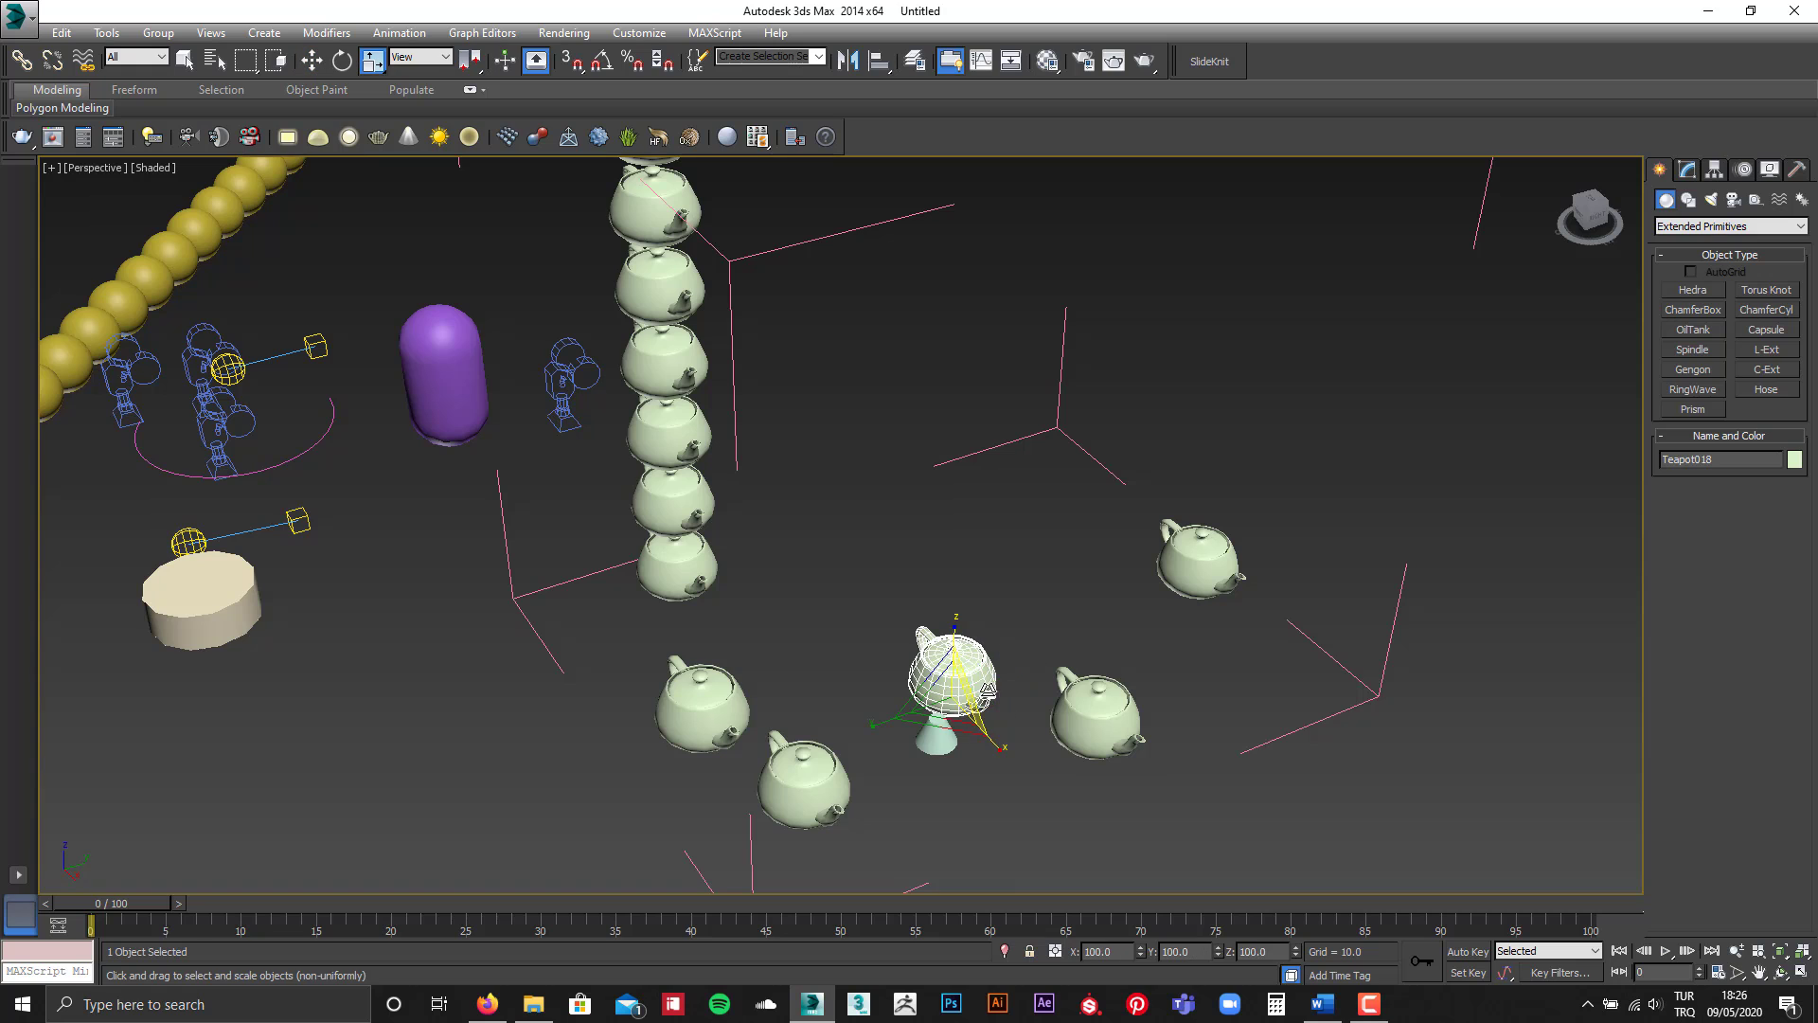
{"action": "left_click_drag", "start_coordinate": [987, 689], "coordinate": [956, 554]}
{"action": "key", "text": "w"}
{"action": "key", "text": "e"}
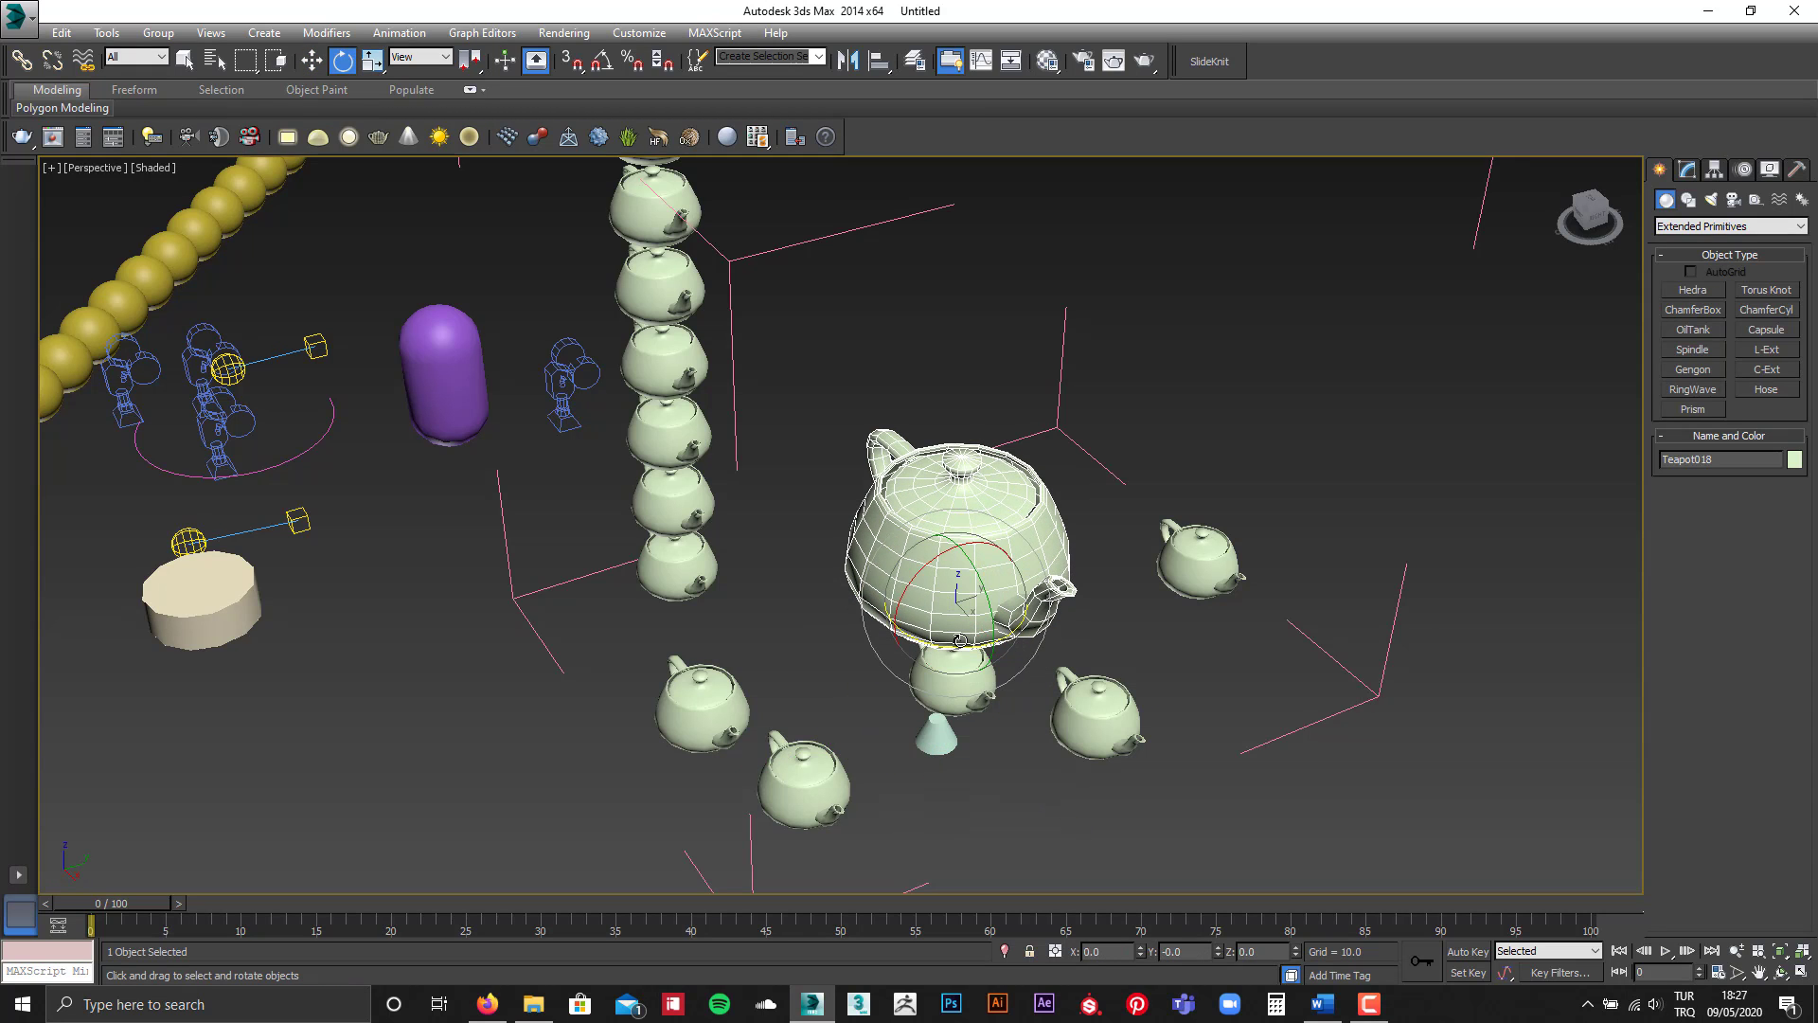
{"action": "left_click_drag", "start_coordinate": [960, 640], "coordinate": [1047, 636]}
{"action": "key", "text": "w"}
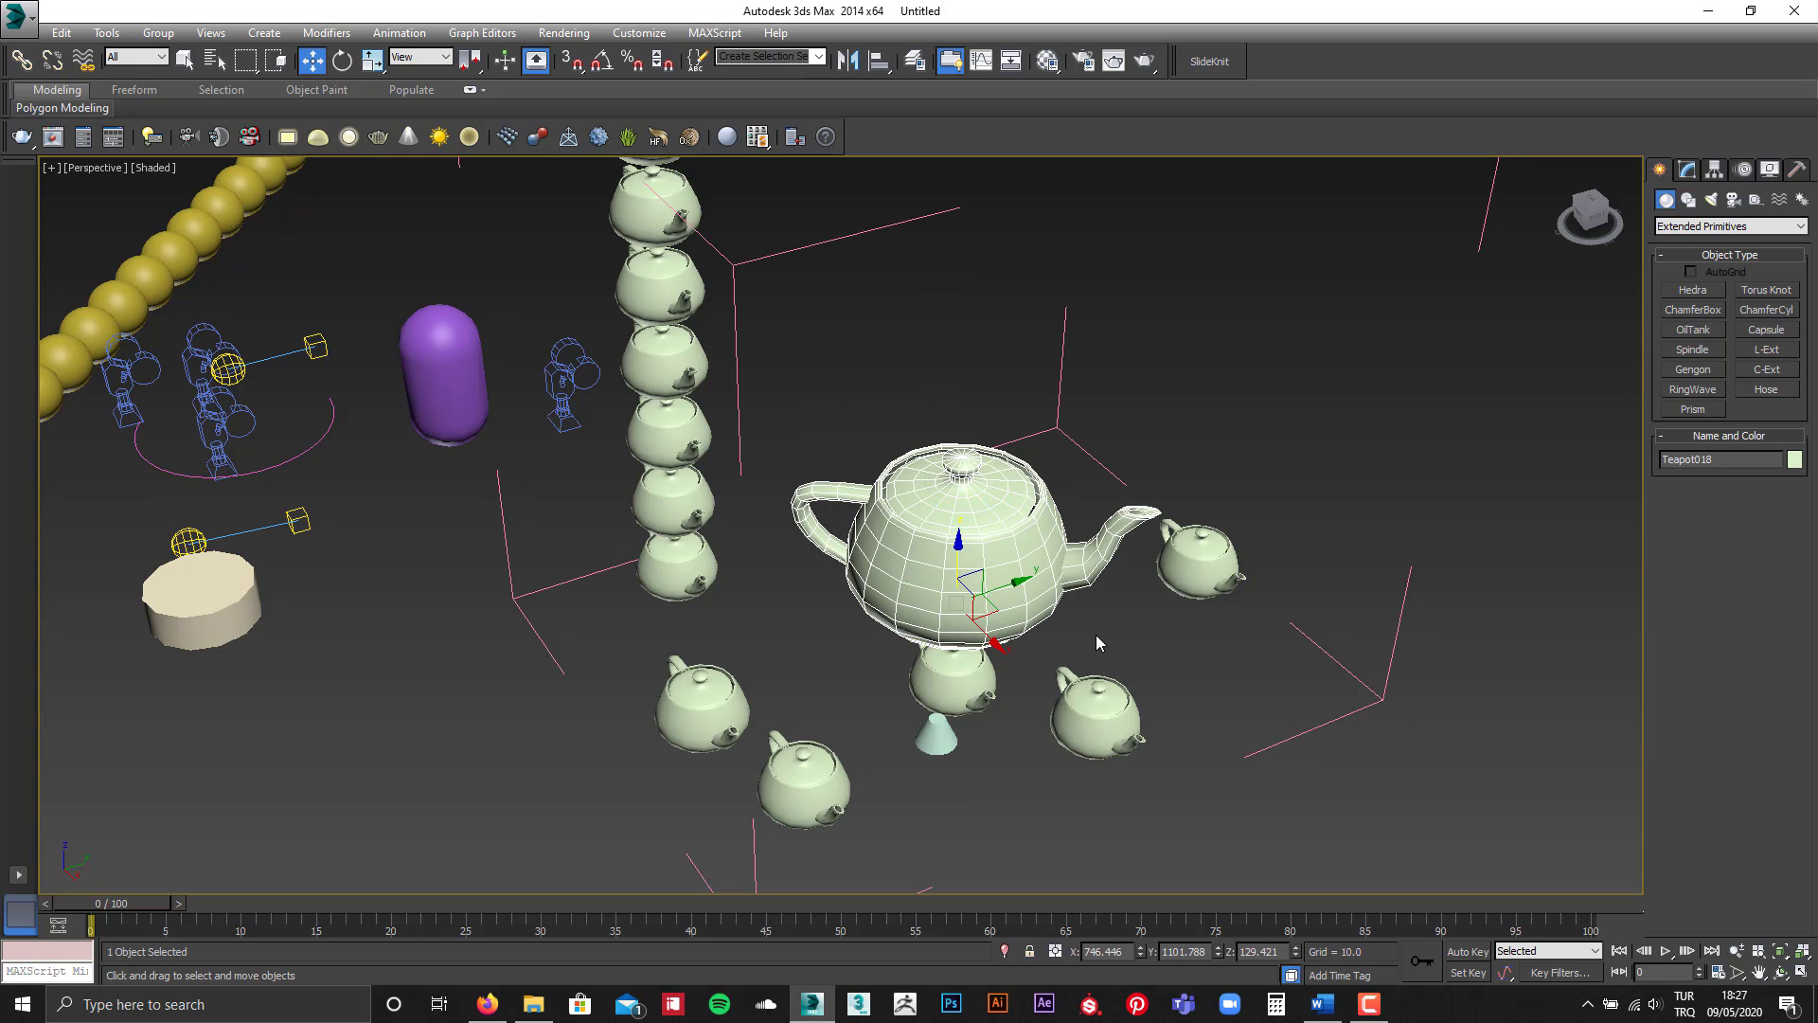
{"action": "left_click", "coordinate": [1192, 561]}
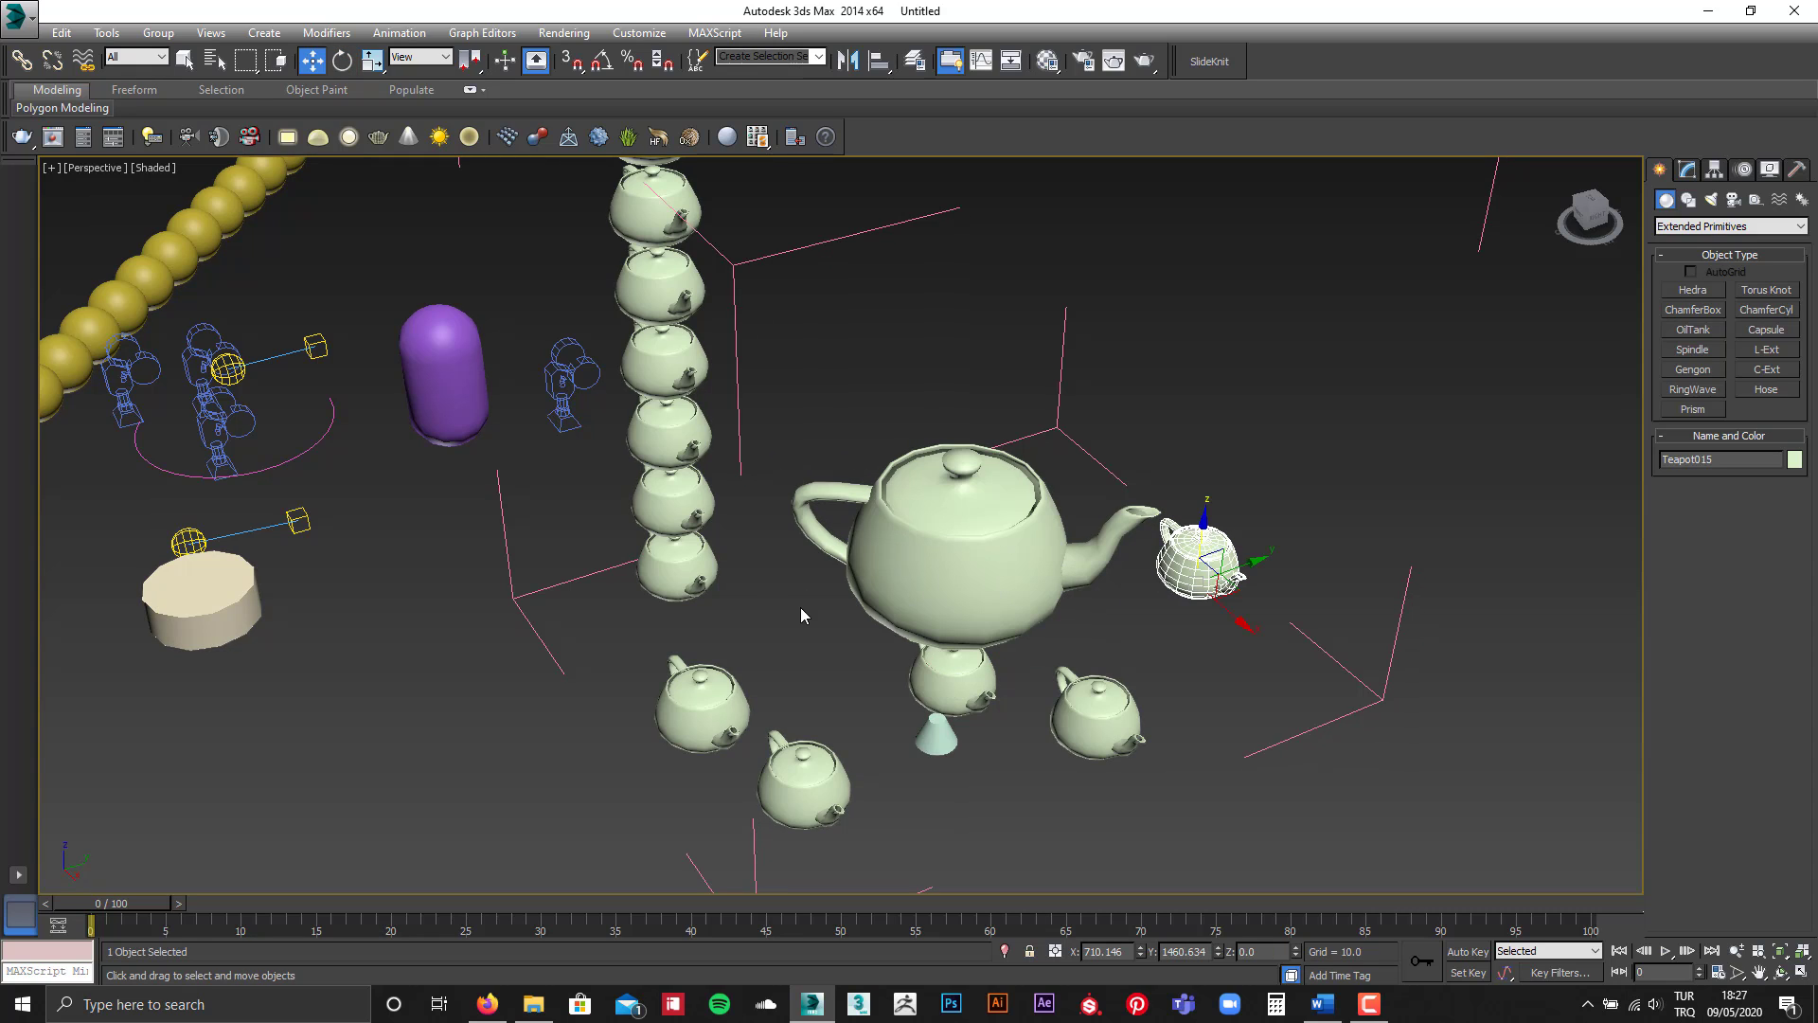
{"action": "scroll", "coordinate": [799, 606], "scroll_direction": "down", "scroll_amount": 3}
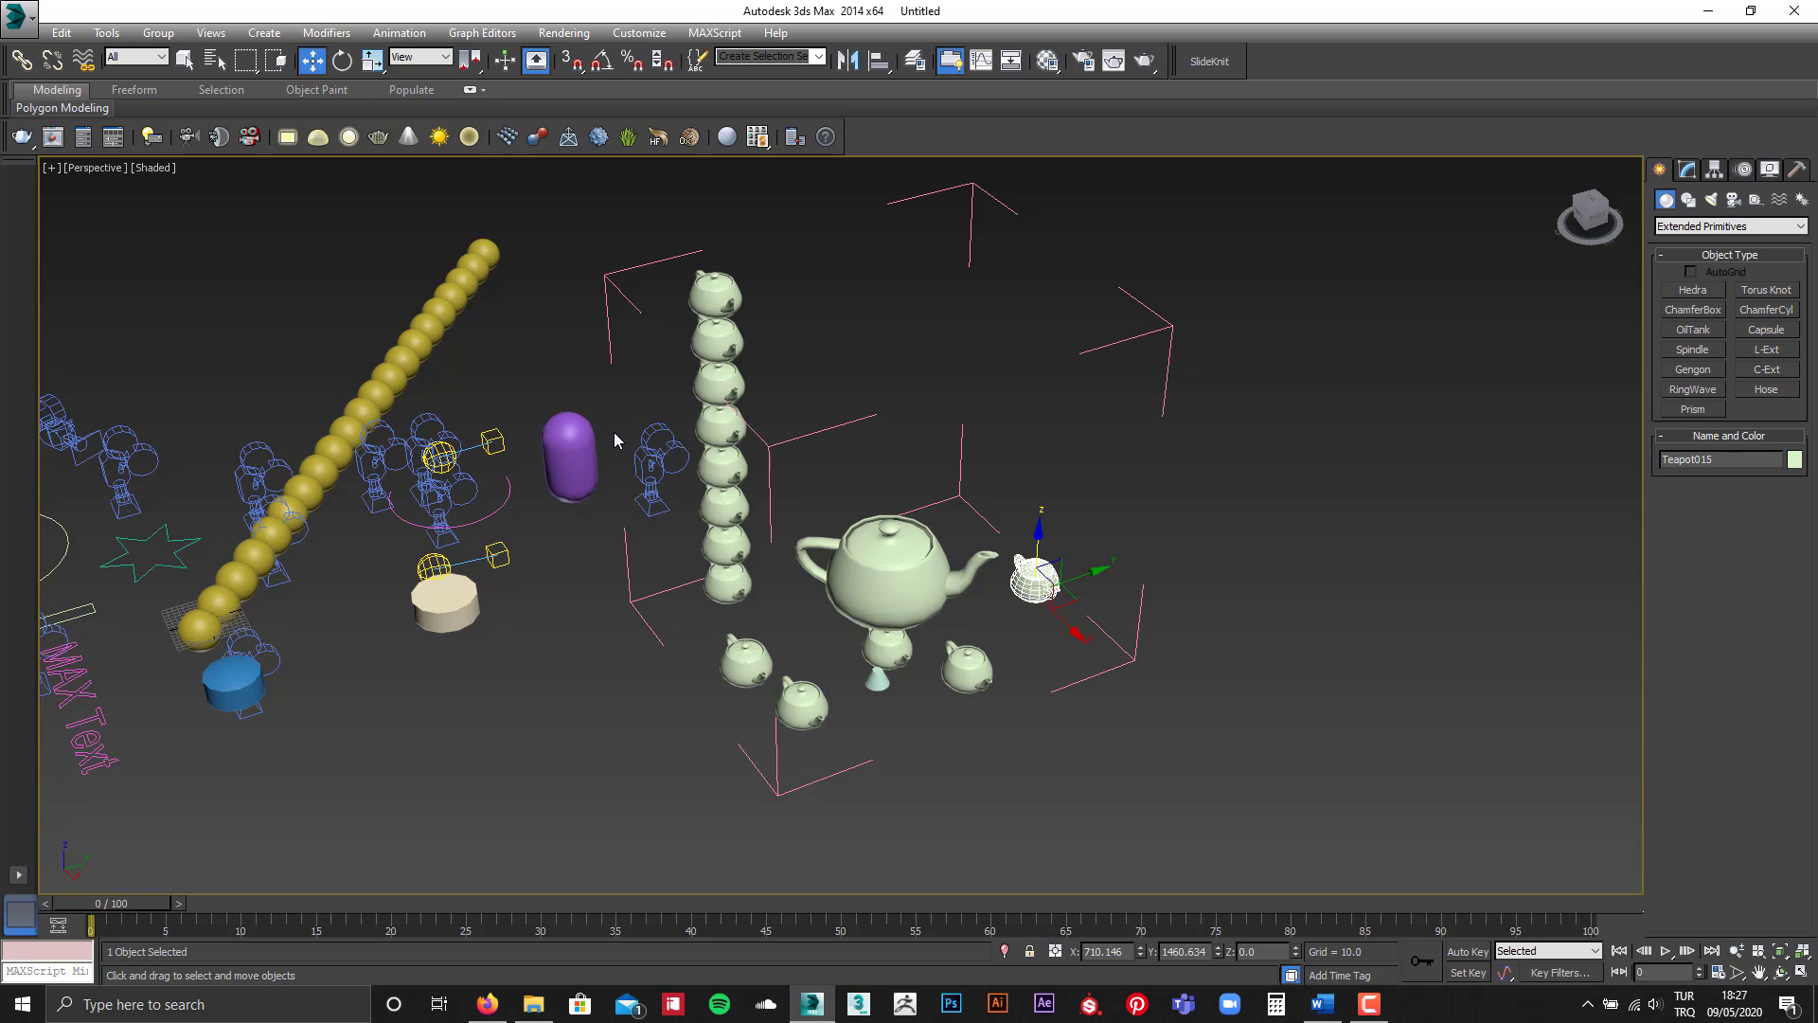
Step: Detach the small teapot from the caydanlik group and move it off to the right
{"action": "left_click", "coordinate": [158, 32]}
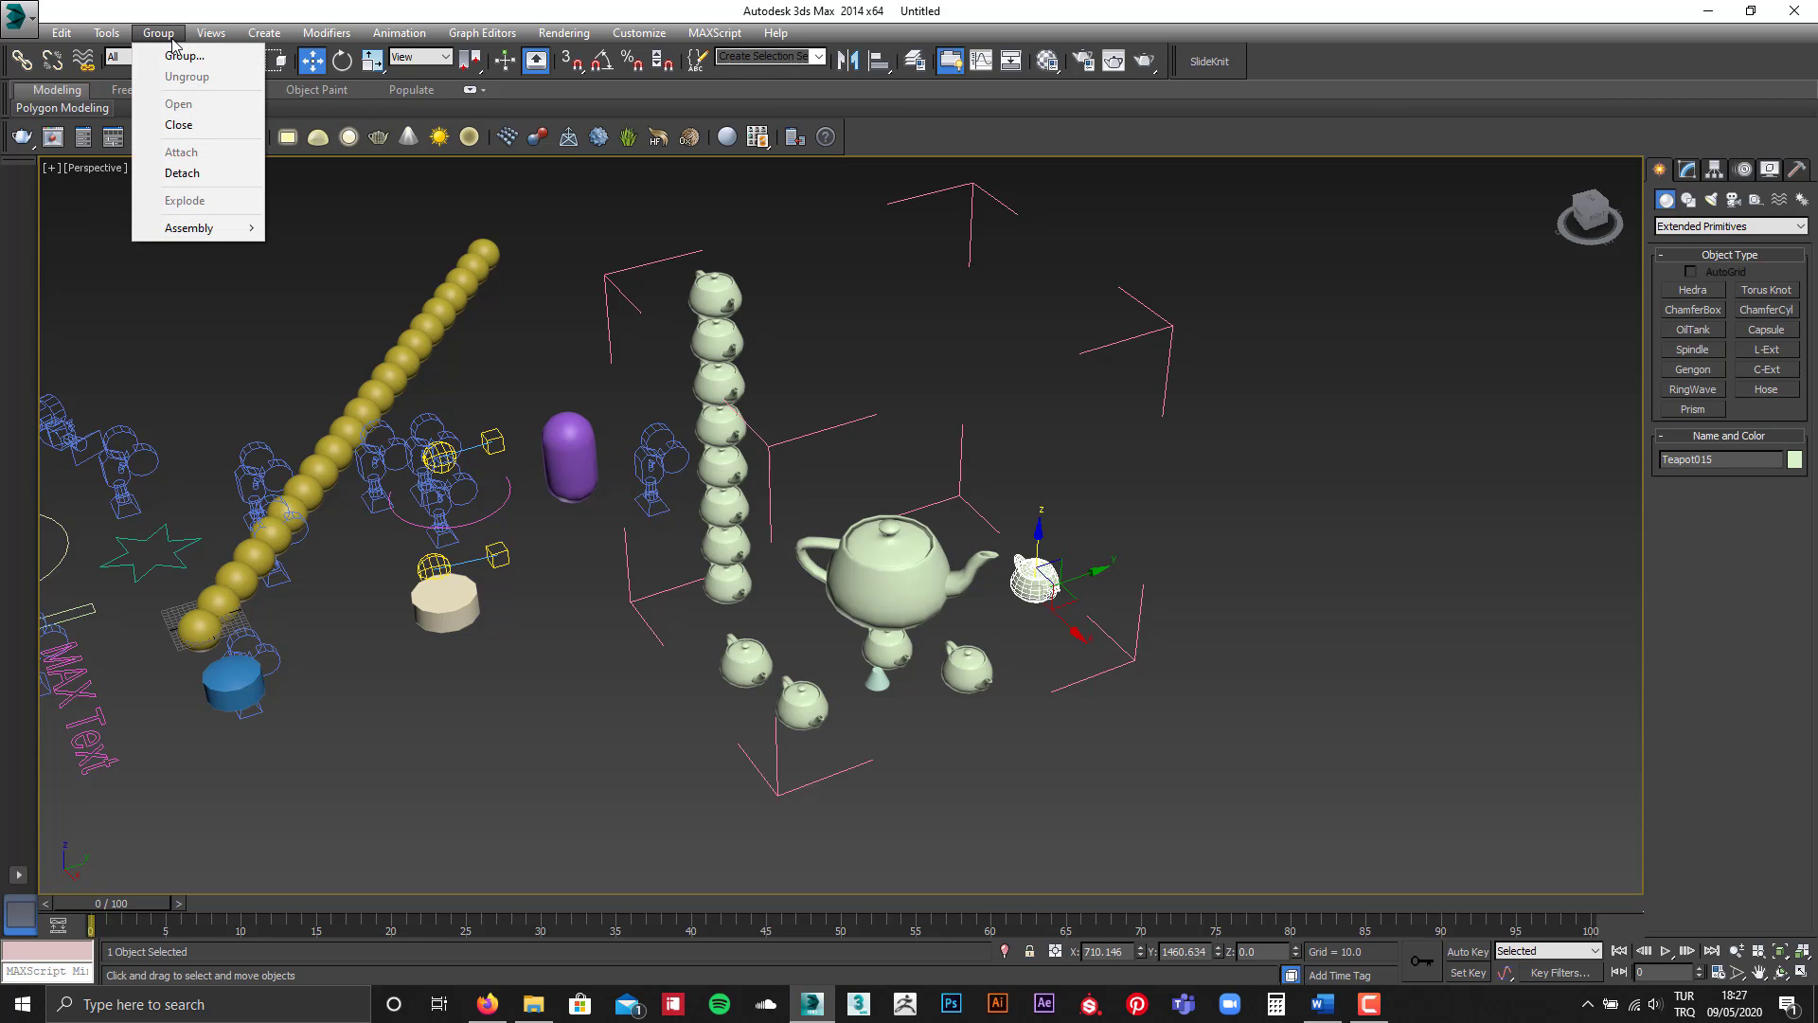
{"action": "left_click", "coordinate": [1084, 568]}
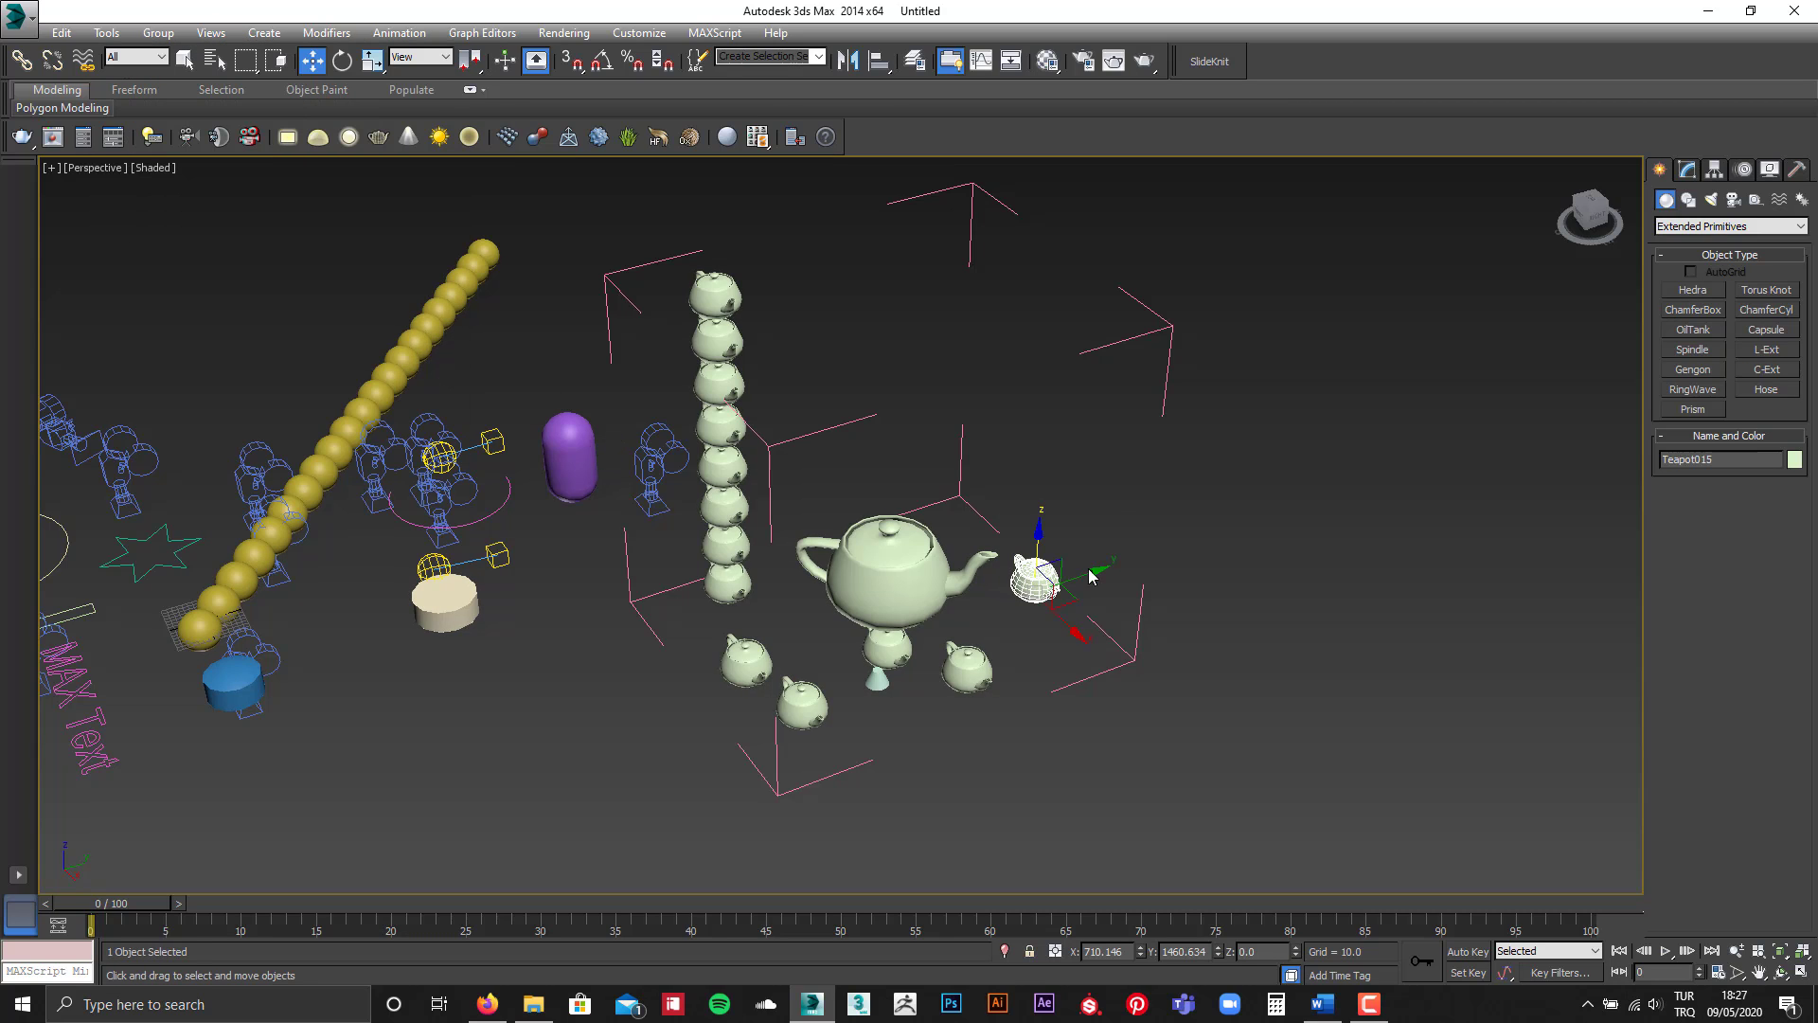
{"action": "left_click", "coordinate": [182, 35]}
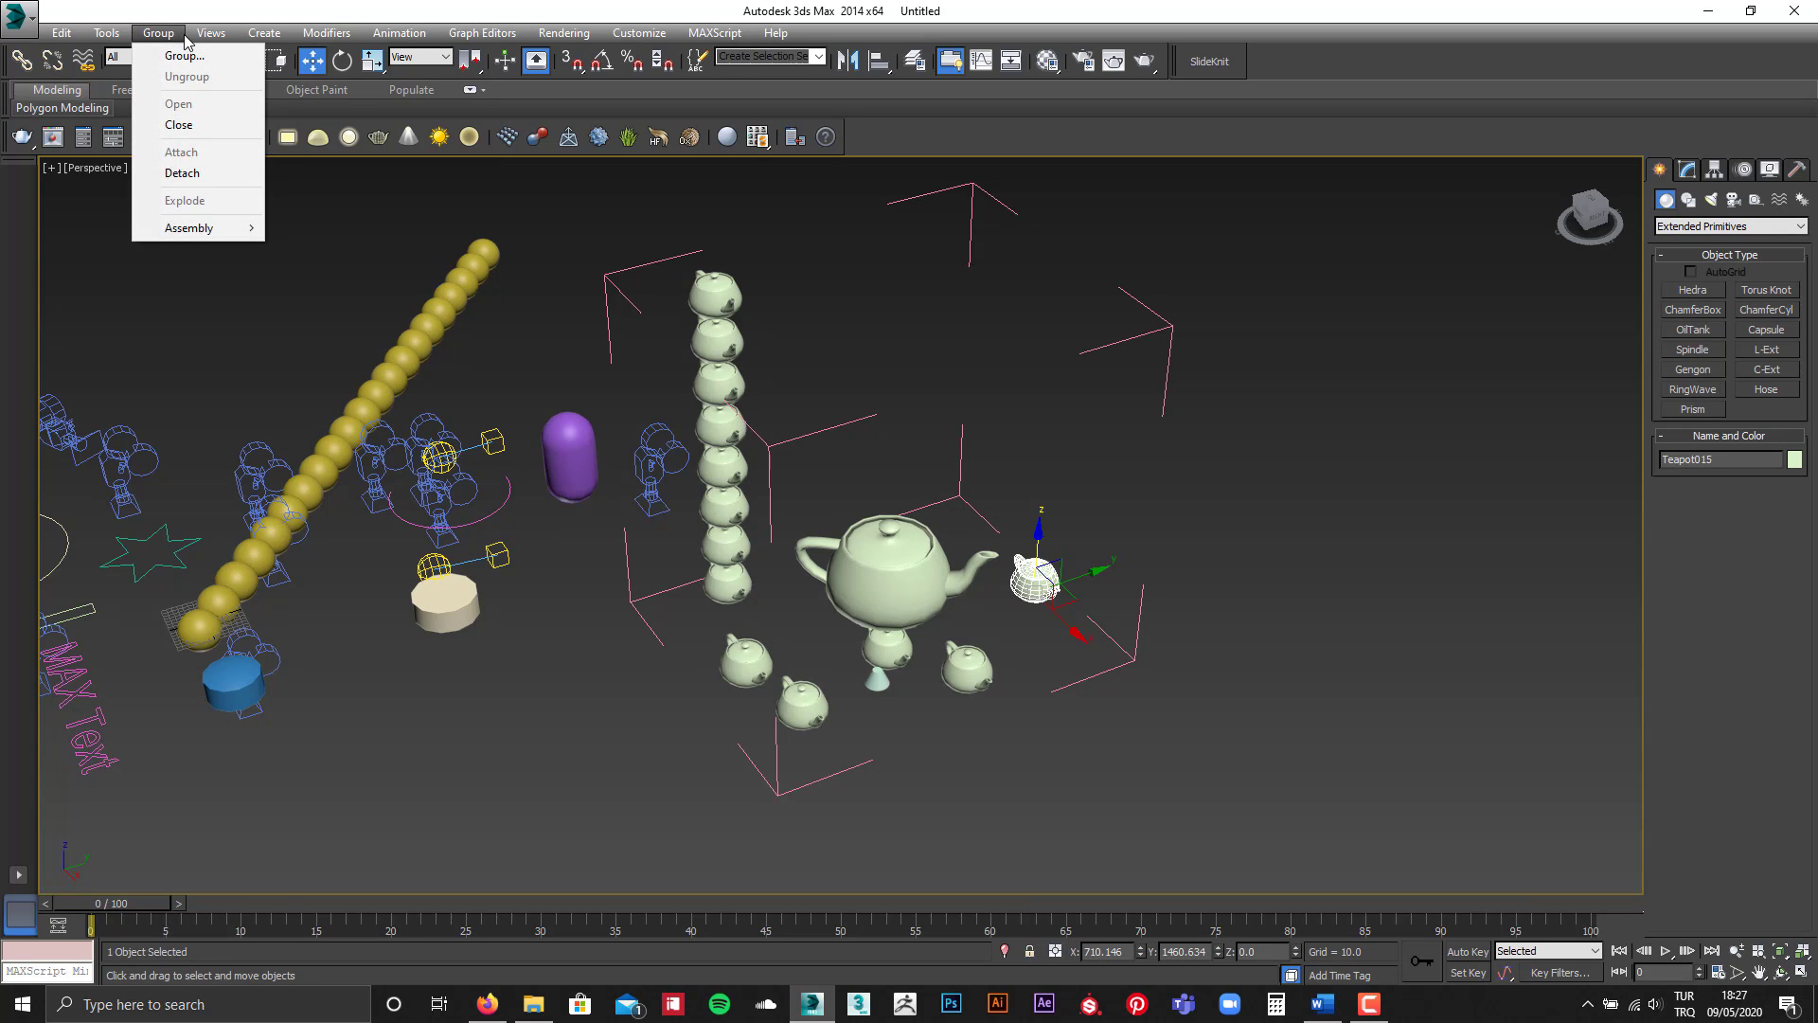
{"action": "left_click", "coordinate": [182, 174]}
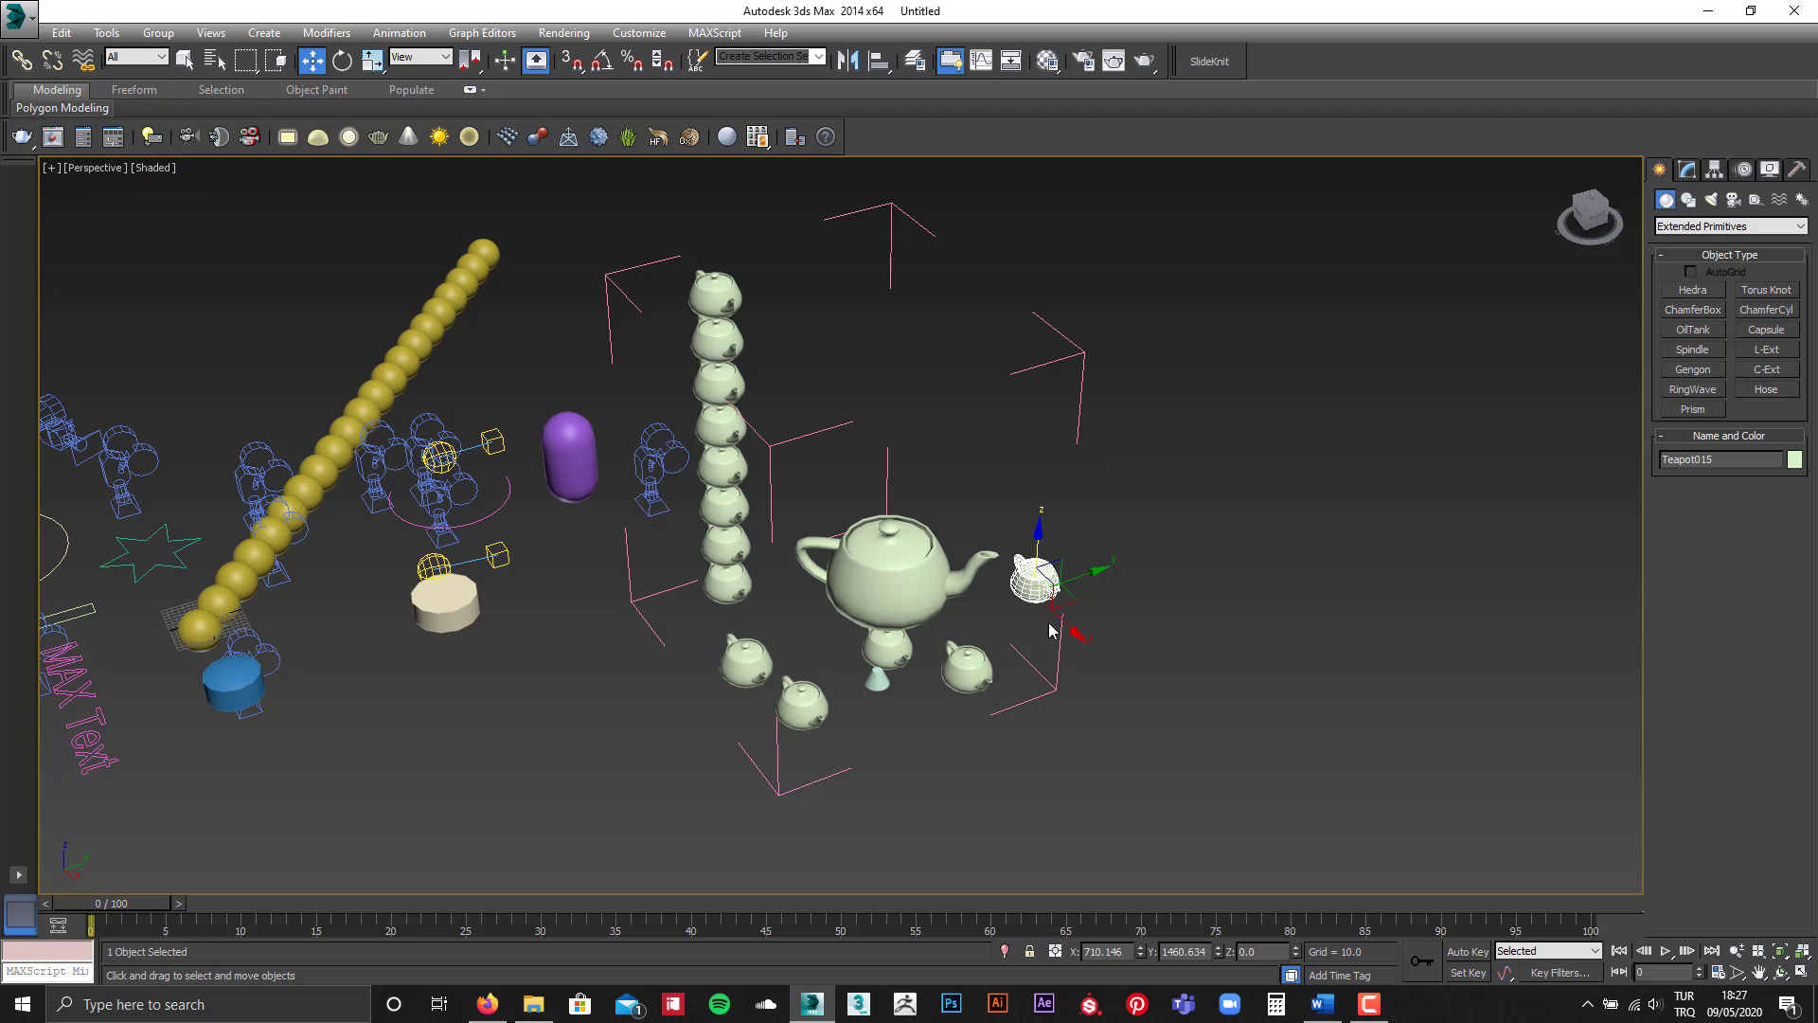
{"action": "mouse_move", "coordinate": [1099, 571]}
{"action": "left_mouse_down"}
{"action": "mouse_move", "coordinate": [1439, 471]}
{"action": "mouse_move", "coordinate": [1346, 499]}
{"action": "mouse_move", "coordinate": [1385, 489]}
{"action": "left_mouse_up"}
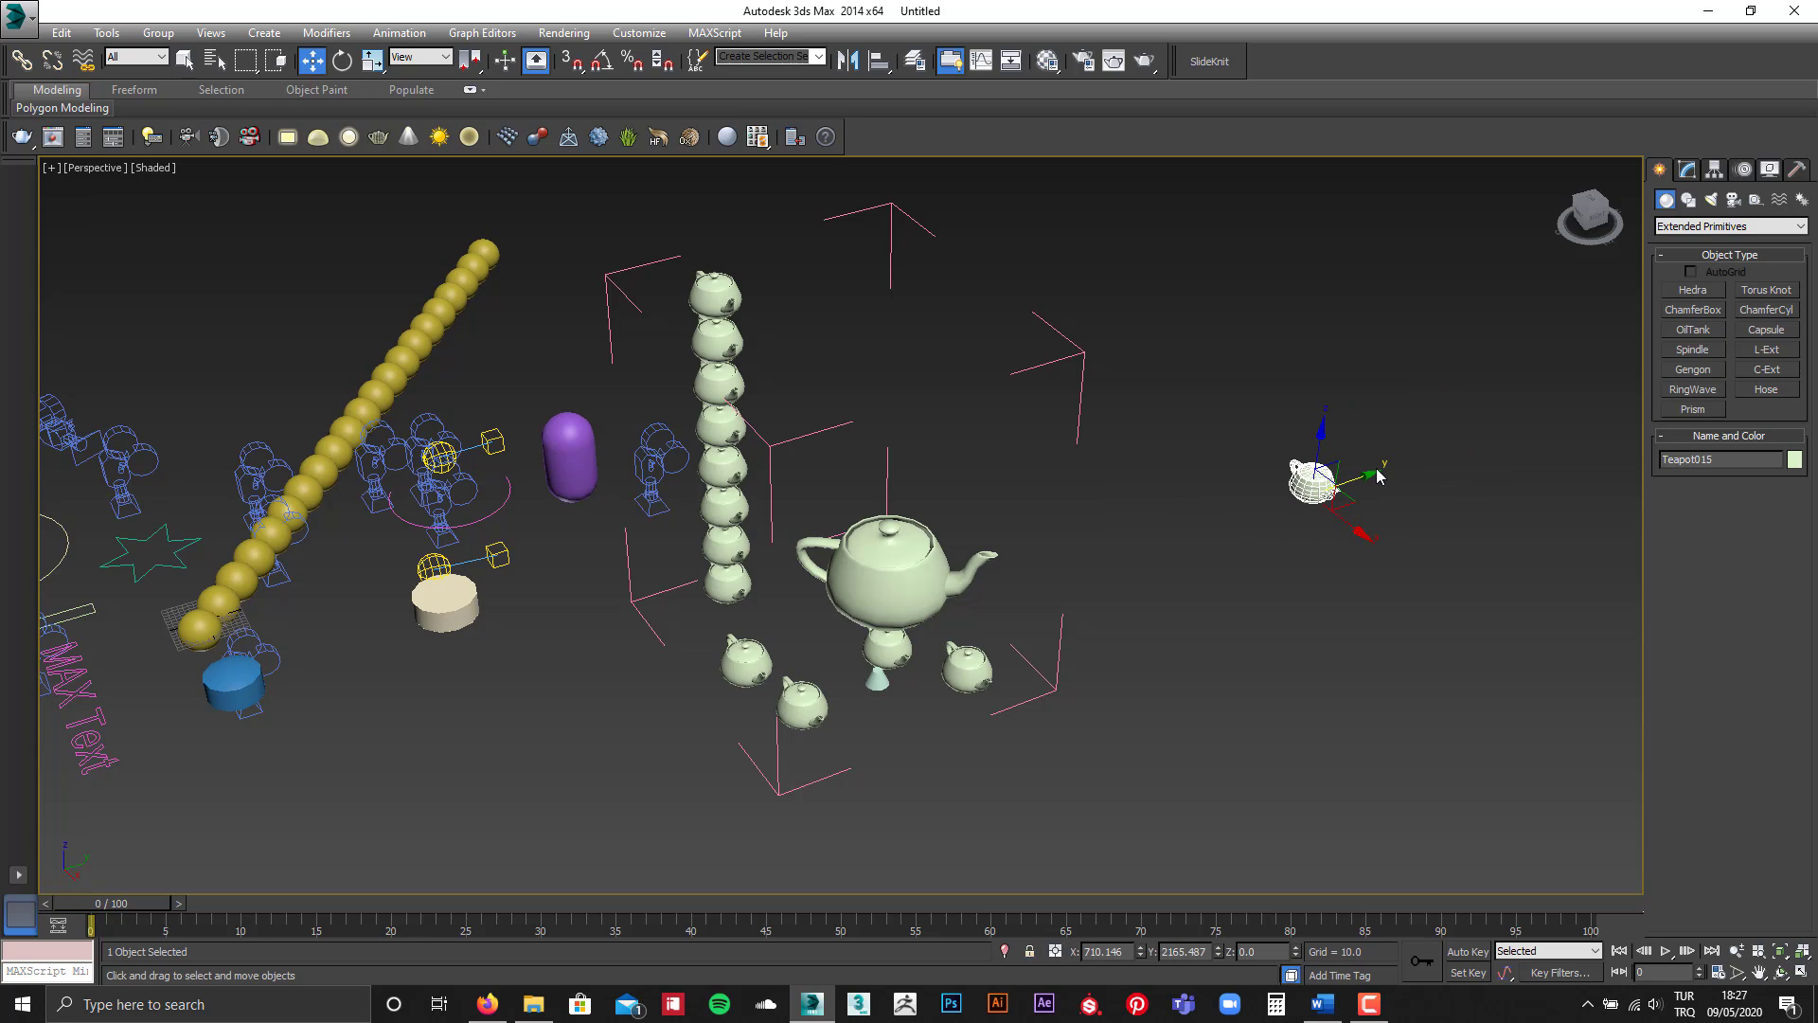
{"action": "left_click", "coordinate": [159, 33]}
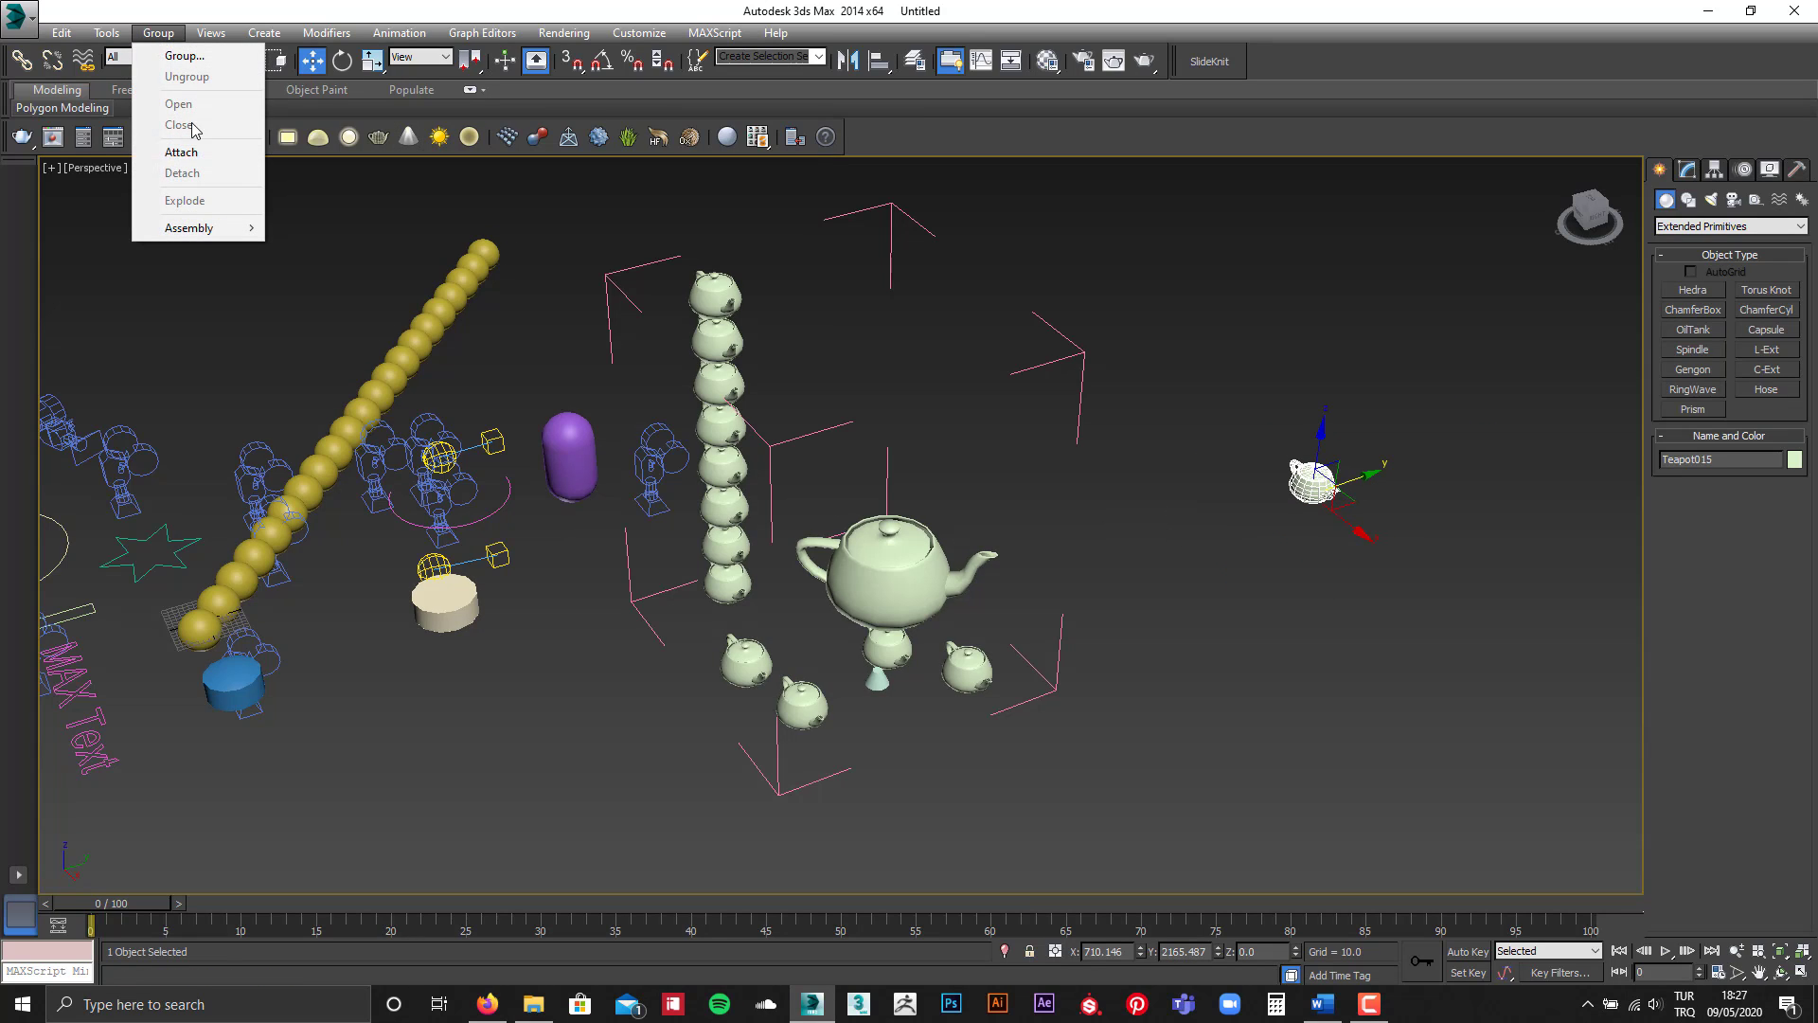
{"action": "left_click", "coordinate": [524, 195]}
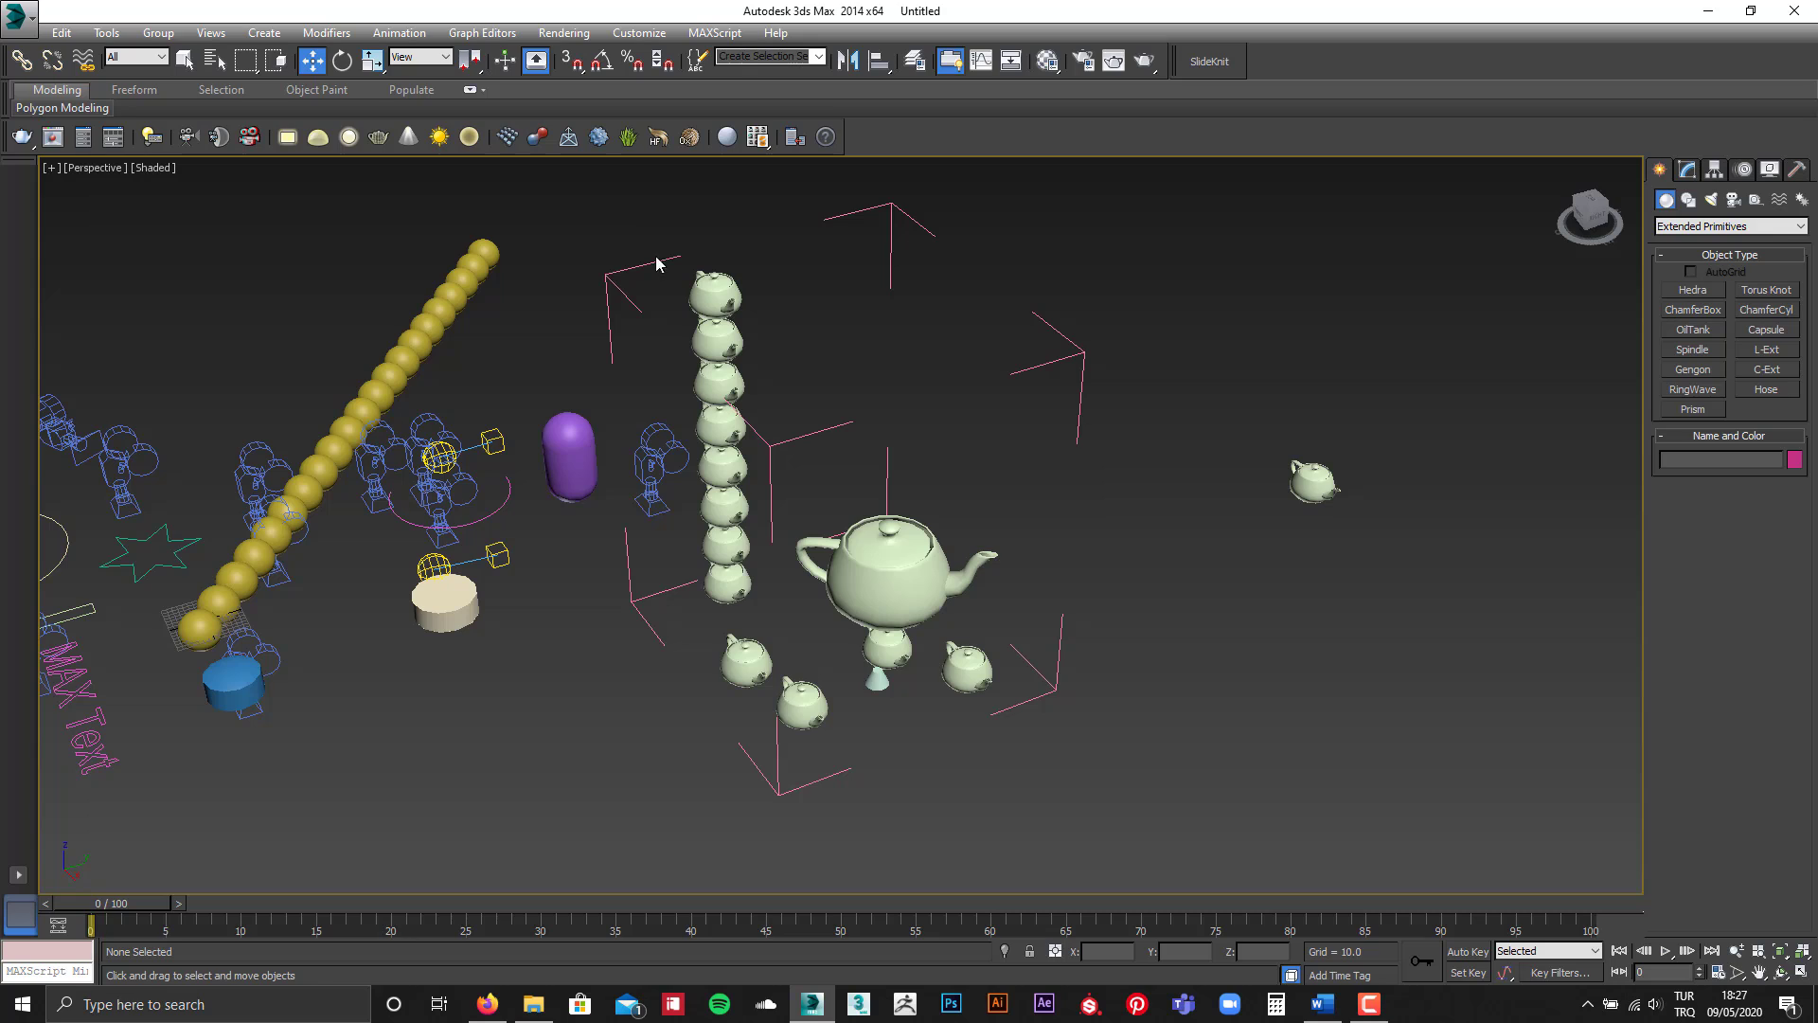
Step: Attach the purple capsule to the teapot group and move the group right
{"action": "left_click", "coordinate": [560, 443]}
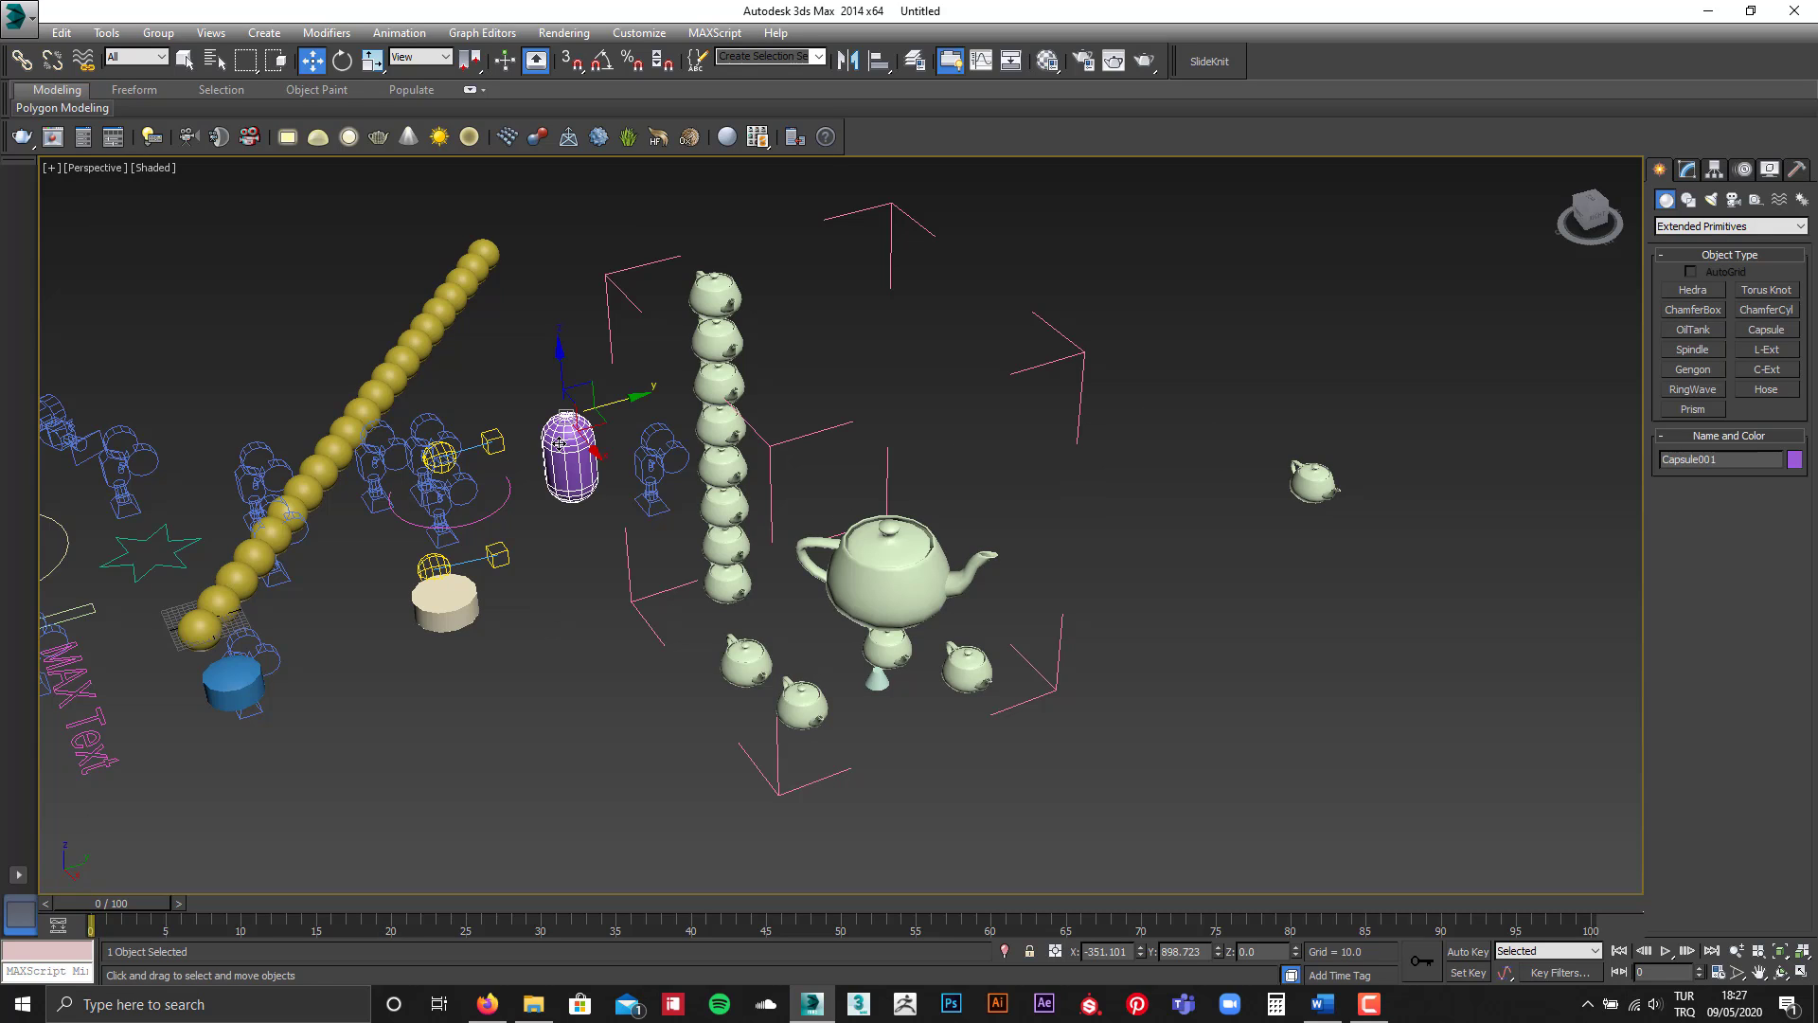
{"action": "left_click", "coordinate": [158, 33]}
{"action": "left_click", "coordinate": [200, 161]}
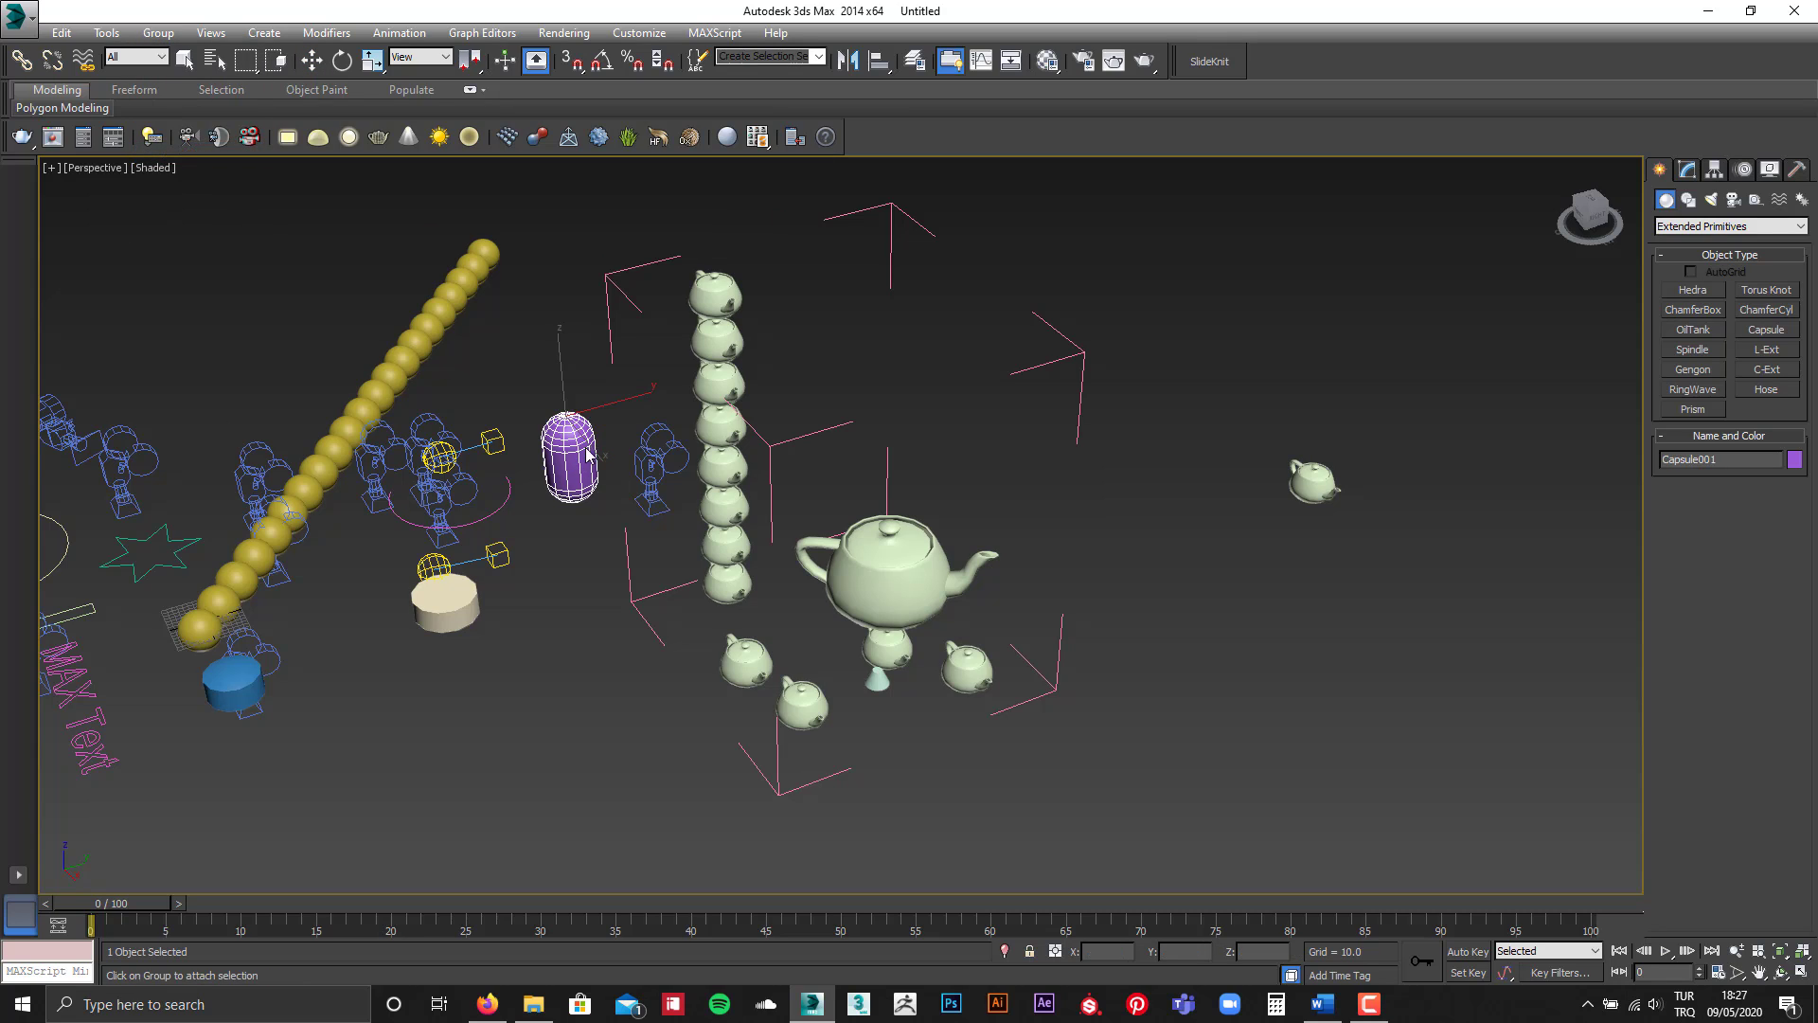
{"action": "left_click", "coordinate": [612, 278]}
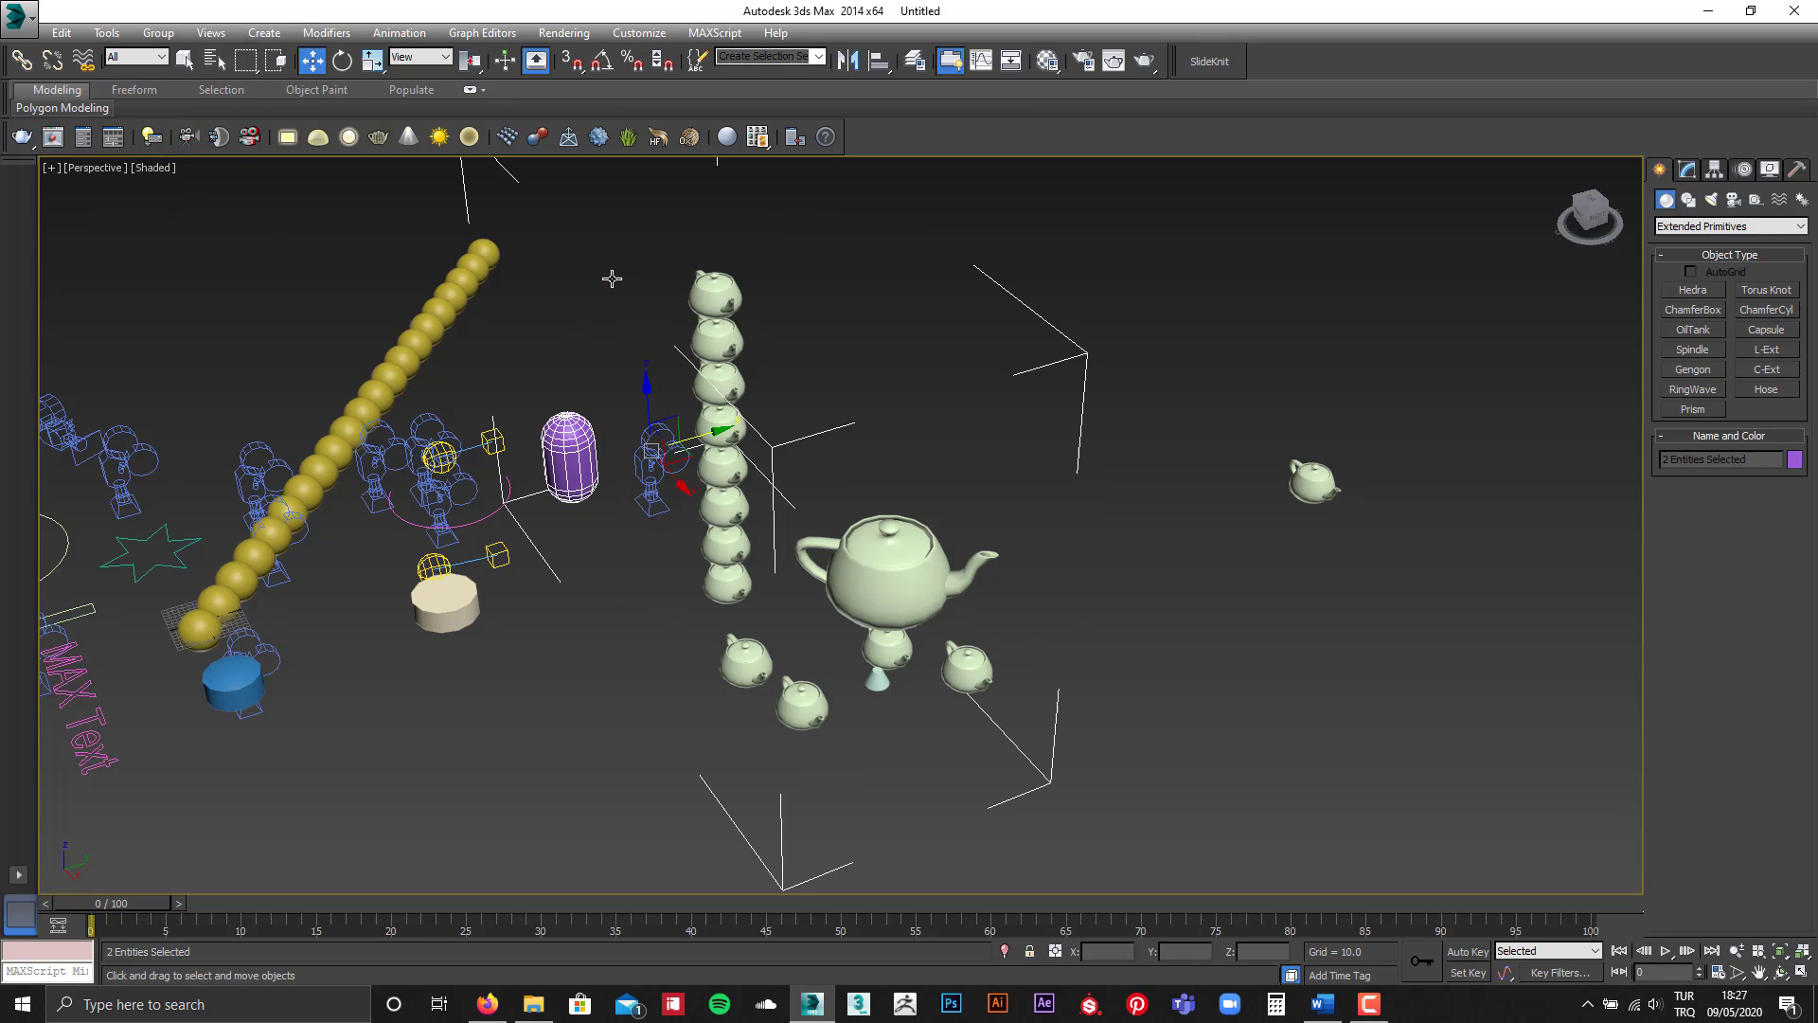
{"action": "right_click", "coordinate": [782, 279]}
{"action": "left_click_drag", "start_coordinate": [744, 429], "coordinate": [894, 460]}
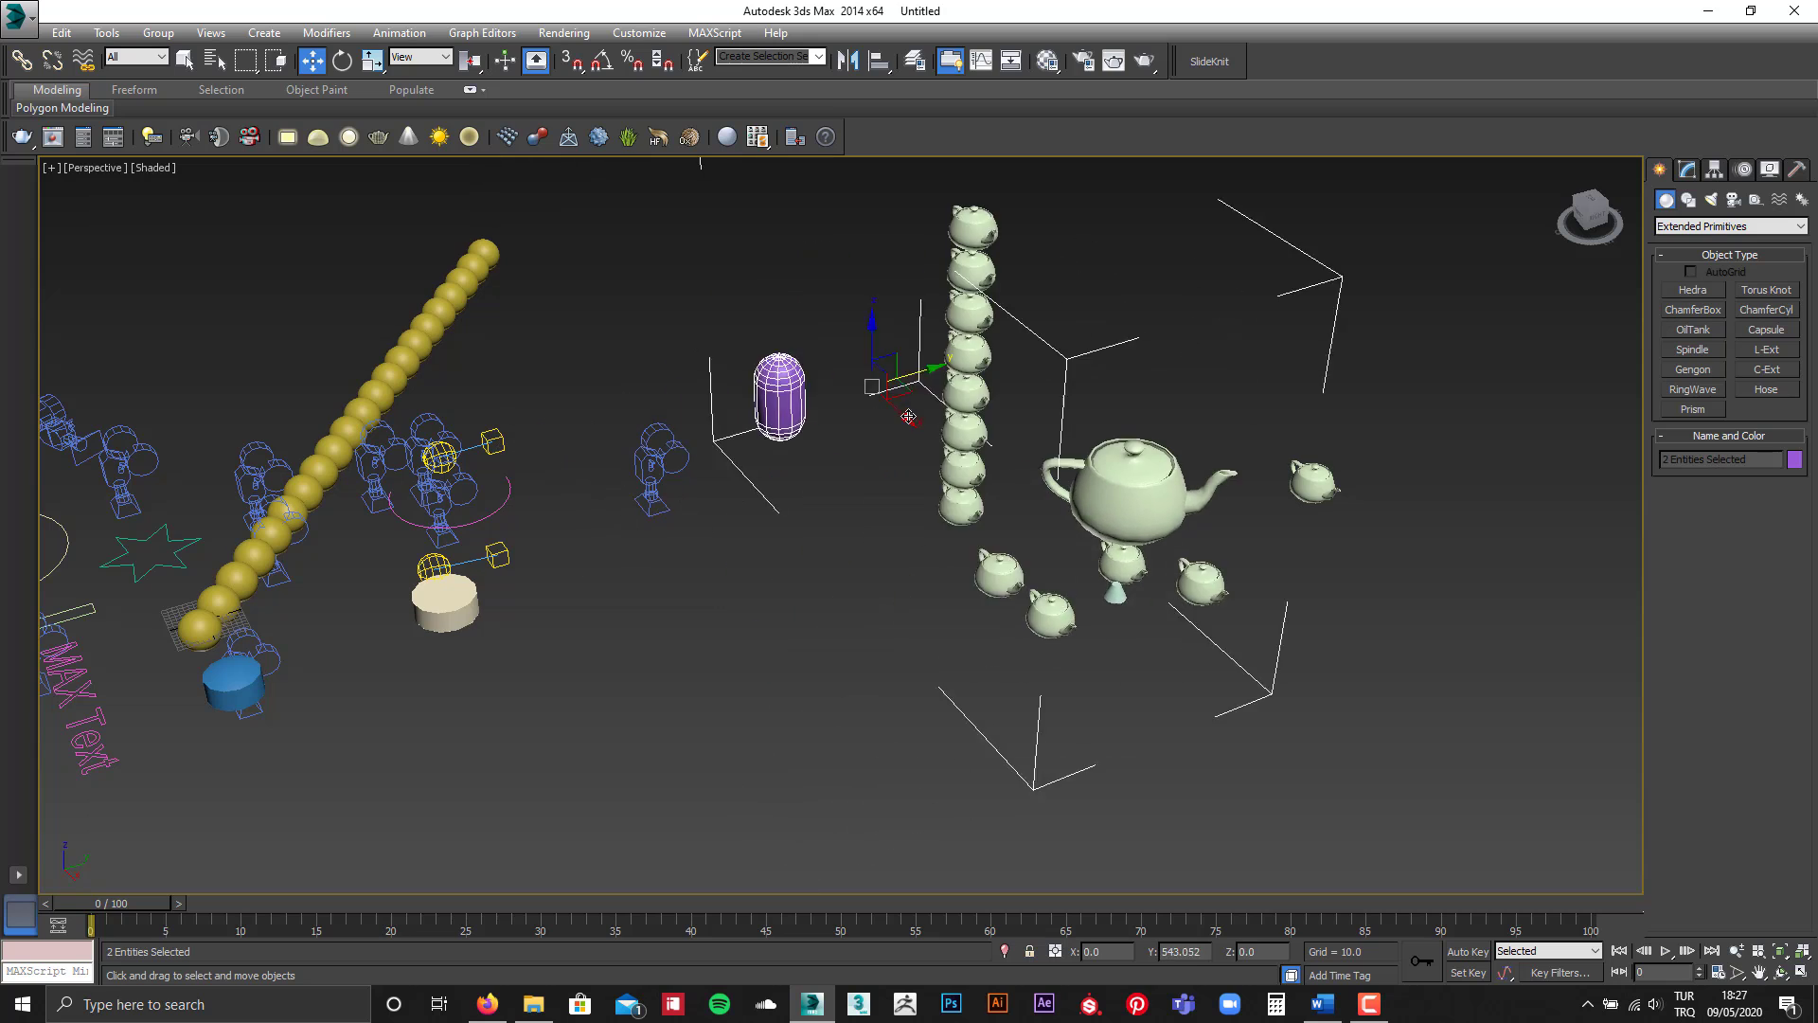
Step: Close the caydanlik group, reselect it and nudge it slightly left and down
{"action": "left_click", "coordinate": [832, 409]}
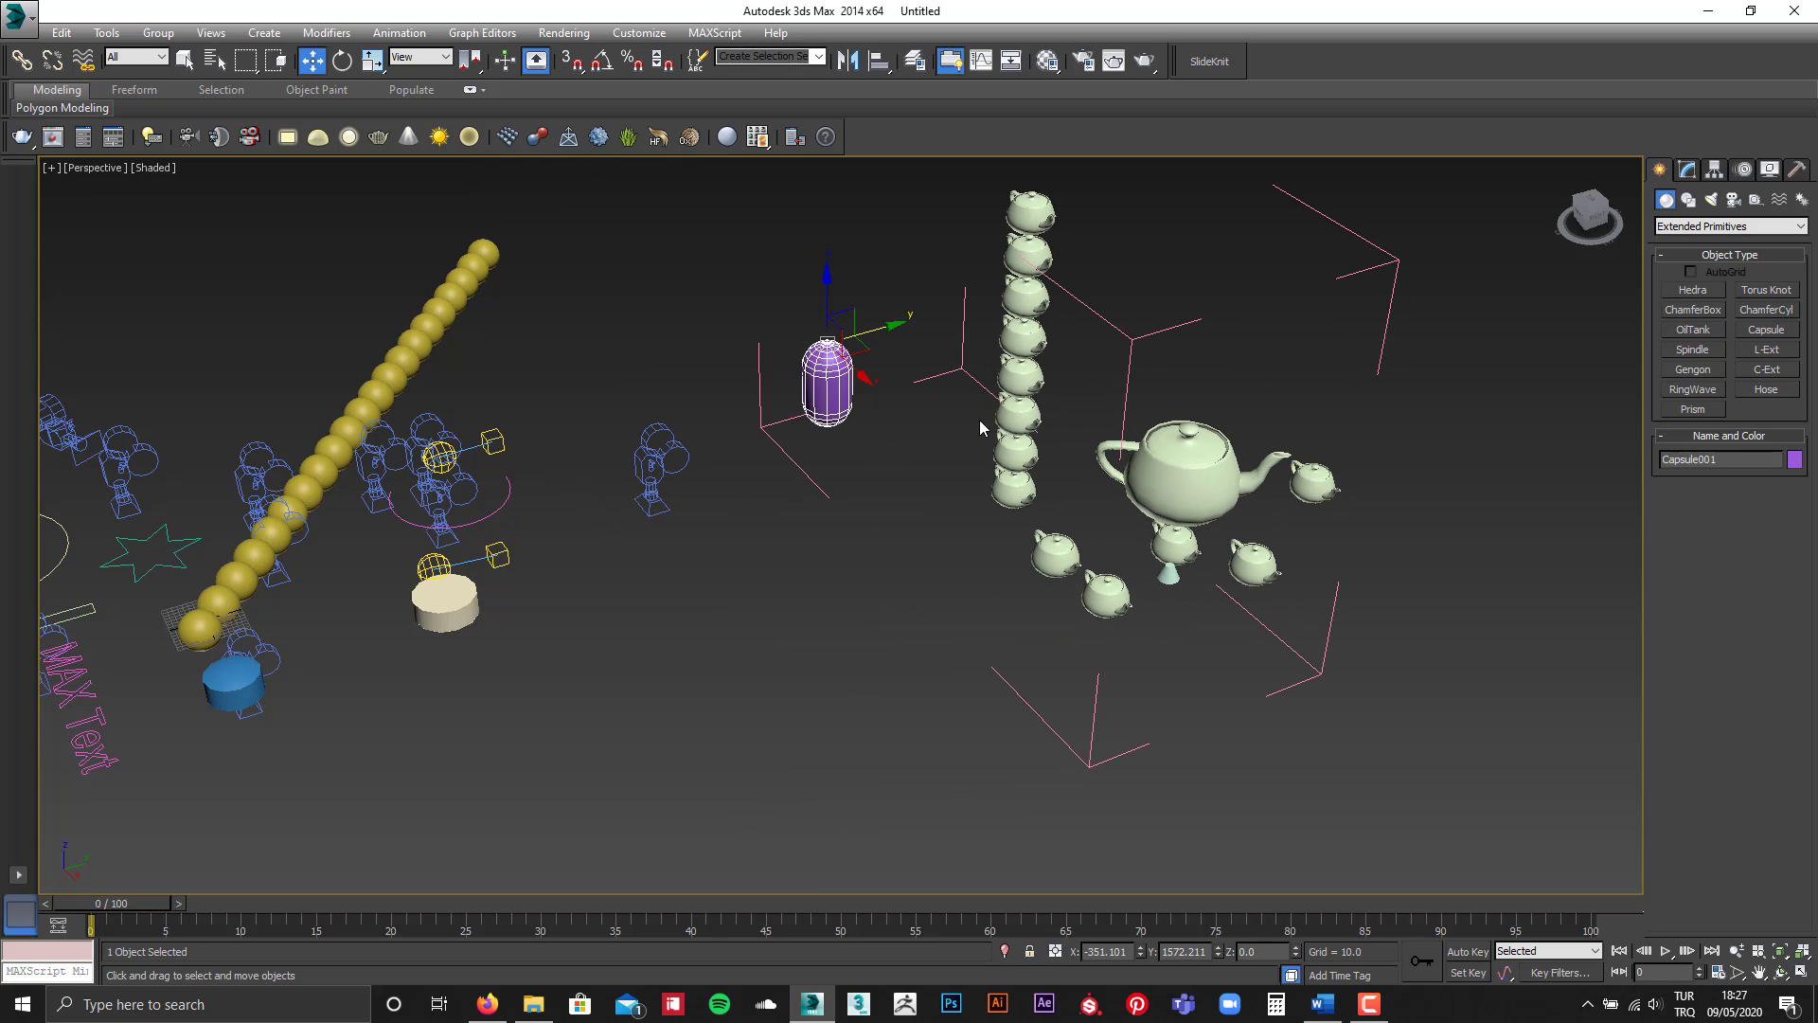
{"action": "left_click", "coordinate": [158, 32]}
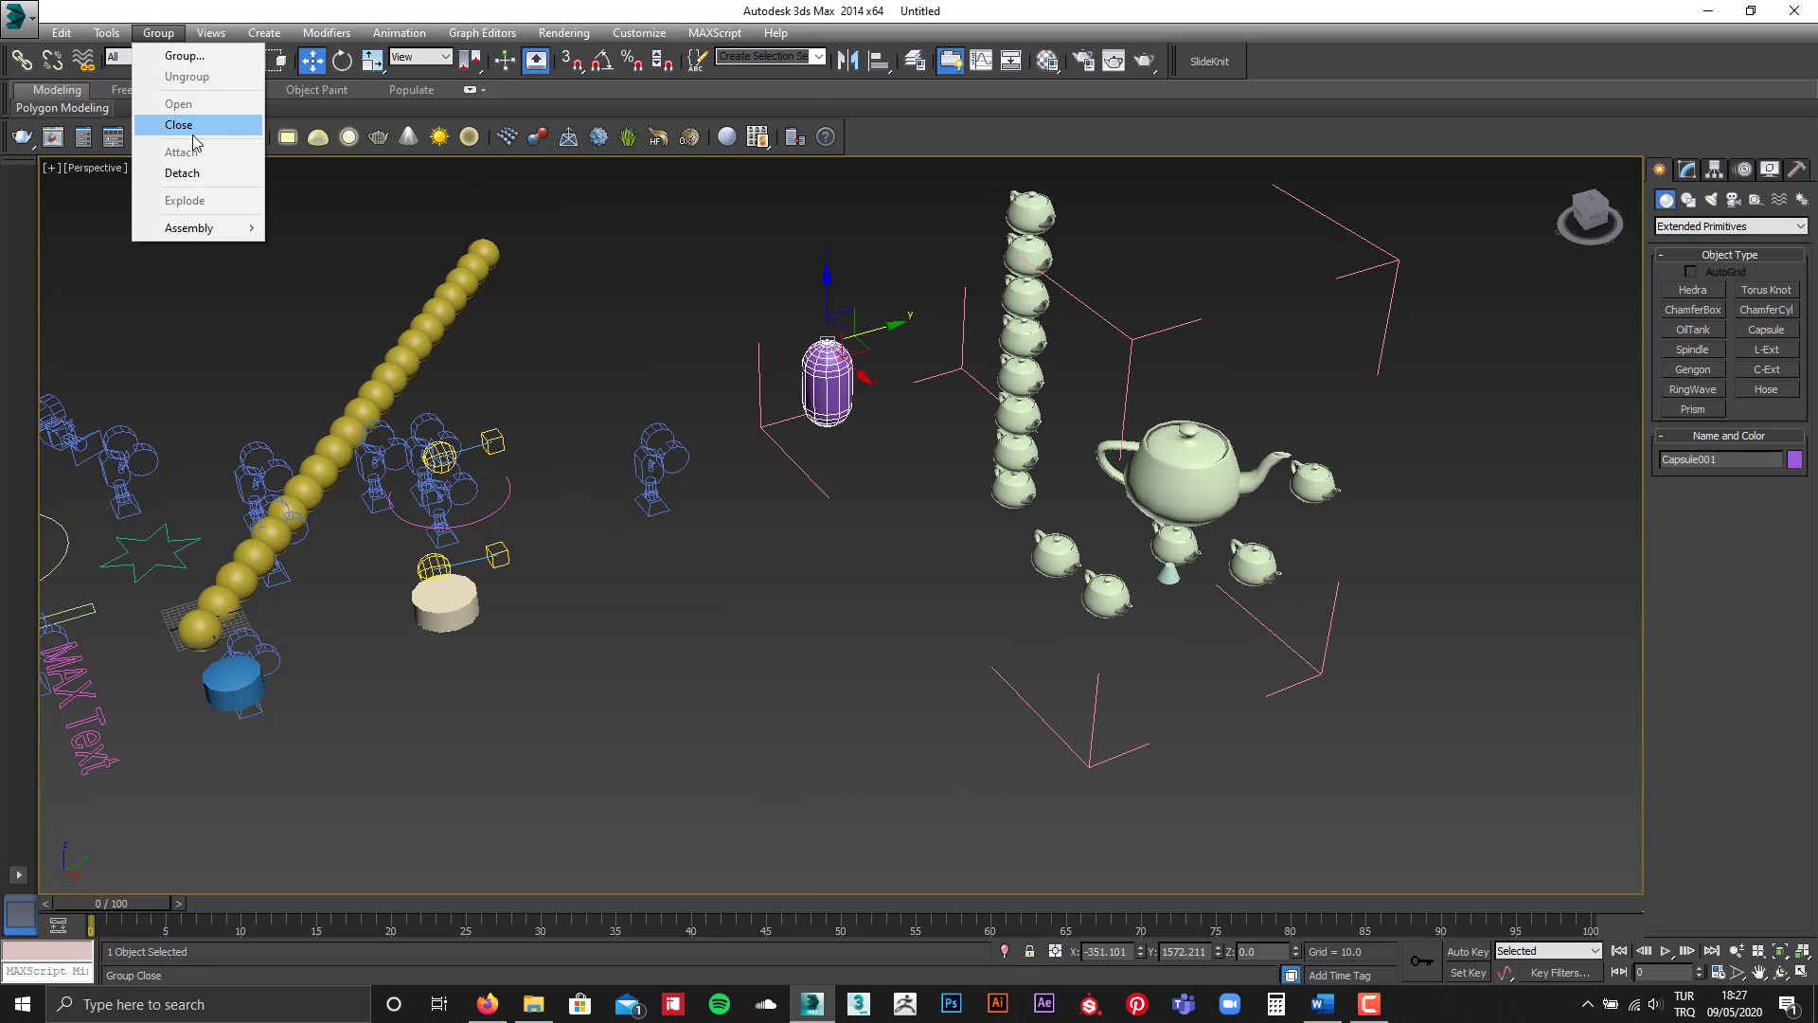
{"action": "left_click", "coordinate": [156, 126]}
{"action": "left_click", "coordinate": [806, 594]}
{"action": "left_click", "coordinate": [829, 368]}
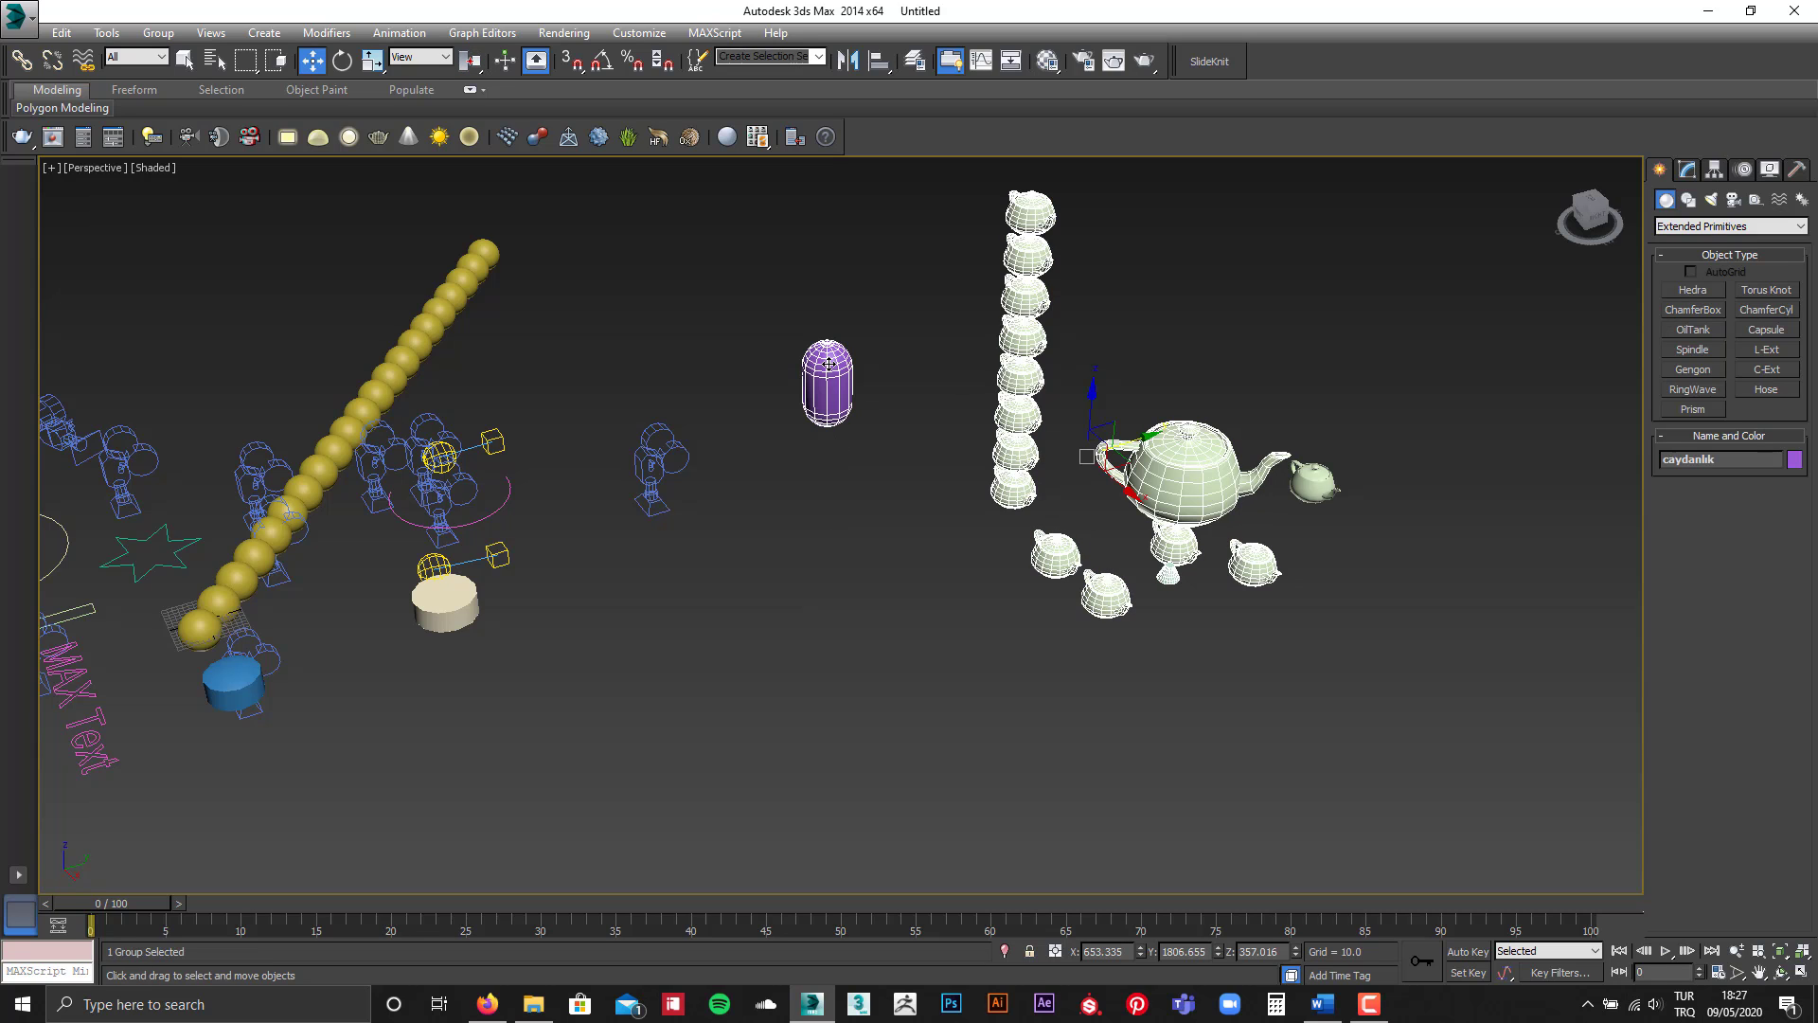
{"action": "left_click_drag", "start_coordinate": [1110, 427], "coordinate": [1071, 439]}
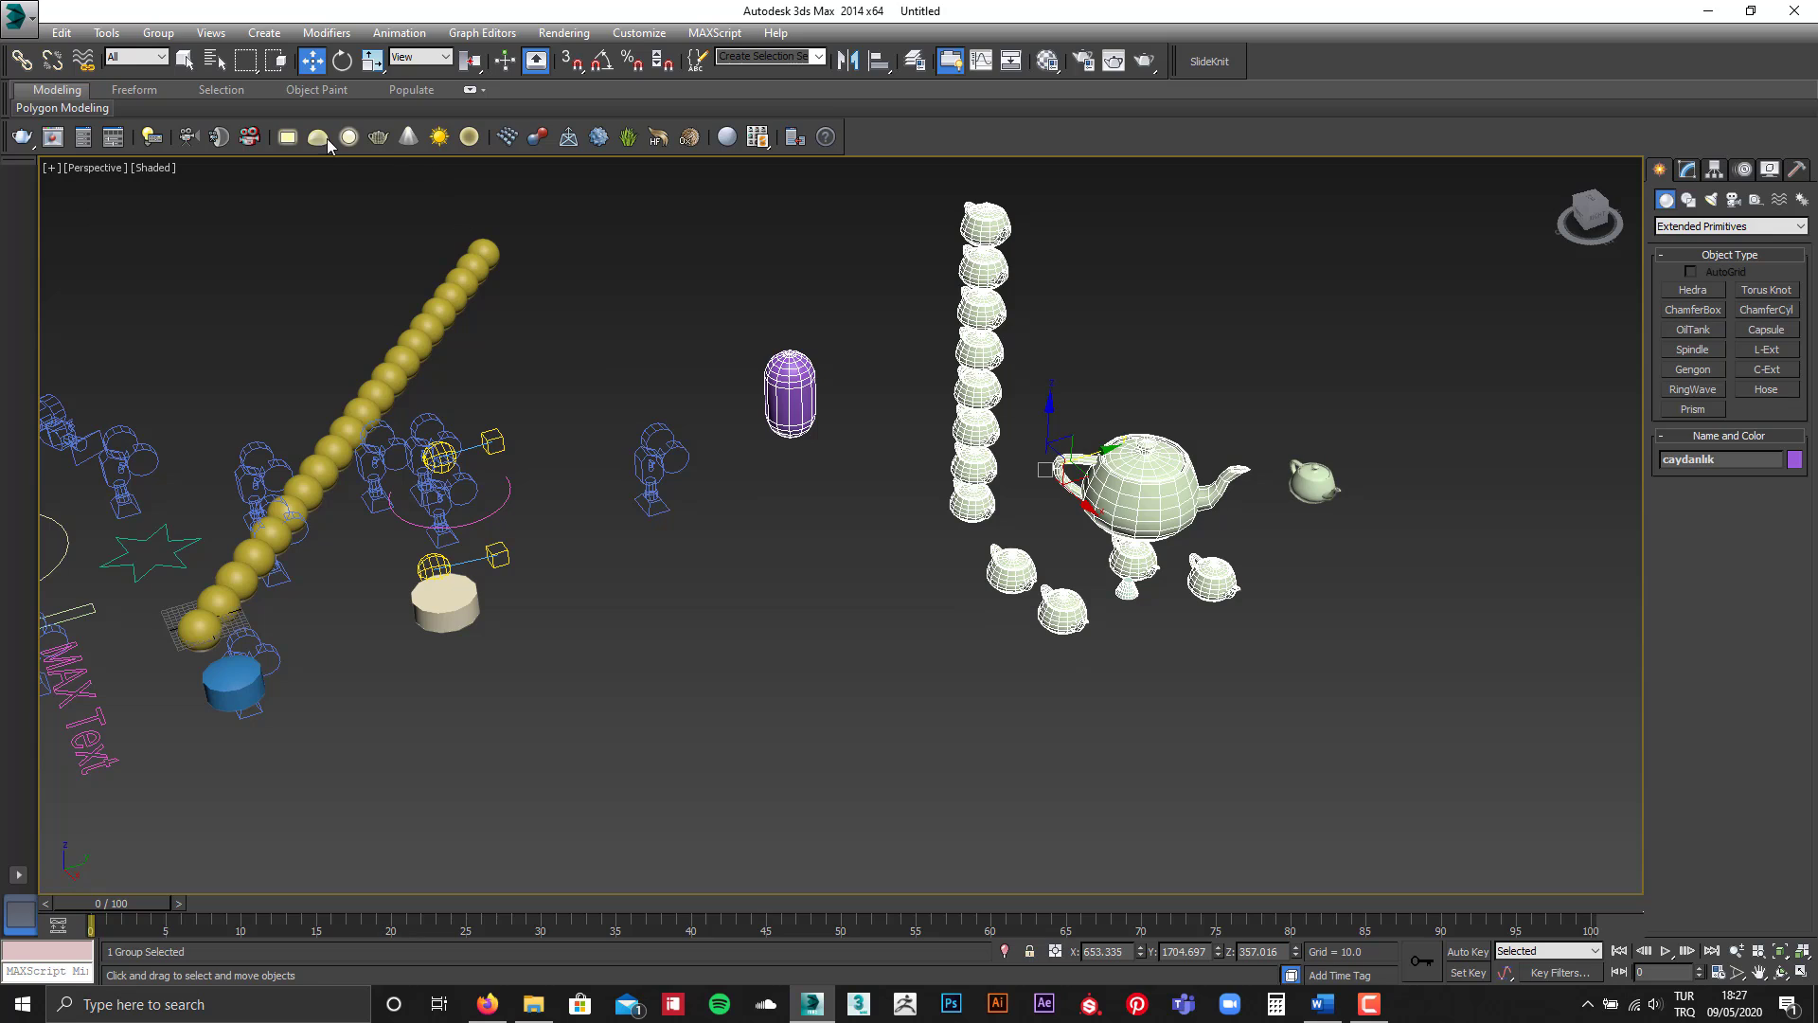
{"action": "left_click", "coordinate": [158, 32]}
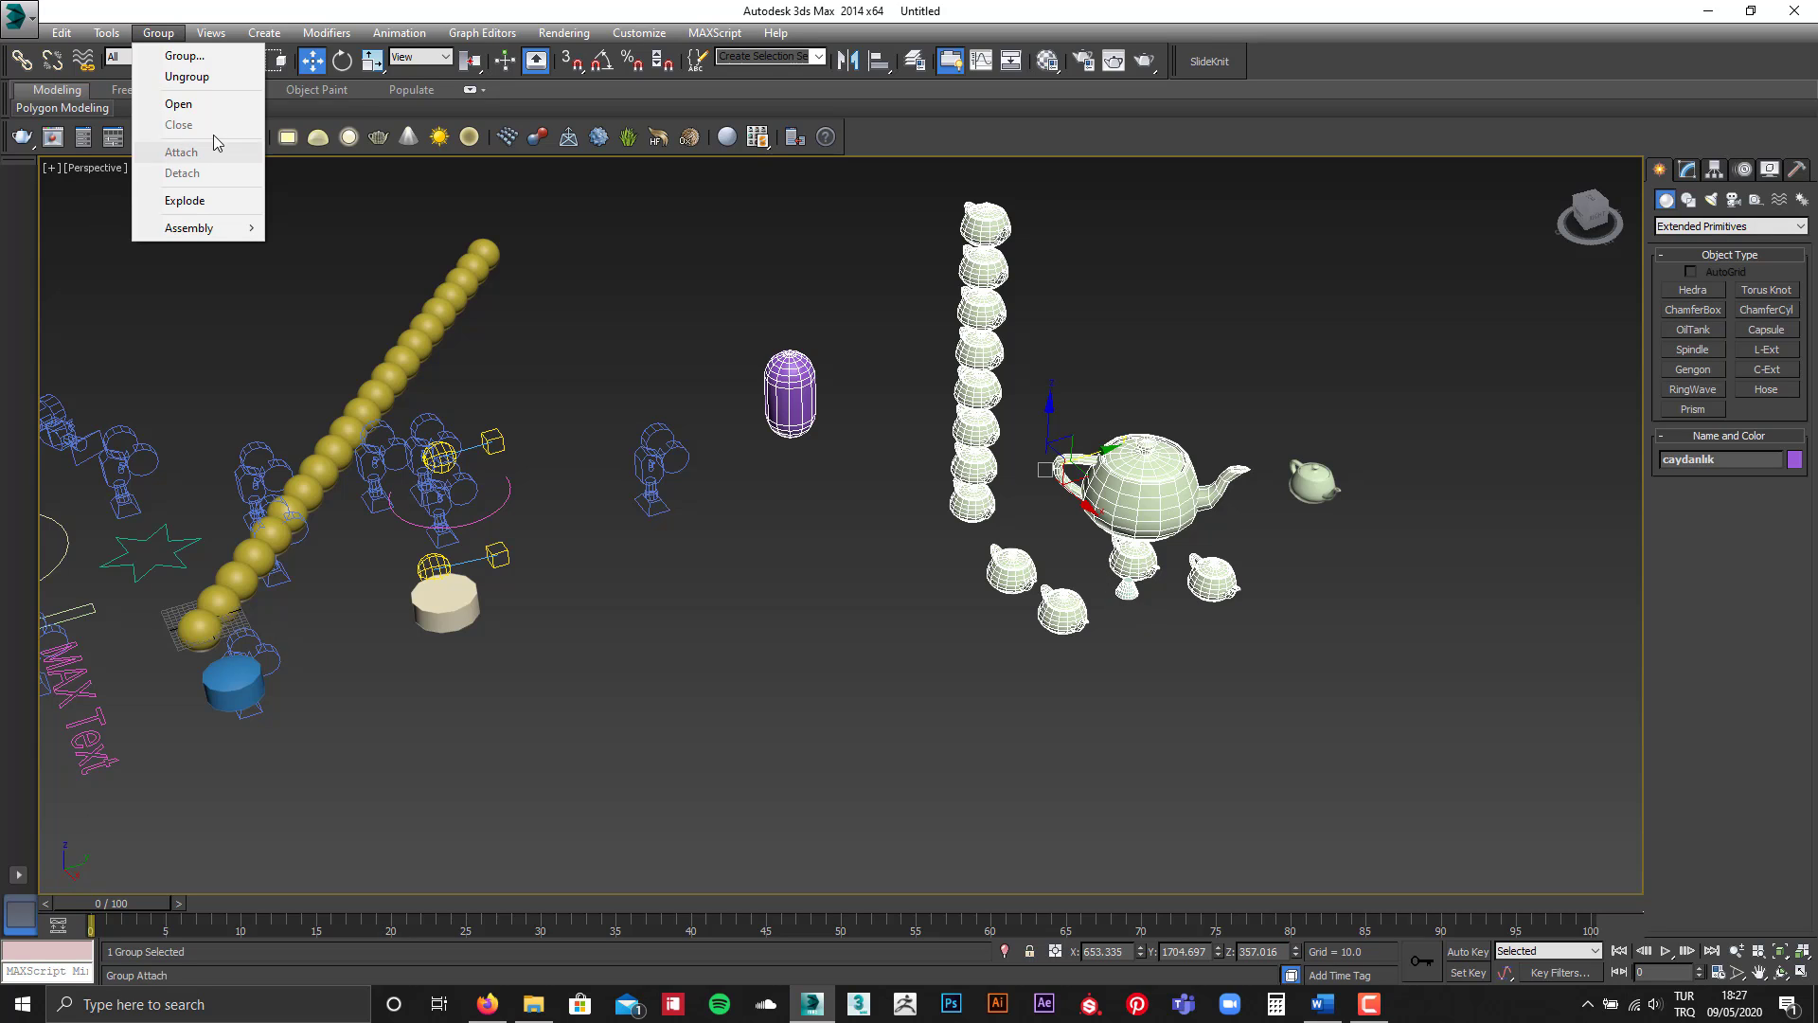
Step: Ungroup the teapots, shift the capsule left and pull Teapot005 out of the stack
{"action": "left_click", "coordinate": [198, 77]}
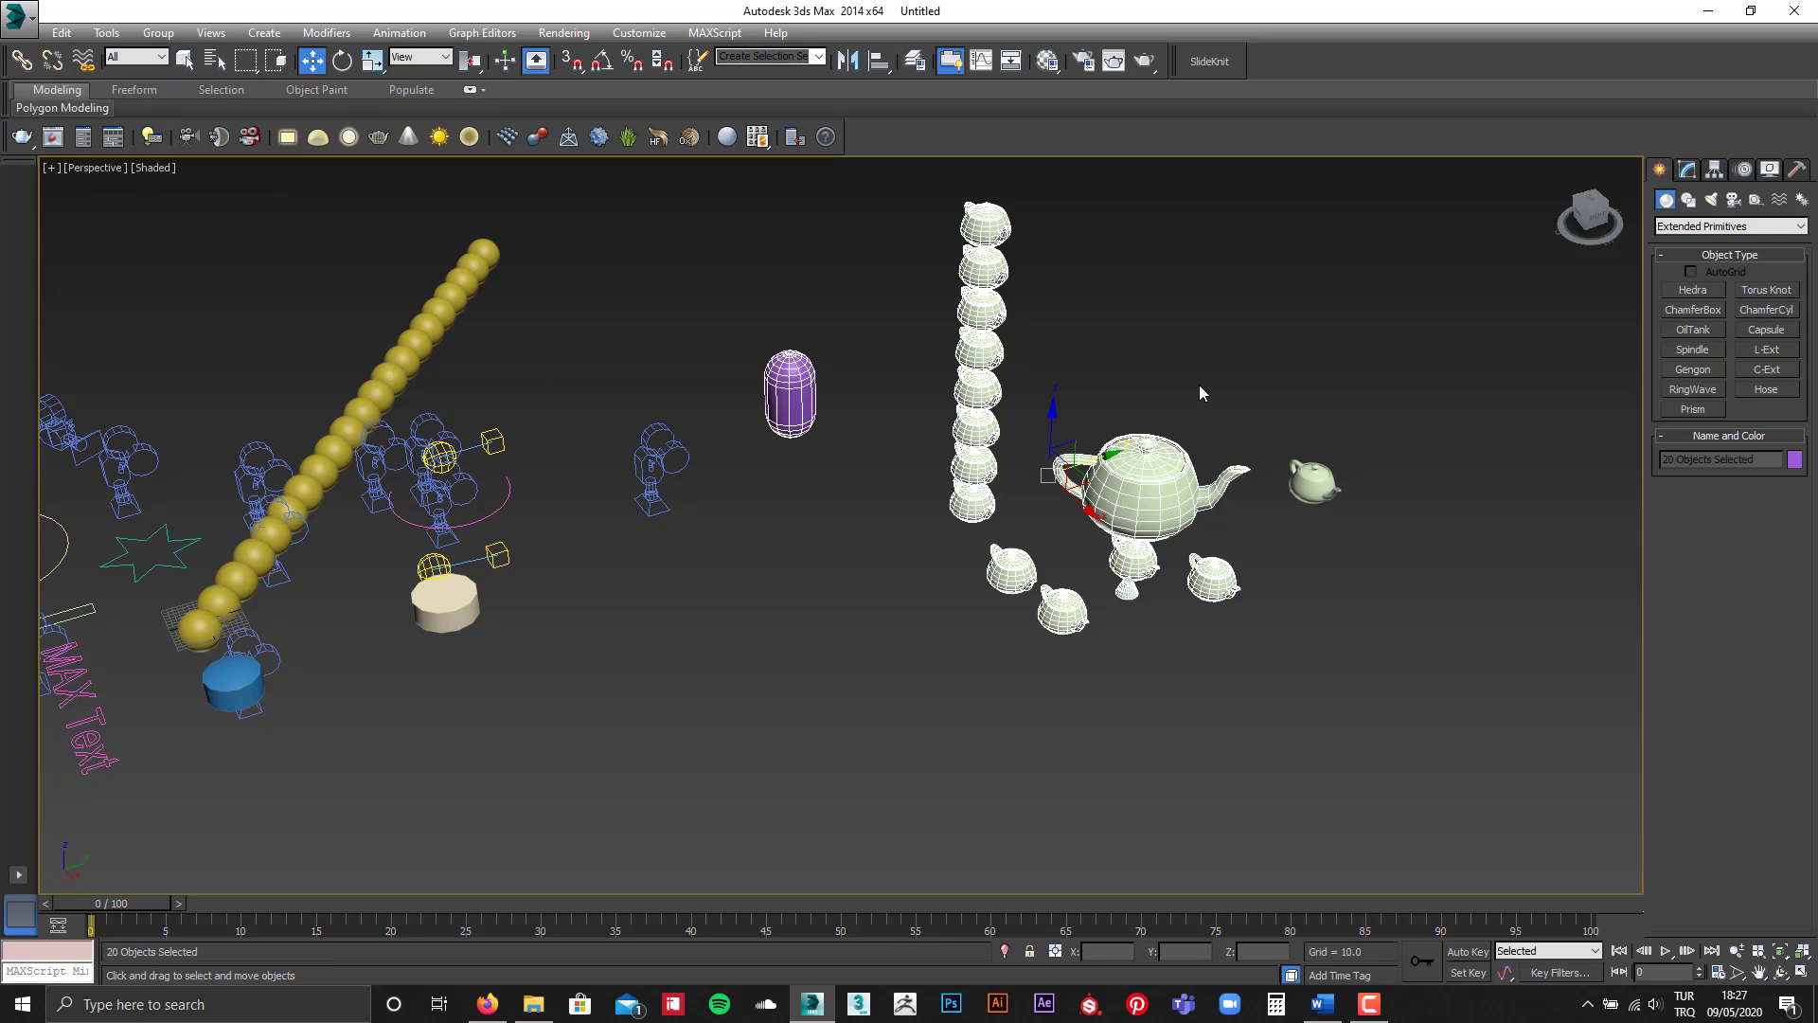
{"action": "left_click", "coordinate": [801, 393]}
{"action": "mouse_move", "coordinate": [815, 347]}
{"action": "left_mouse_down"}
{"action": "mouse_move", "coordinate": [857, 339]}
{"action": "mouse_move", "coordinate": [795, 352]}
{"action": "left_mouse_up"}
{"action": "left_click", "coordinate": [987, 220]}
{"action": "left_click_drag", "start_coordinate": [1029, 260], "coordinate": [1053, 253]}
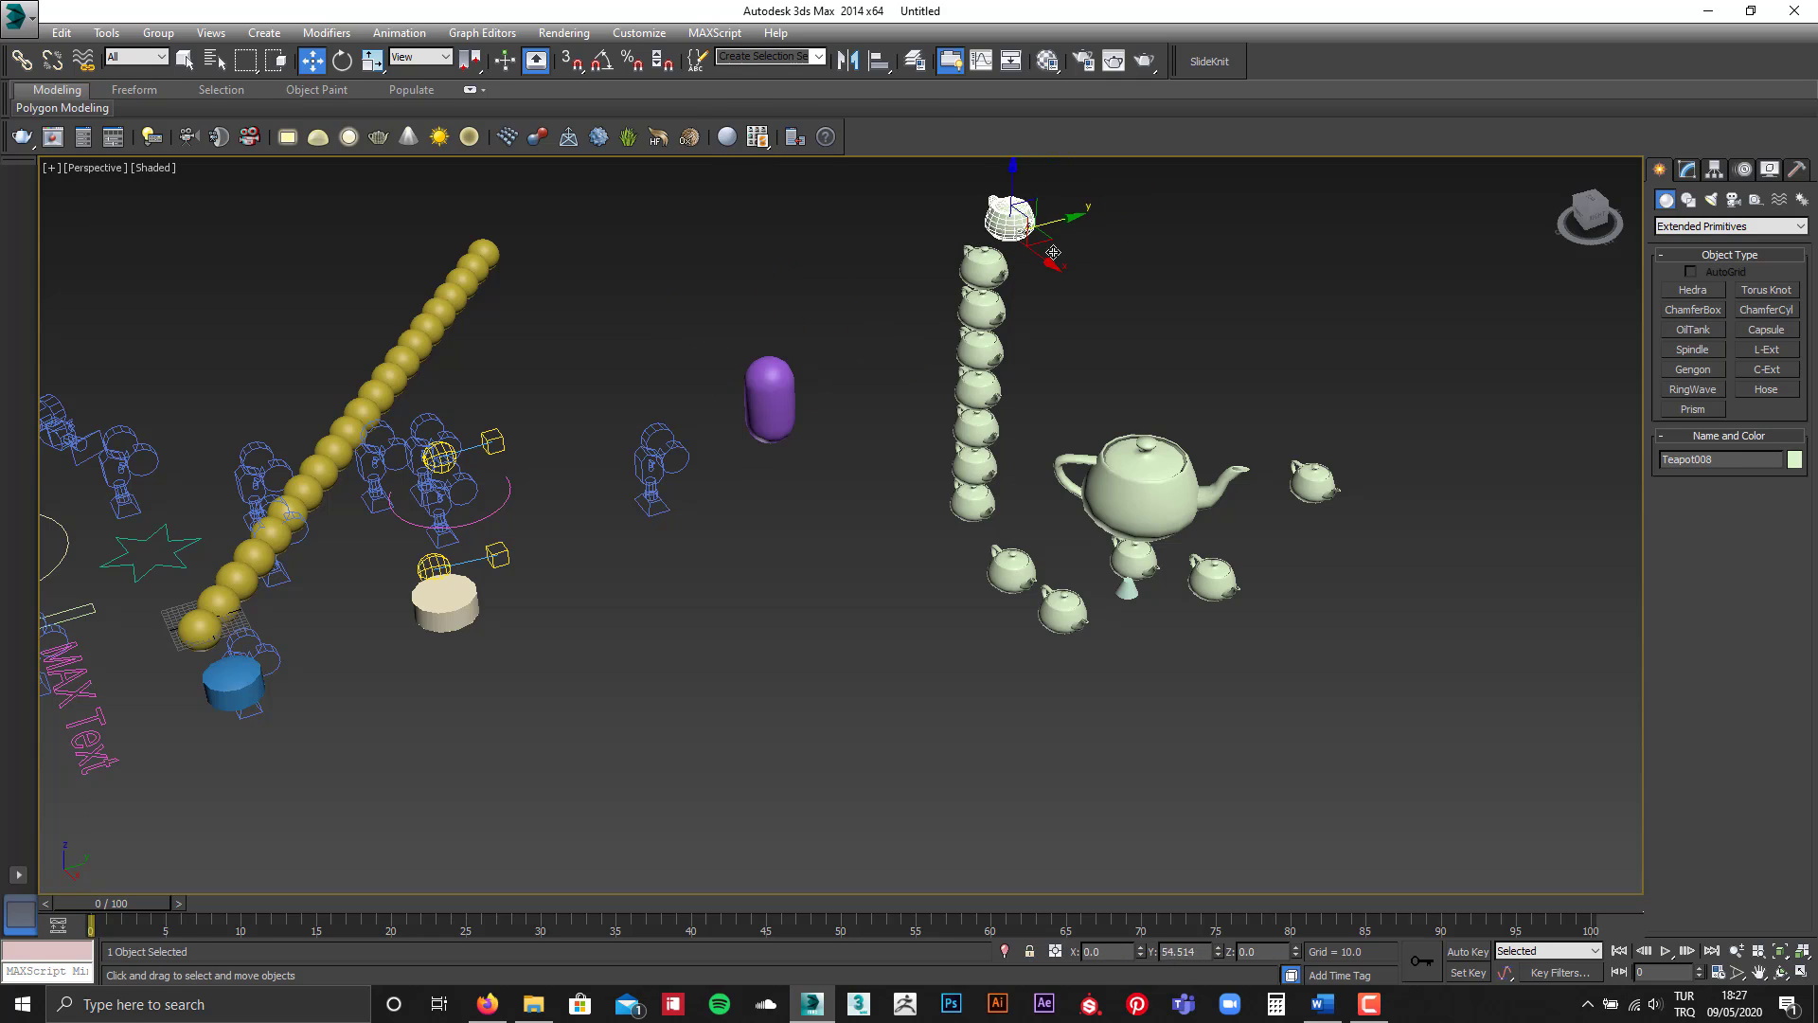
{"action": "left_click", "coordinate": [985, 270]}
{"action": "left_click", "coordinate": [983, 352]}
{"action": "left_click_drag", "start_coordinate": [998, 360], "coordinate": [927, 378]}
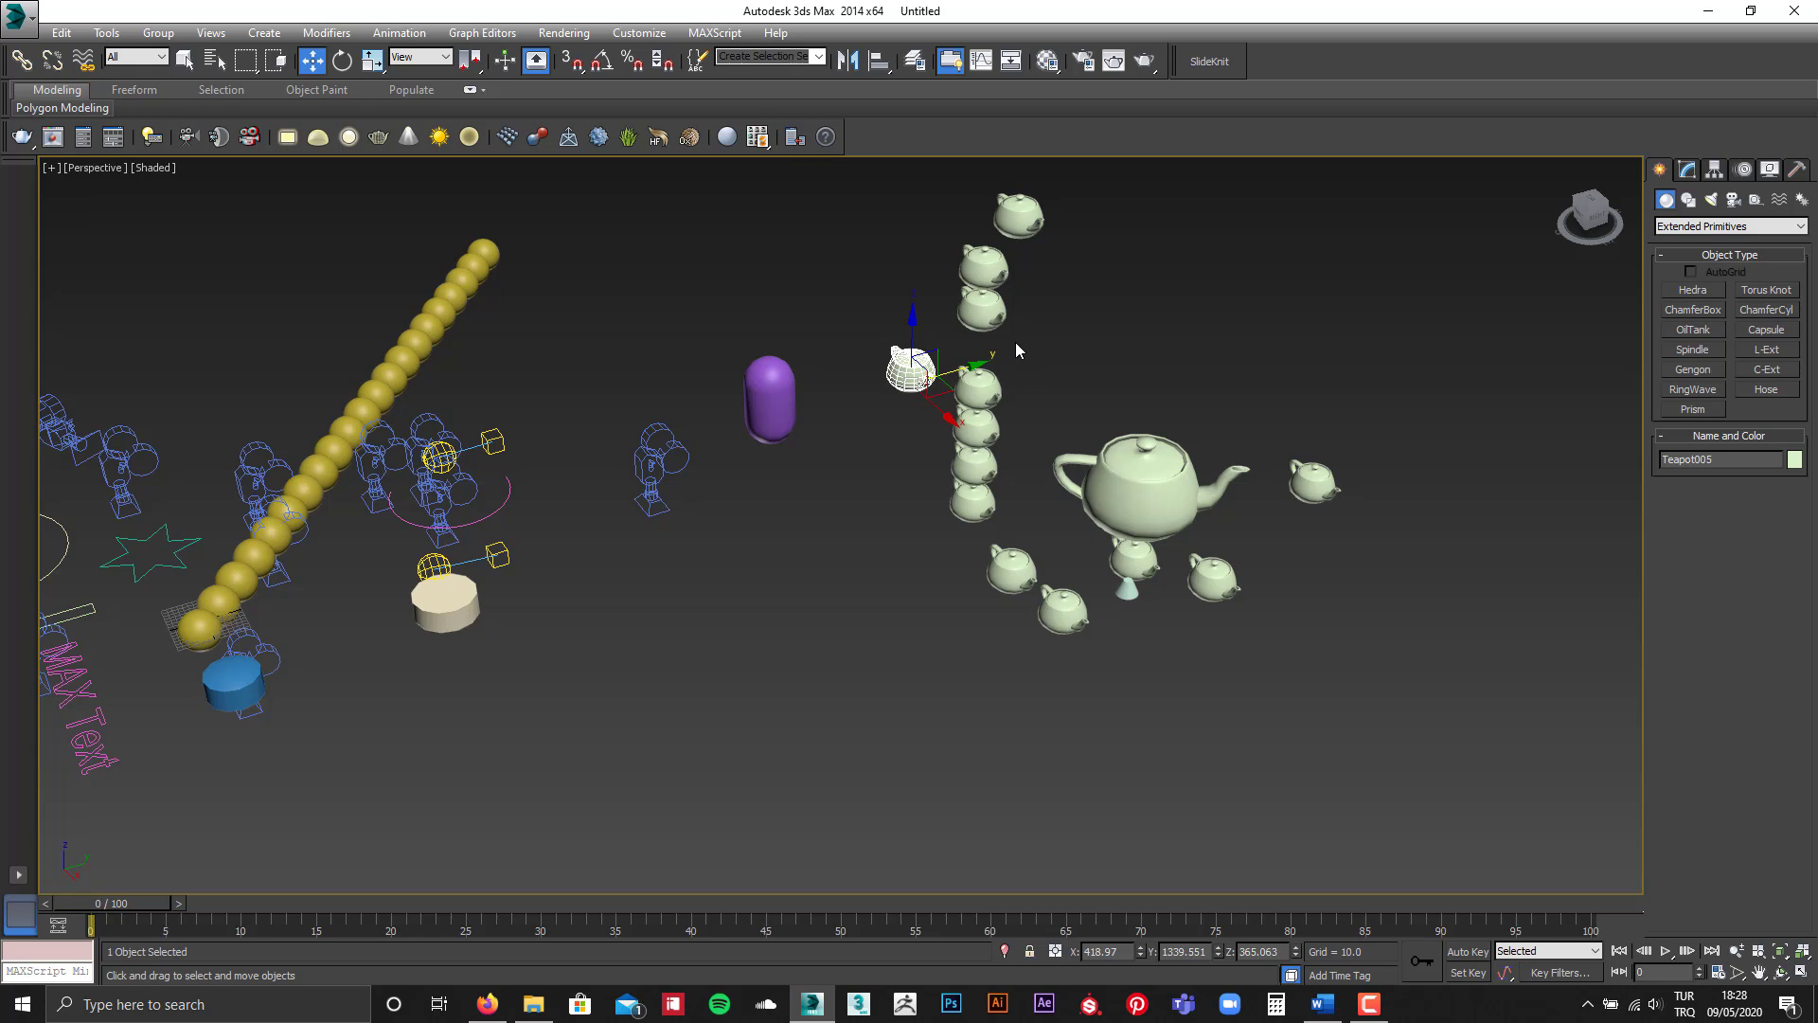
{"action": "middle_click_drag", "start_coordinate": [1015, 343], "coordinate": [1004, 400]}
Step: Move the small cone left, then box-select the teapots and check Teapot005 alone
{"action": "left_click", "coordinate": [855, 244]}
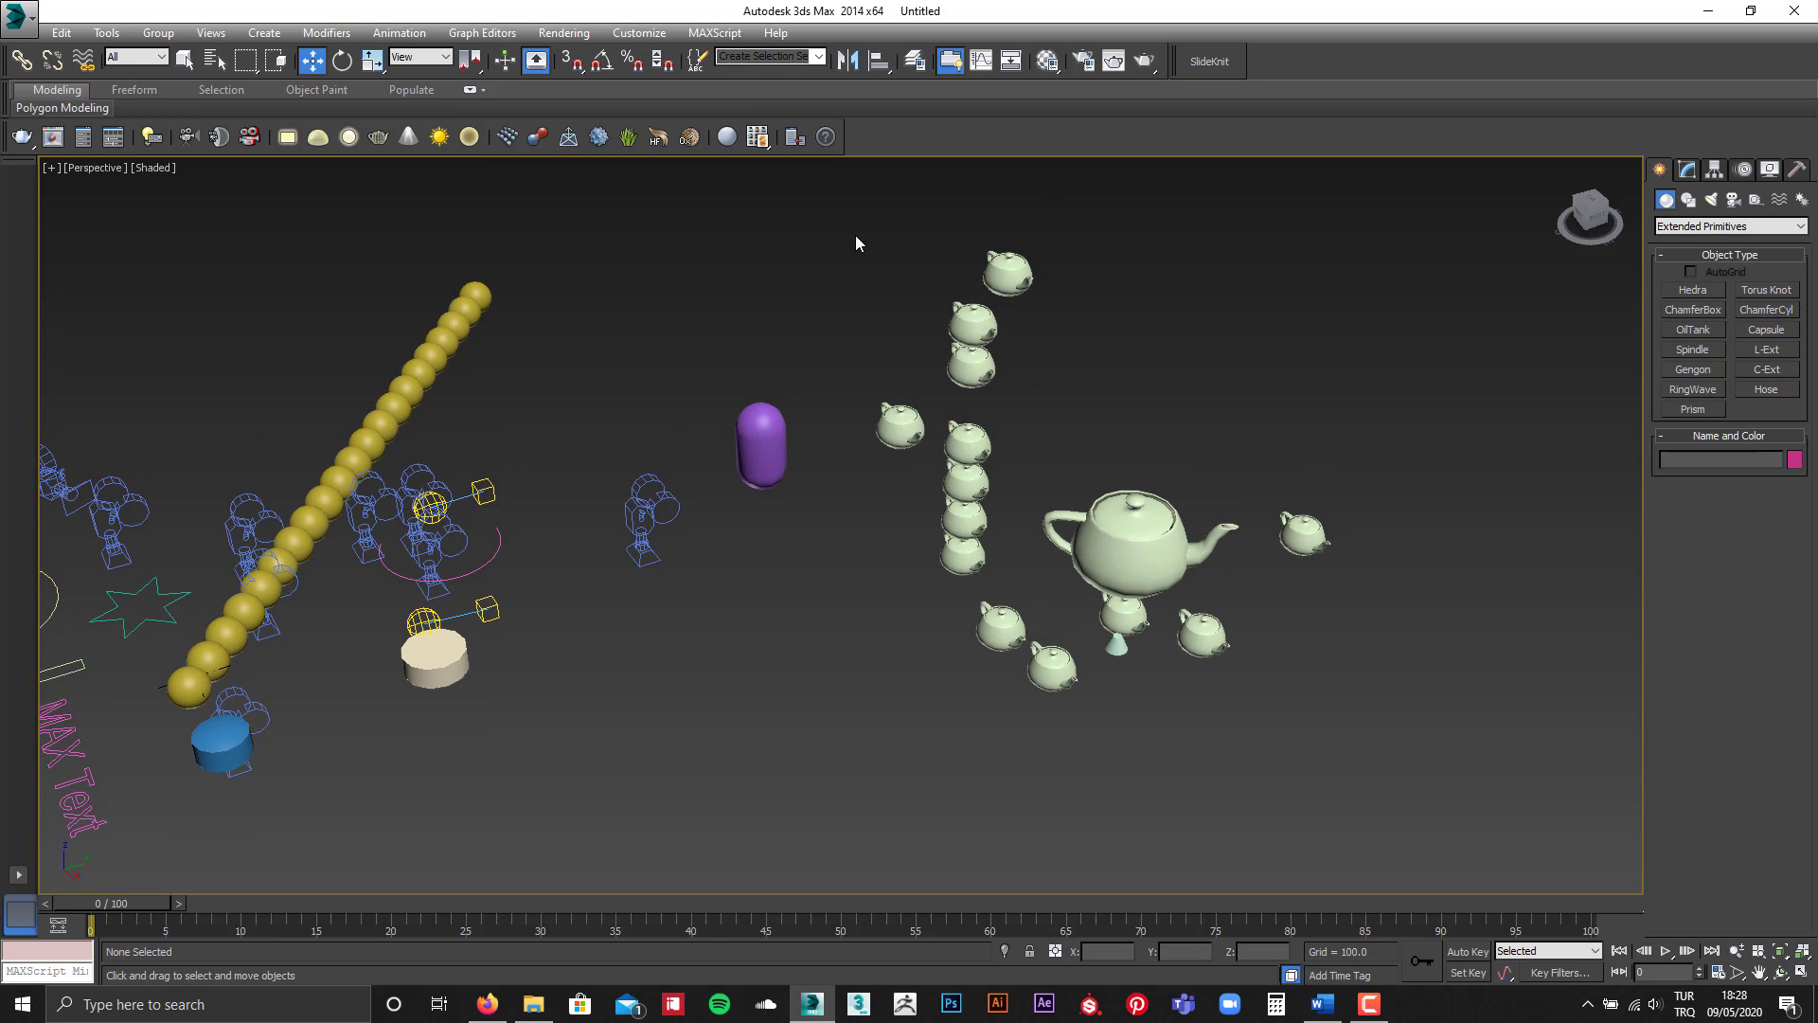
{"action": "left_click", "coordinate": [1118, 640]}
{"action": "left_click_drag", "start_coordinate": [1120, 644], "coordinate": [879, 636]}
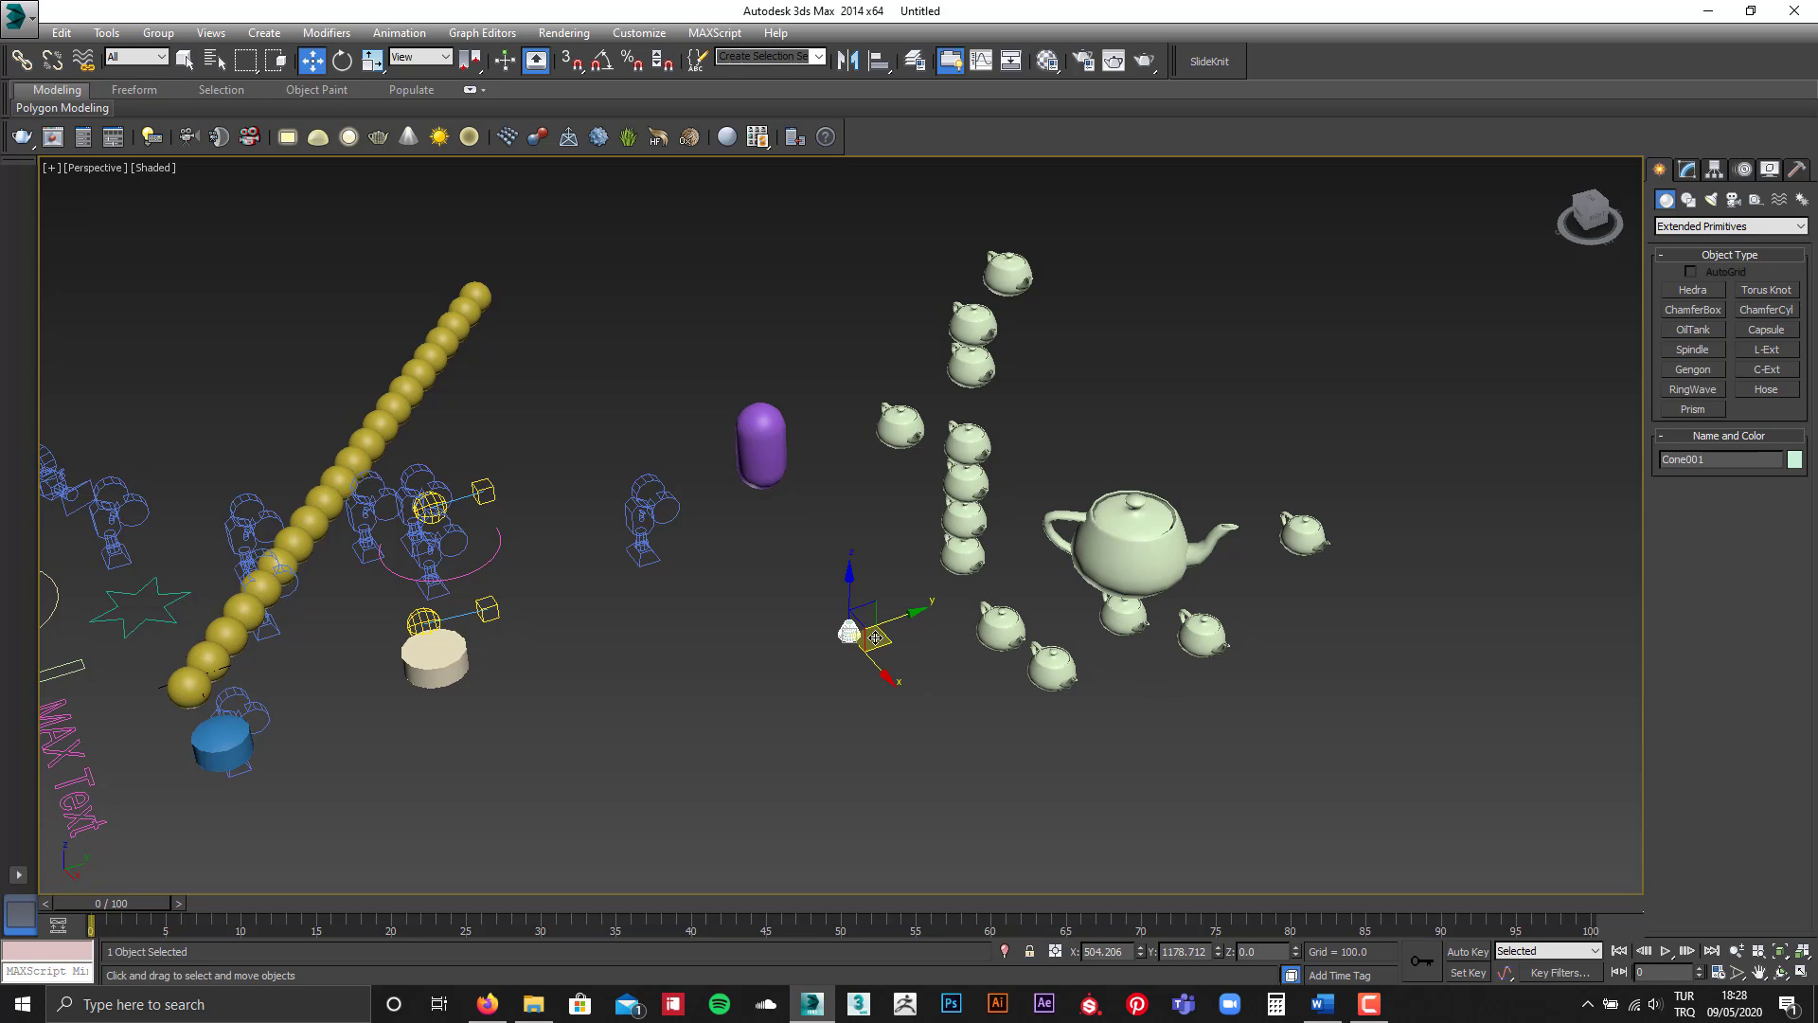
{"action": "left_click", "coordinate": [766, 453]}
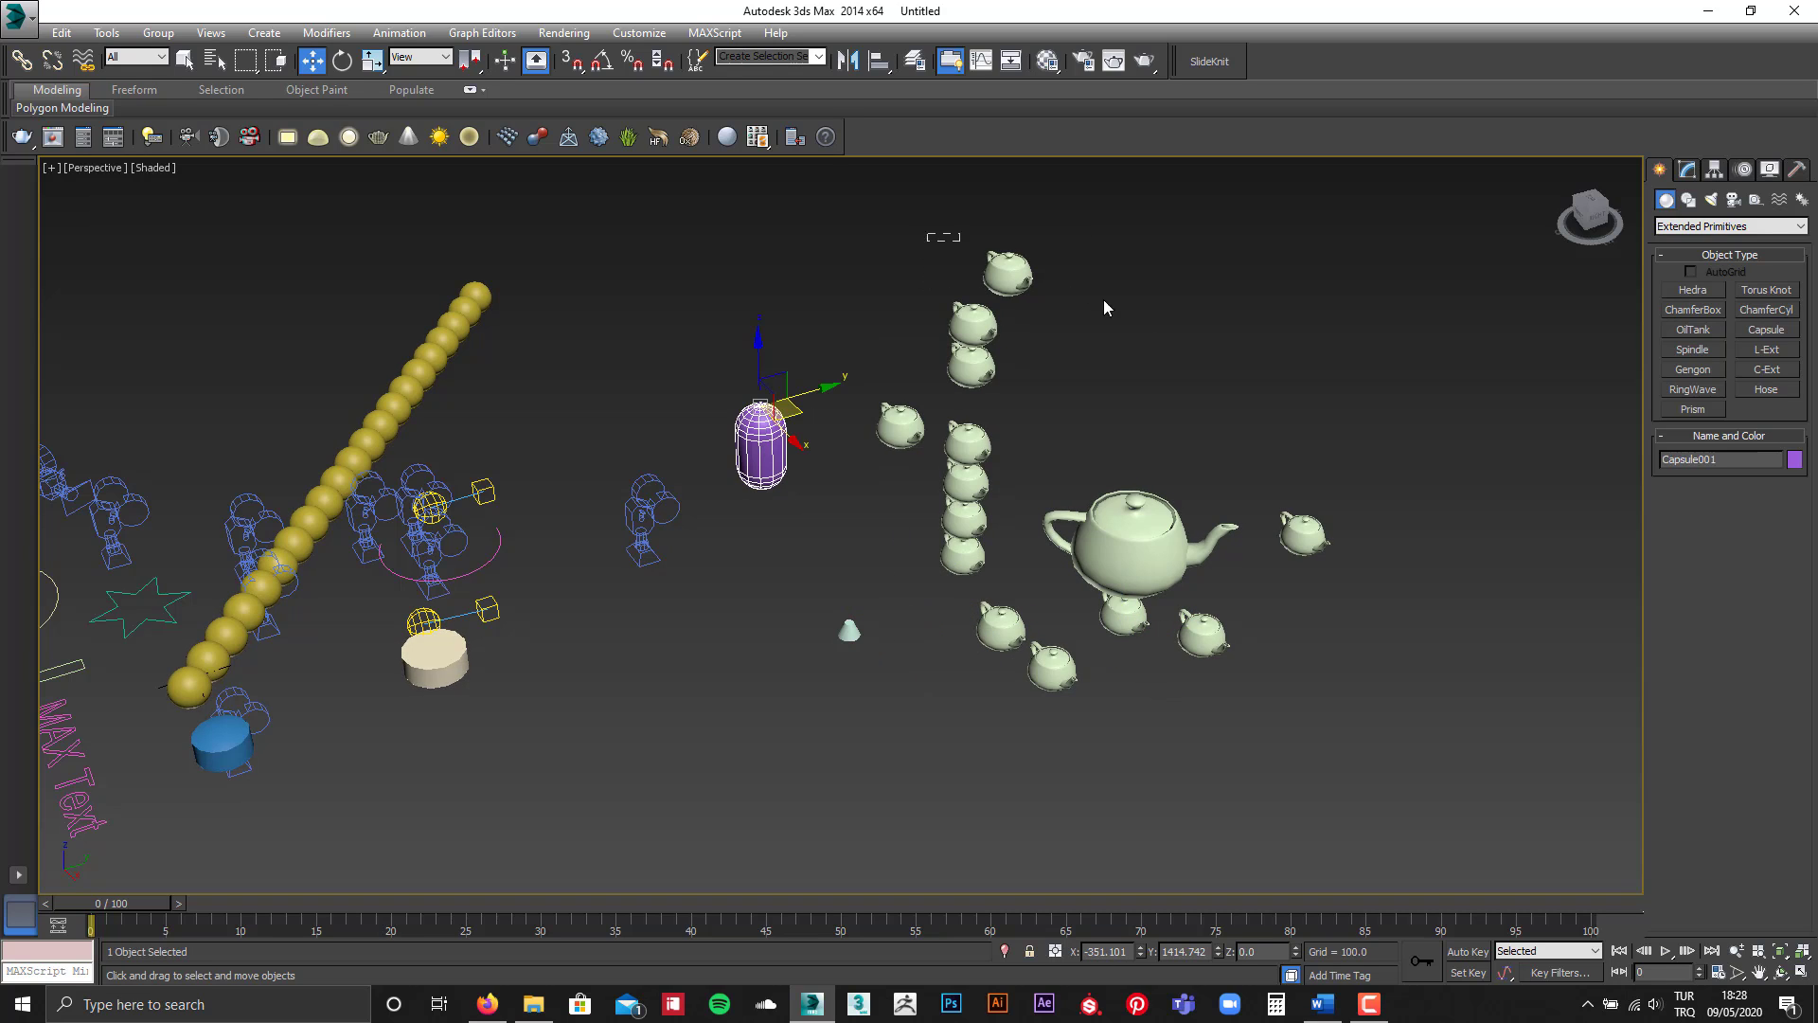
{"action": "left_click_drag", "start_coordinate": [1104, 301], "coordinate": [1441, 730]}
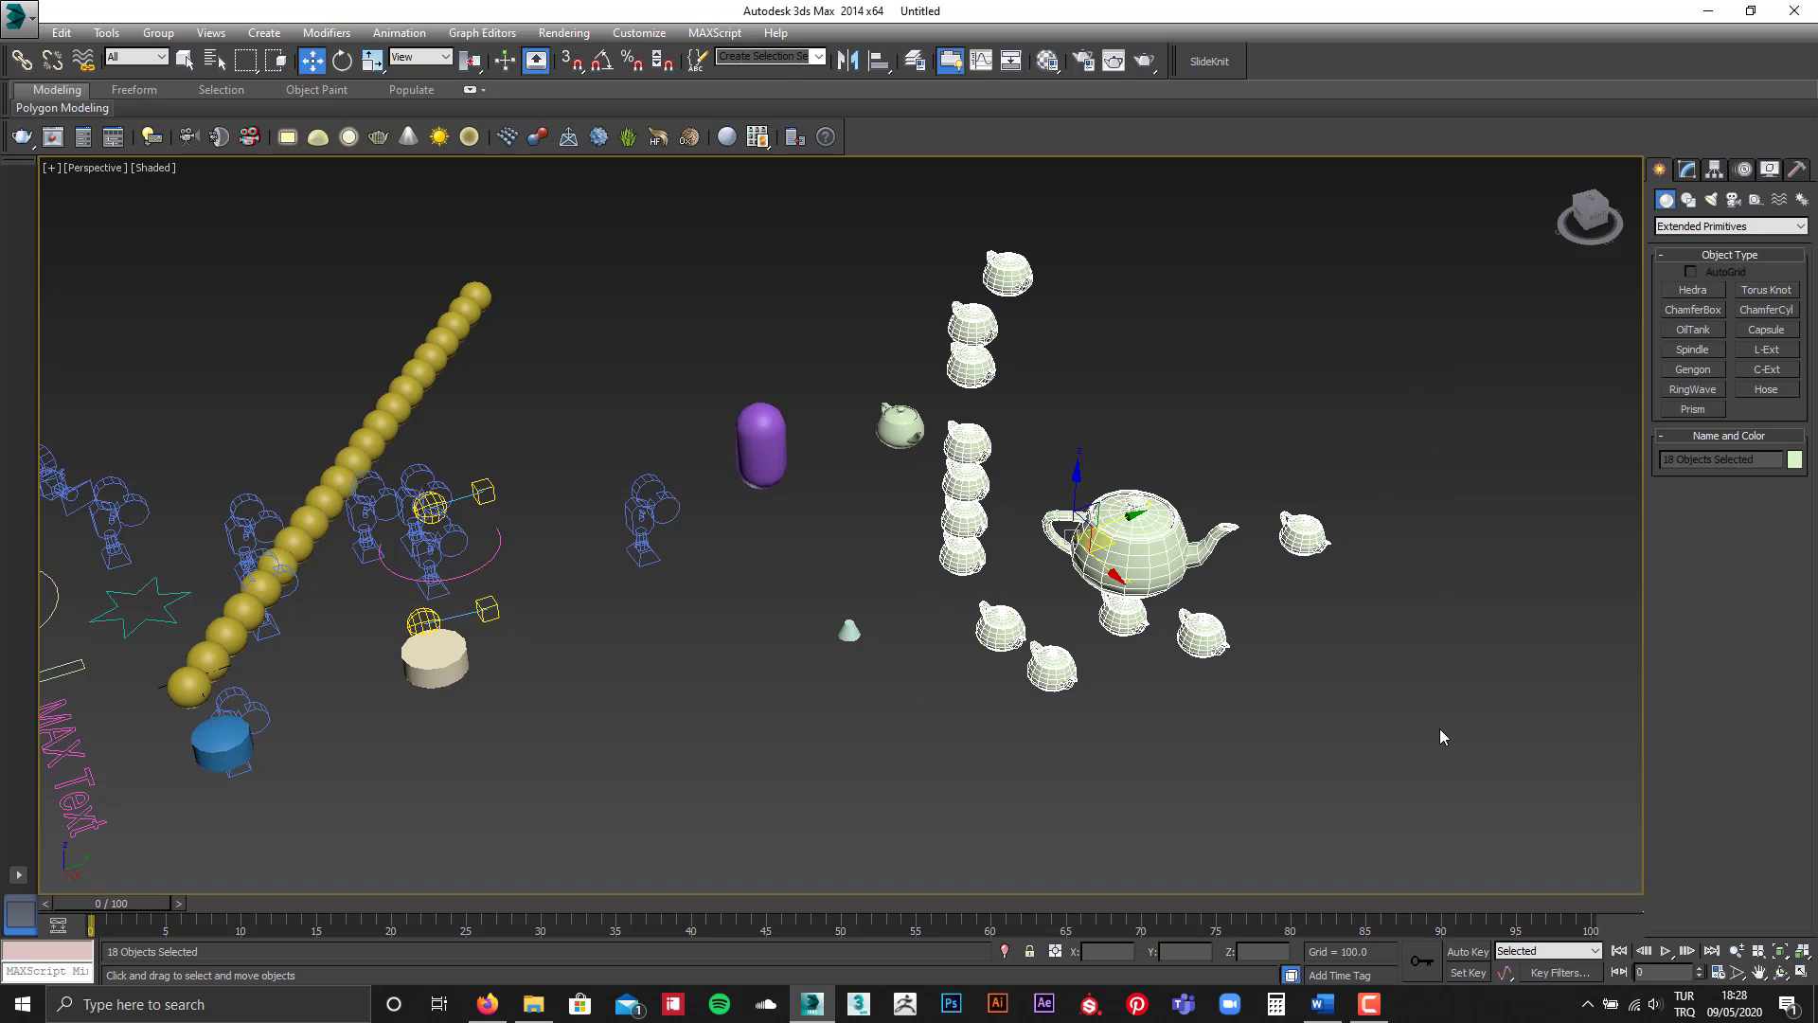
{"action": "left_click", "coordinate": [1185, 458]}
{"action": "left_click", "coordinate": [921, 425]}
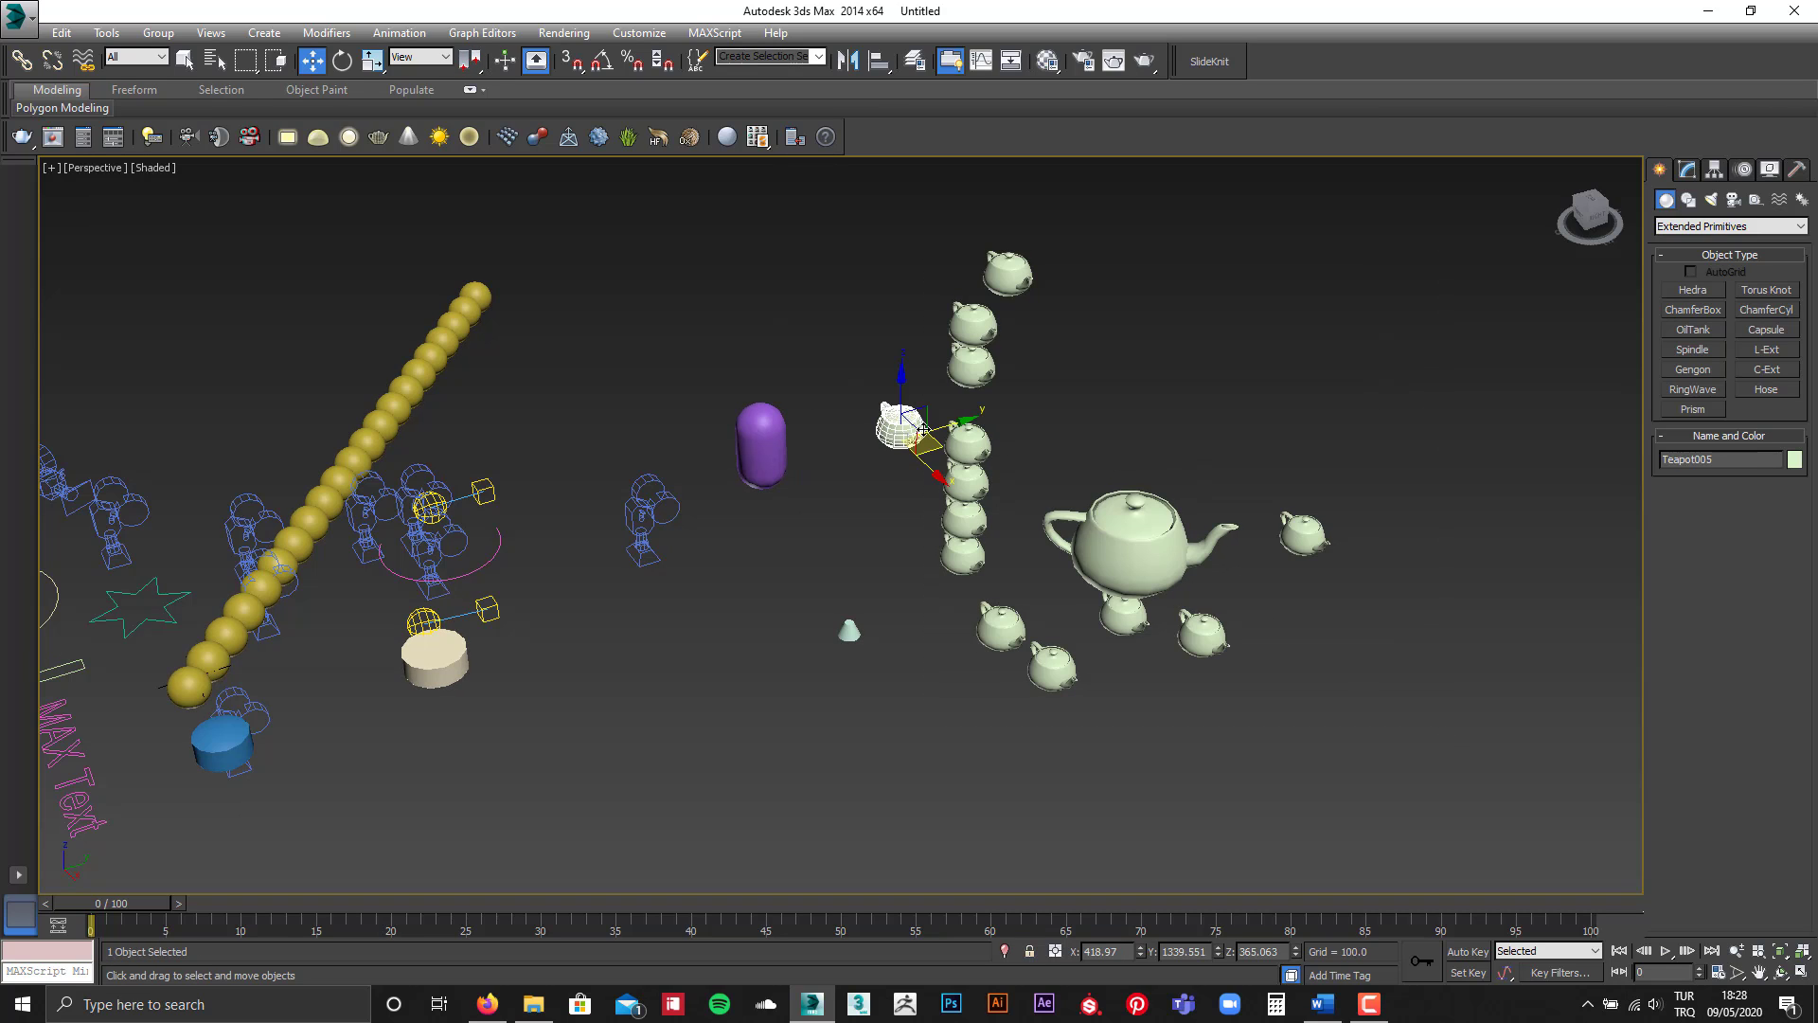
{"action": "left_click", "coordinate": [843, 374]}
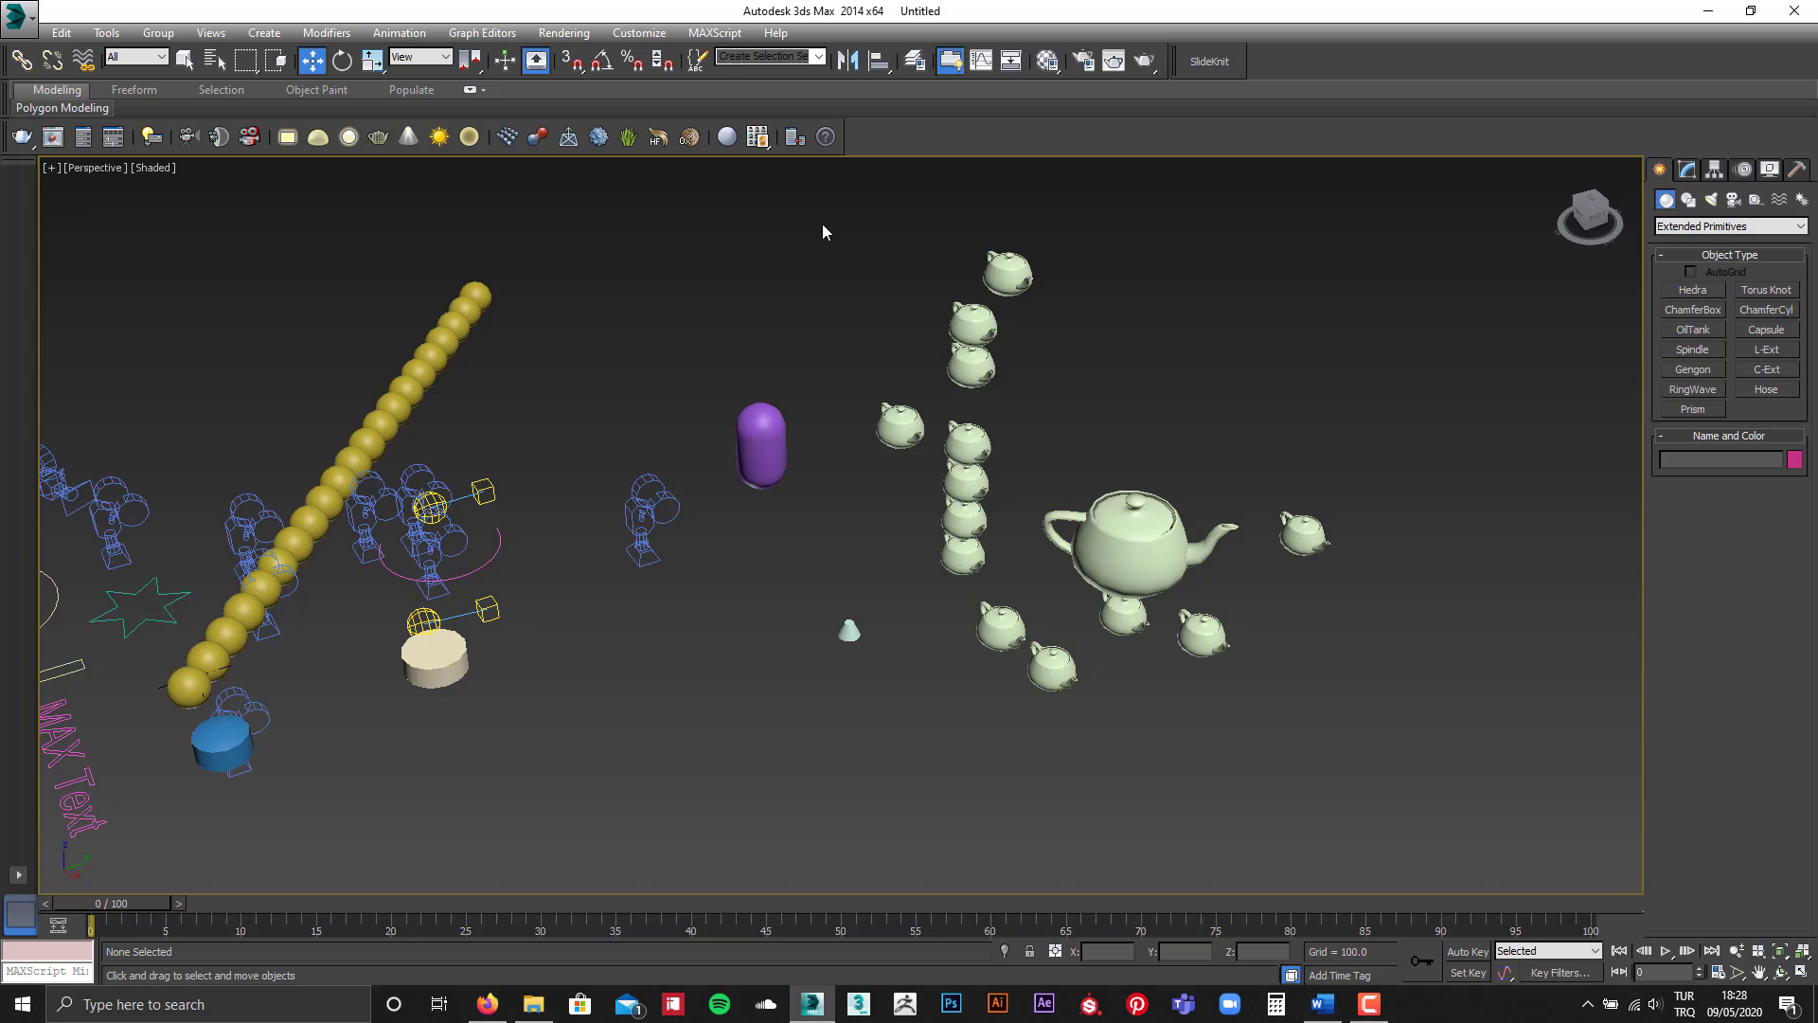
Step: Ctrl-select five cameras, clear them, then bring up the Select by Name object list
{"action": "middle_click_drag", "start_coordinate": [542, 460], "coordinate": [698, 418]}
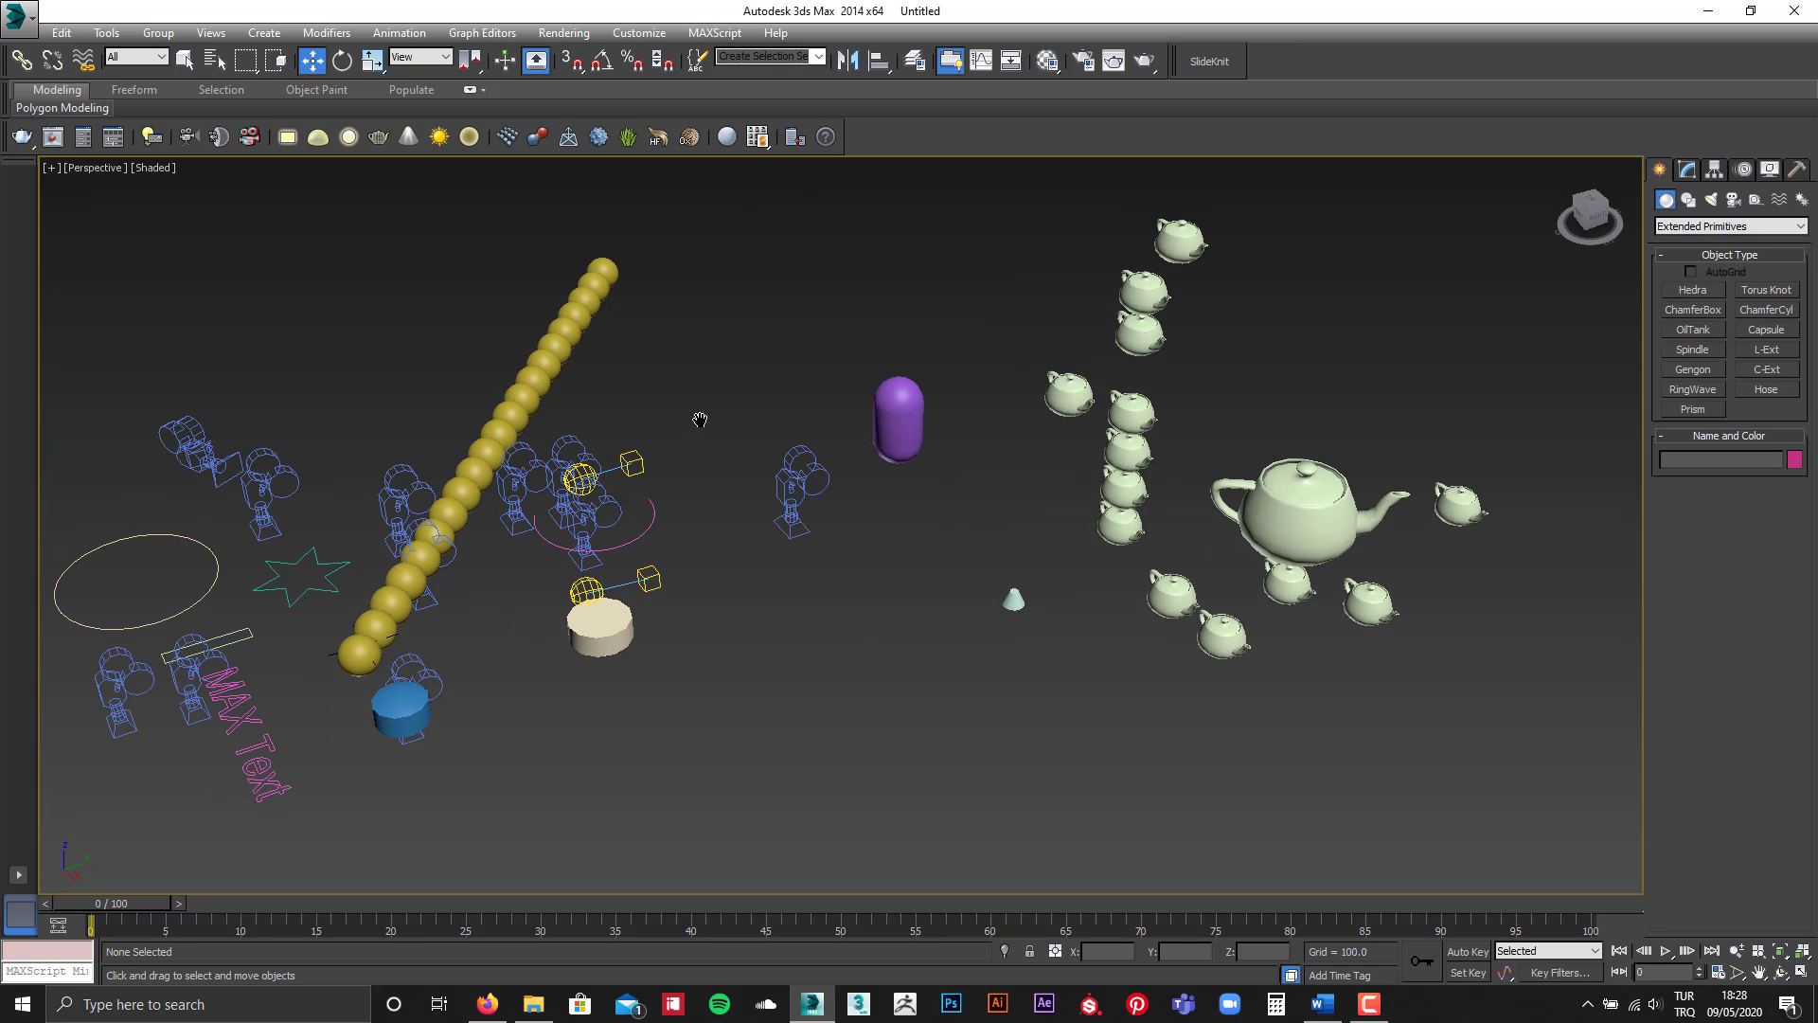
{"action": "left_click", "coordinate": [208, 458]}
{"action": "left_click", "coordinate": [272, 475], "text": "ctrl"}
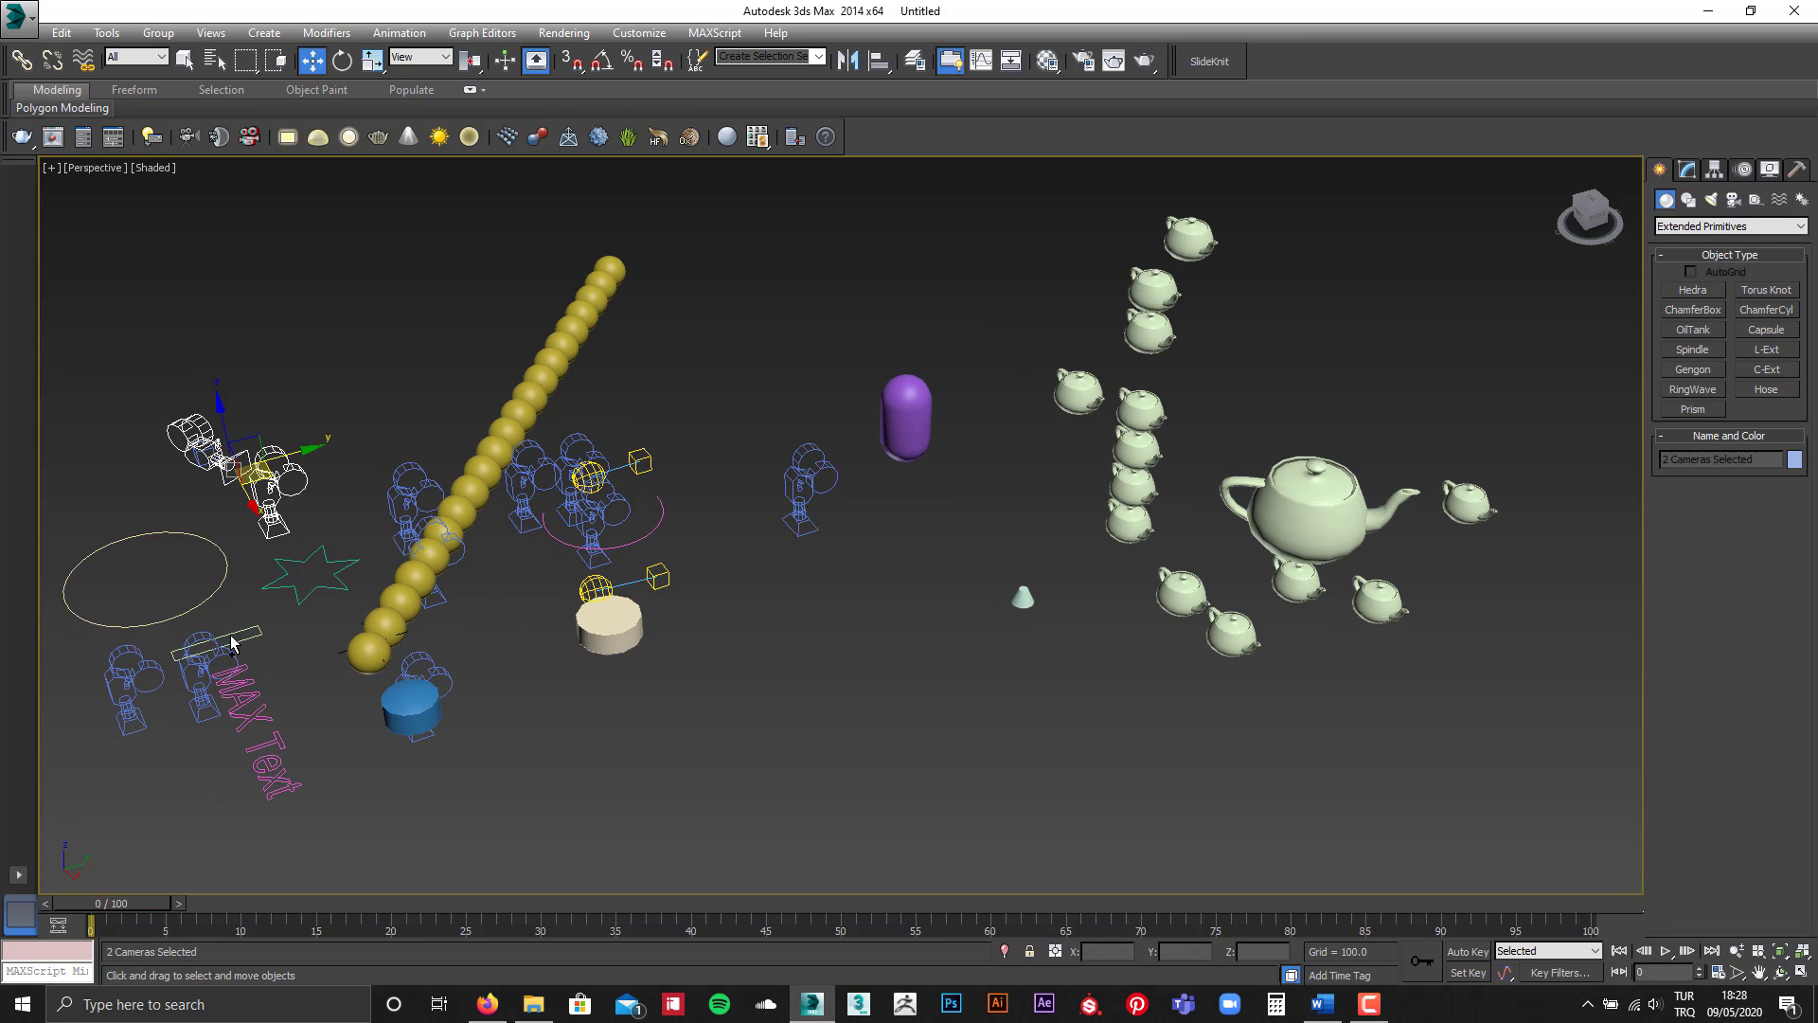
{"action": "left_click", "coordinate": [202, 684], "text": "ctrl"}
{"action": "left_click", "coordinate": [131, 686], "text": "ctrl"}
{"action": "left_click", "coordinate": [402, 488], "text": "ctrl"}
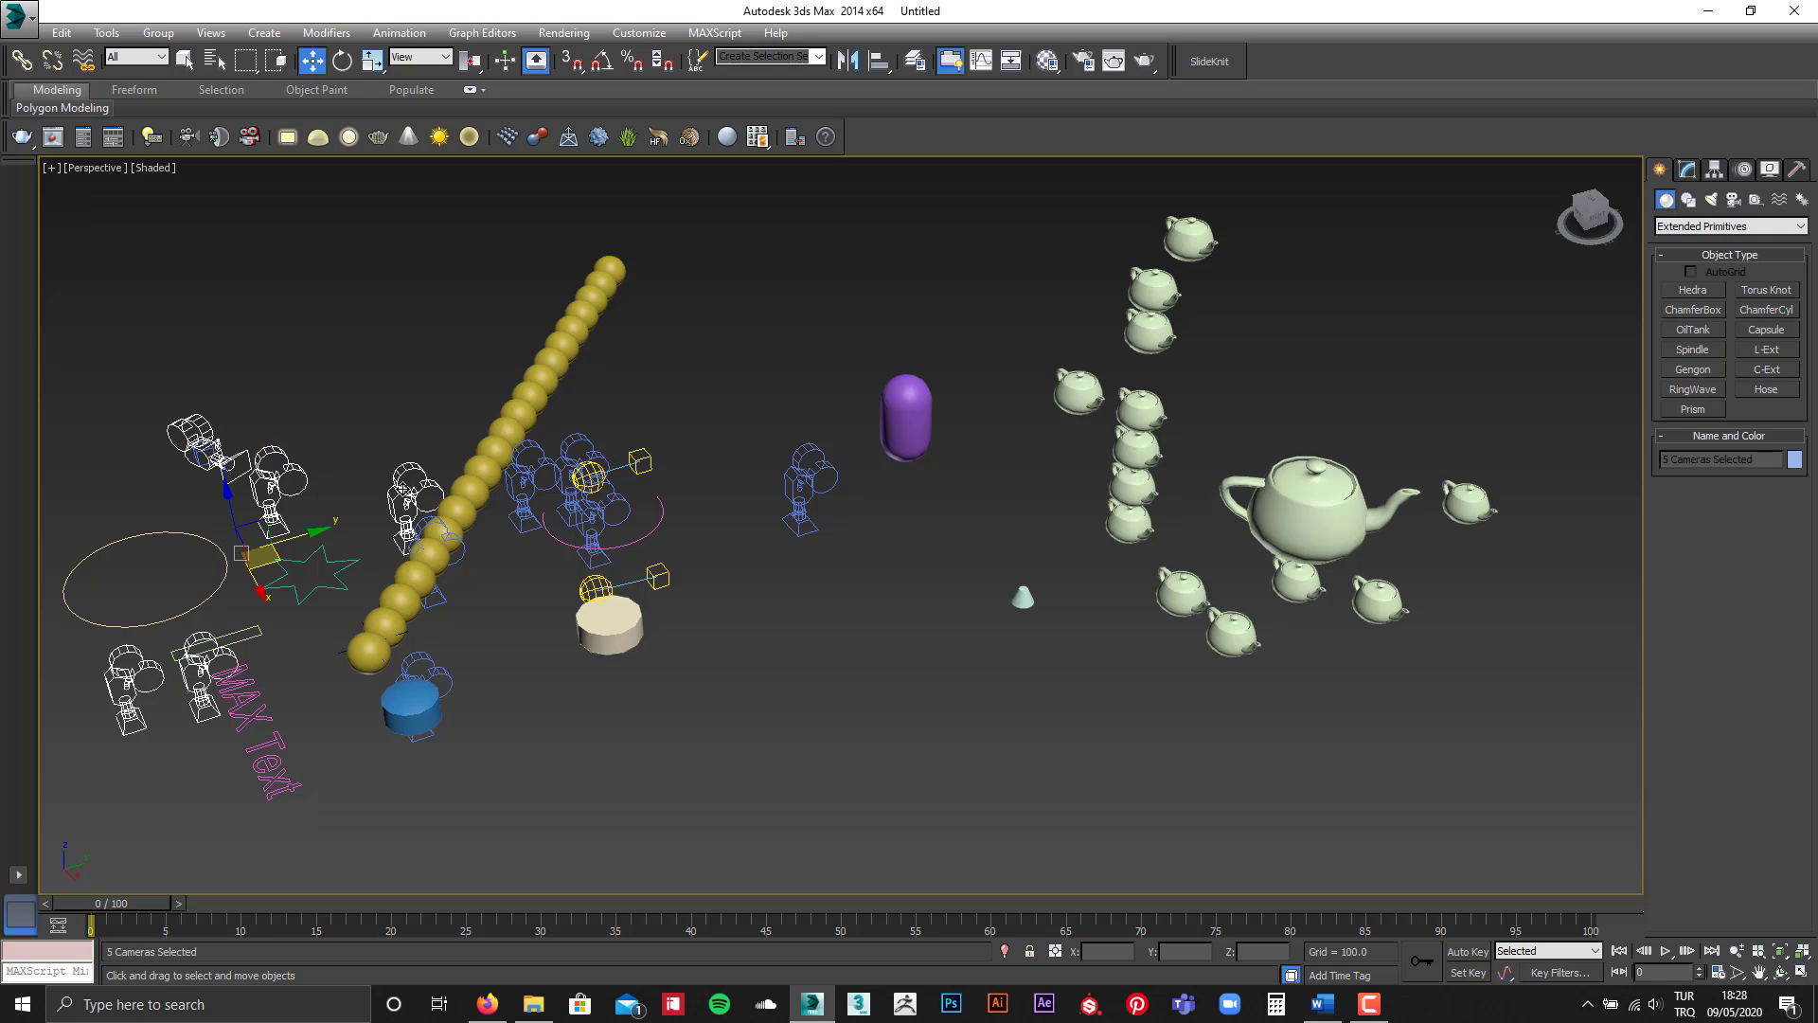
{"action": "left_click", "coordinate": [717, 416]}
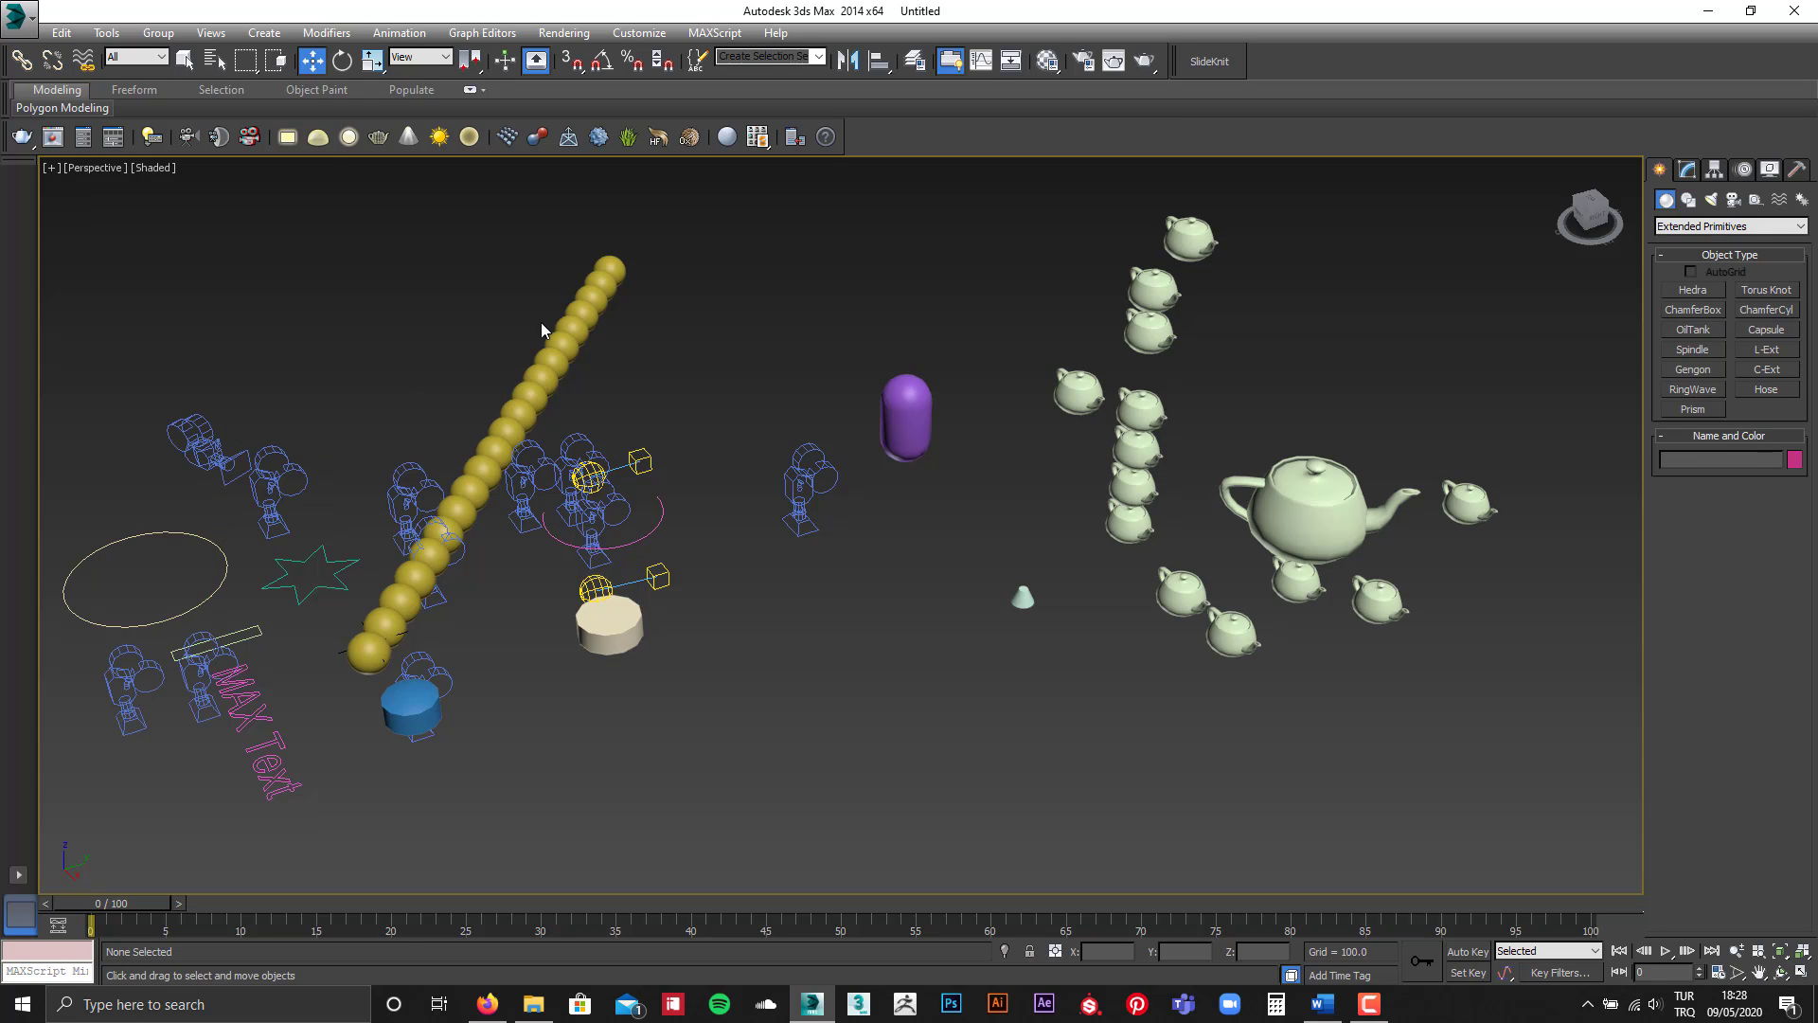
{"action": "left_click", "coordinate": [214, 64]}
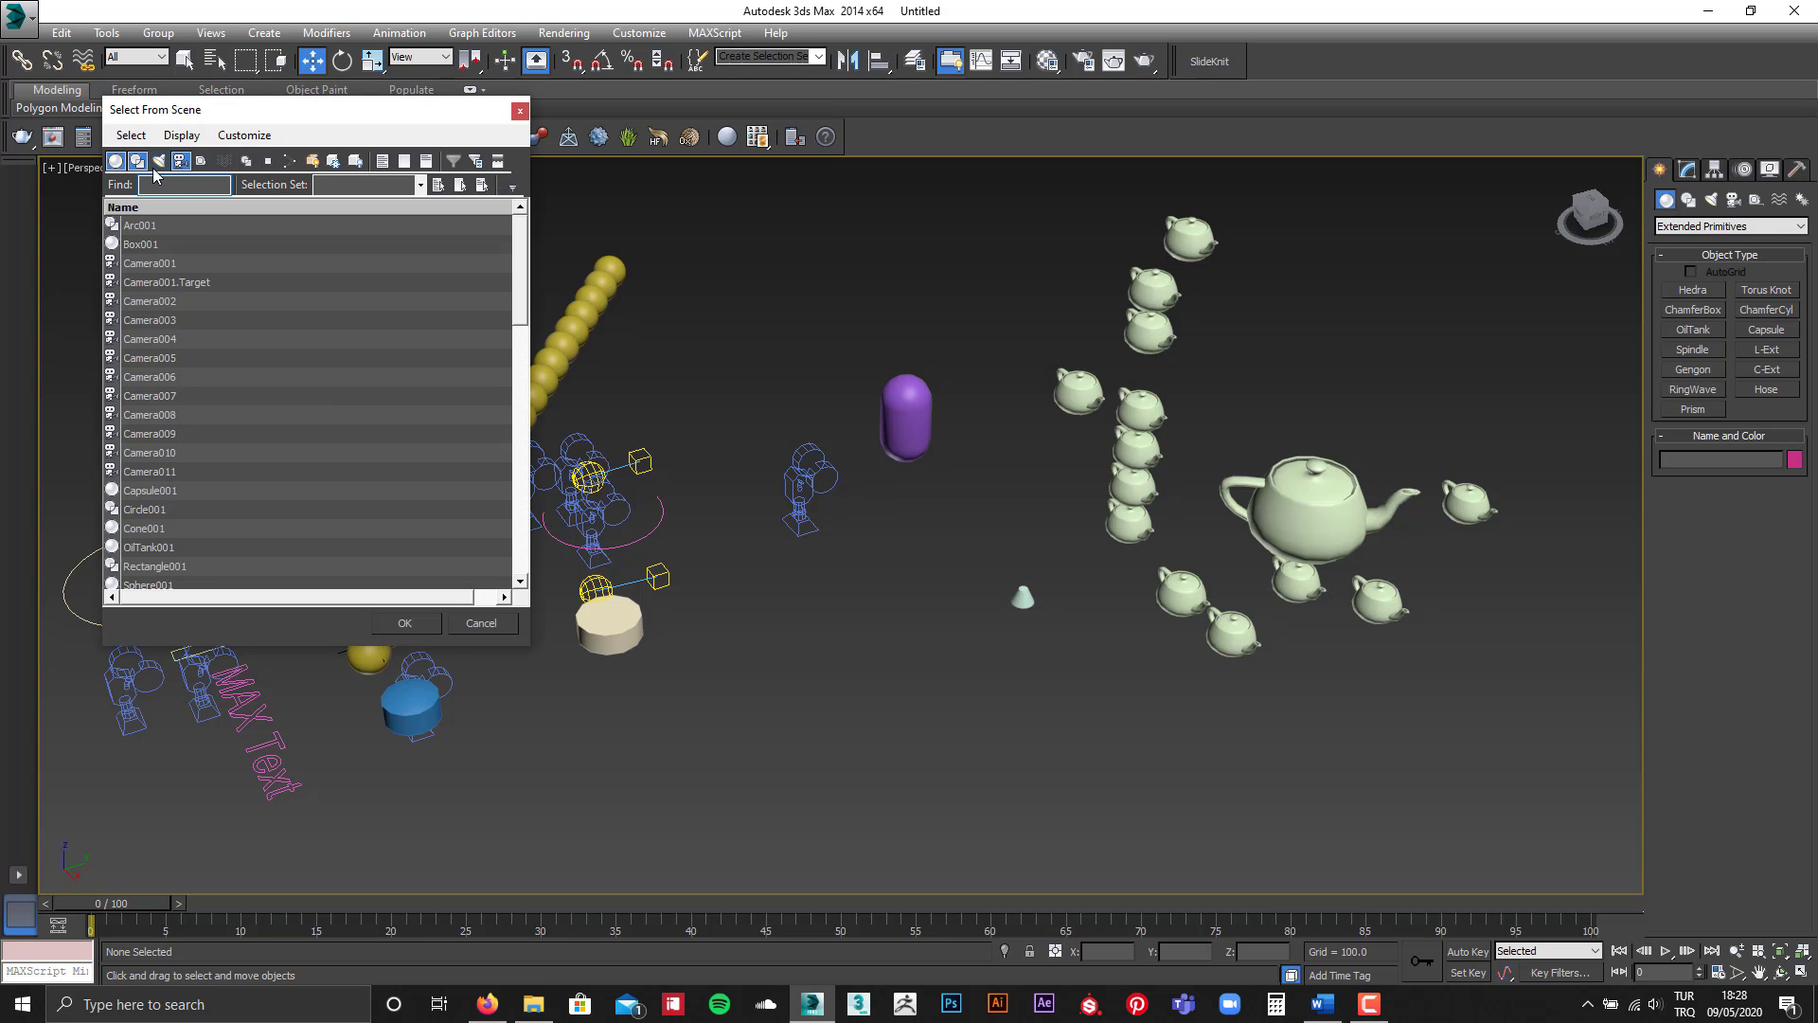
Step: Filter the object list to cameras, select all 11, then trial-move them and undo
{"action": "left_click", "coordinate": [137, 160]}
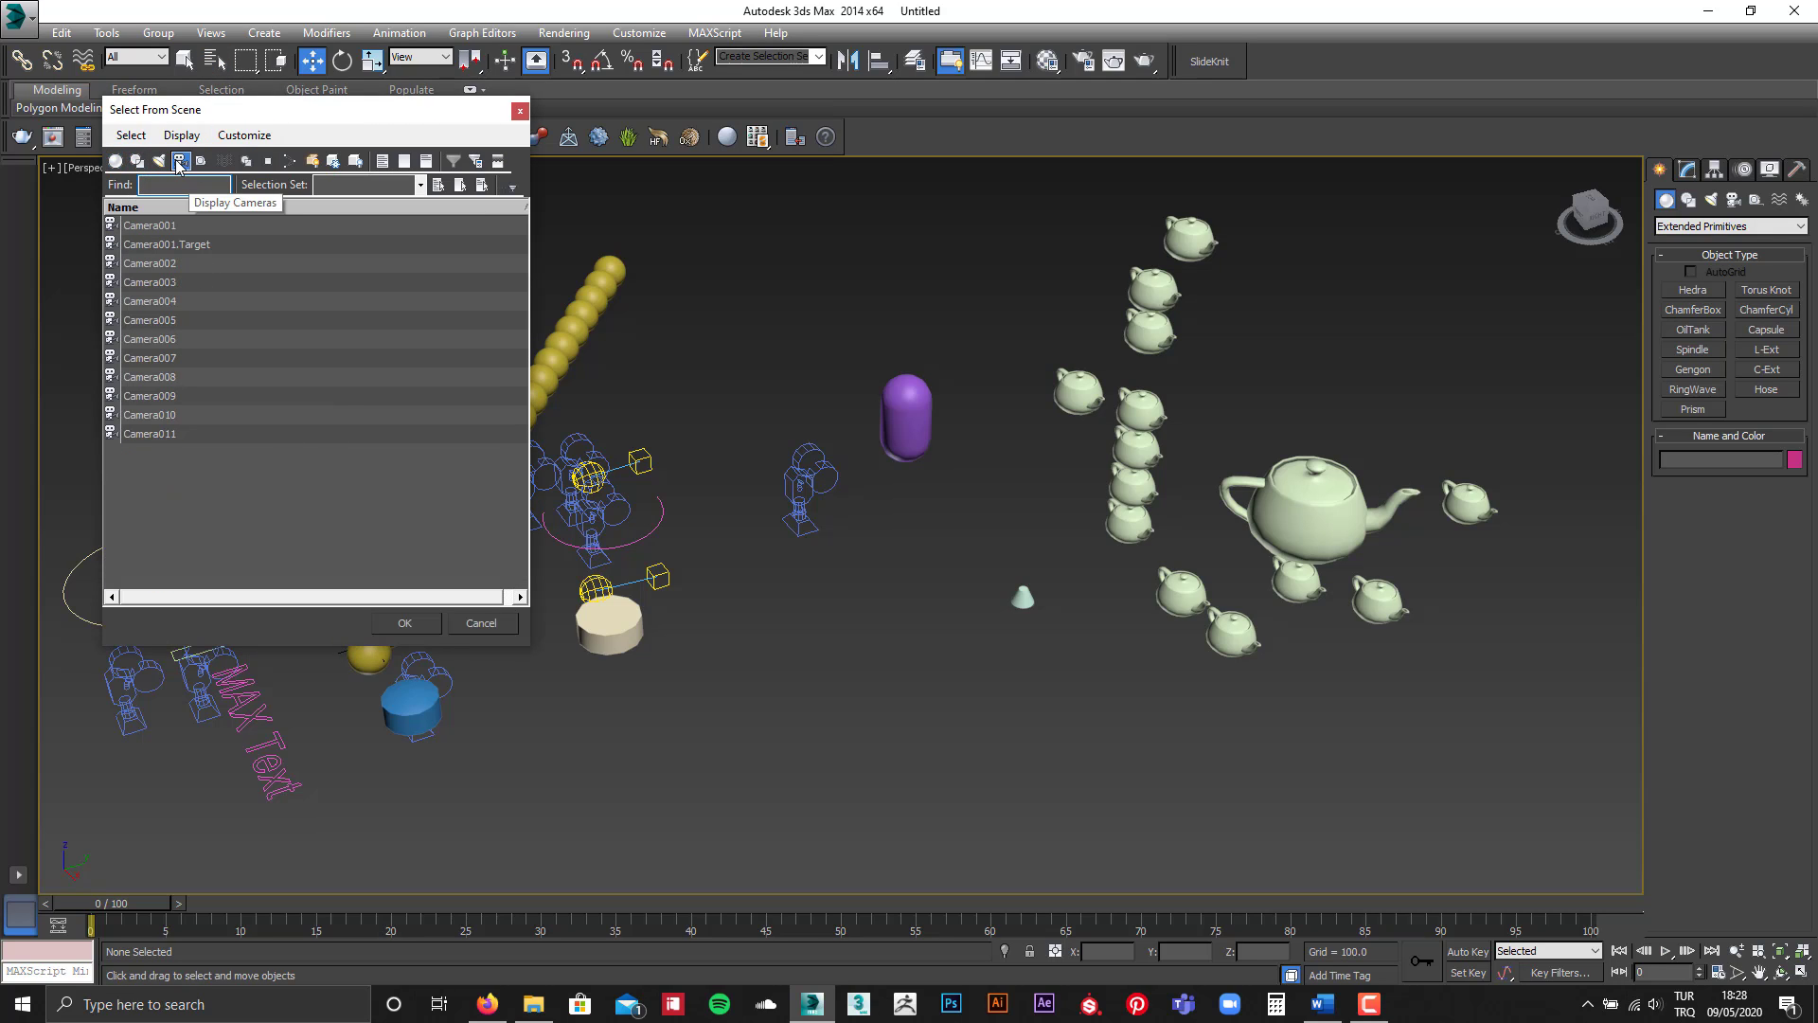
{"action": "left_click", "coordinate": [181, 162]}
{"action": "left_click", "coordinate": [195, 500]}
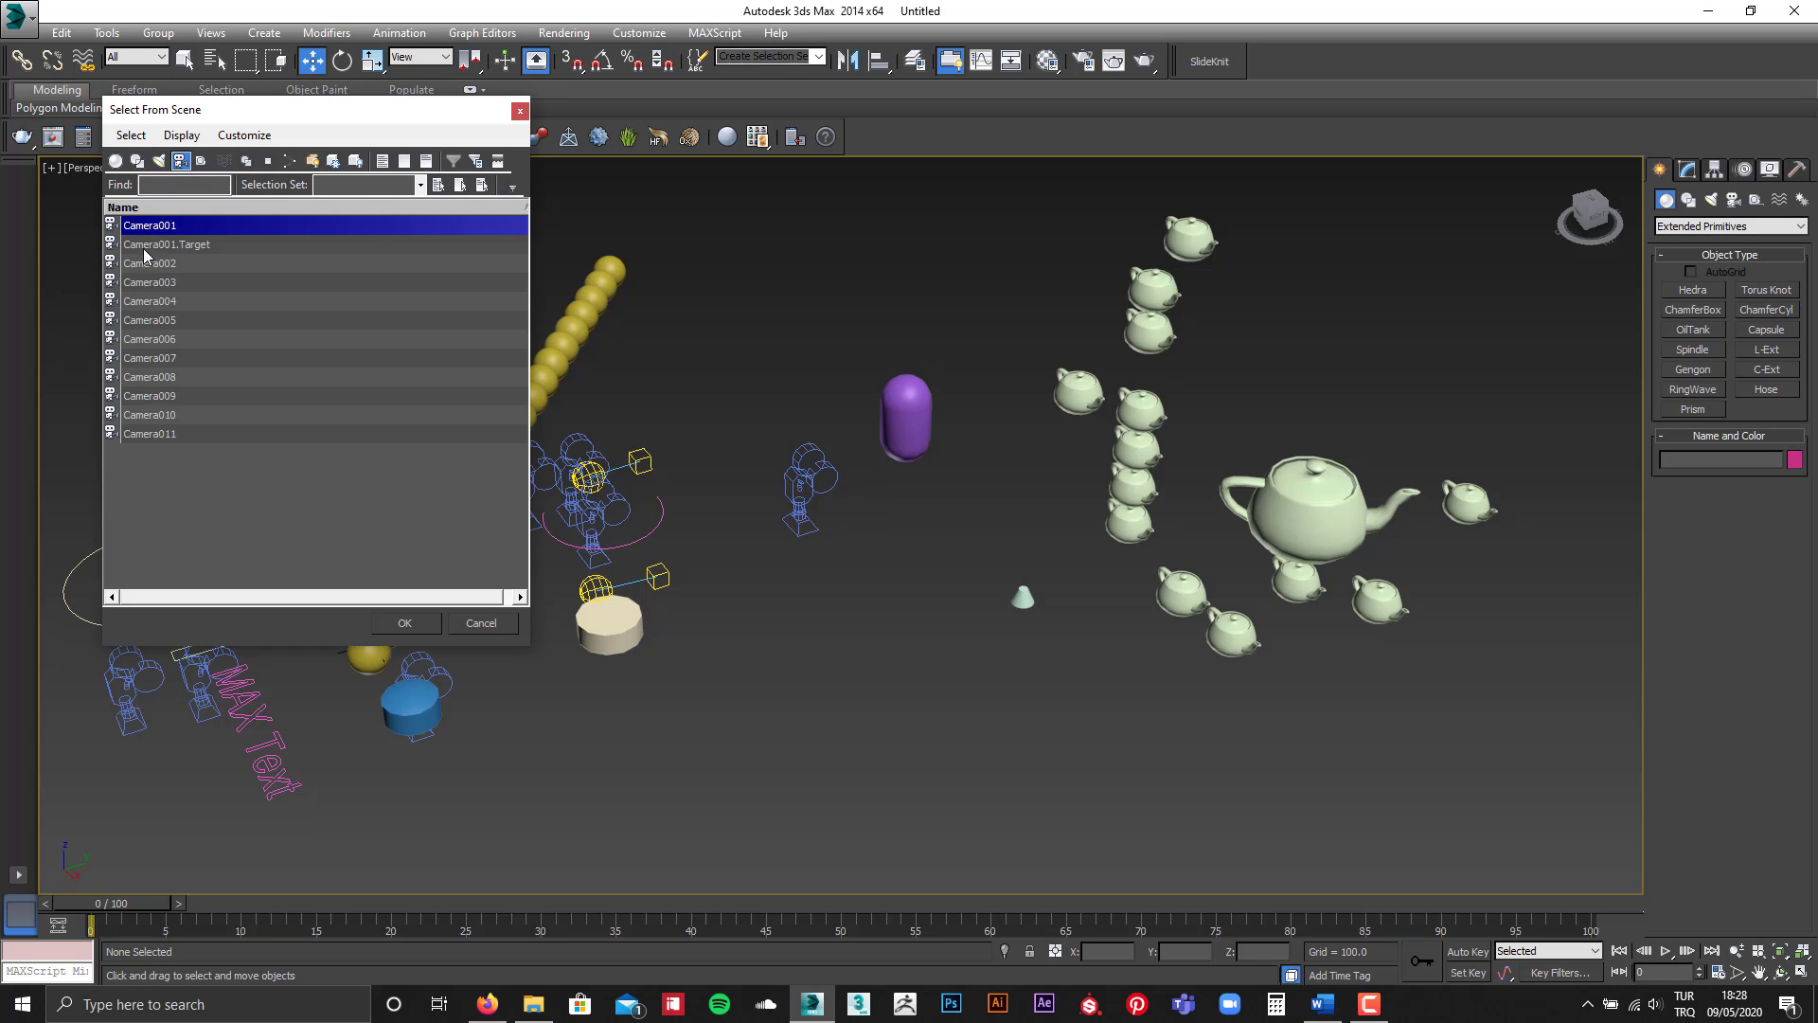
{"action": "key", "text": "ctrl+a"}
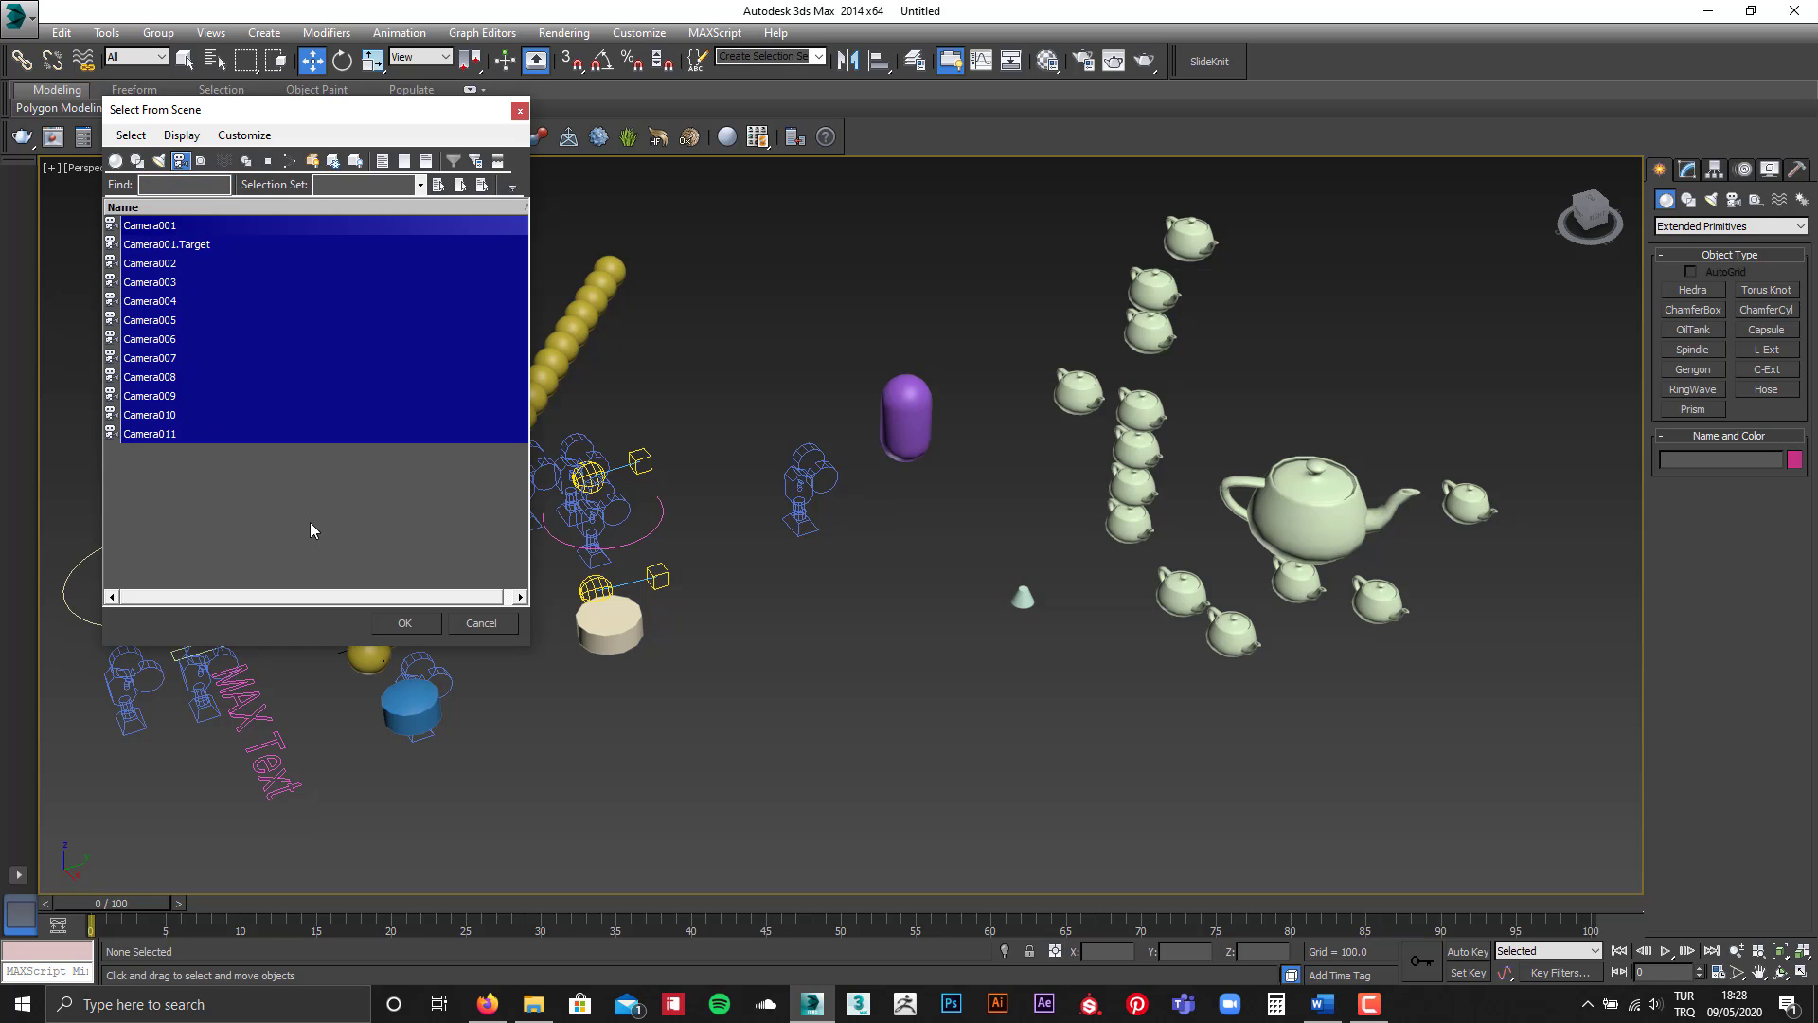
{"action": "left_click", "coordinate": [417, 625]}
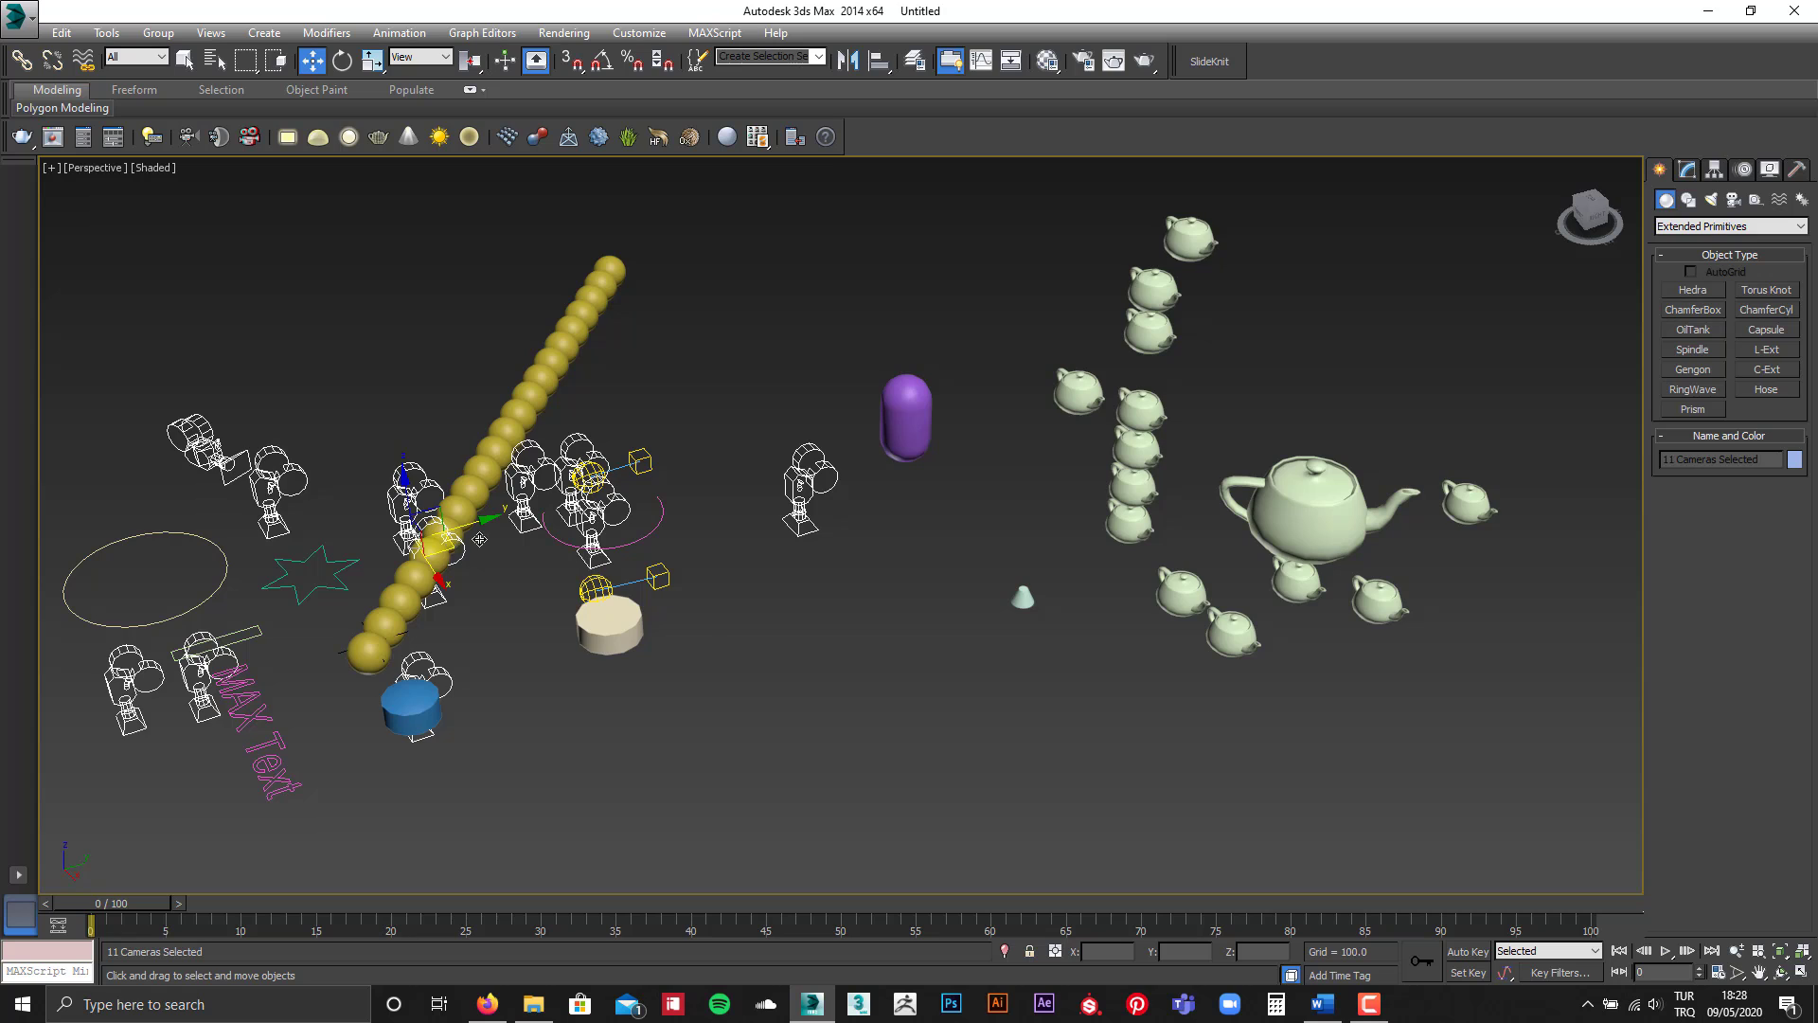
{"action": "mouse_move", "coordinate": [480, 540]}
{"action": "left_mouse_down"}
{"action": "mouse_move", "coordinate": [838, 438]}
{"action": "mouse_move", "coordinate": [679, 471]}
{"action": "left_mouse_up"}
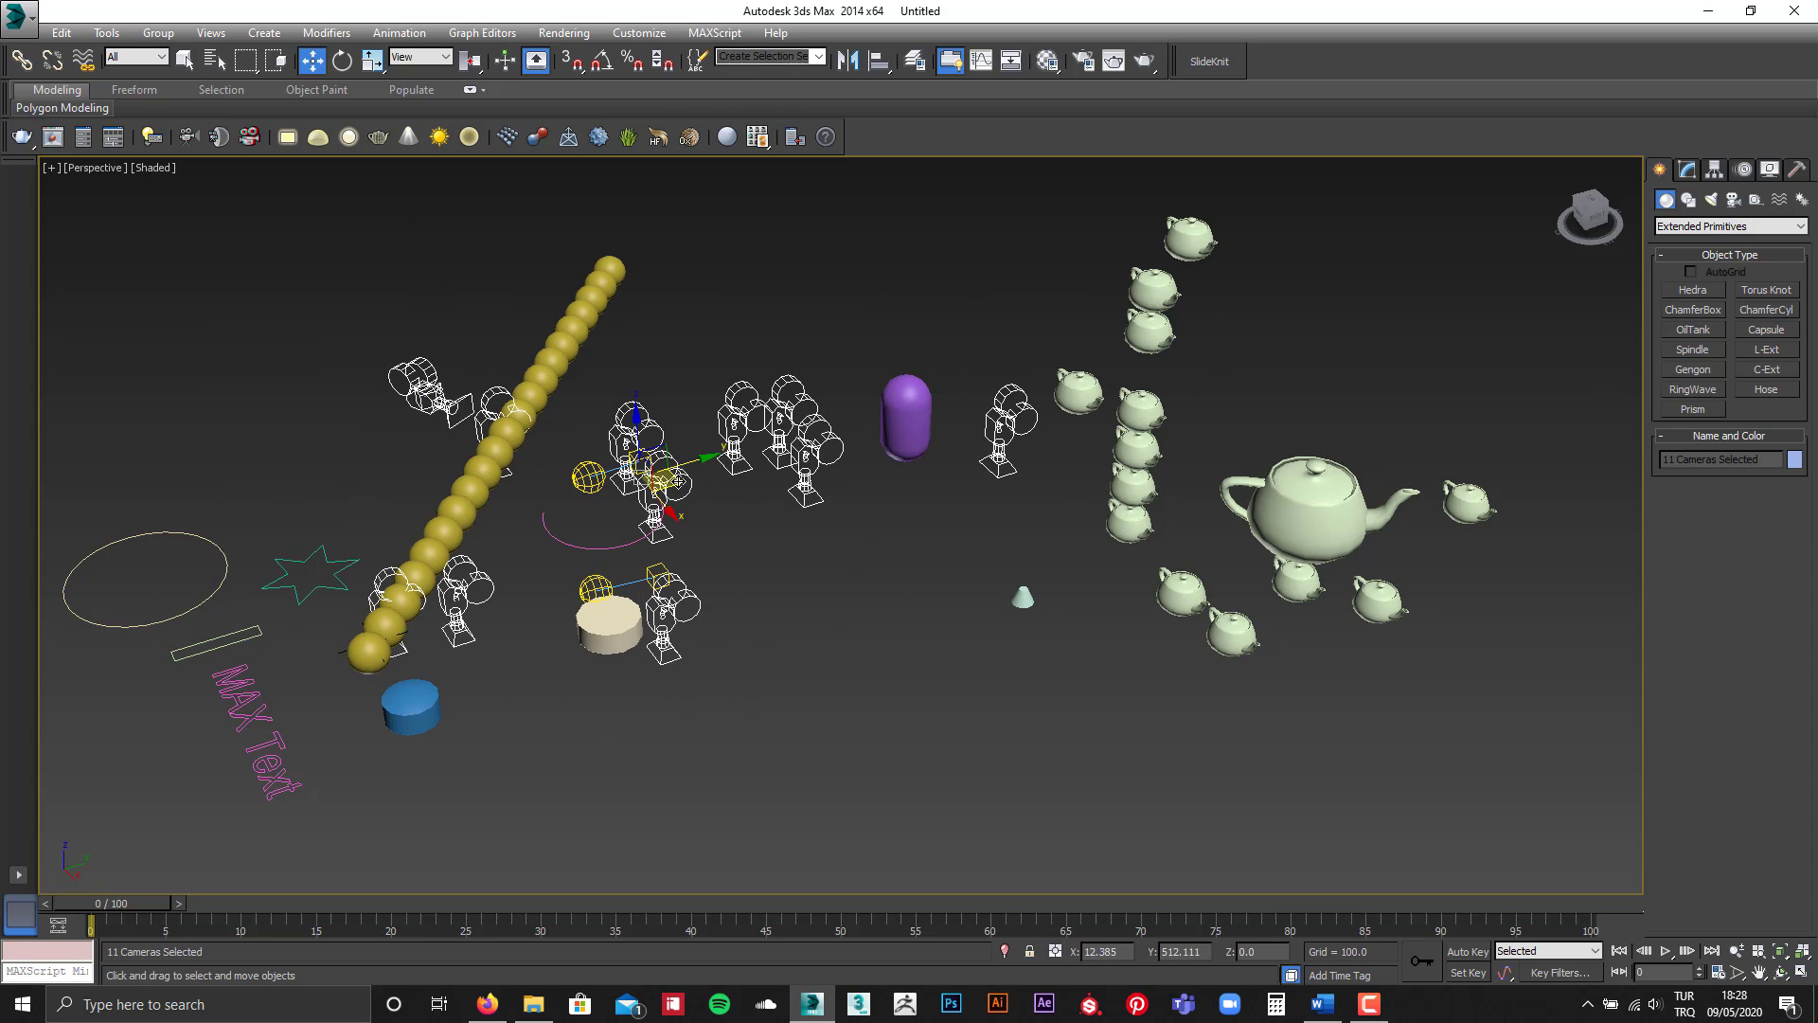
{"action": "key", "text": "ctrl+z"}
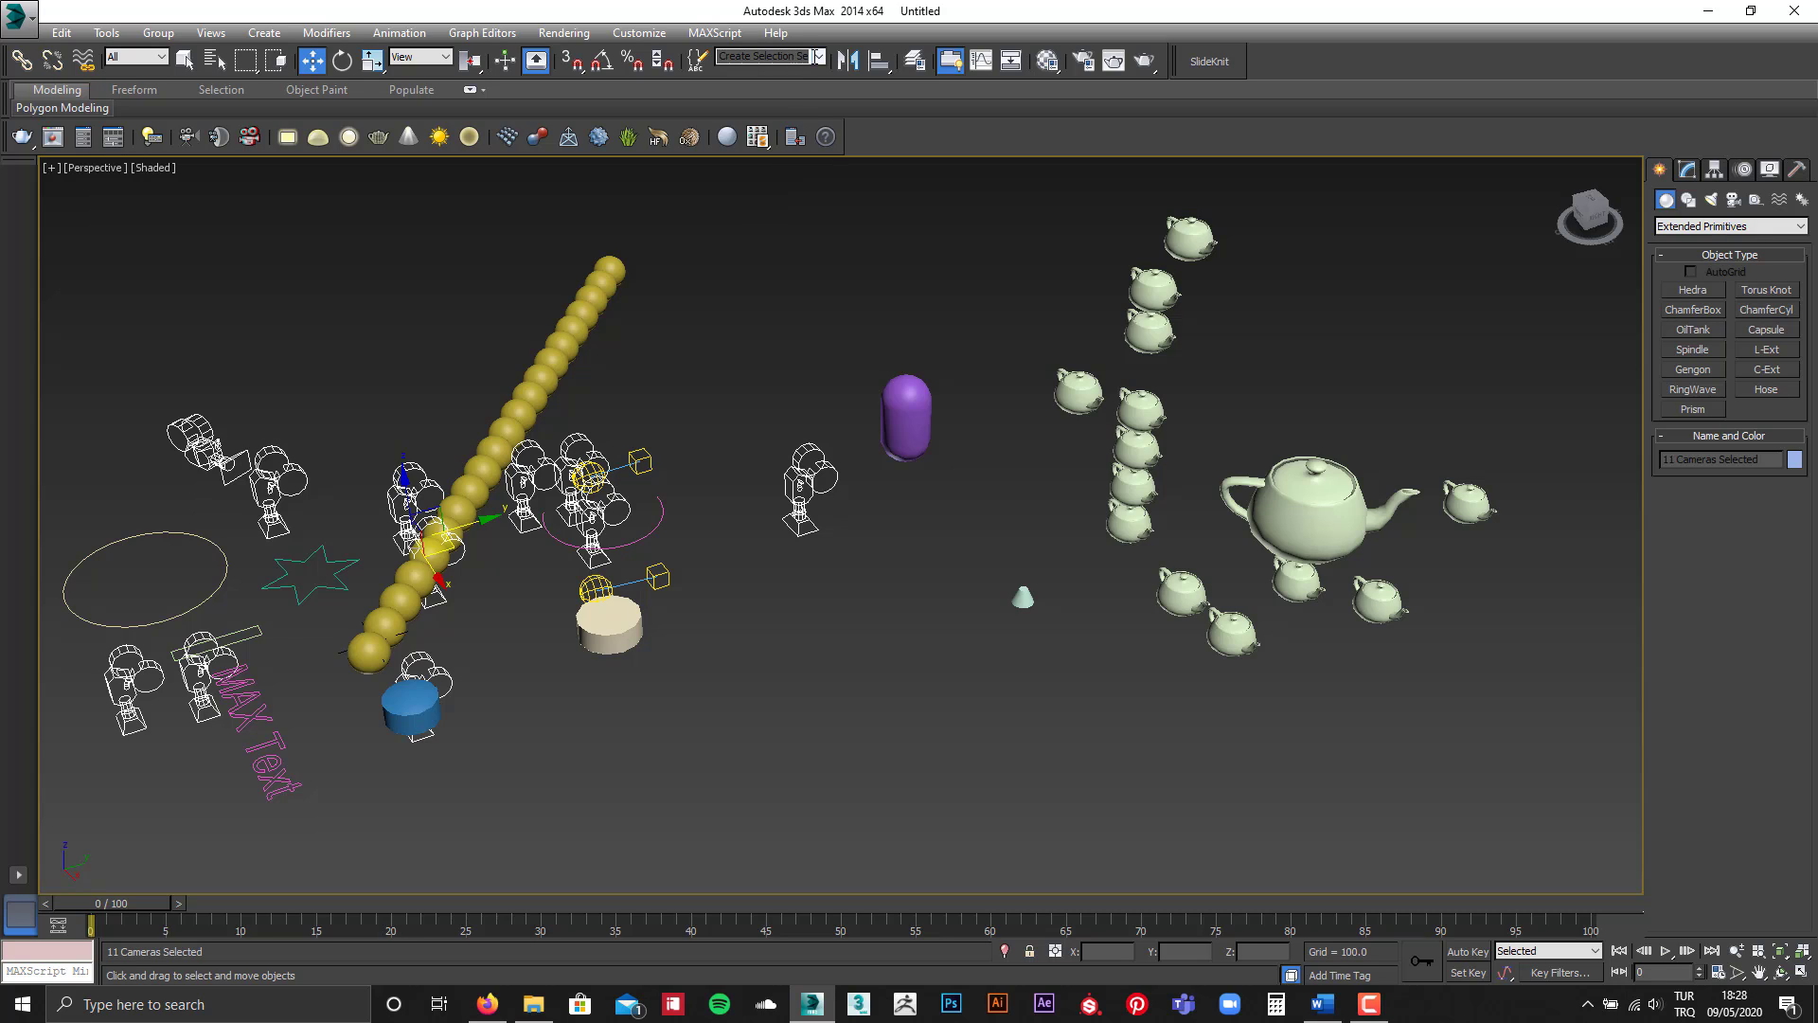
{"action": "left_click", "coordinate": [818, 58]}
{"action": "type", "text": "camera"}
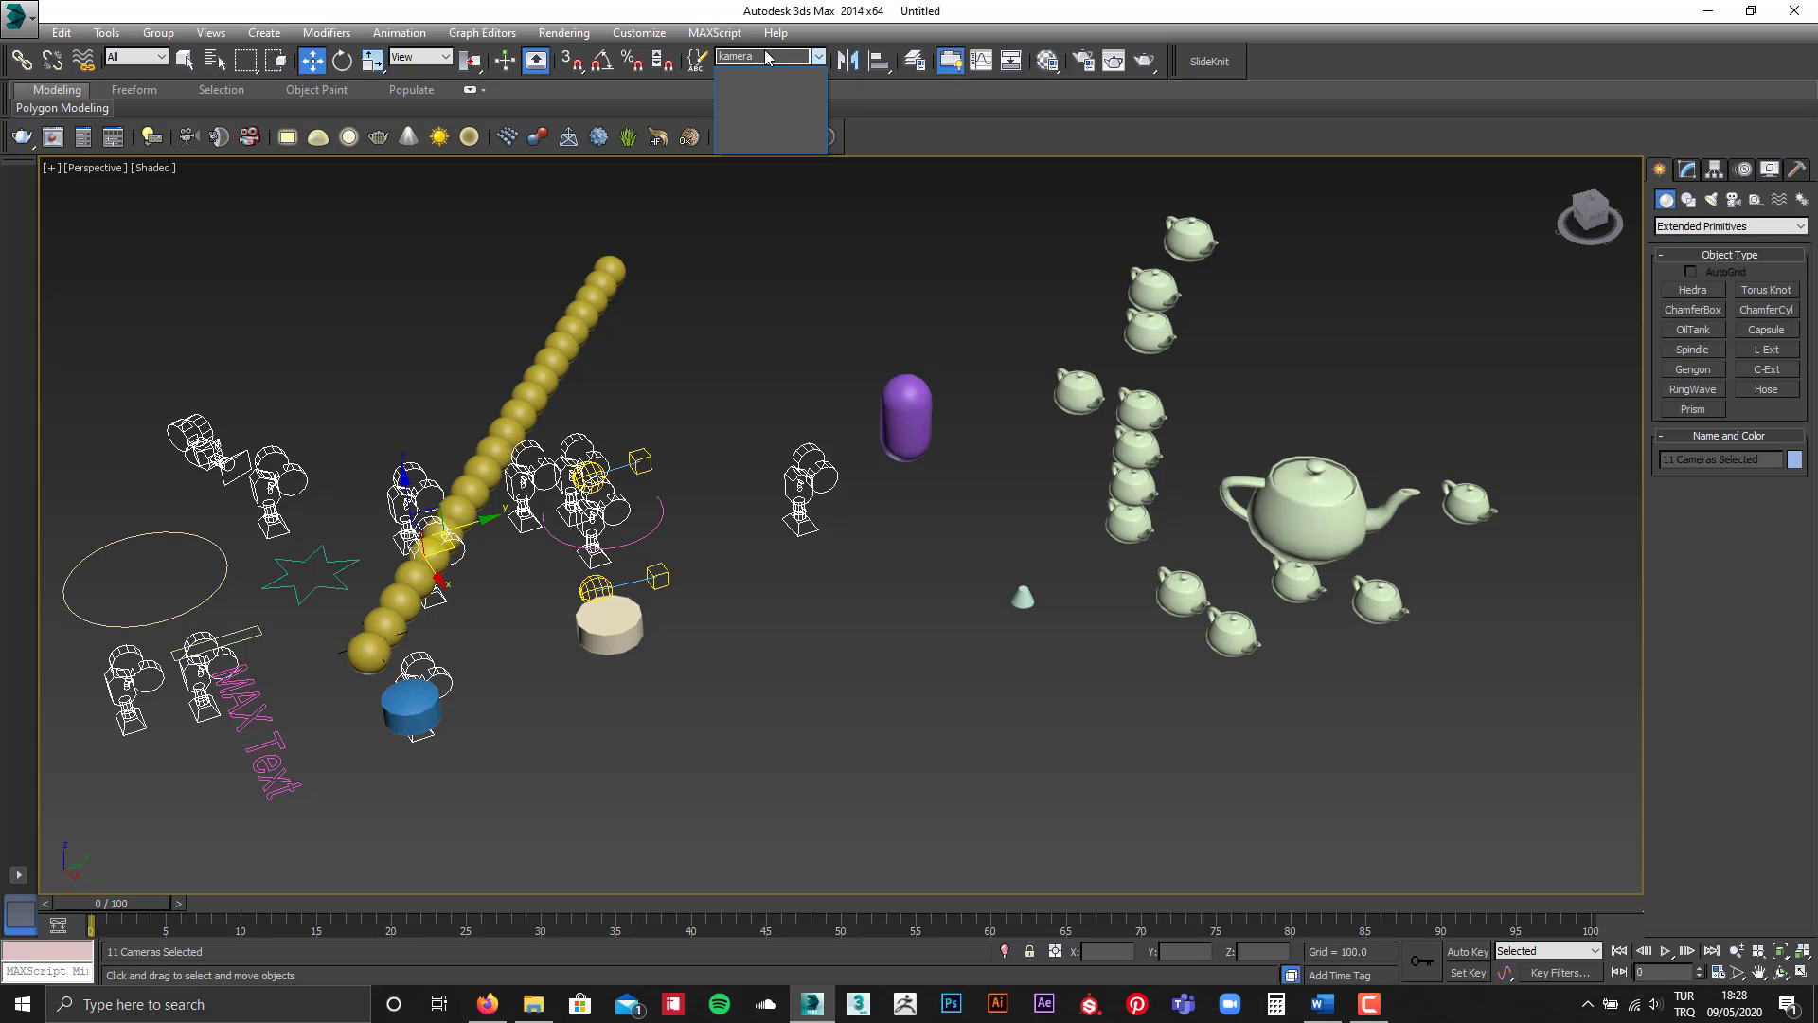
Step: Save the cameras as selection set kamera, then reselect it, move it and undo
{"action": "key", "text": "Return"}
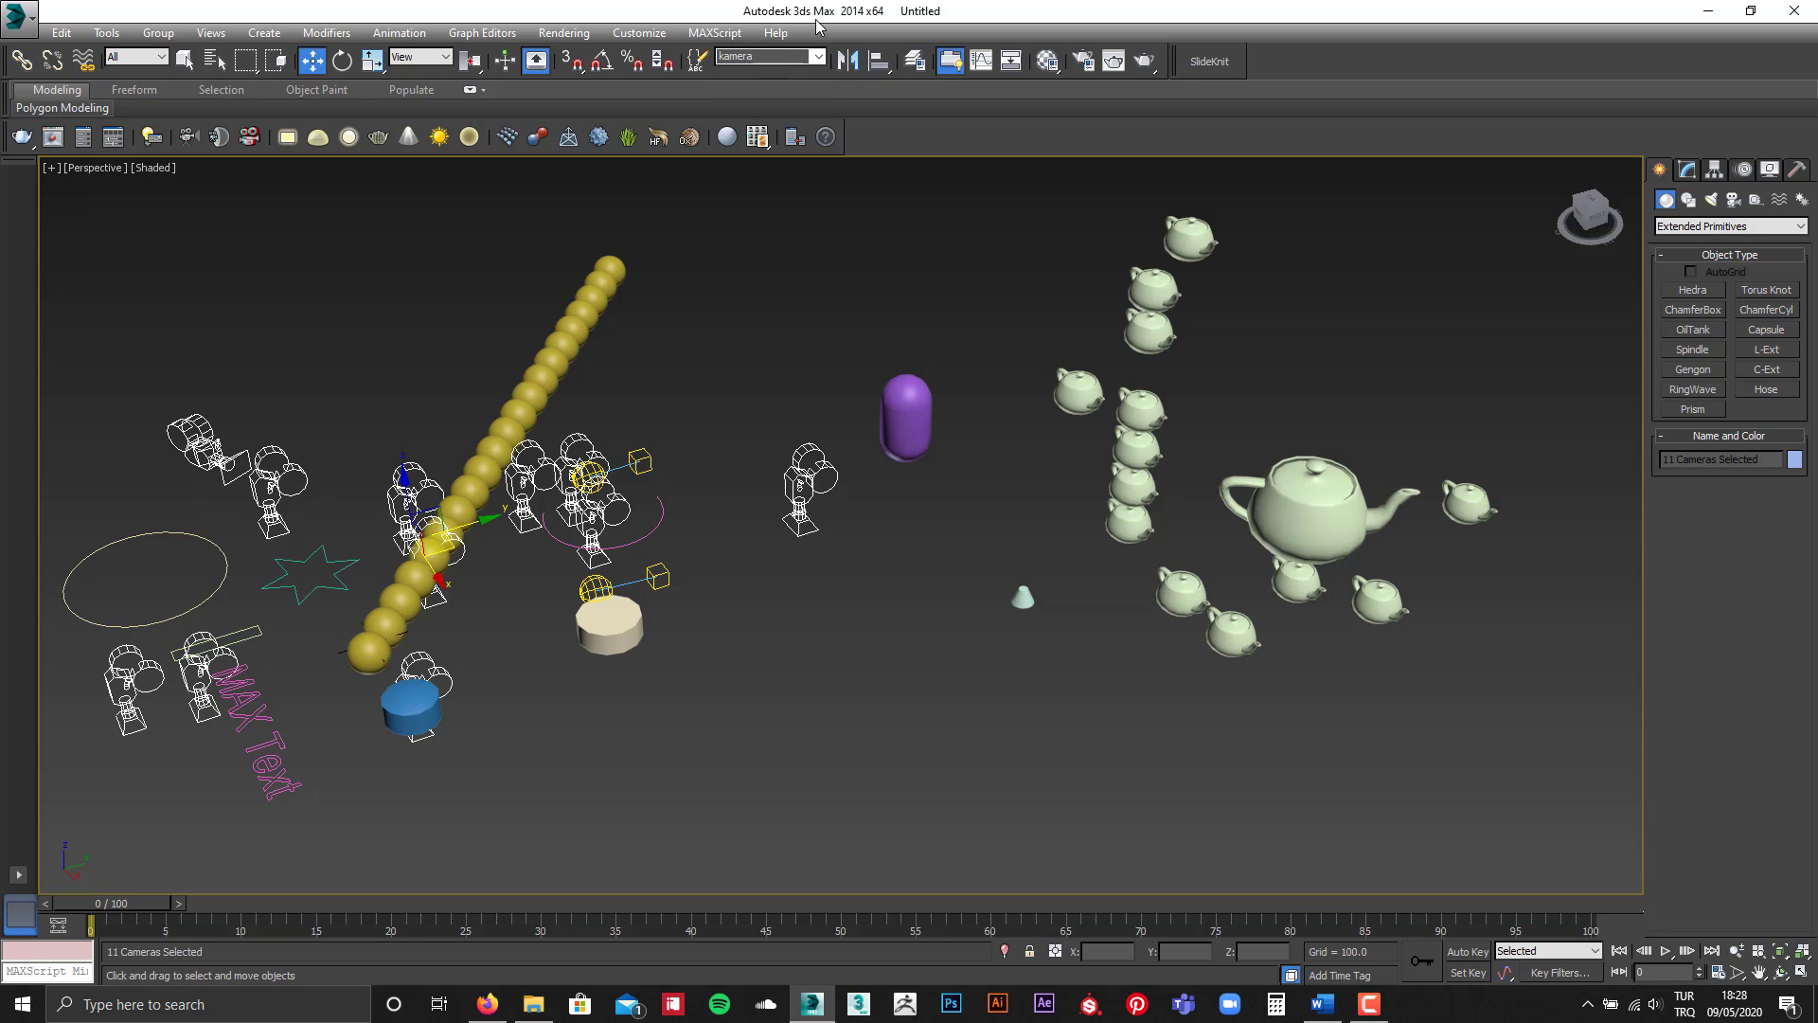
{"action": "left_click", "coordinate": [782, 303]}
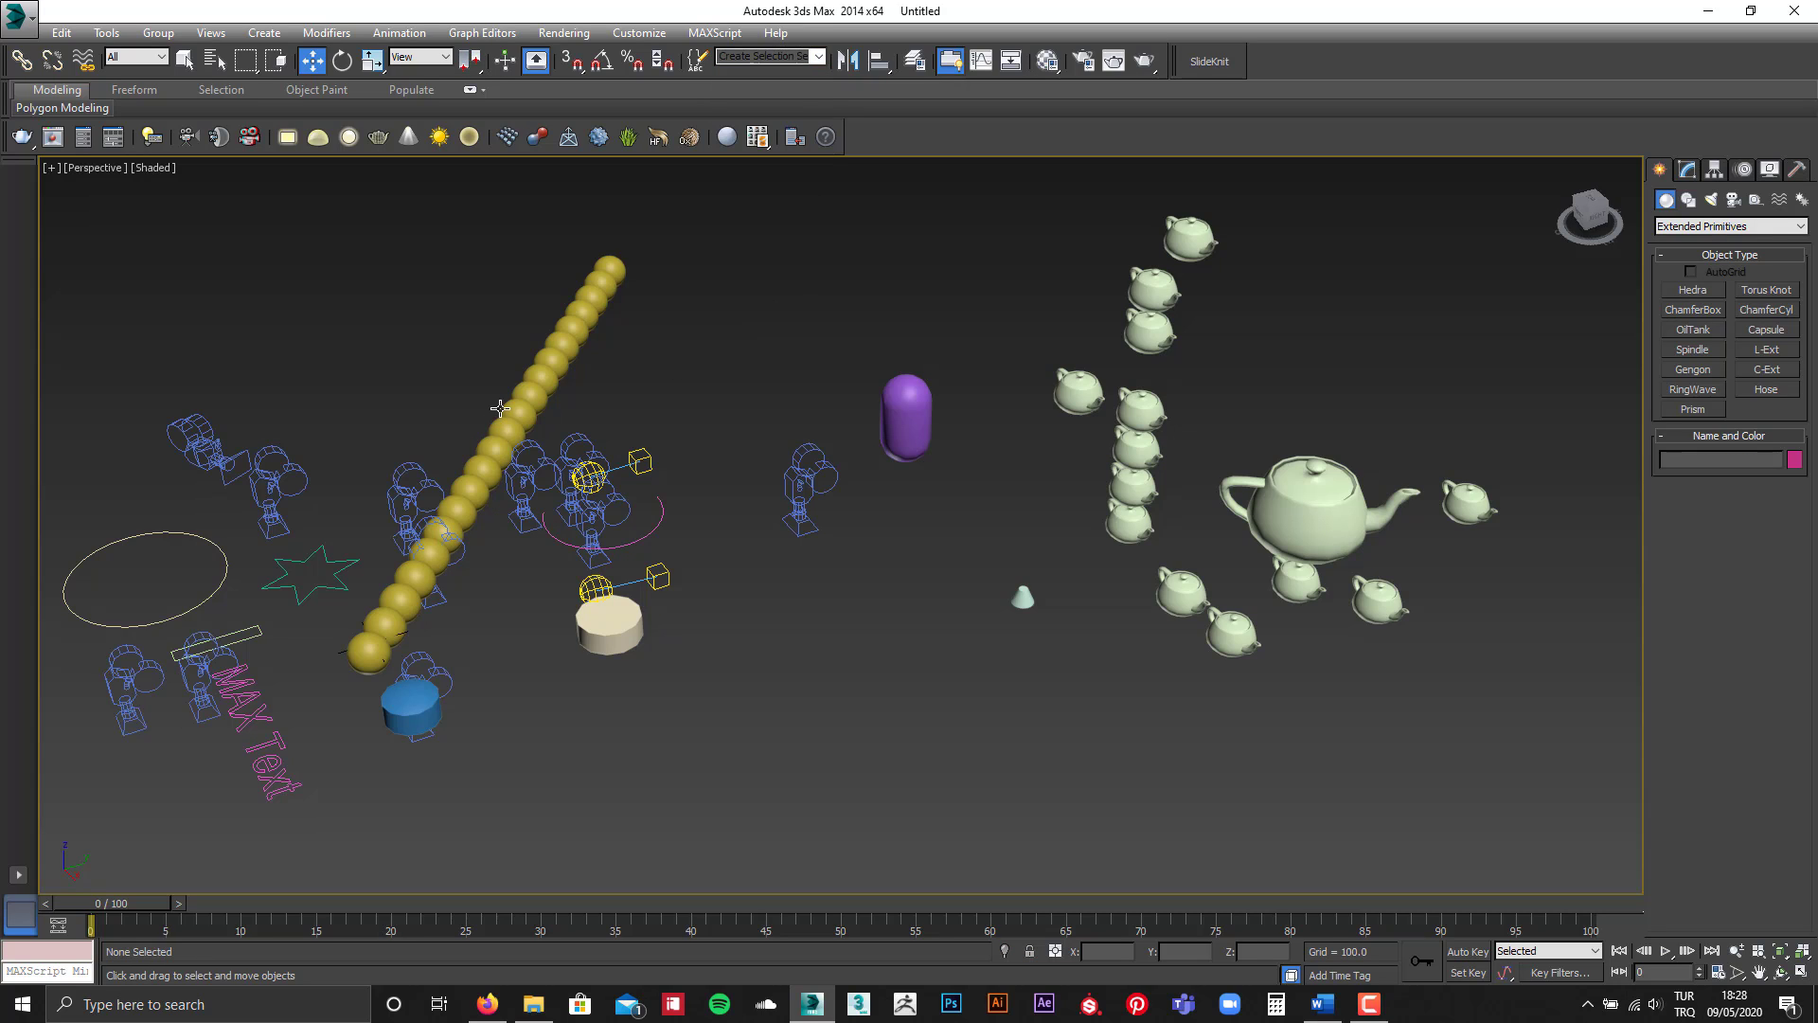
{"action": "left_click", "coordinate": [1085, 393]}
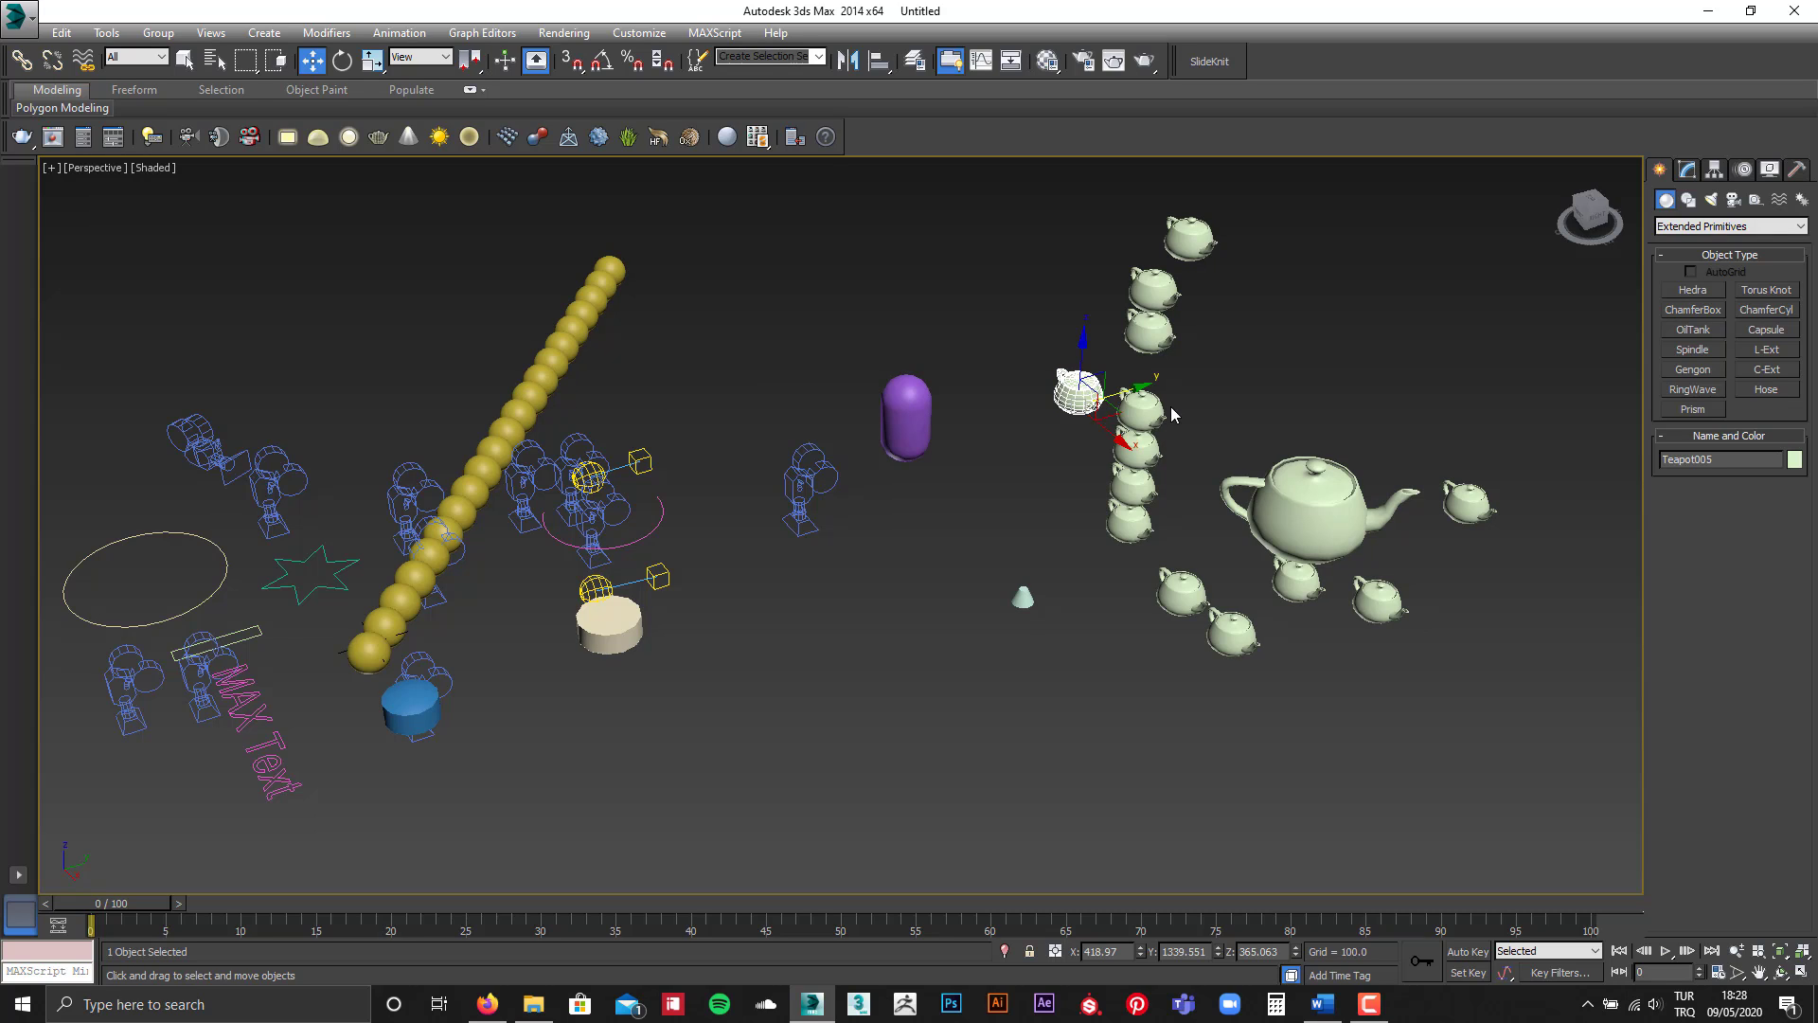
{"action": "left_click", "coordinate": [907, 417]}
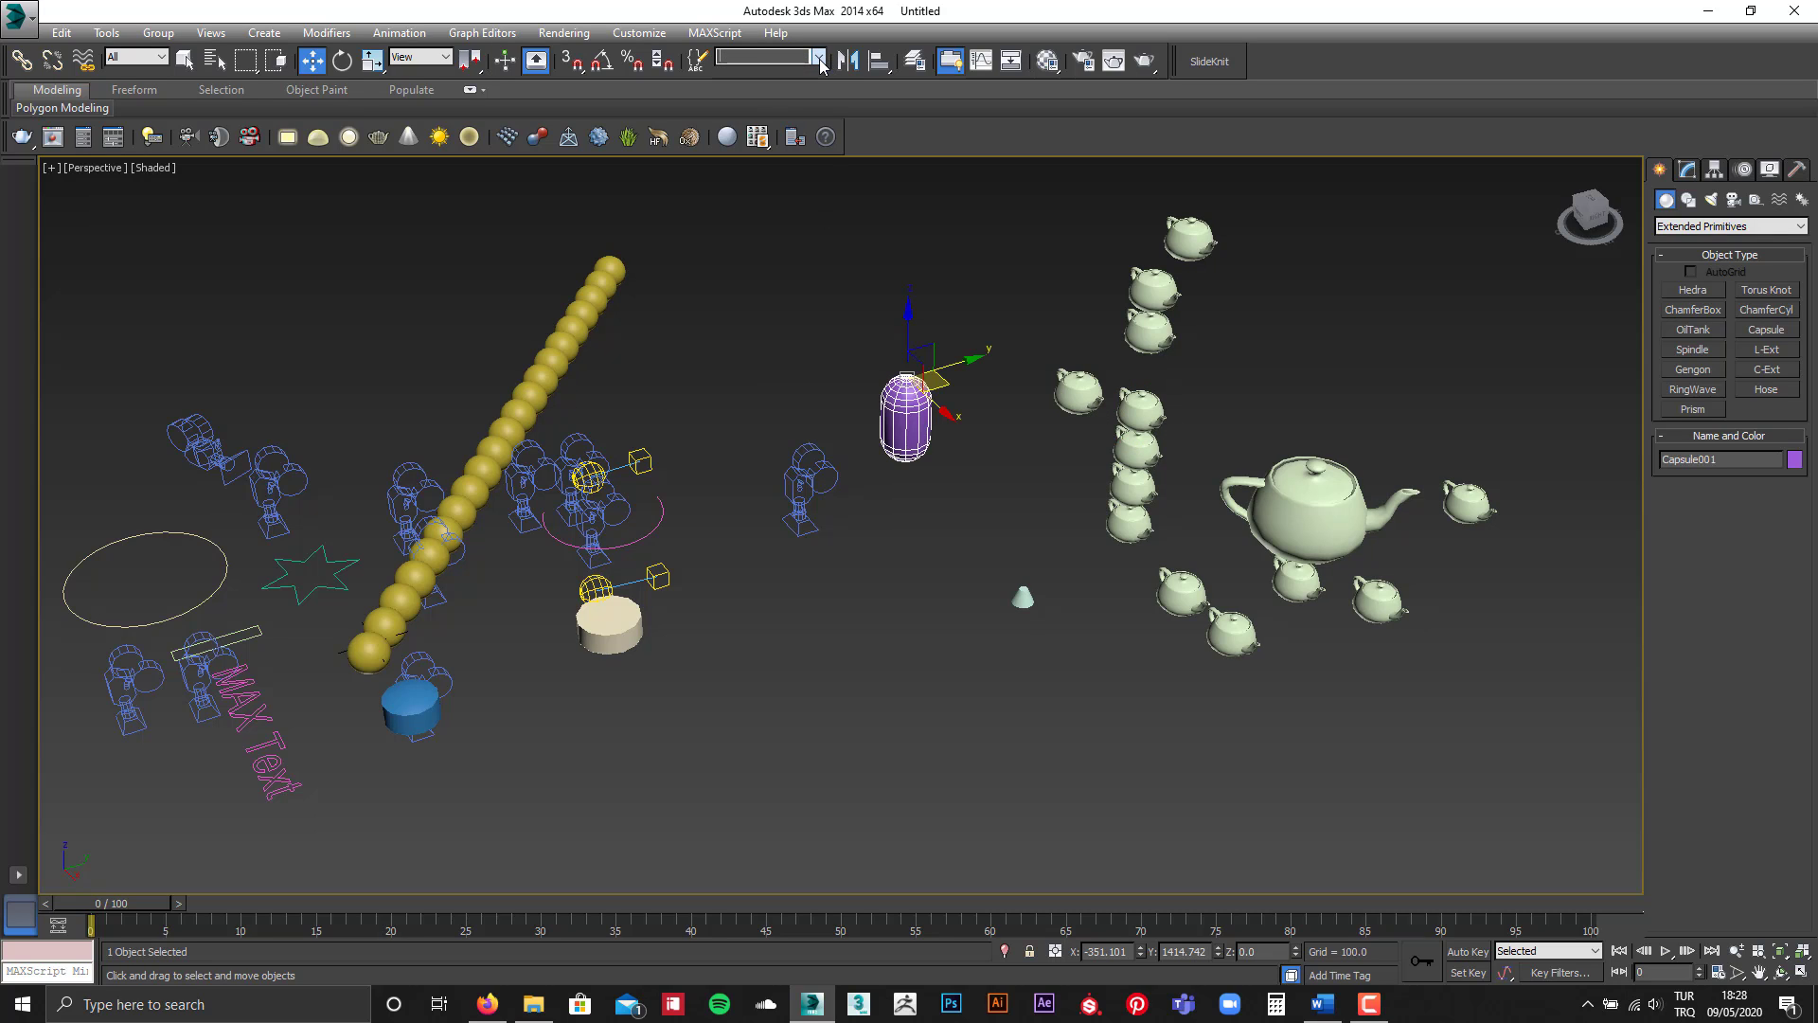
{"action": "left_click", "coordinate": [819, 57]}
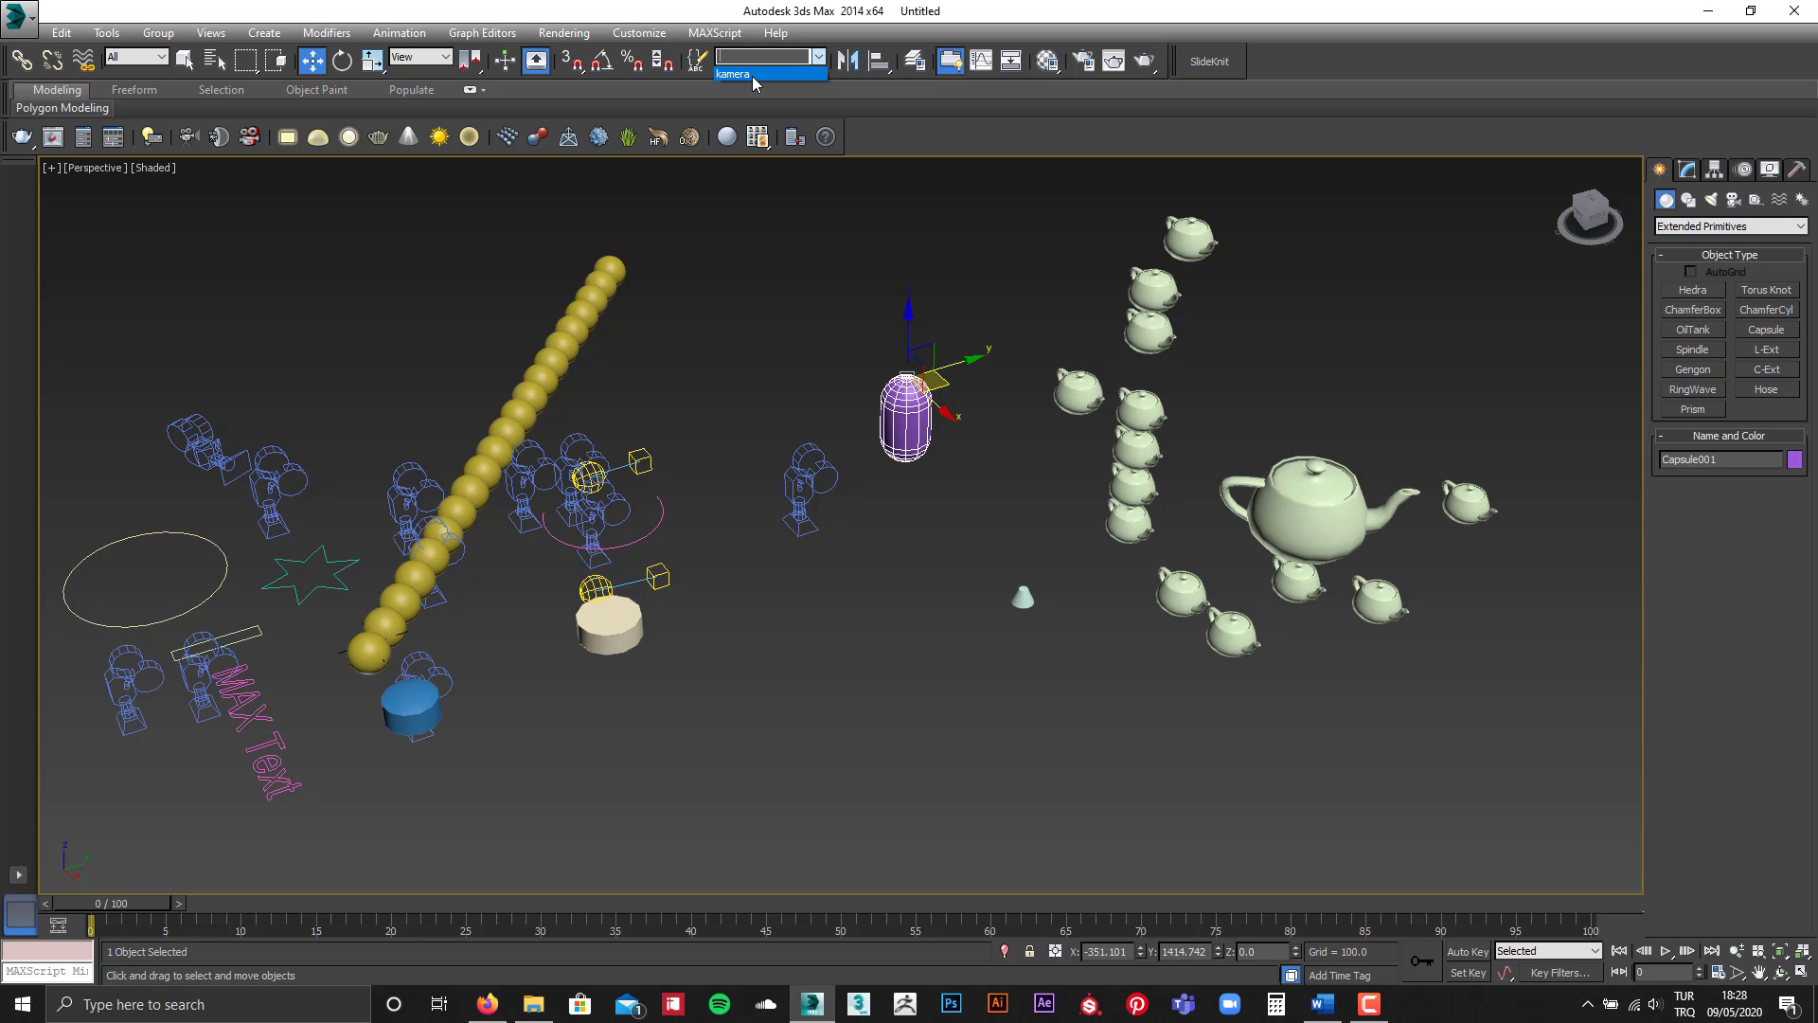
{"action": "left_click", "coordinate": [748, 74]}
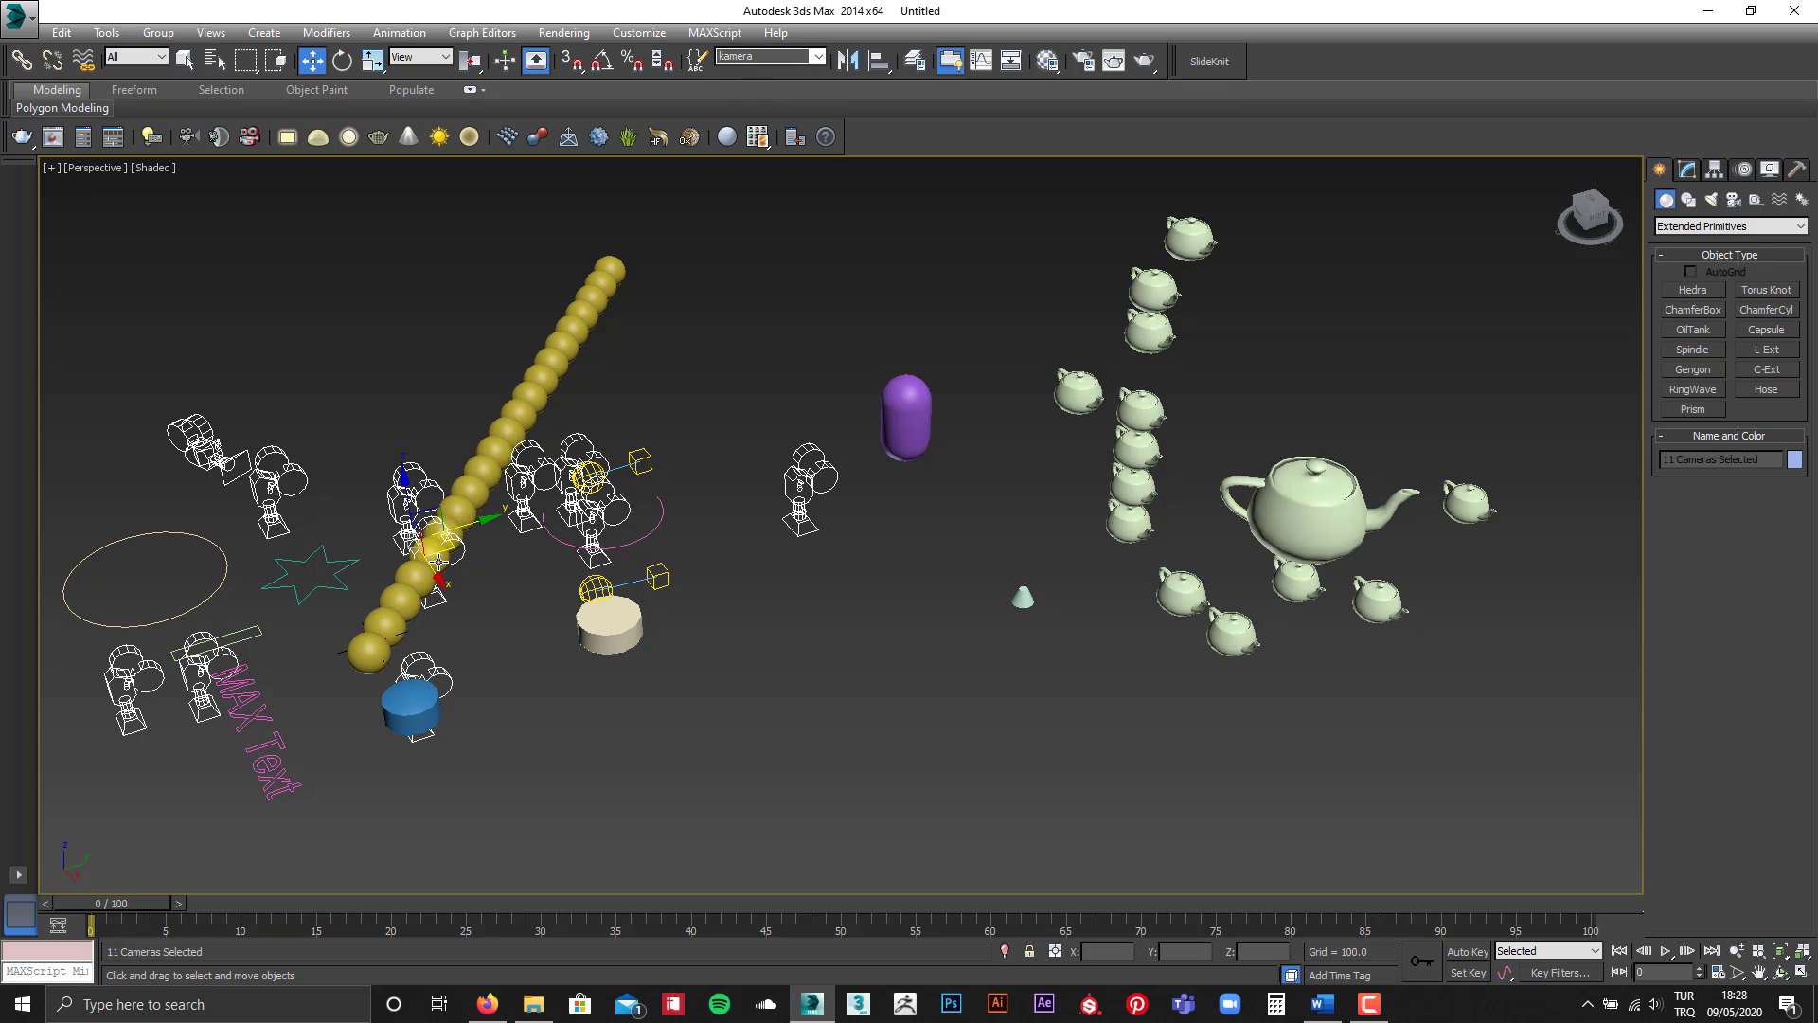
{"action": "left_click_drag", "start_coordinate": [438, 560], "coordinate": [640, 339]}
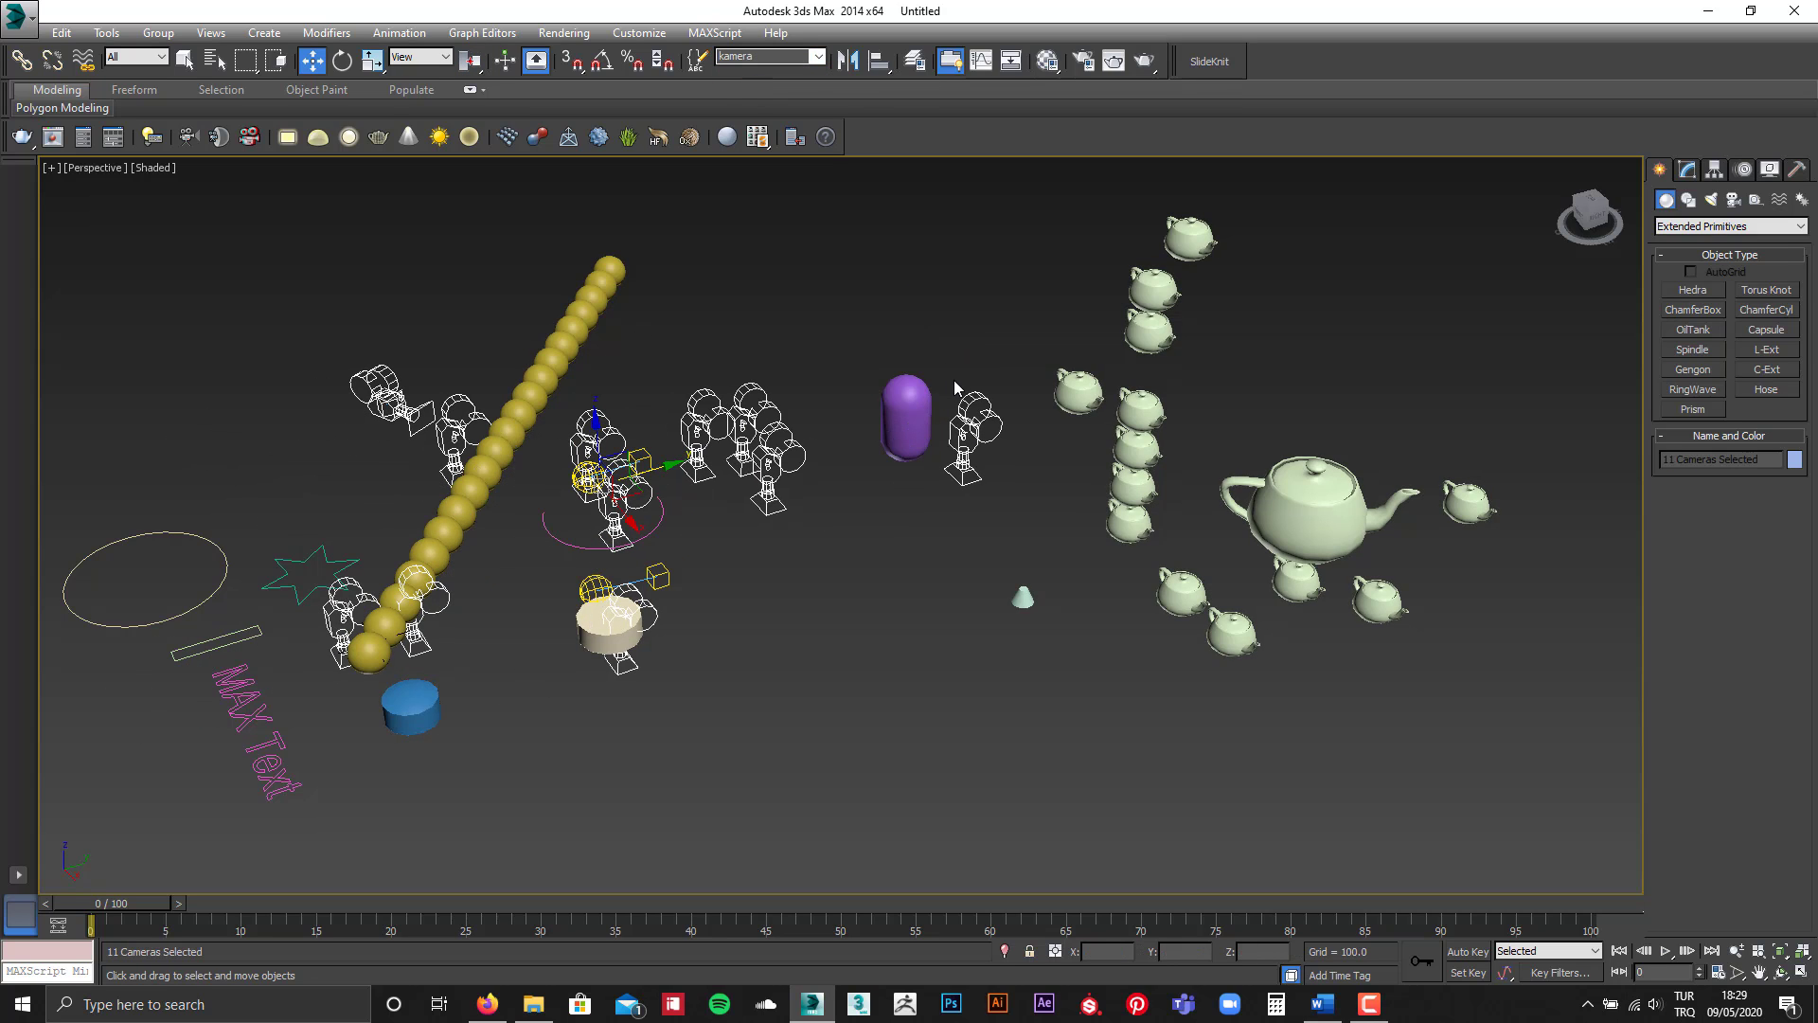
{"action": "key", "text": "ctrl+z"}
{"action": "key", "text": "ctrl+z"}
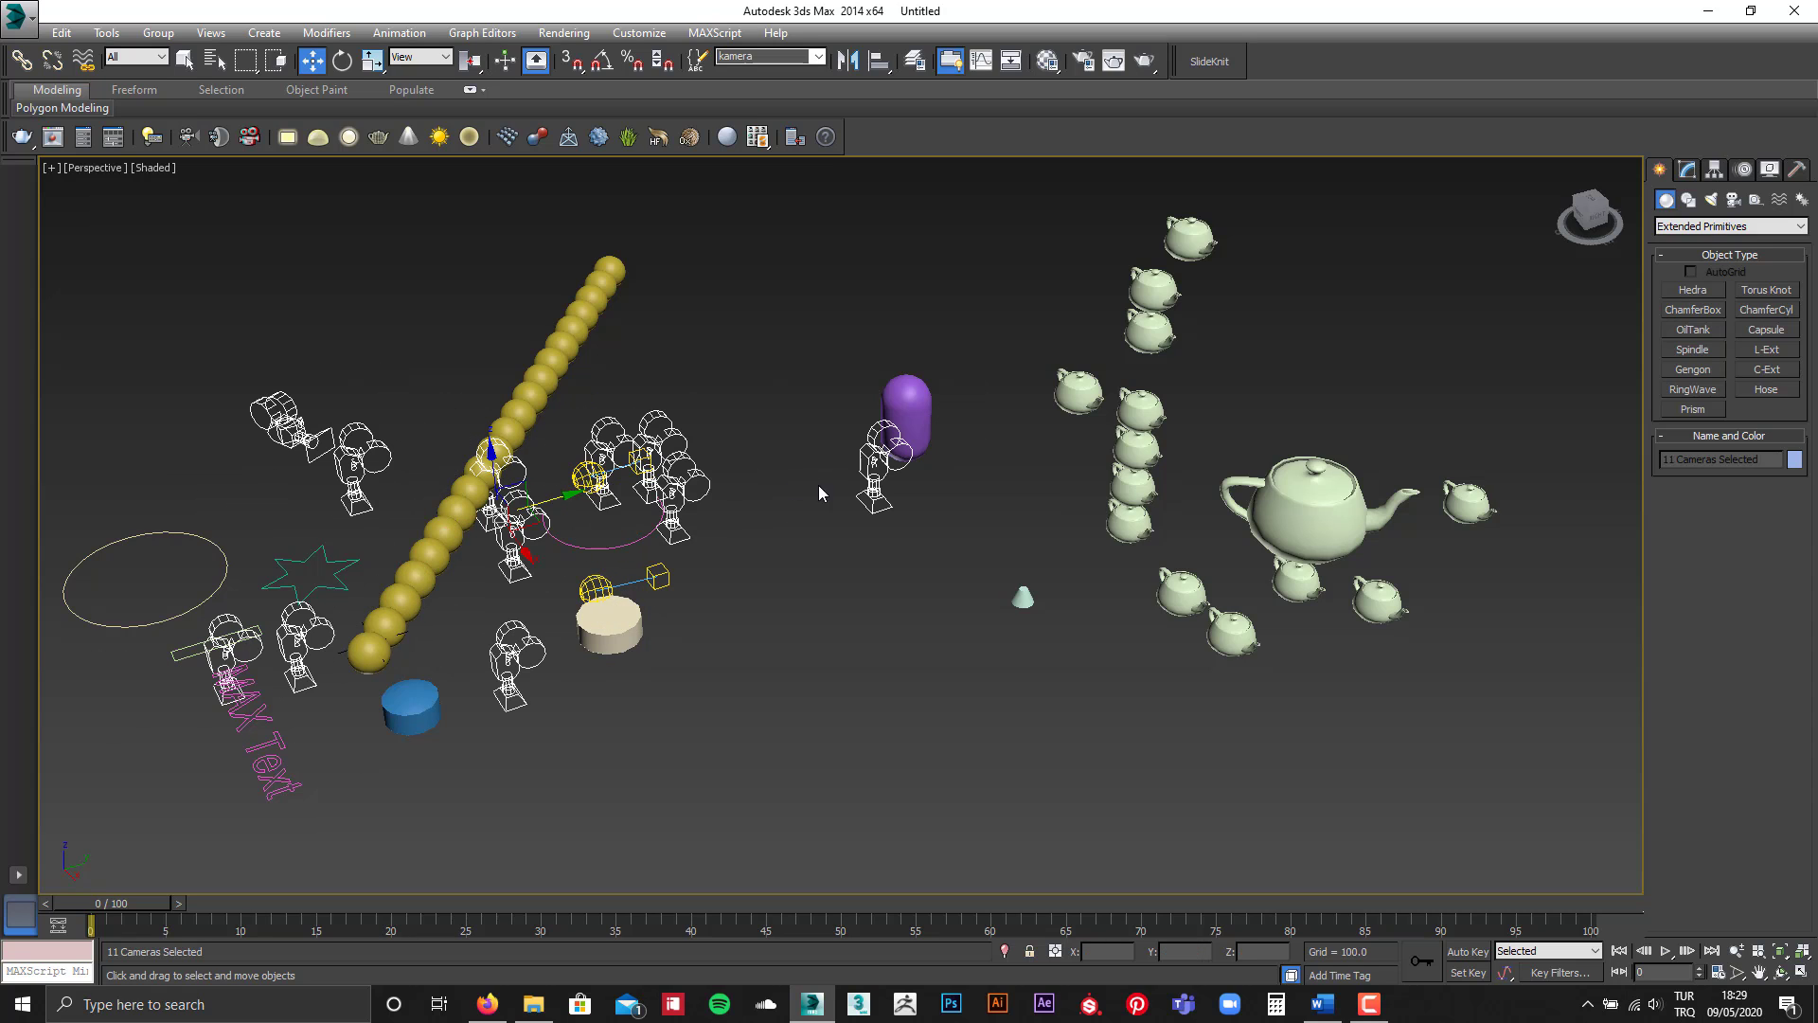
Step: Pick single cameras, reselect the kamera set, then box-select all the teapots
{"action": "left_click", "coordinate": [874, 474]}
{"action": "left_click_drag", "start_coordinate": [680, 487], "coordinate": [571, 476]}
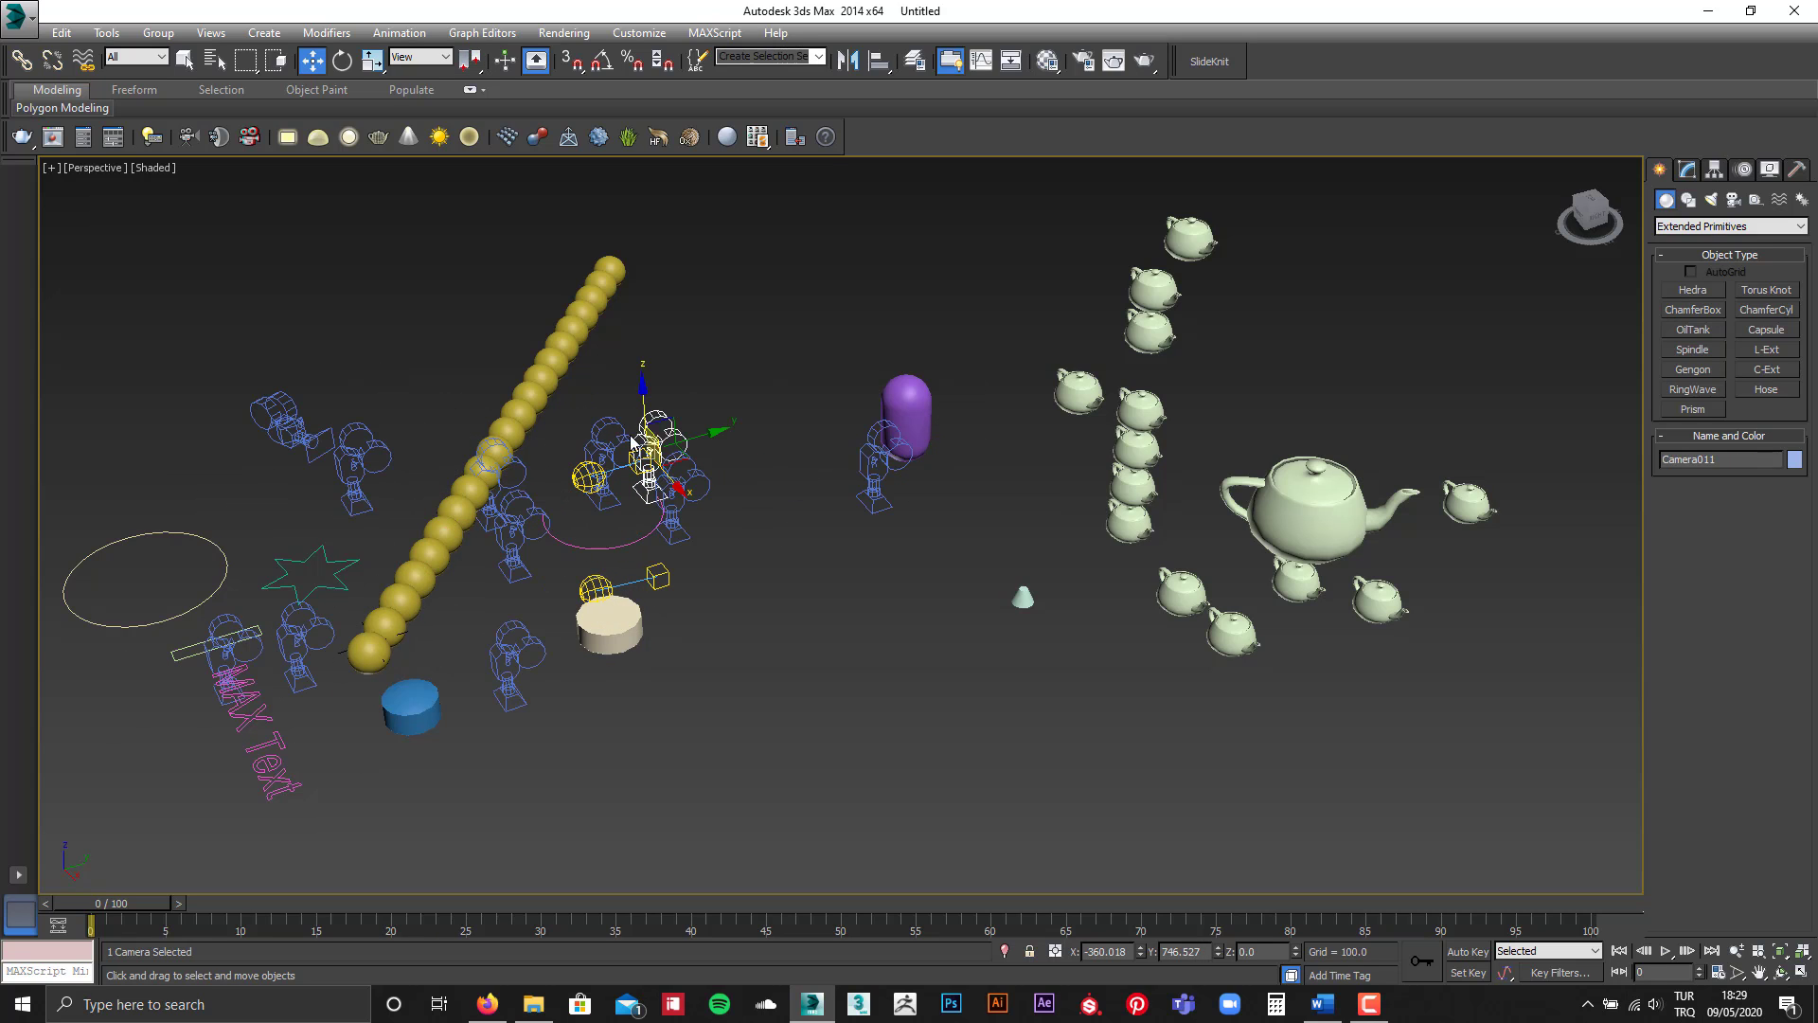
{"action": "left_click", "coordinate": [519, 519]}
{"action": "left_click", "coordinate": [803, 62]}
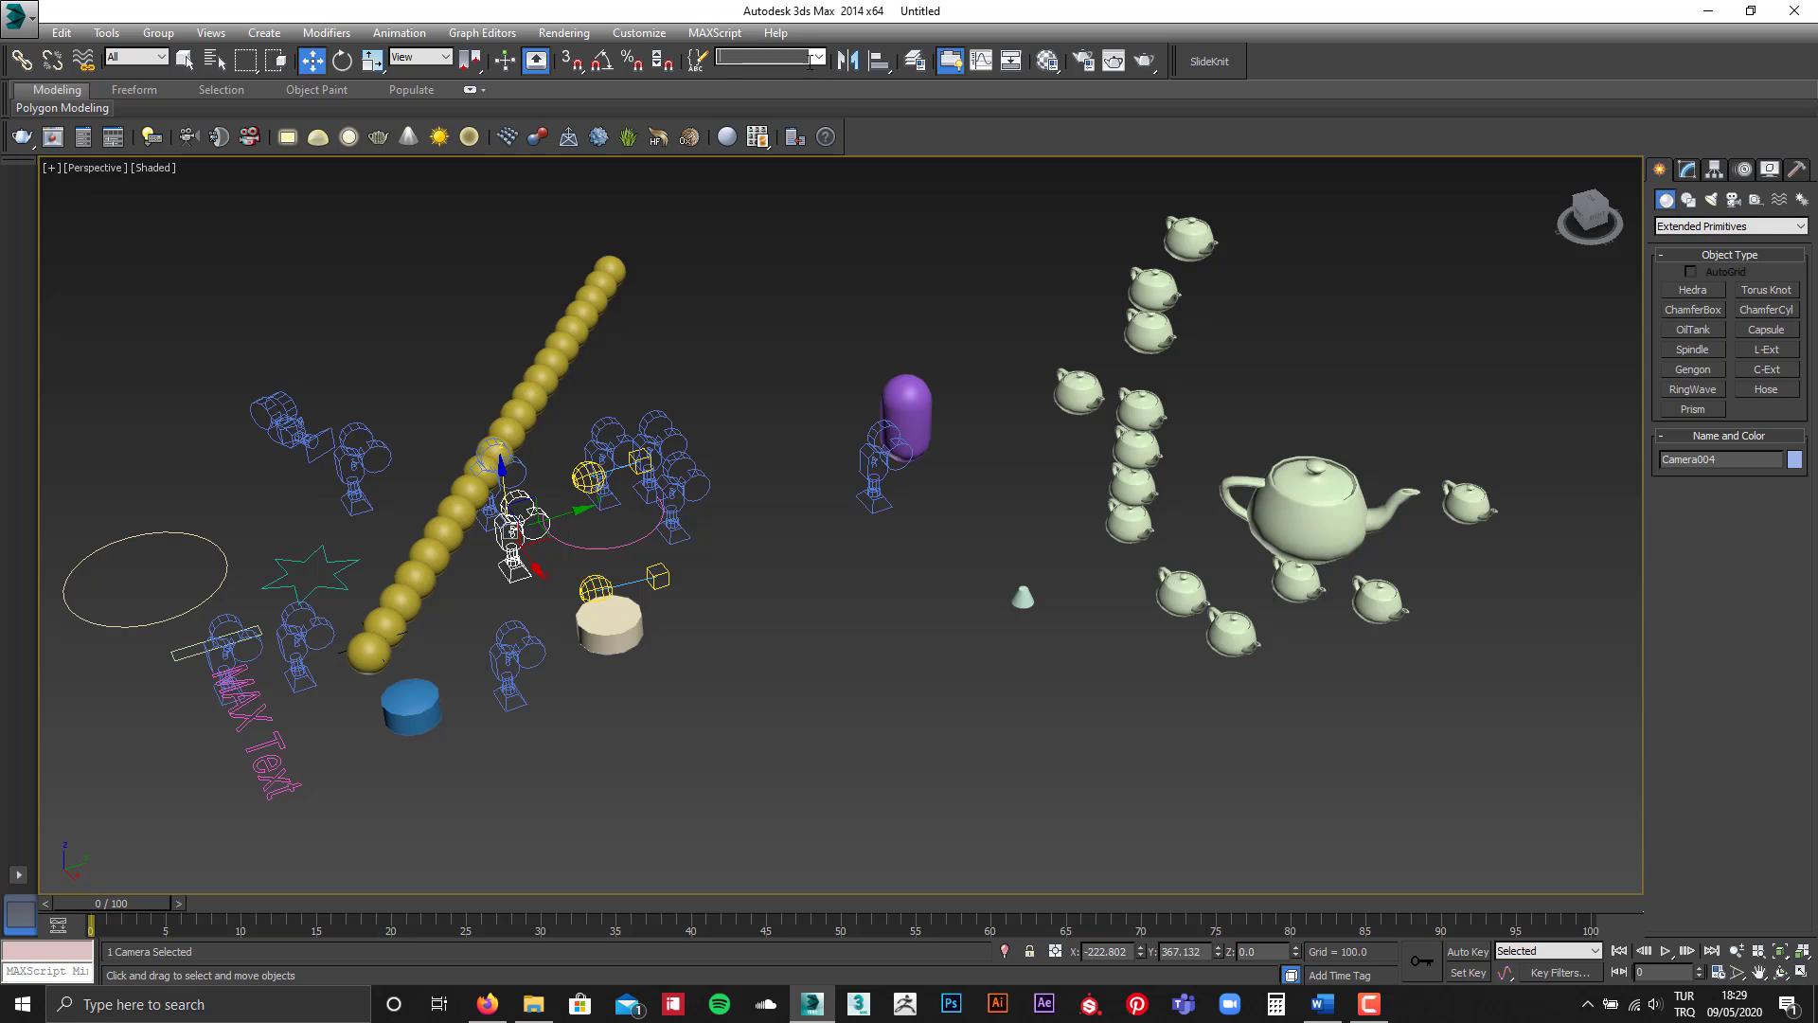
{"action": "left_click", "coordinate": [771, 72]}
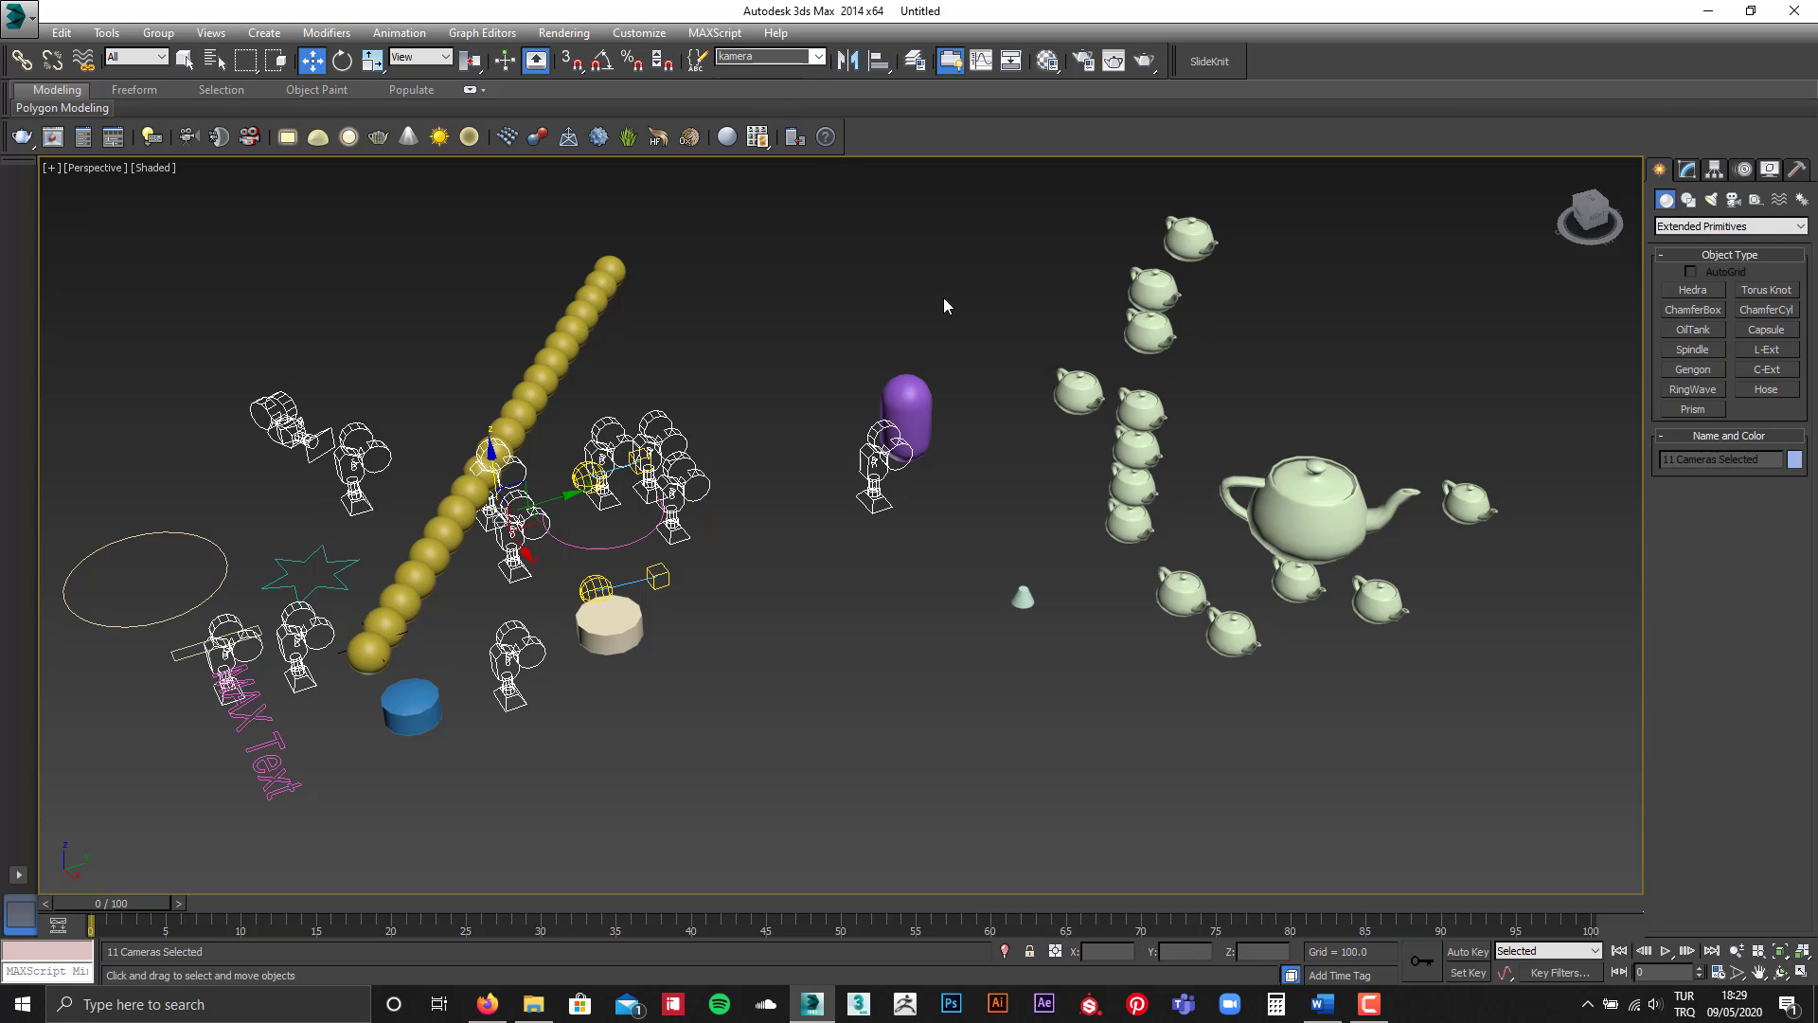
{"action": "left_click_drag", "start_coordinate": [1014, 197], "coordinate": [1447, 644]}
Step: Save the 20 teapots as selection set caydanlik and move them up and right
{"action": "left_click_drag", "start_coordinate": [1634, 693], "coordinate": [1634, 693]}
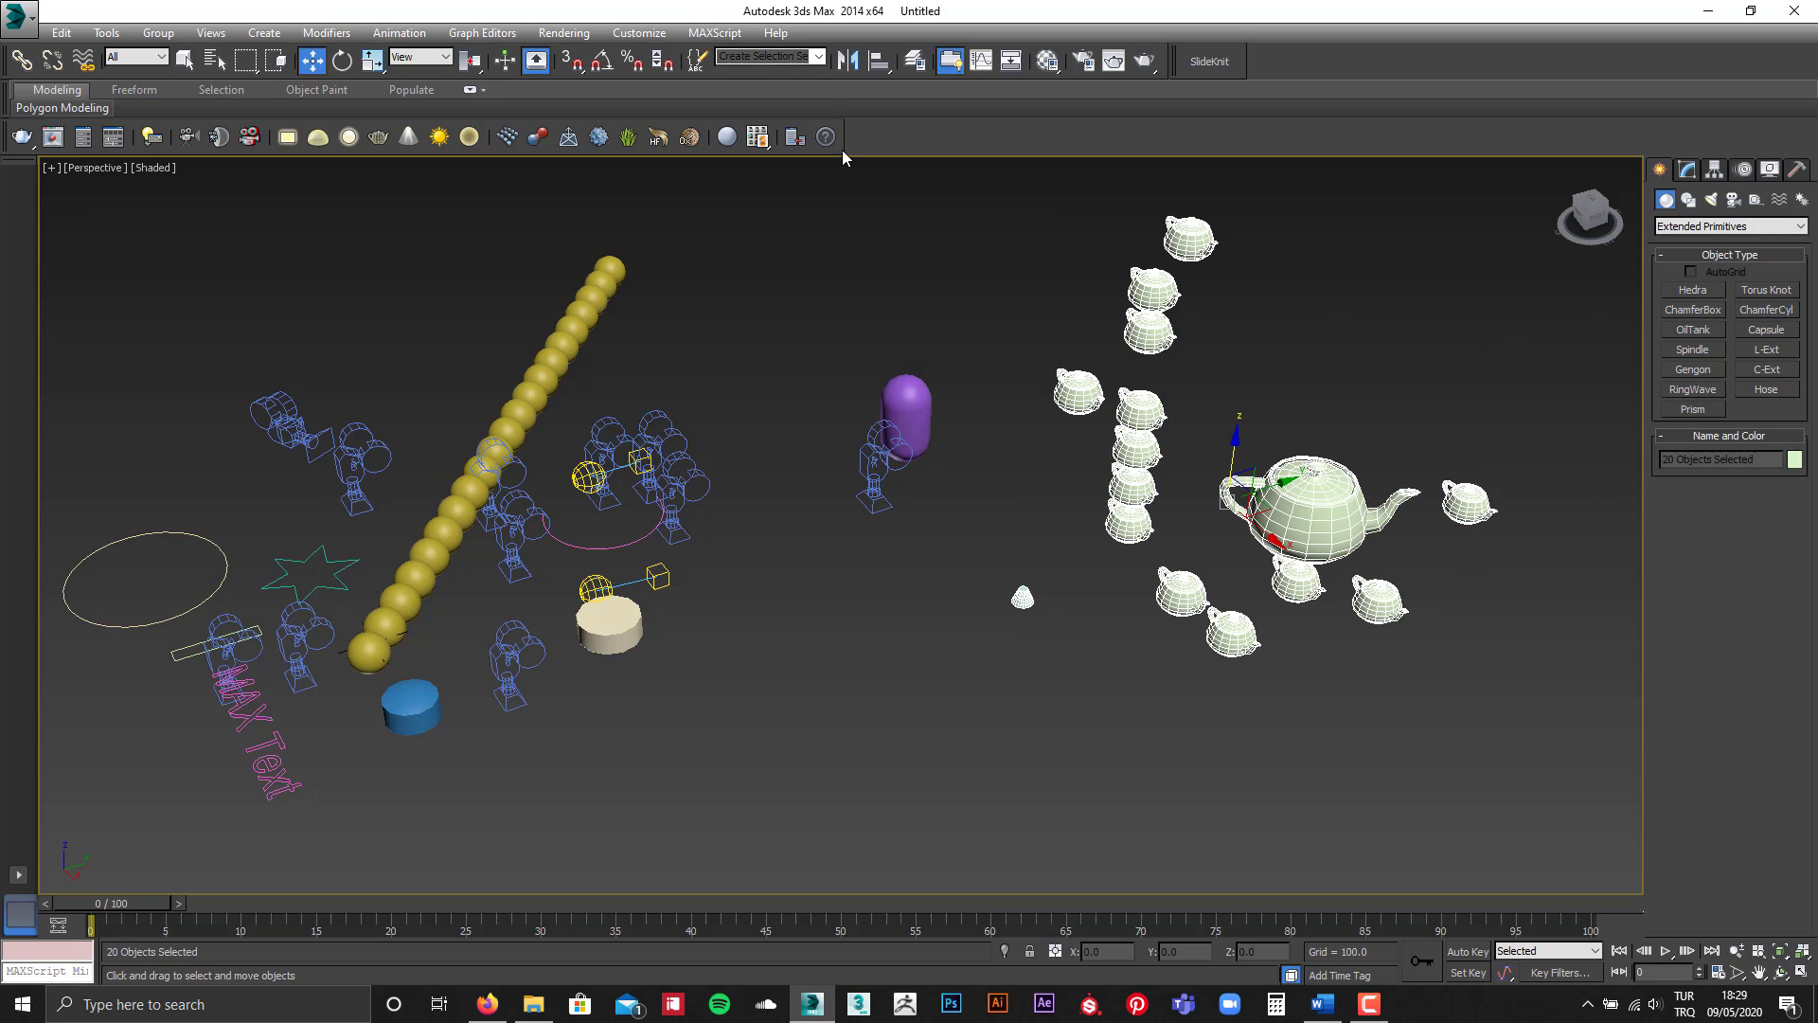
{"action": "left_click", "coordinate": [790, 54]}
{"action": "left_click", "coordinate": [881, 238]}
{"action": "left_click", "coordinate": [818, 56]}
{"action": "left_click", "coordinate": [748, 74]}
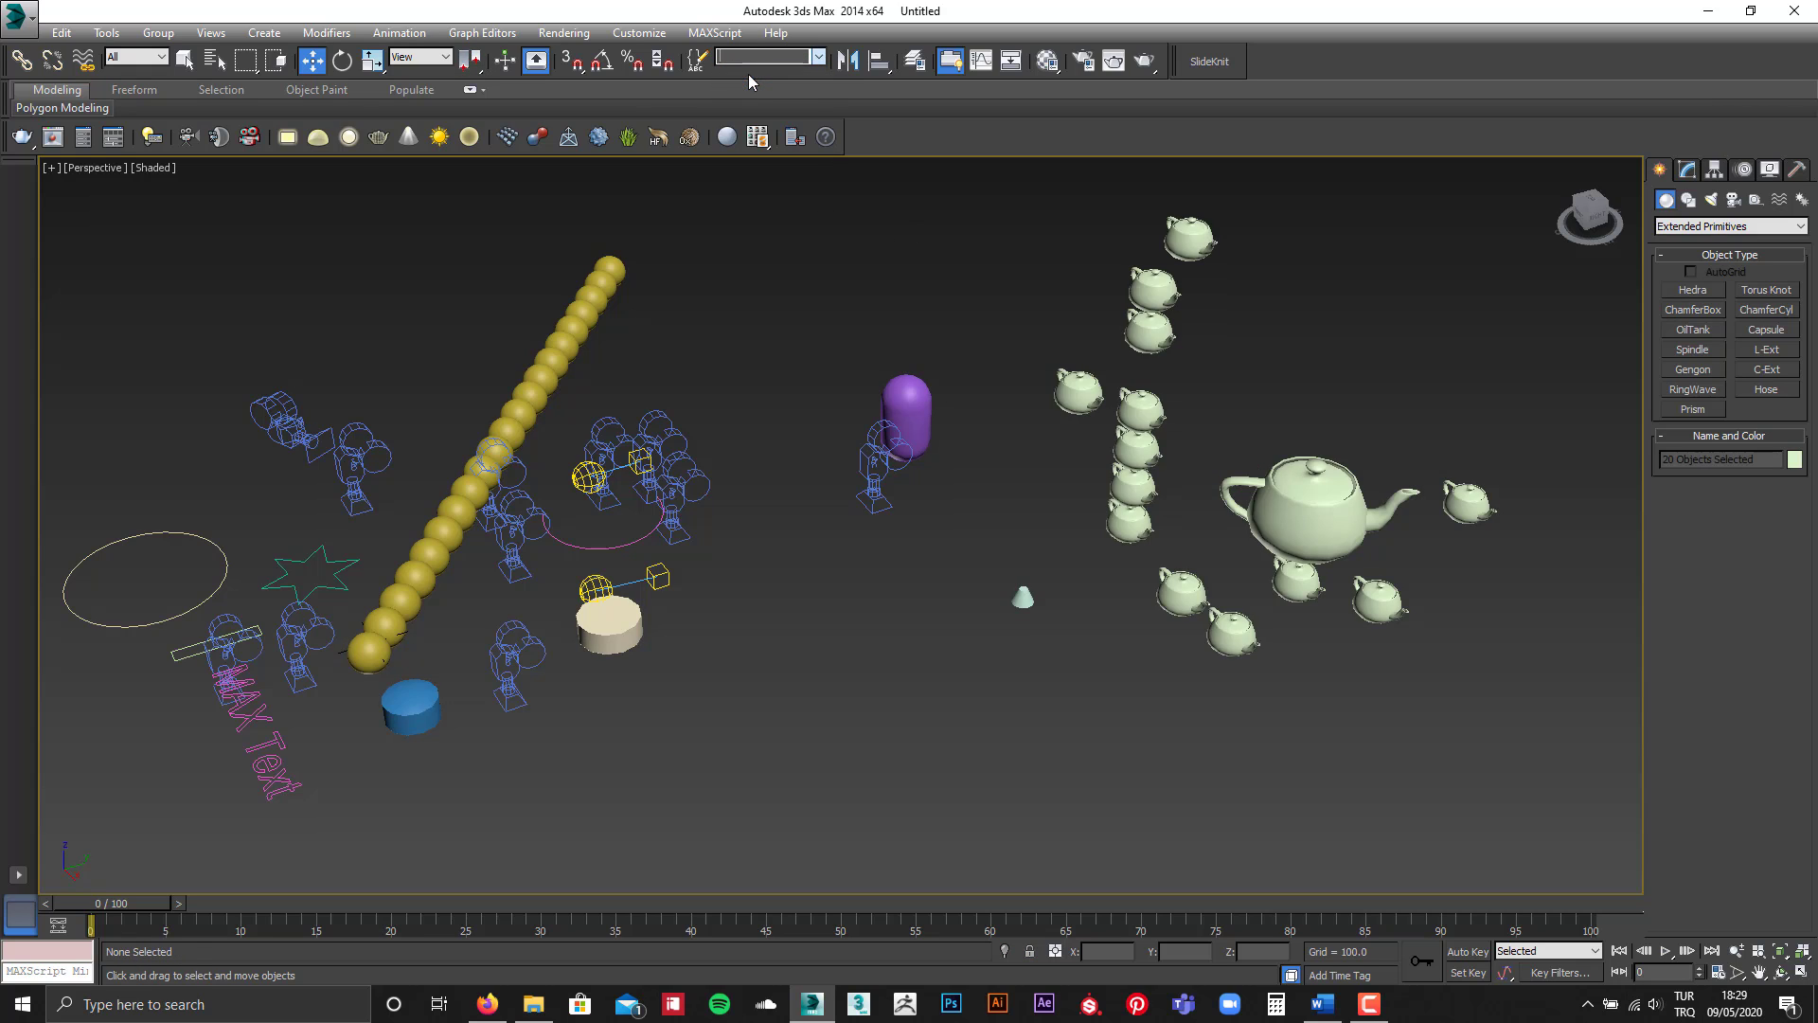
{"action": "left_click_drag", "start_coordinate": [1267, 481], "coordinate": [1402, 434]}
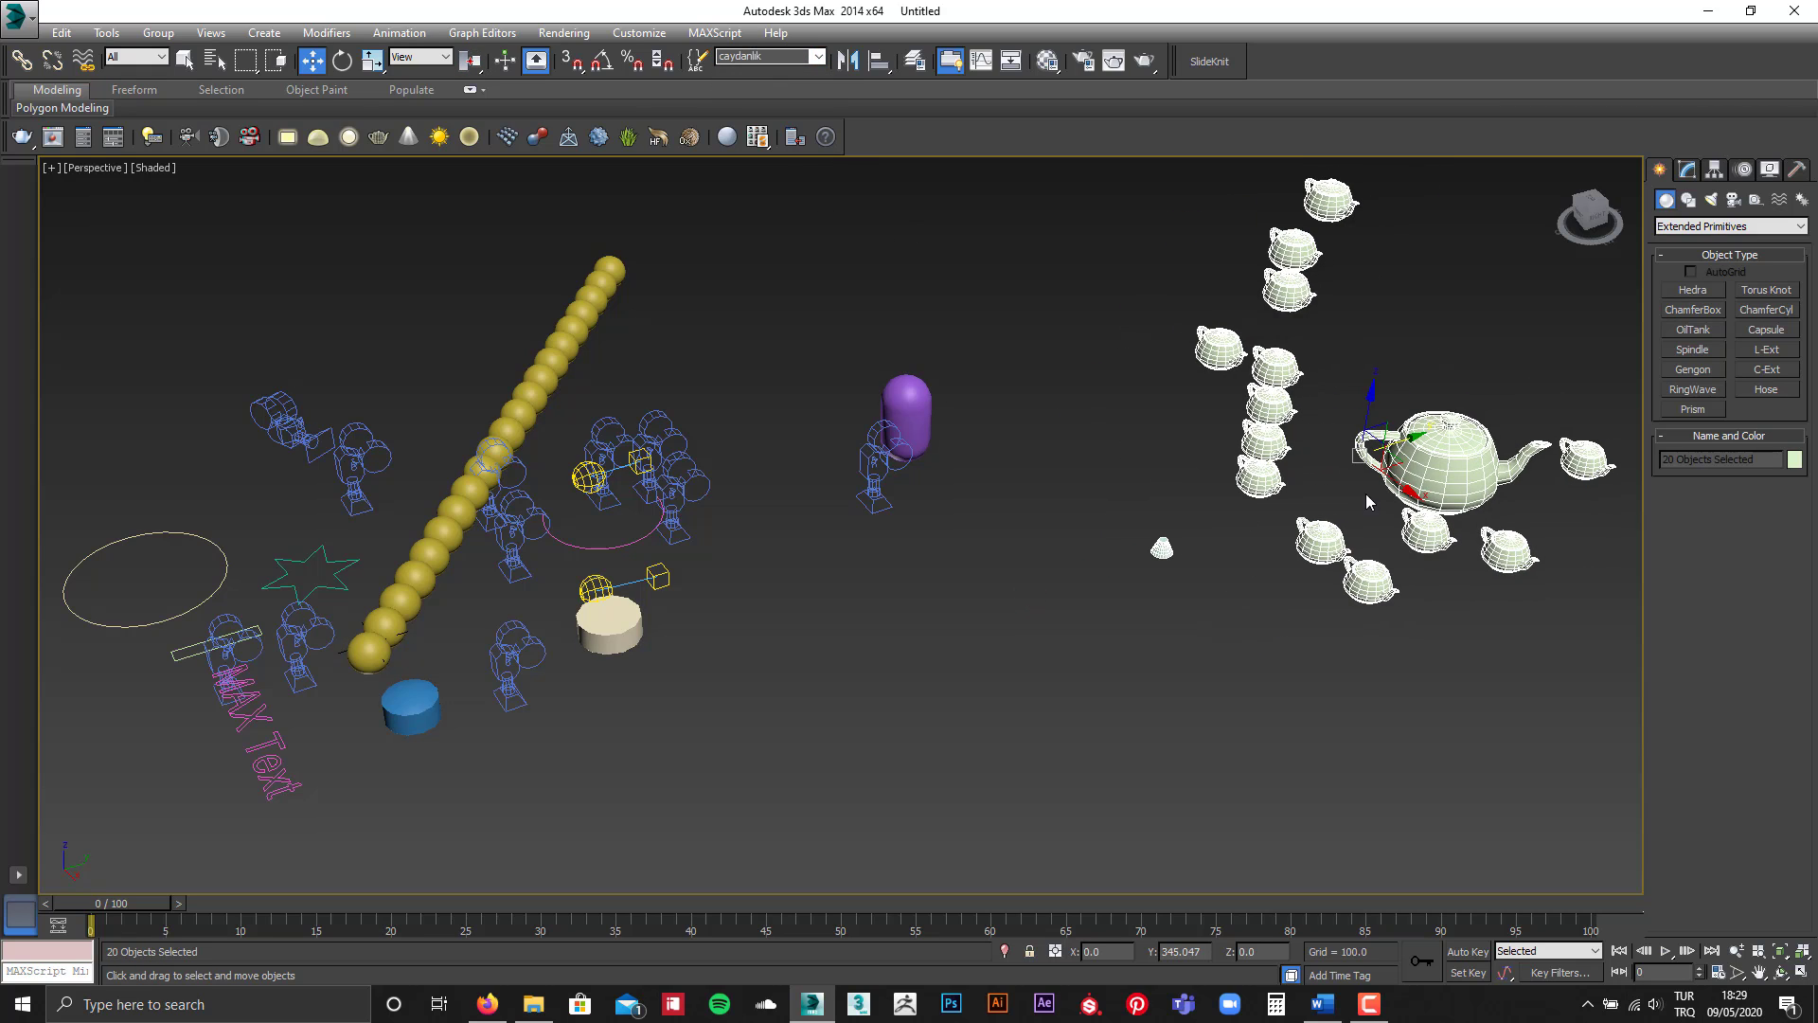
Step: Select the kamera set and move the cameras down and to the right
{"action": "left_click", "coordinate": [818, 57]}
{"action": "left_click", "coordinate": [748, 89]}
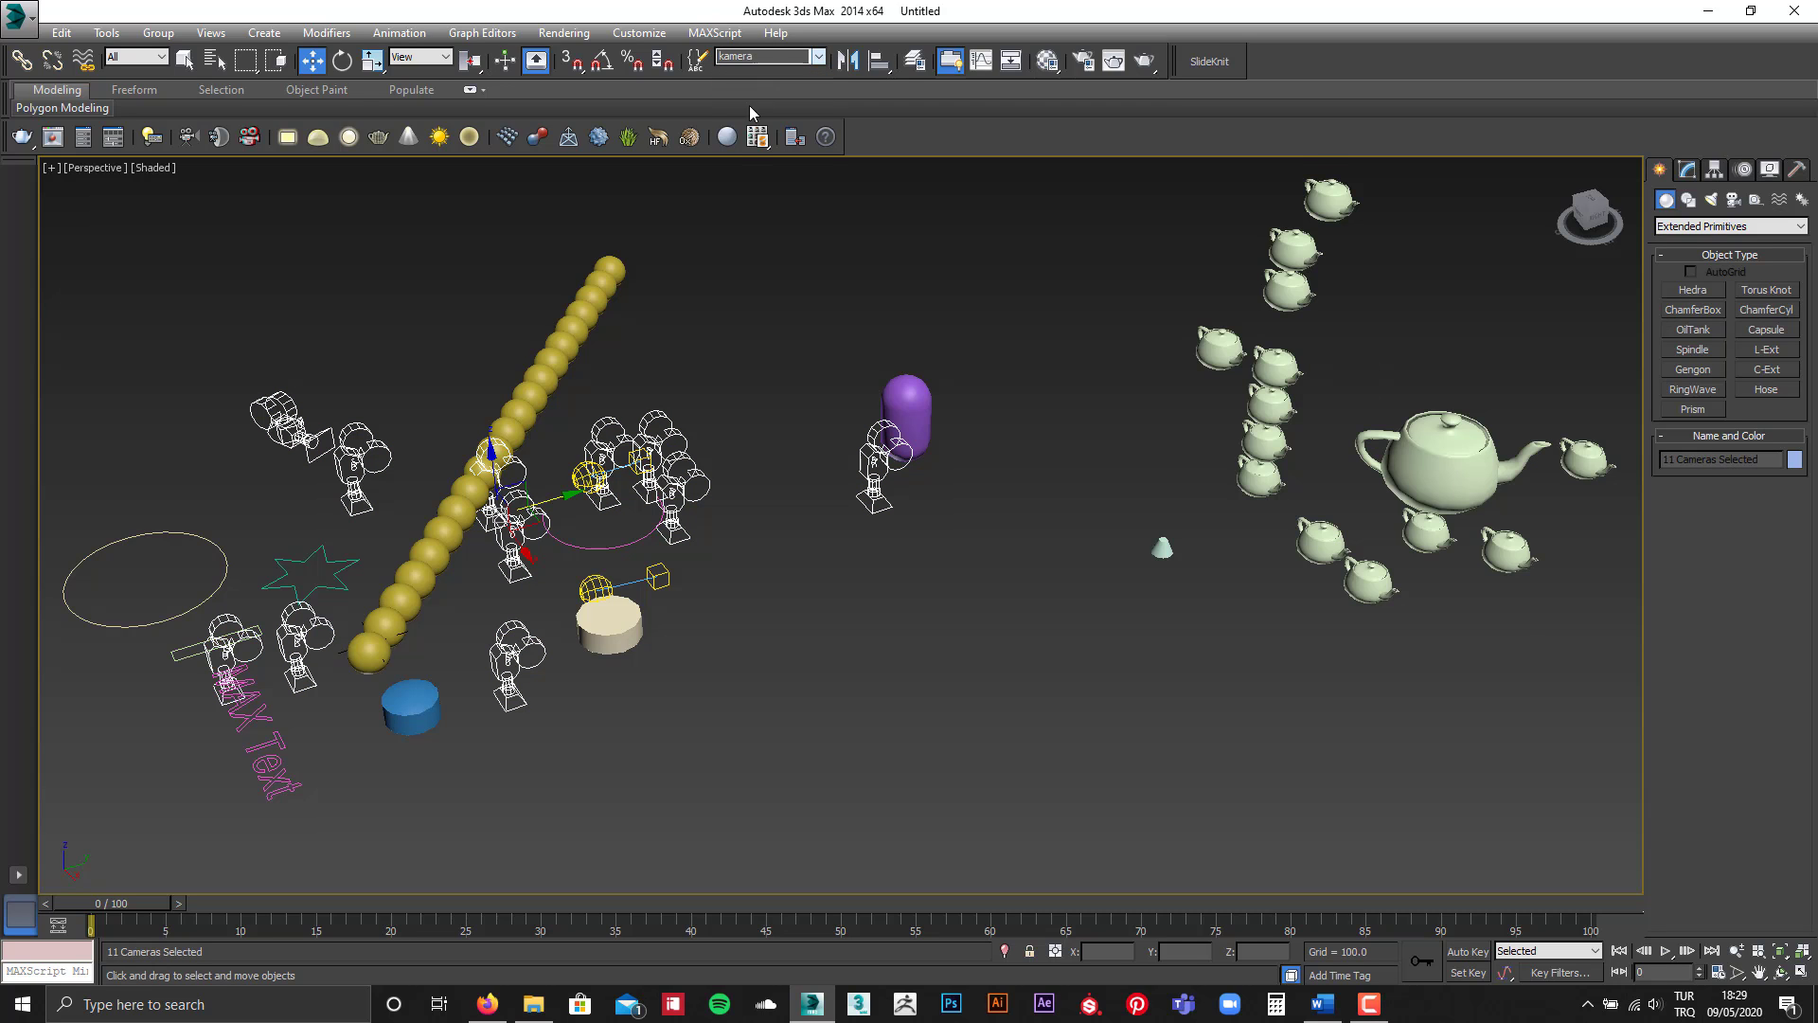
{"action": "left_click_drag", "start_coordinate": [548, 497], "coordinate": [855, 643]}
{"action": "left_click", "coordinate": [741, 422]}
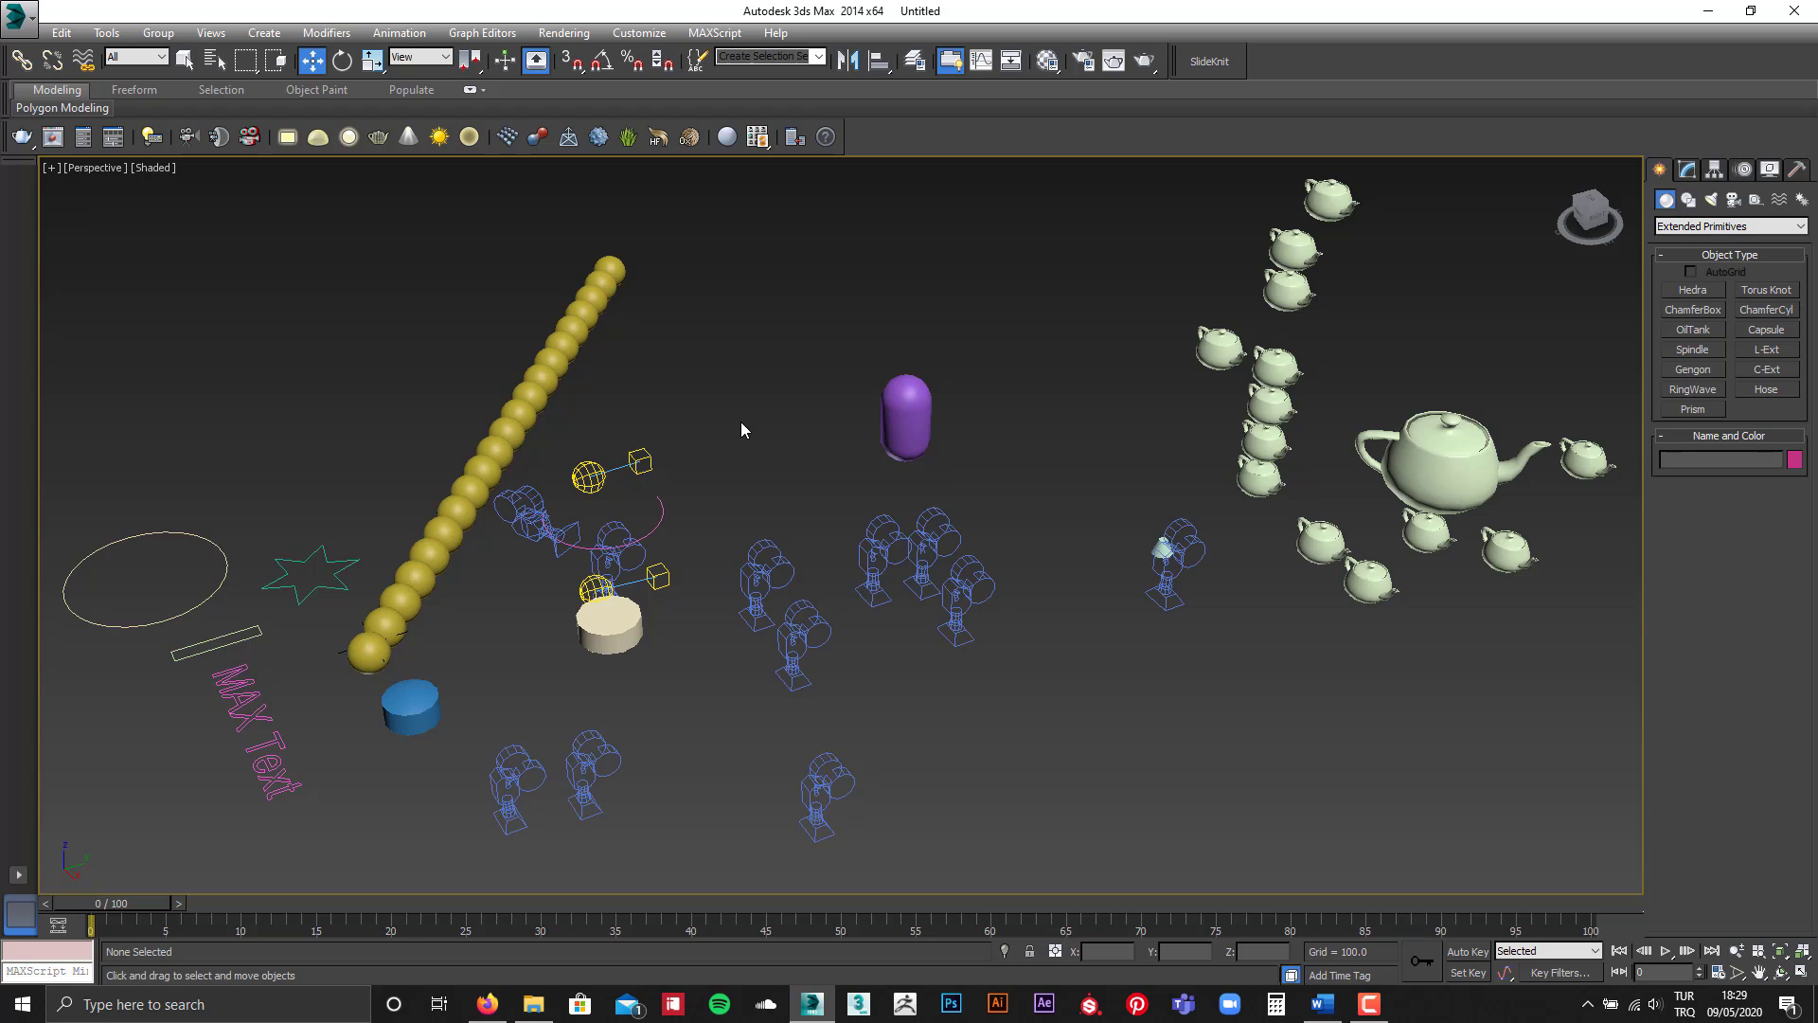
Step: Select the caydanlik set, move the teapots left and down, then clear the selection
{"action": "left_click", "coordinate": [818, 56]}
{"action": "left_click", "coordinate": [738, 74]}
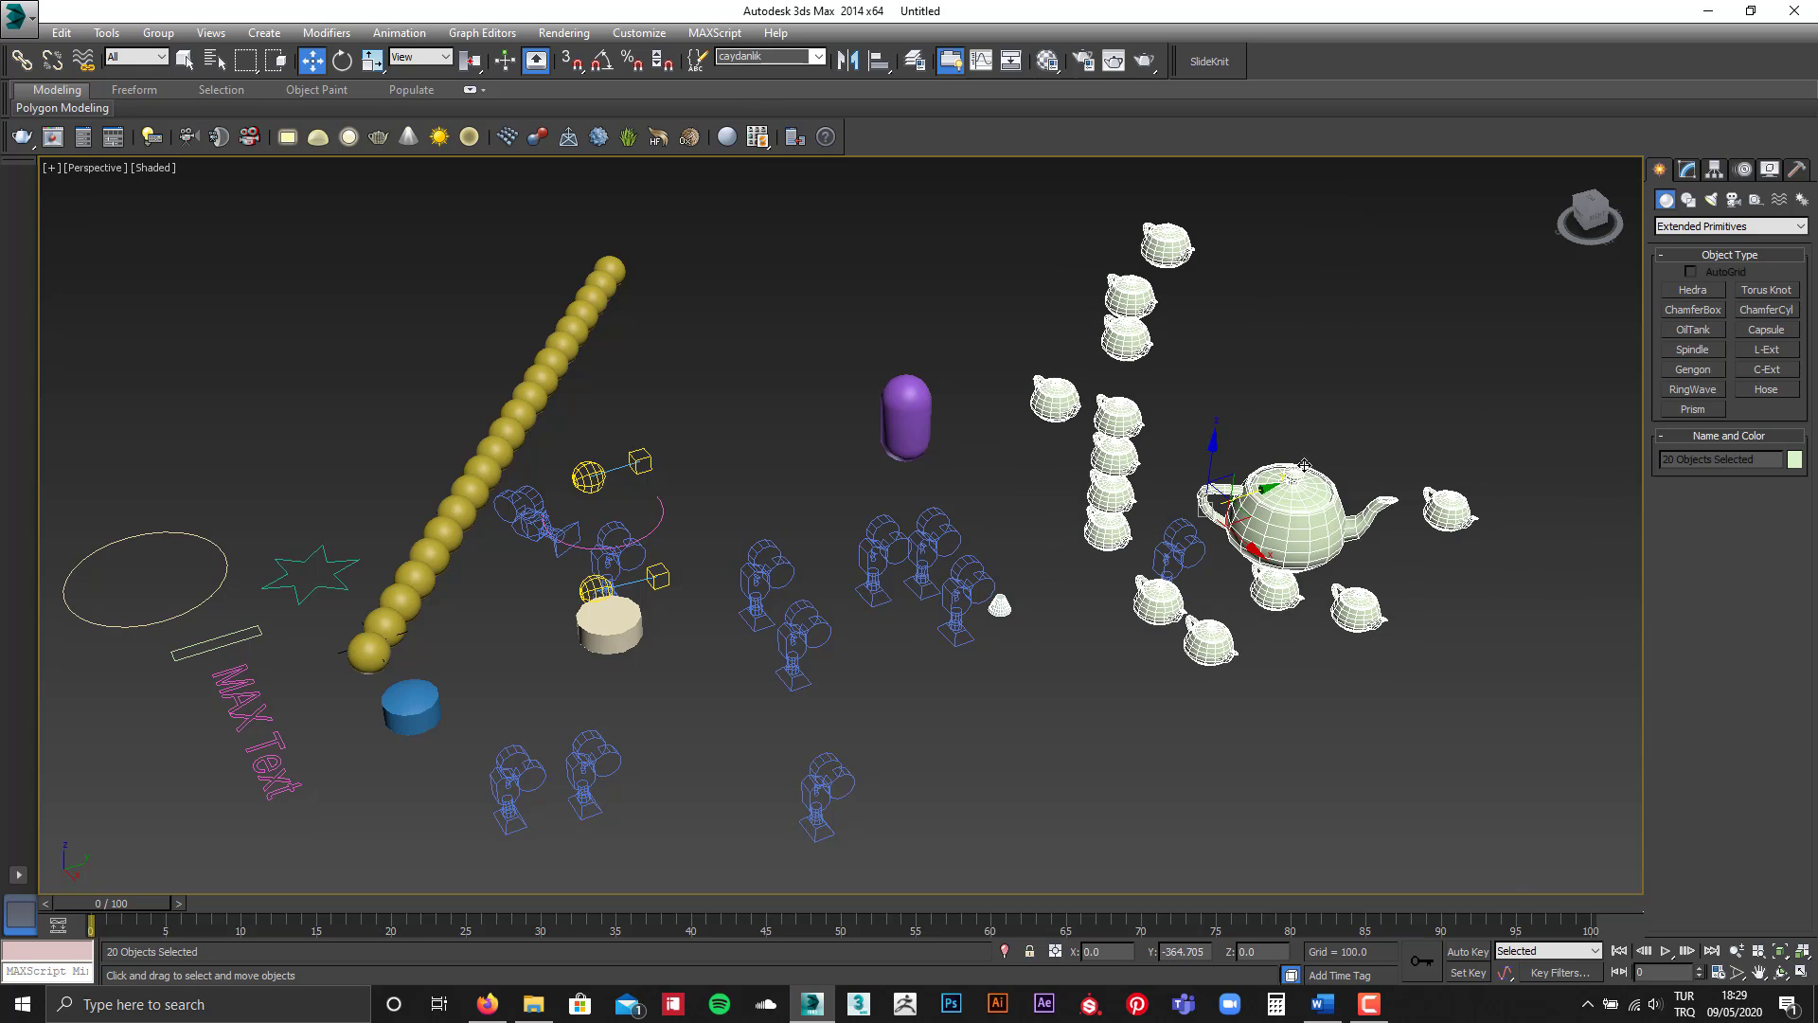
{"action": "left_click_drag", "start_coordinate": [1402, 440], "coordinate": [1331, 464]}
{"action": "left_click", "coordinate": [1071, 445]}
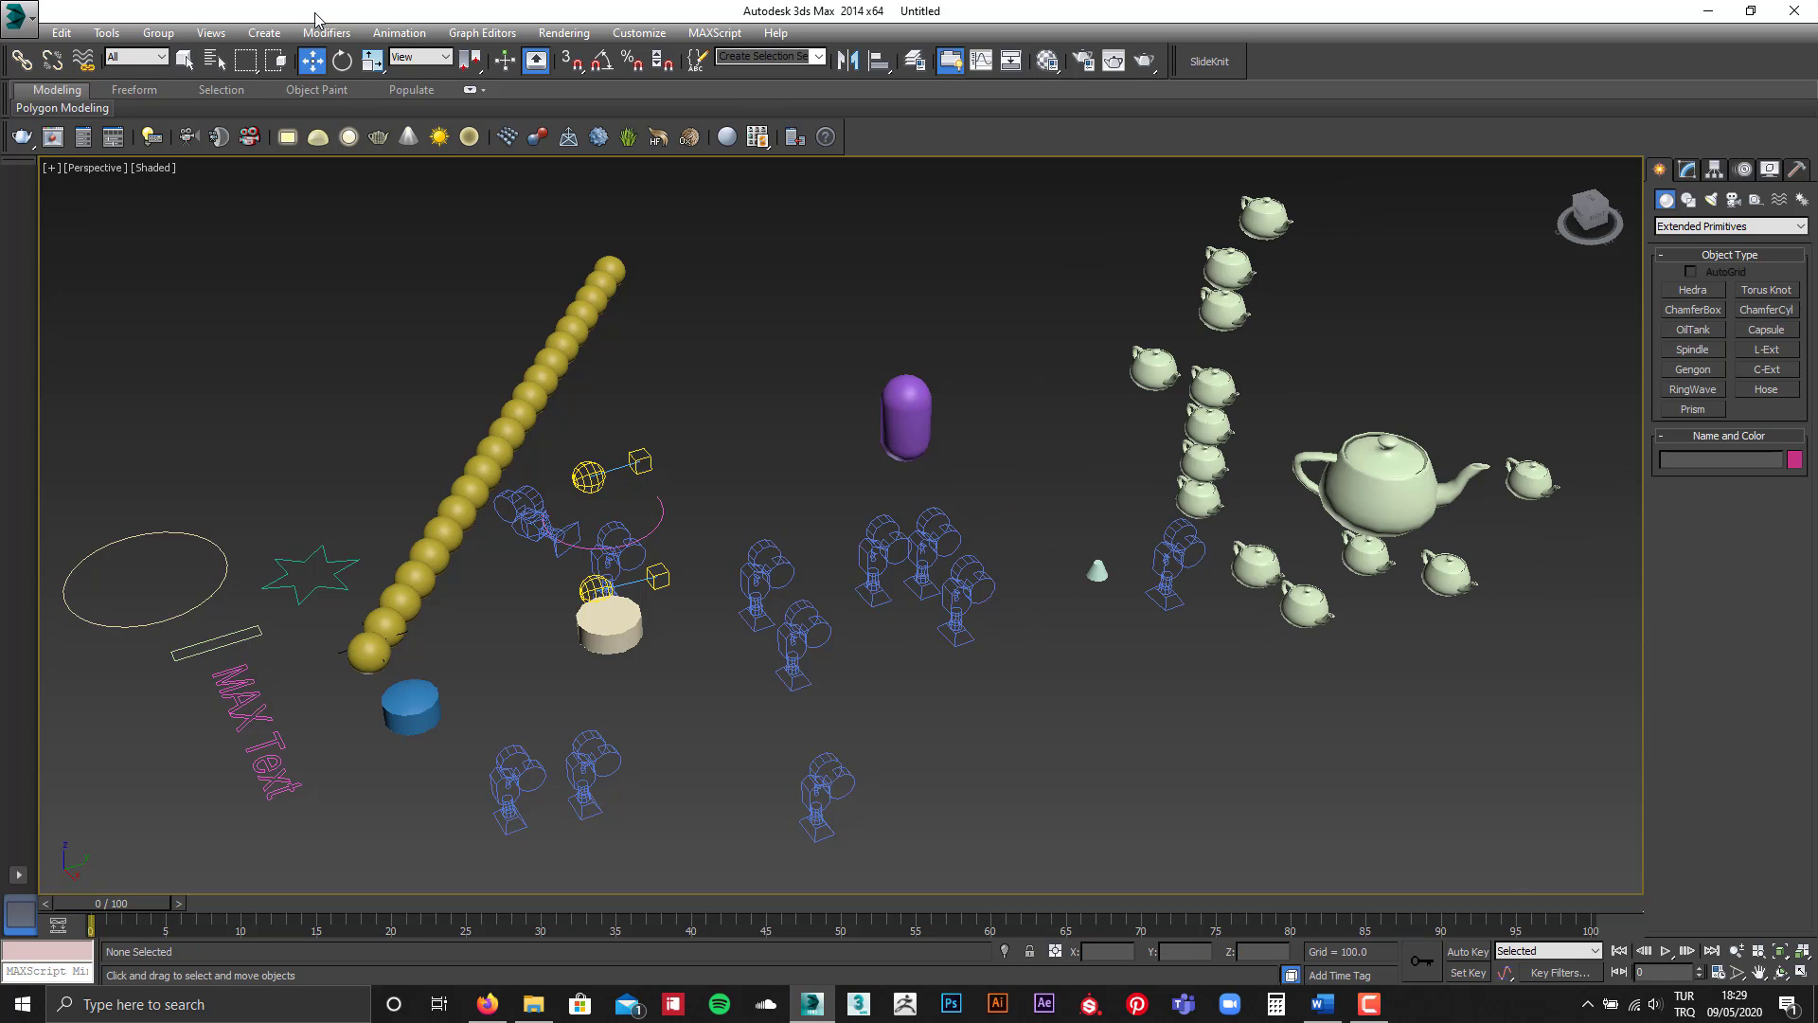
{"action": "left_click", "coordinate": [443, 58]}
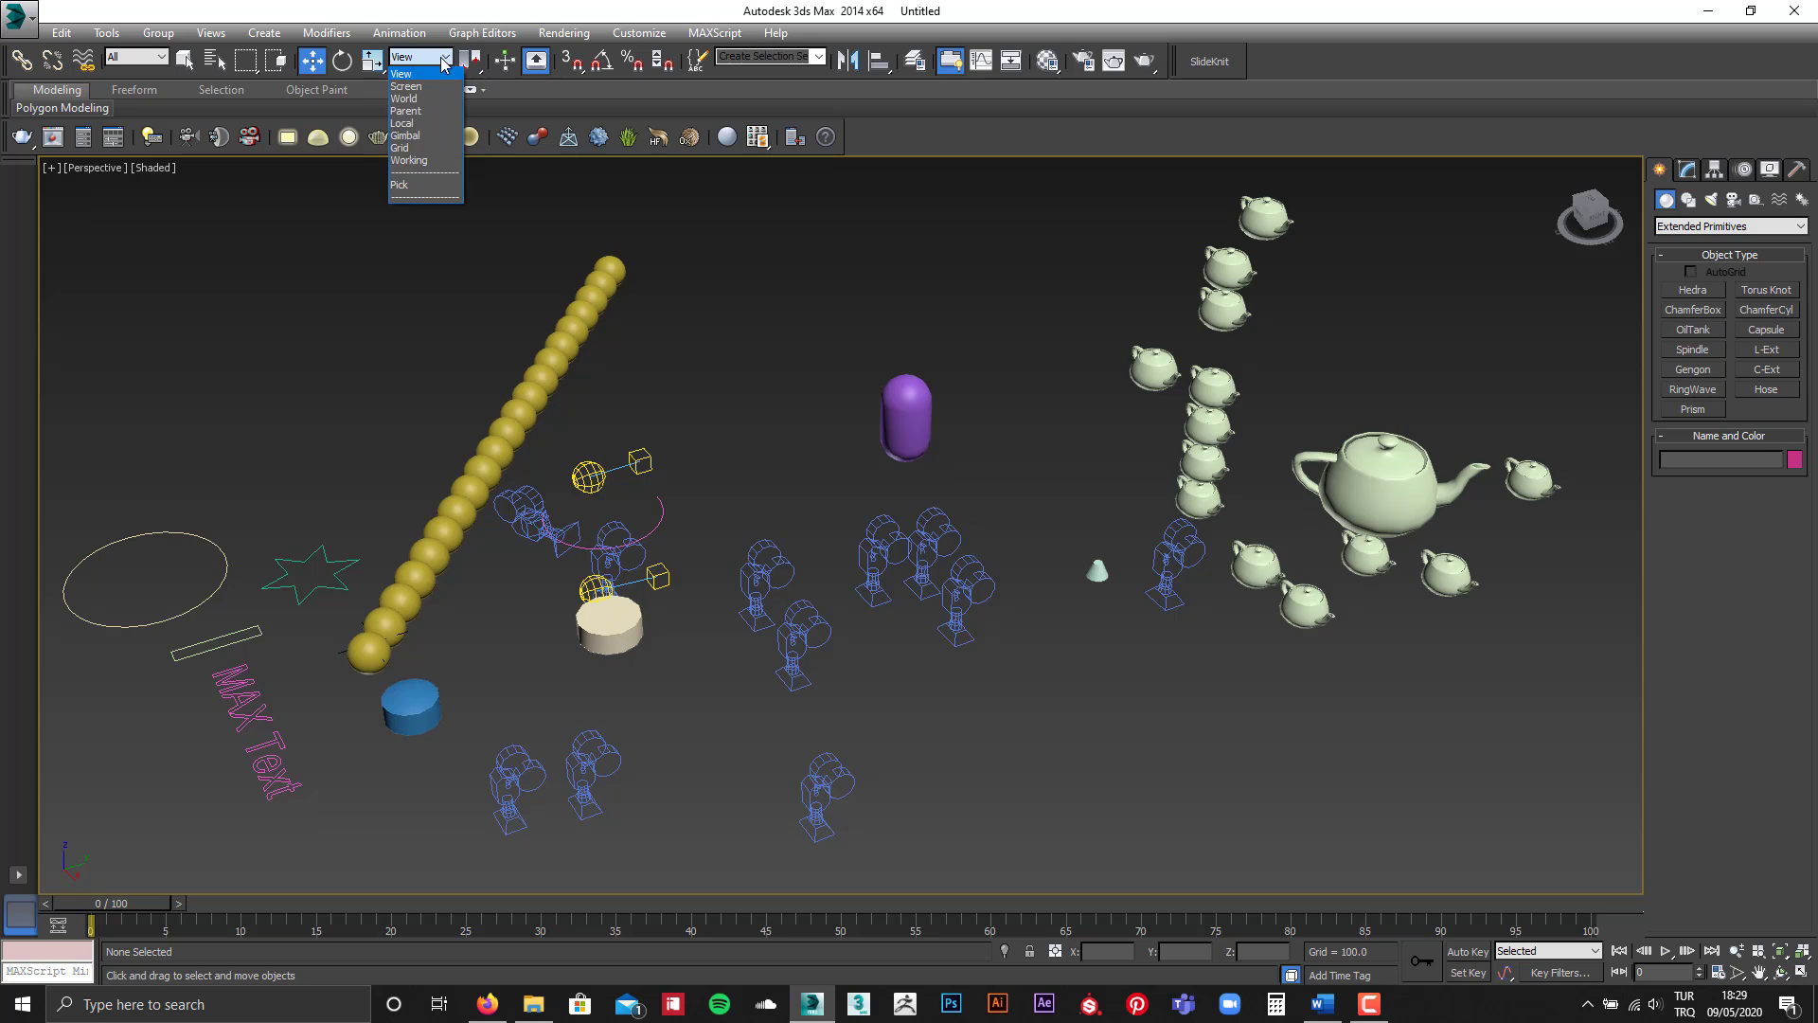
{"action": "left_click", "coordinate": [443, 59]}
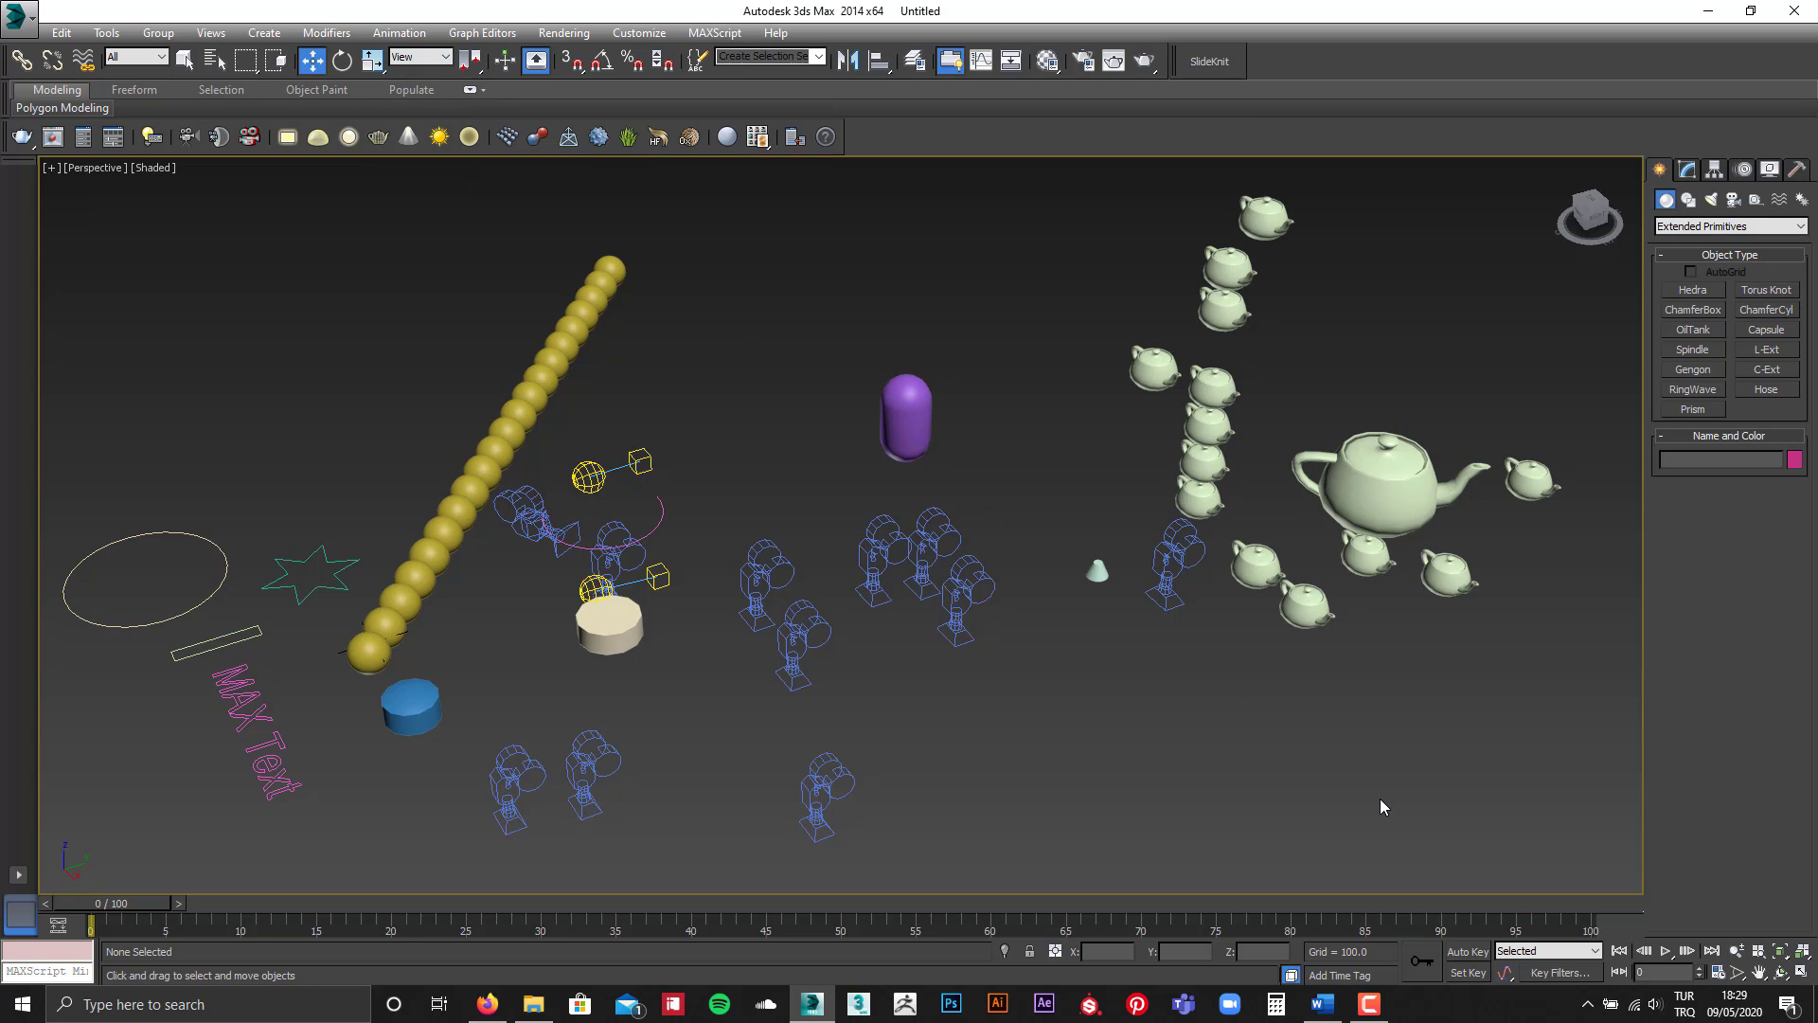
{"action": "left_click", "coordinate": [1369, 1006]}
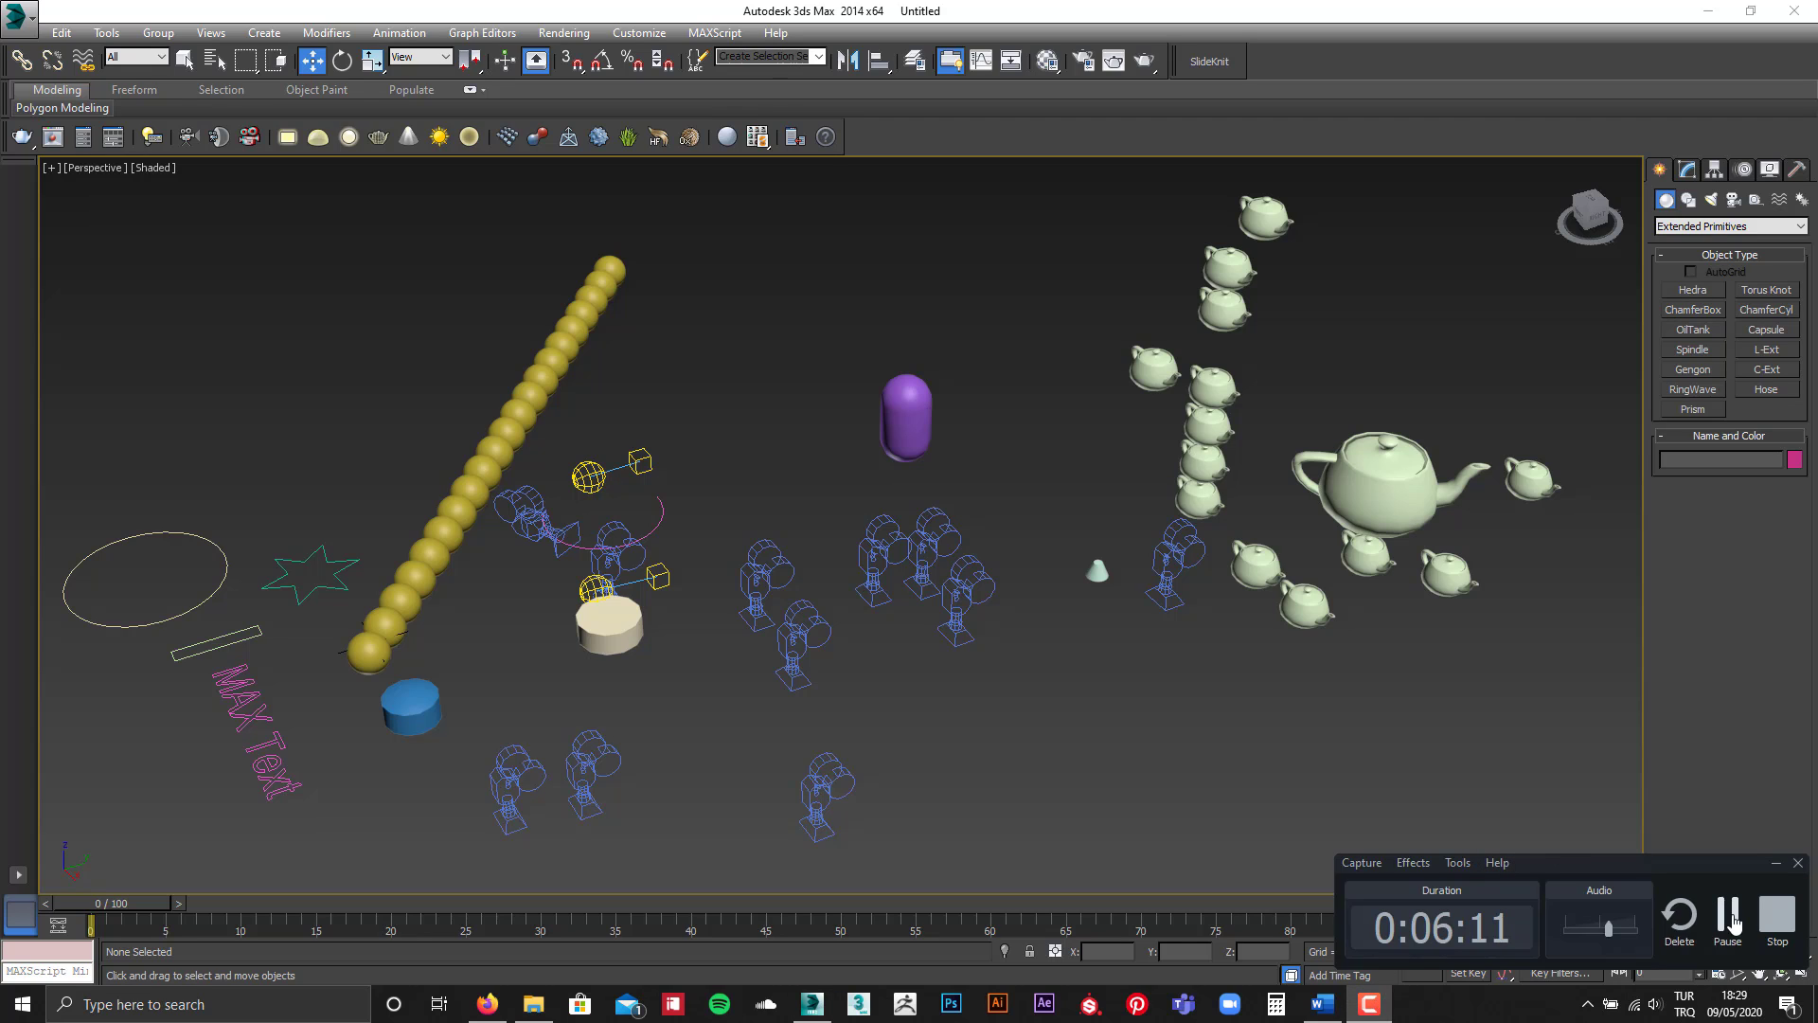